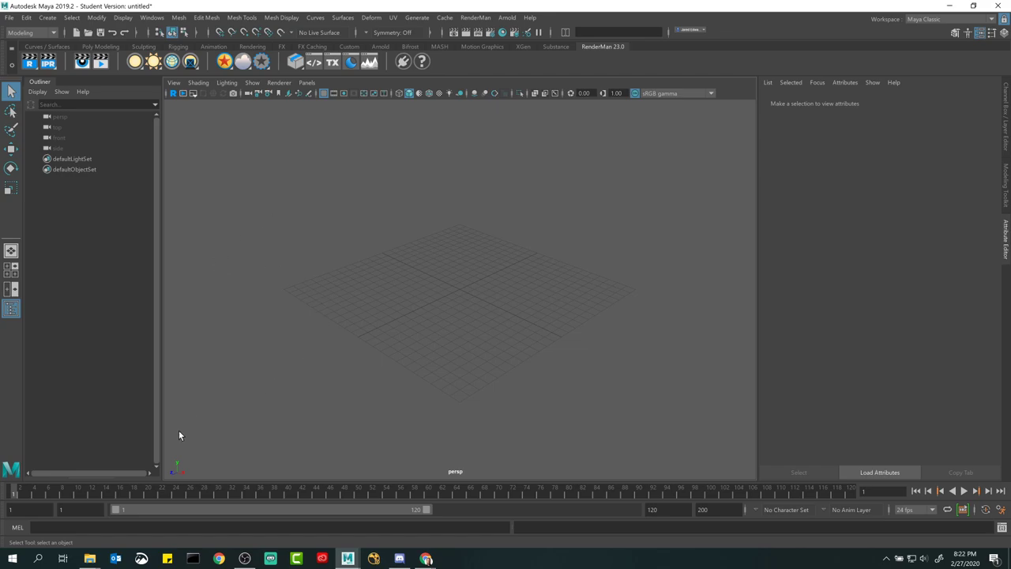
- Set the Desktop's Environment_Project folder as the current Maya project
{"action": "left_click", "coordinate": [9, 18]}
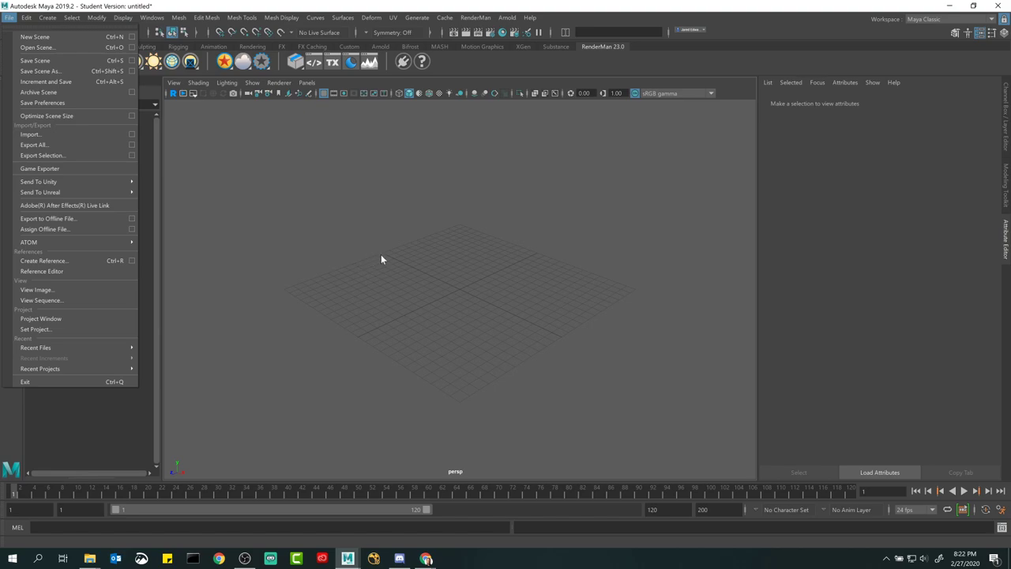
{"action": "left_click", "coordinate": [8, 19]}
{"action": "left_click", "coordinate": [8, 19]}
{"action": "left_click", "coordinate": [40, 329]}
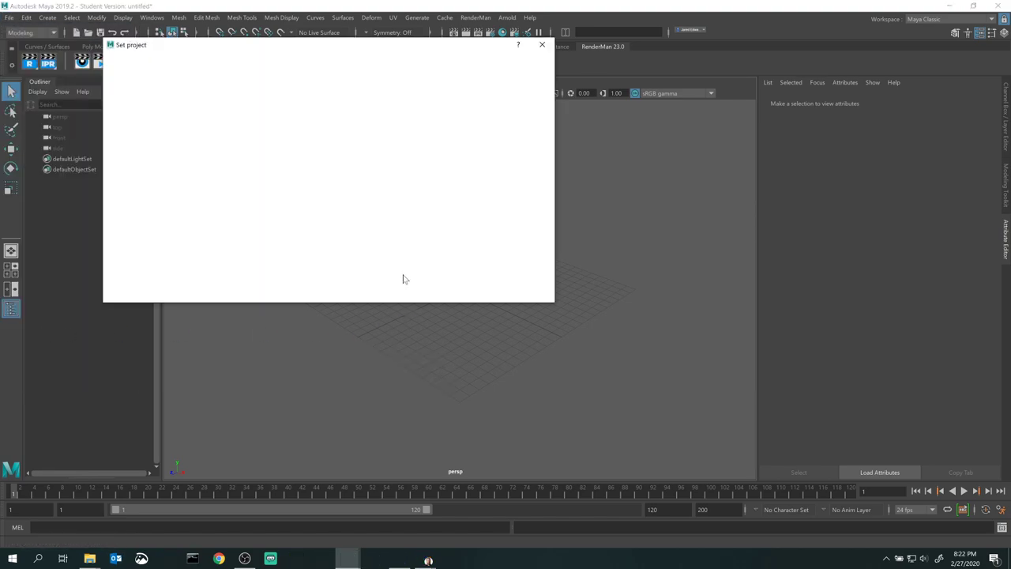
{"action": "left_click", "coordinate": [128, 84]}
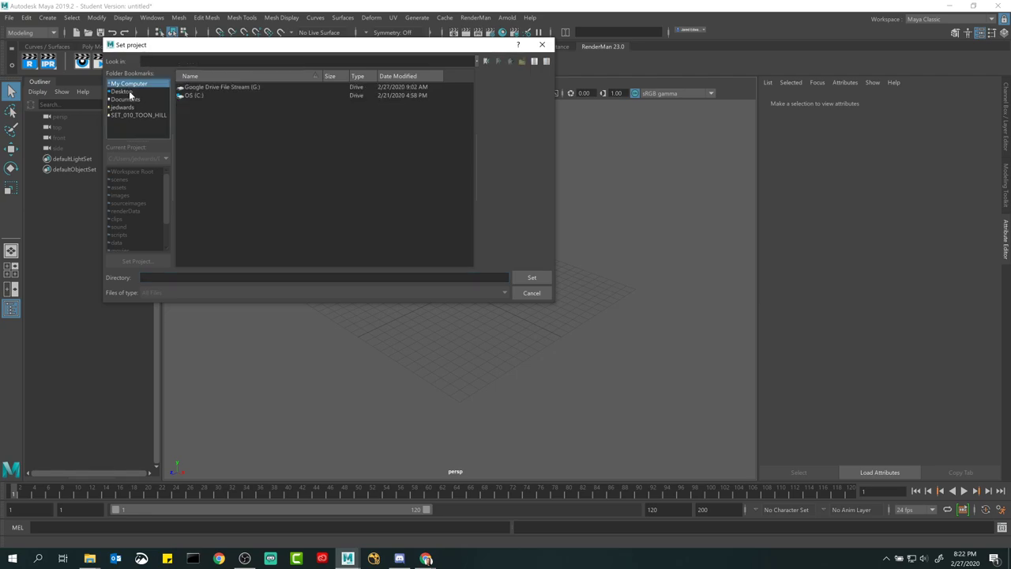
{"action": "left_click", "coordinate": [122, 91]}
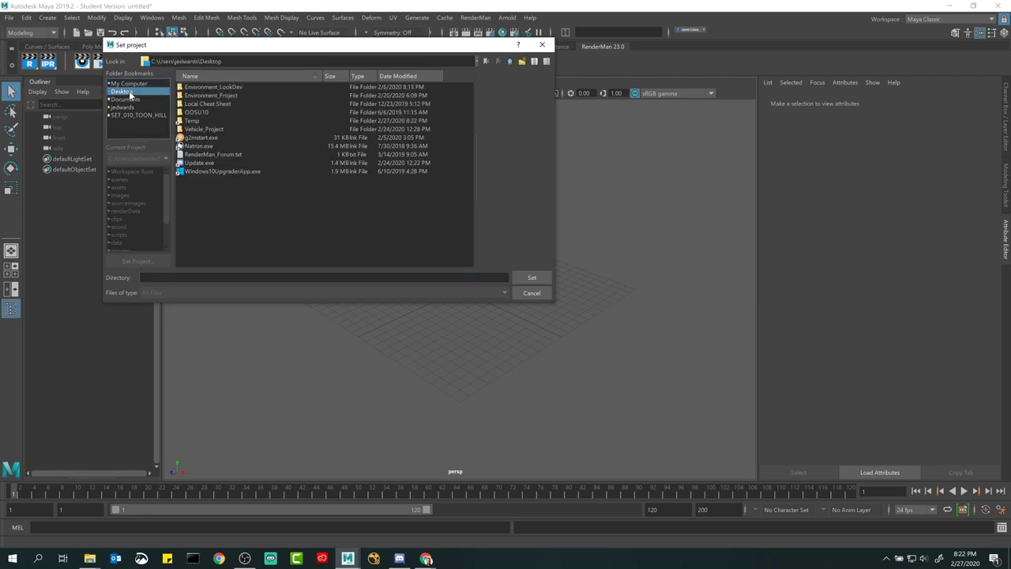
{"action": "left_click", "coordinate": [215, 88]}
{"action": "left_click", "coordinate": [270, 96]}
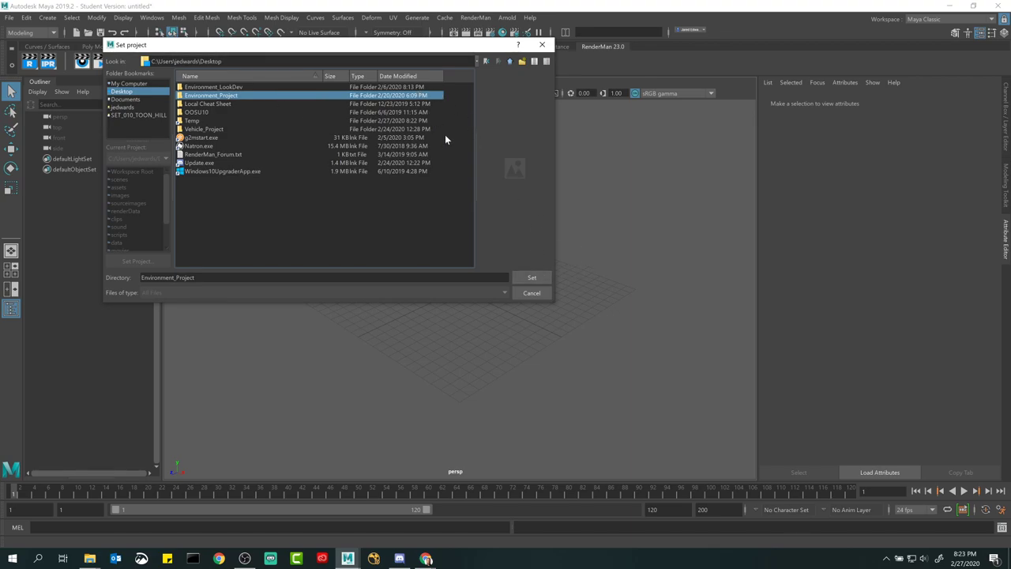
{"action": "left_click", "coordinate": [525, 277]}
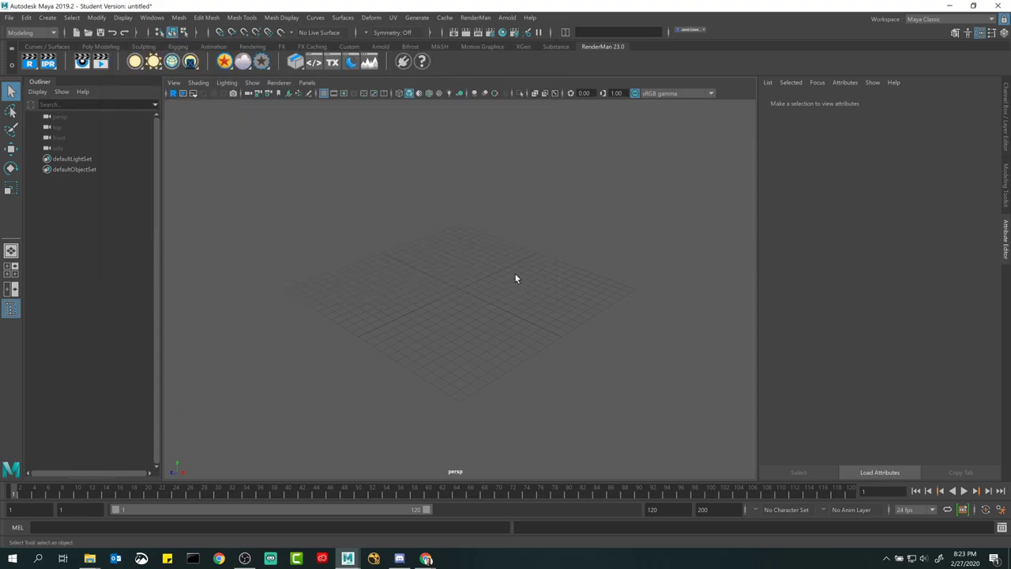
- Cancel the Open Scene dialog and the workspace prompt, then minimize Maya to the desktop
{"action": "left_click", "coordinate": [89, 34]}
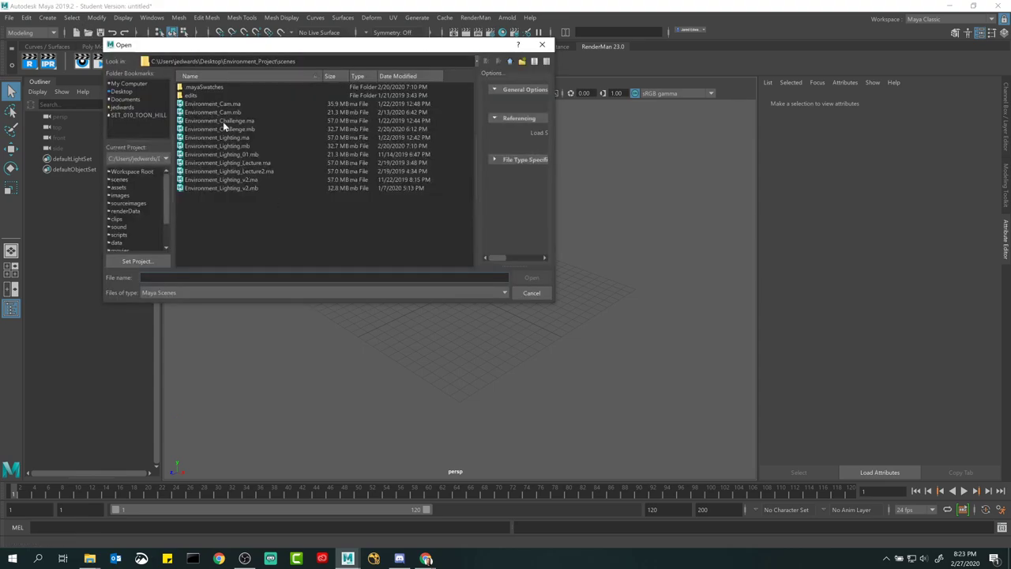
{"action": "left_click", "coordinate": [532, 293]}
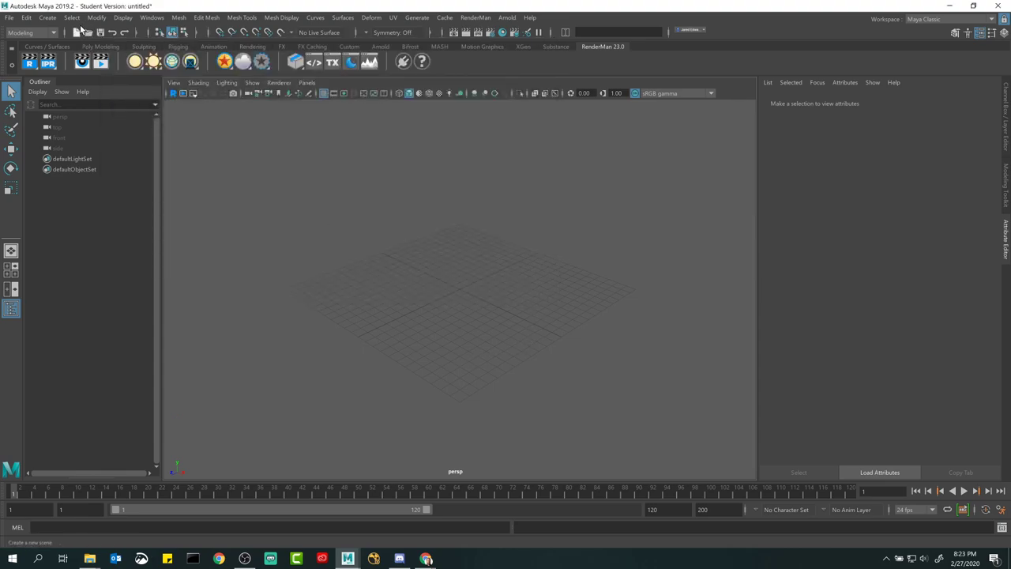
{"action": "left_click", "coordinate": [87, 34]}
{"action": "left_click", "coordinate": [154, 262]}
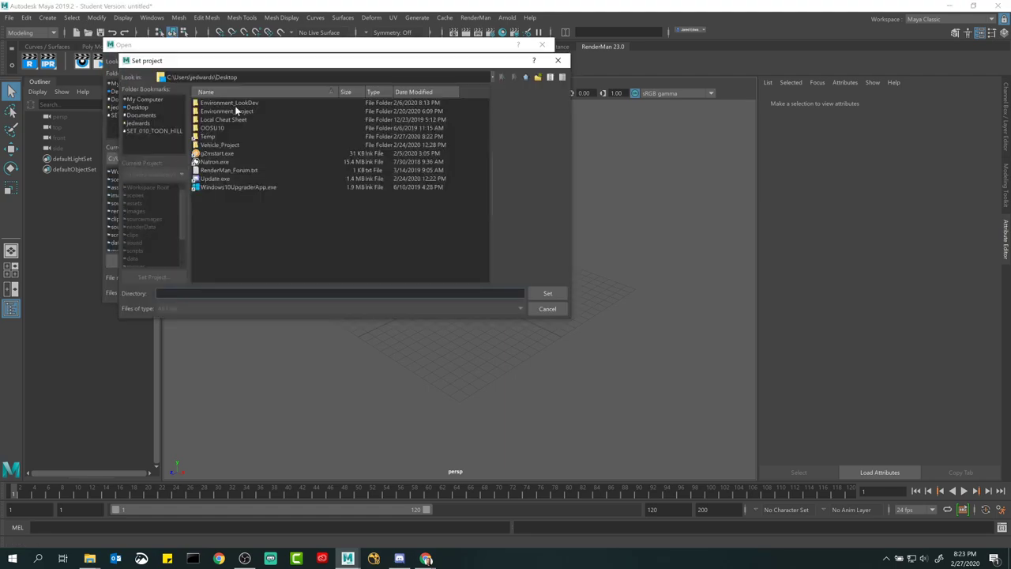
{"action": "left_click", "coordinate": [237, 104]}
{"action": "left_click", "coordinate": [544, 296]}
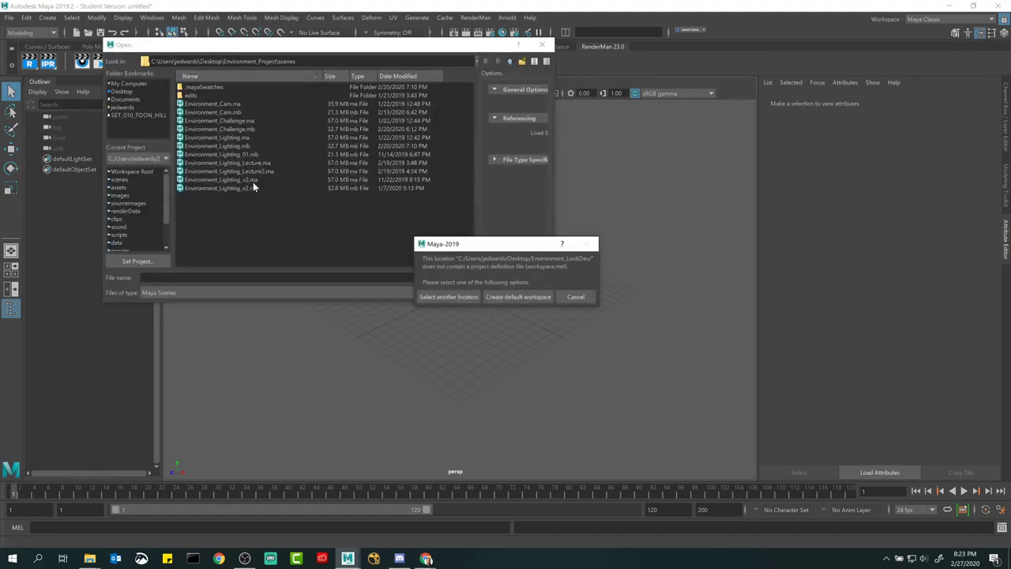
{"action": "left_click", "coordinate": [552, 298]}
{"action": "left_click", "coordinate": [541, 45]}
{"action": "left_click", "coordinate": [950, 6]}
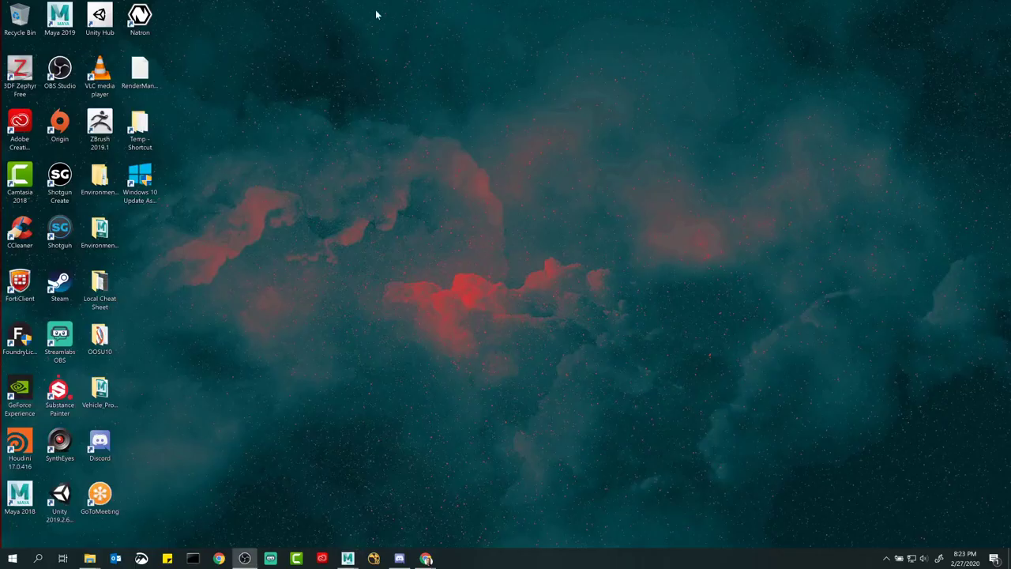
- Browse Environment > Environment_LookDev > scenes in File Explorer, then bring Maya back
{"action": "double_click", "coordinate": [99, 179]}
{"action": "double_click", "coordinate": [353, 157]}
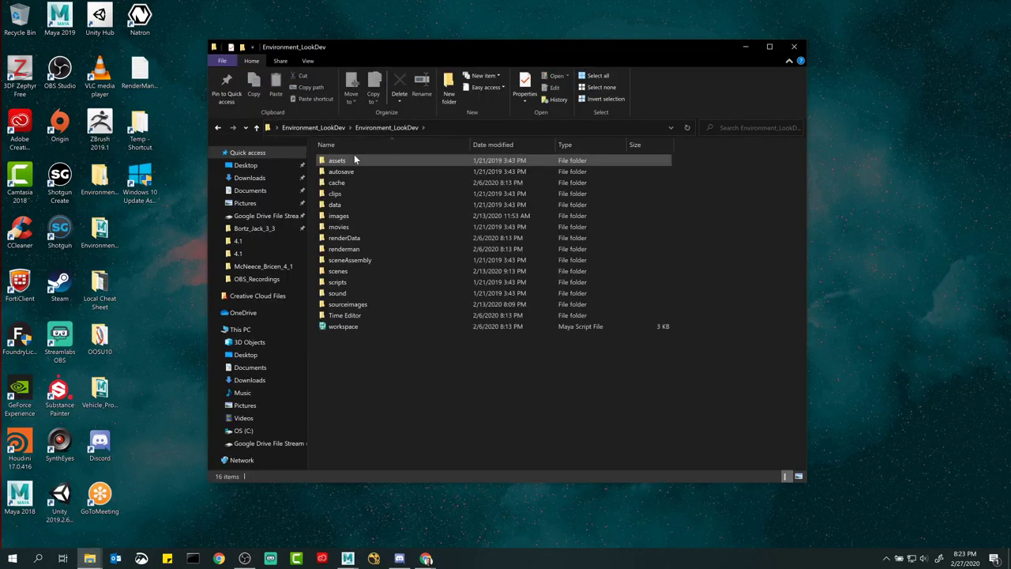
{"action": "double_click", "coordinate": [359, 270]}
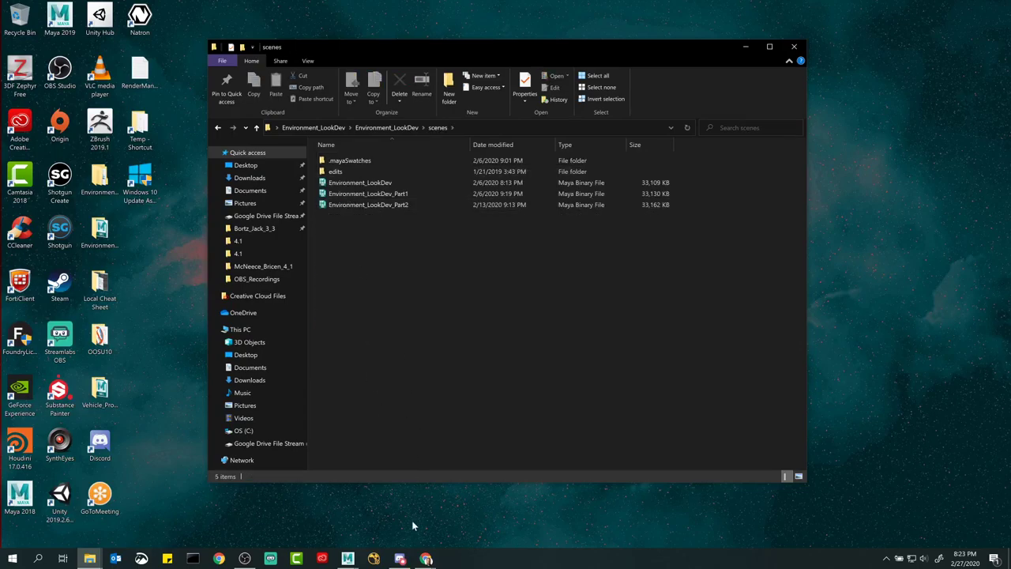
{"action": "mouse_move", "coordinate": [347, 558]}
{"action": "left_click", "coordinate": [386, 515]}
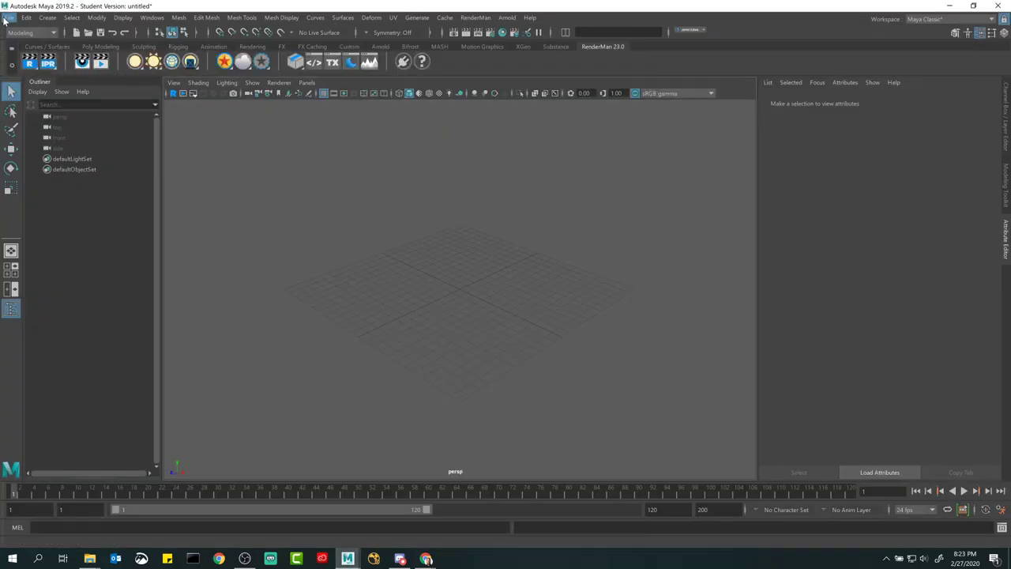
- Set the inner Environment_LookDev folder as the current project
{"action": "left_click", "coordinate": [7, 19]}
{"action": "left_click", "coordinate": [32, 327]}
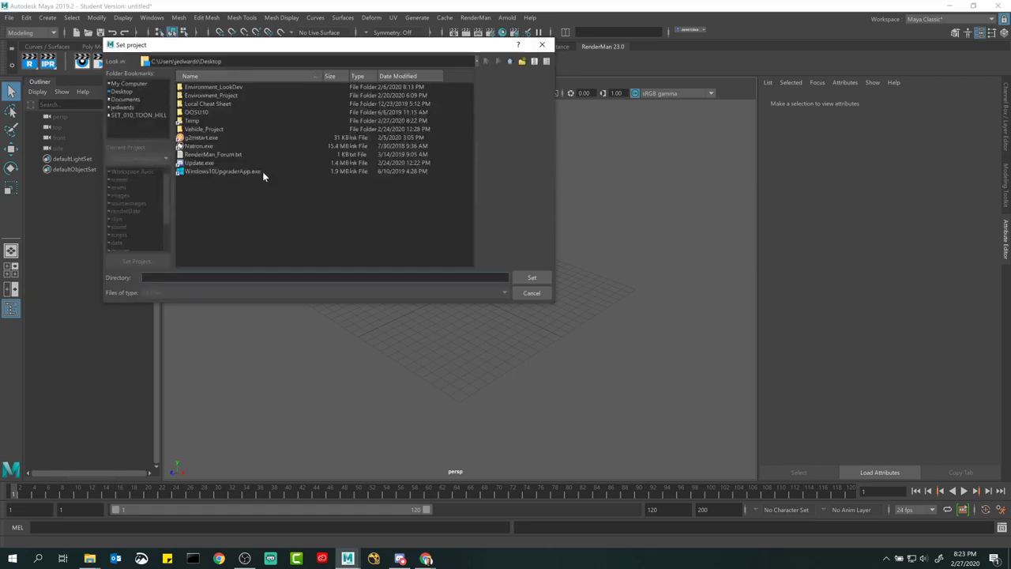
{"action": "double_click", "coordinate": [215, 85]}
{"action": "left_click", "coordinate": [215, 85]}
{"action": "left_click", "coordinate": [531, 278]}
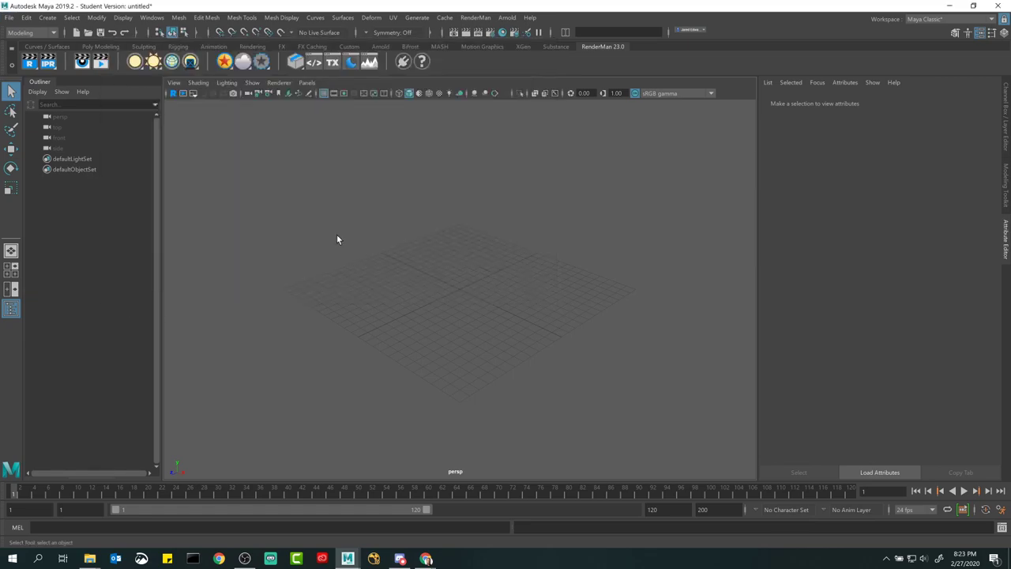
- Open Environment_LookDev_Part2.mb without saving the untitled scene and acknowledge the student notice
{"action": "left_click", "coordinate": [93, 34]}
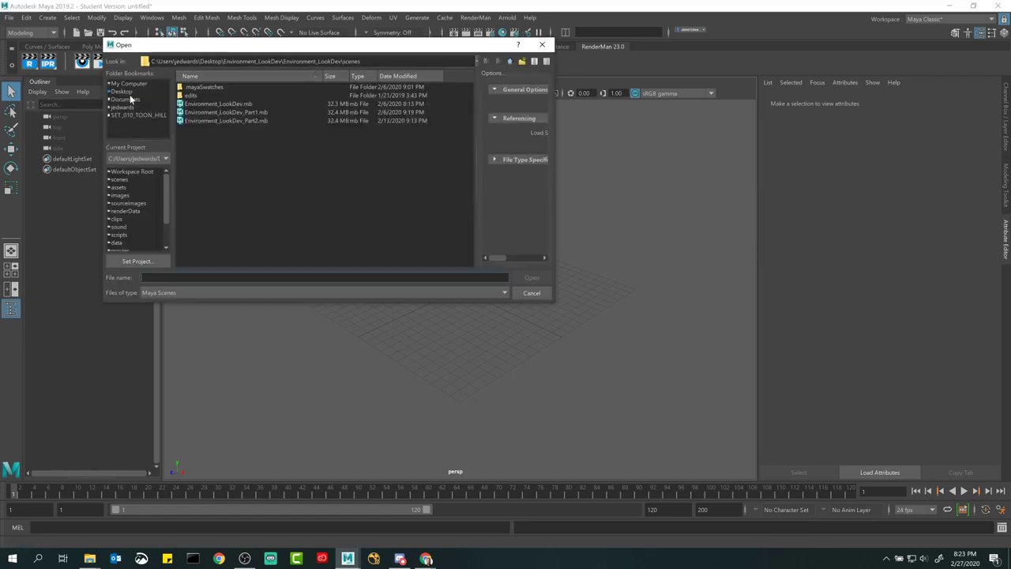
{"action": "left_click", "coordinate": [246, 113]}
{"action": "left_click", "coordinate": [247, 120]}
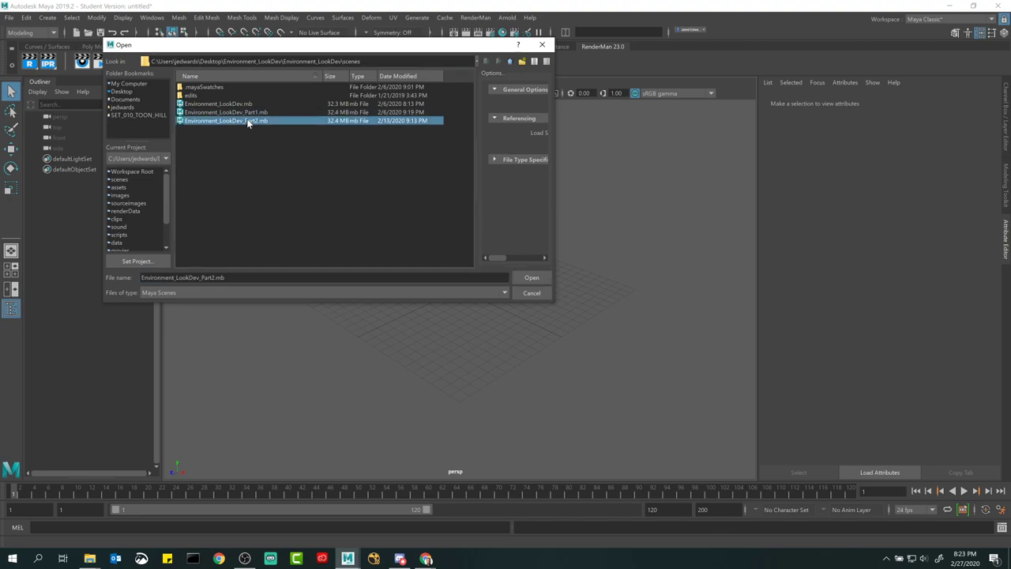
{"action": "left_click", "coordinate": [528, 277]}
{"action": "left_click", "coordinate": [498, 284]}
{"action": "left_click", "coordinate": [480, 303]}
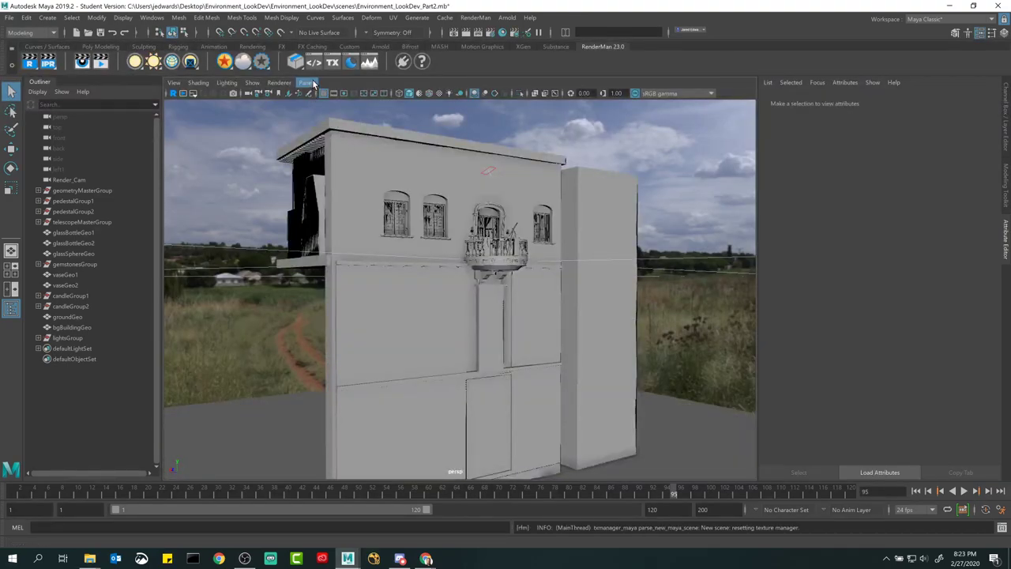
{"action": "left_click", "coordinate": [306, 83]}
- Look through Render_Cam and toggle Selection Highlighting off and back on
{"action": "mouse_move", "coordinate": [320, 94]}
{"action": "left_click", "coordinate": [427, 104]}
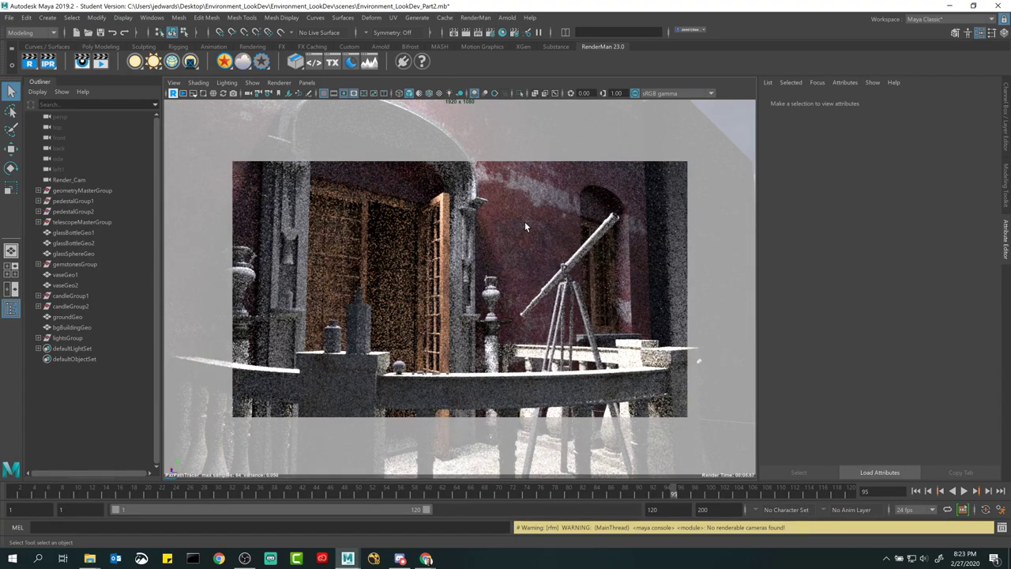
{"action": "left_click", "coordinate": [254, 83]}
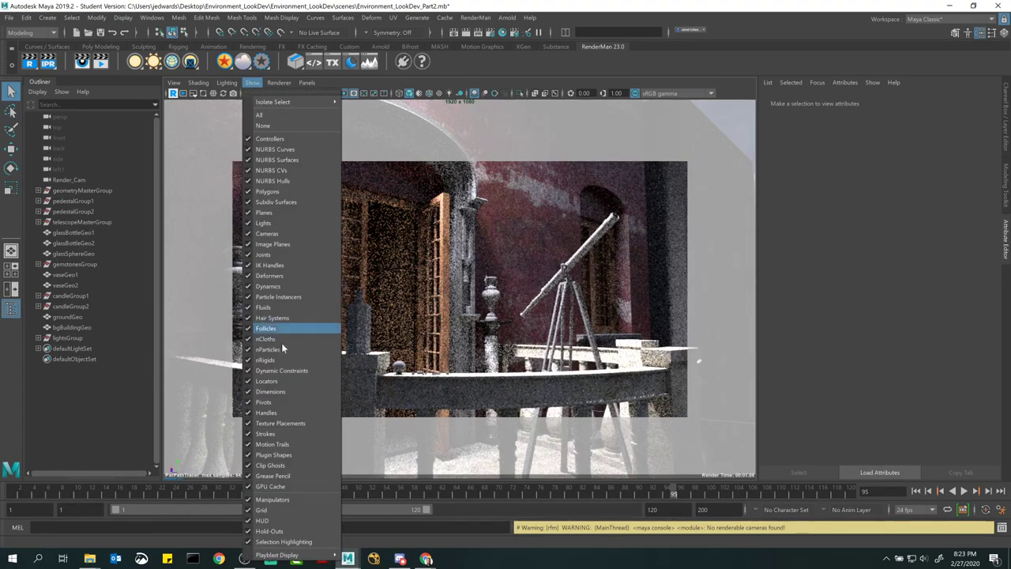
{"action": "left_click", "coordinate": [288, 541]}
{"action": "left_click", "coordinate": [539, 201]}
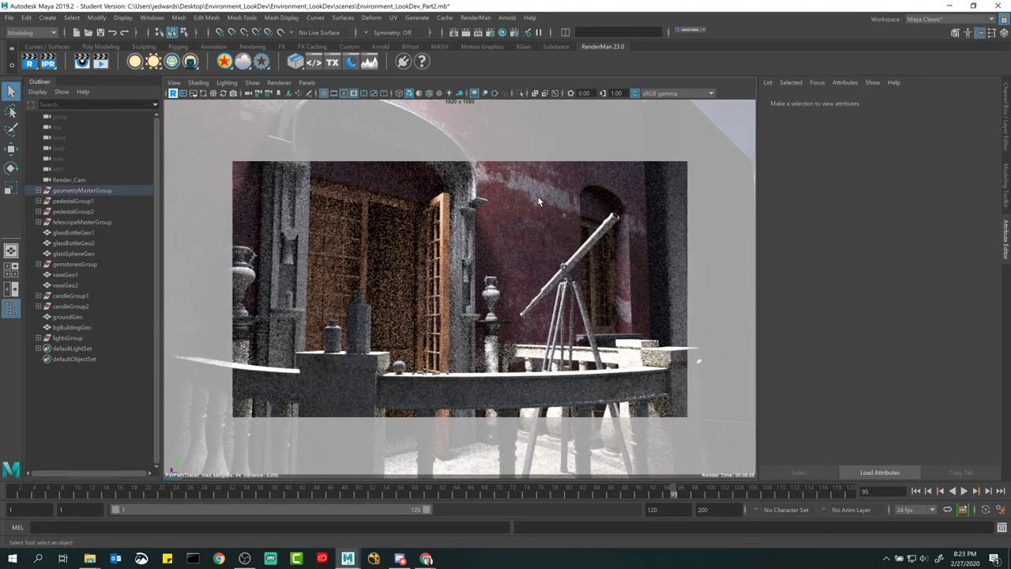
{"action": "left_click", "coordinate": [255, 83]}
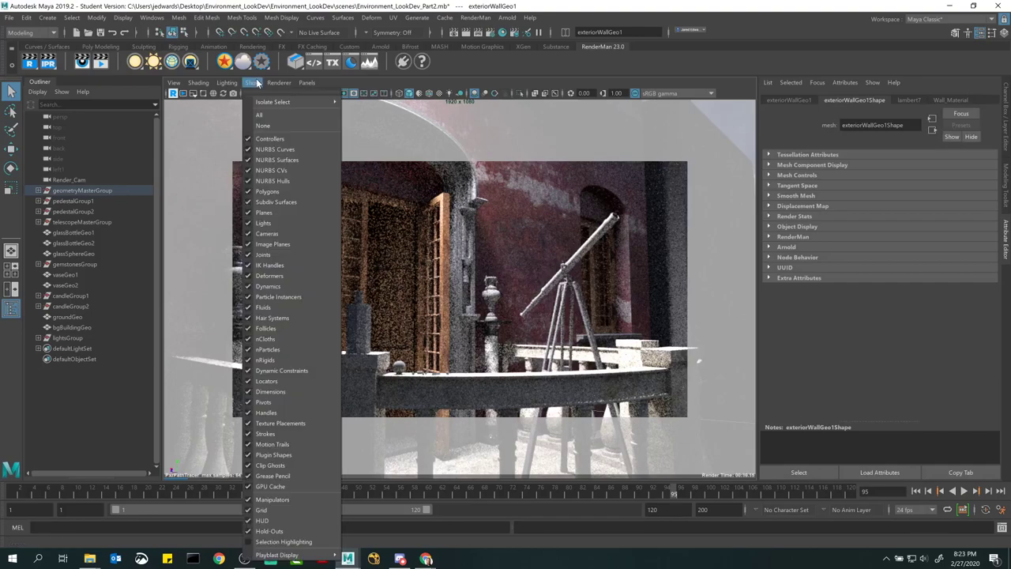
{"action": "left_click", "coordinate": [284, 541]}
{"action": "left_click", "coordinate": [534, 221]}
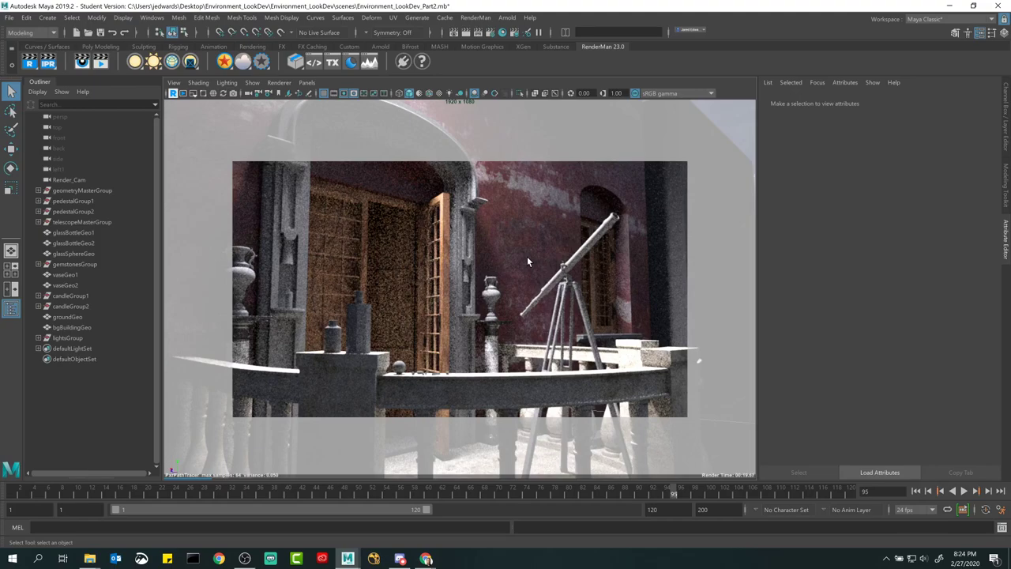
- Select the exterior wall and review Wall_Material's Globals settings, then deselect
{"action": "left_click", "coordinate": [534, 220]}
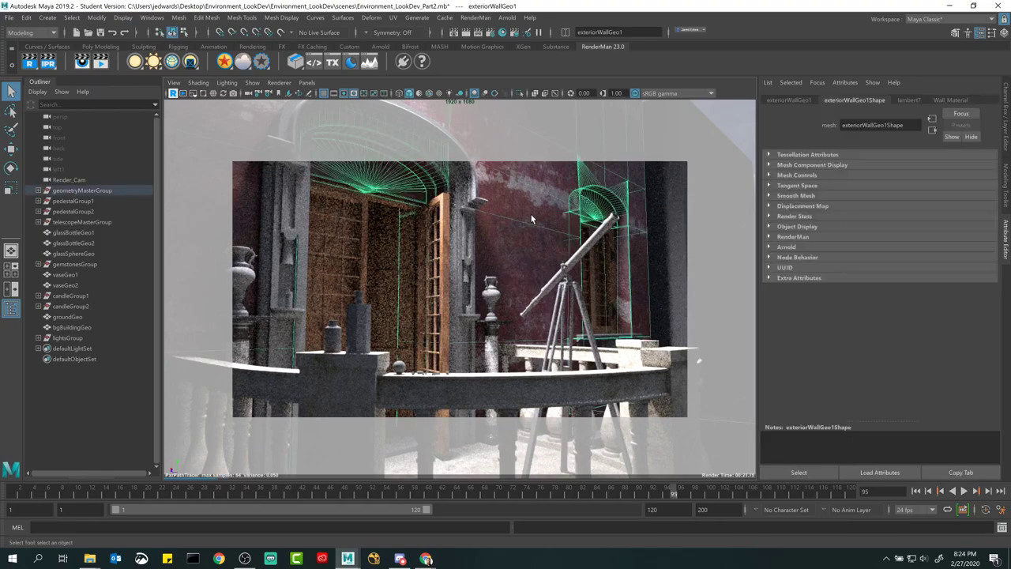
{"action": "left_click", "coordinate": [950, 100]}
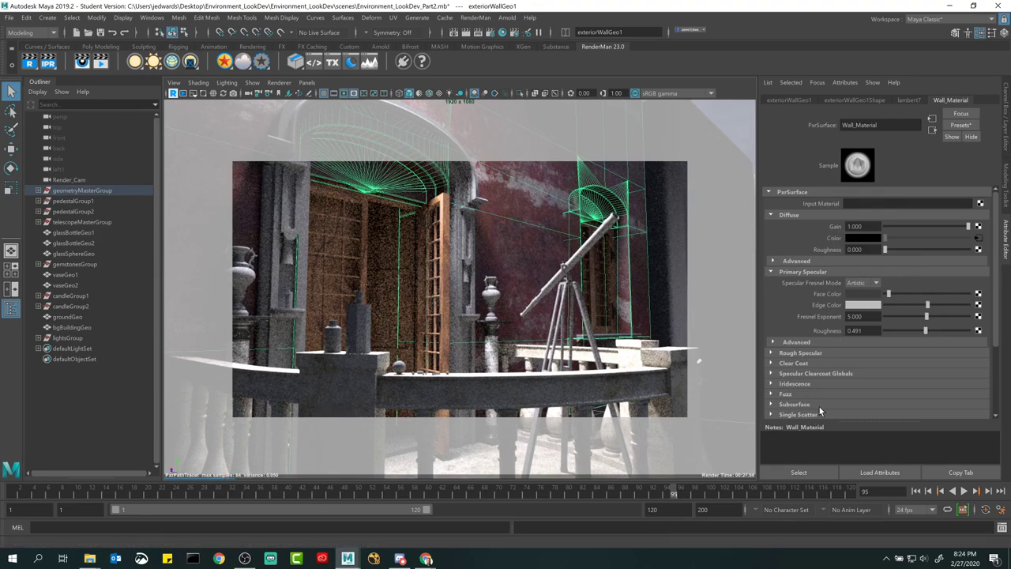
{"action": "scroll", "coordinate": [818, 416], "scroll_direction": "down", "scroll_amount": 3}
{"action": "left_click", "coordinate": [793, 357]}
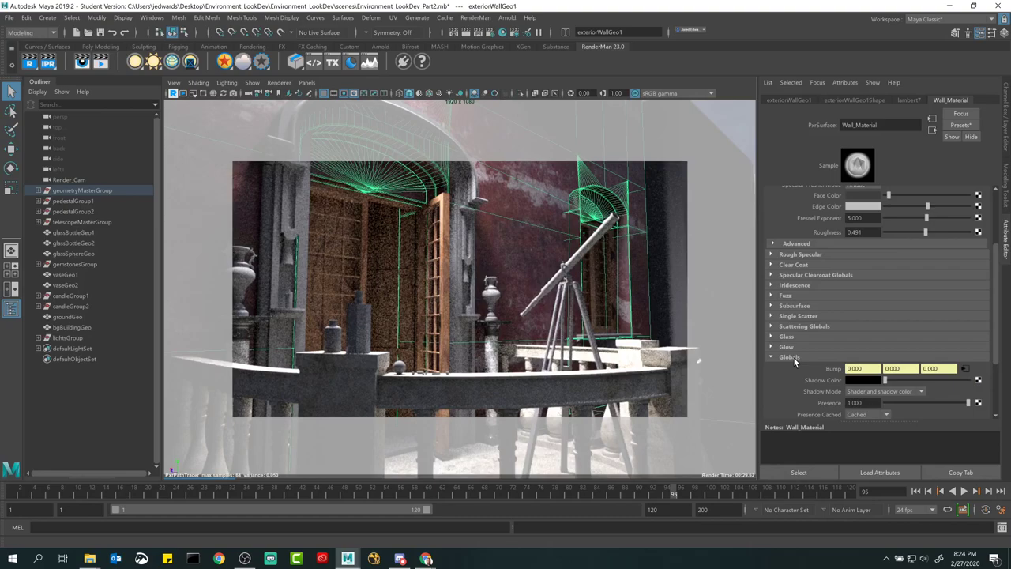
{"action": "left_click", "coordinate": [507, 192]}
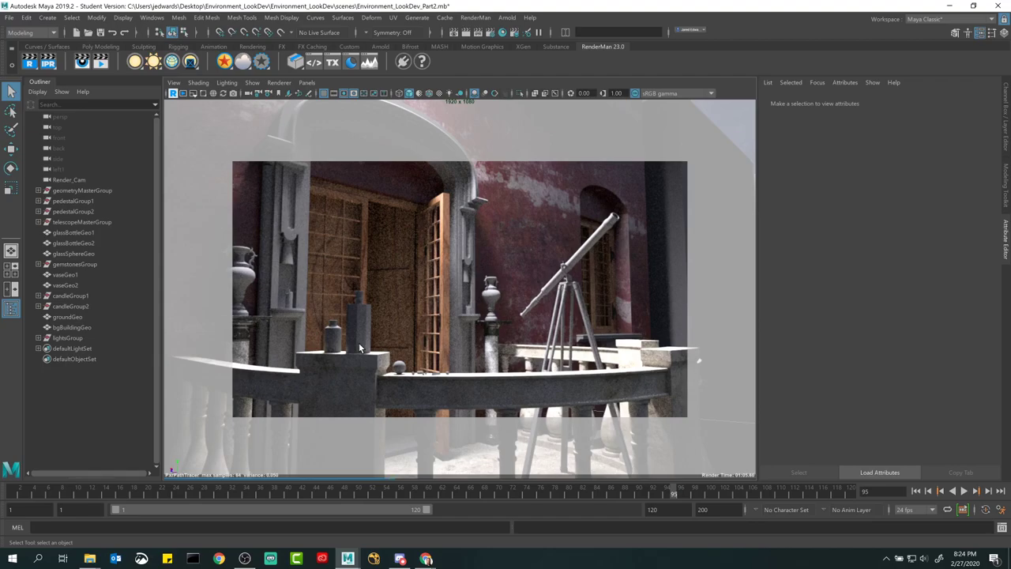
- Stop the live render and make Window_Glass_Layer visible in the Layer Editor
{"action": "left_click", "coordinate": [175, 94]}
{"action": "left_click", "coordinate": [1005, 139]}
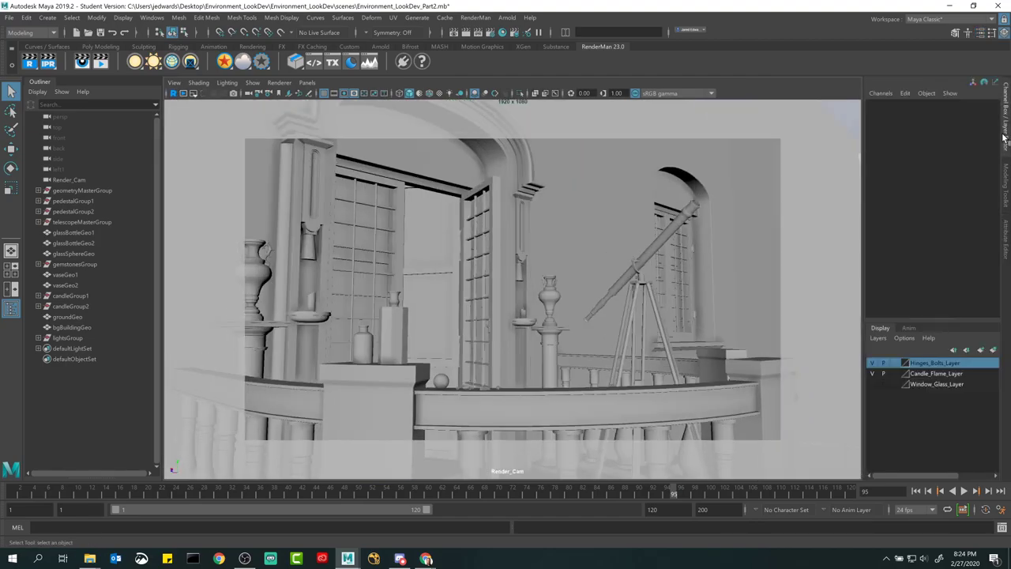
{"action": "left_click", "coordinate": [872, 384]}
{"action": "left_click", "coordinate": [872, 384]}
{"action": "left_click", "coordinate": [872, 384]}
{"action": "left_click", "coordinate": [872, 383]}
{"action": "left_click", "coordinate": [872, 384]}
{"action": "left_click", "coordinate": [872, 384]}
{"action": "left_click", "coordinate": [872, 384]}
{"action": "left_click", "coordinate": [871, 384]}
{"action": "left_click", "coordinate": [872, 383]}
{"action": "left_click", "coordinate": [872, 384]}
{"action": "left_click", "coordinate": [872, 383]}
{"action": "left_click", "coordinate": [872, 383]}
{"action": "left_click", "coordinate": [872, 383]}
{"action": "left_click", "coordinate": [871, 384]}
{"action": "left_click", "coordinate": [872, 384]}
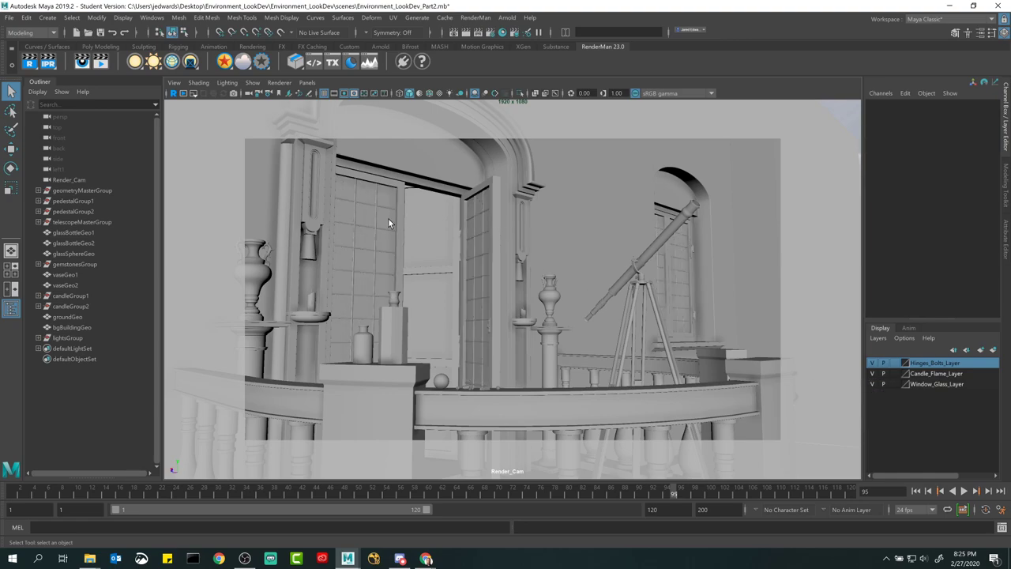
- Use Select Objects to select everything in Window_Glass_Layer
{"action": "left_click", "coordinate": [932, 385]}
{"action": "right_click", "coordinate": [931, 386]}
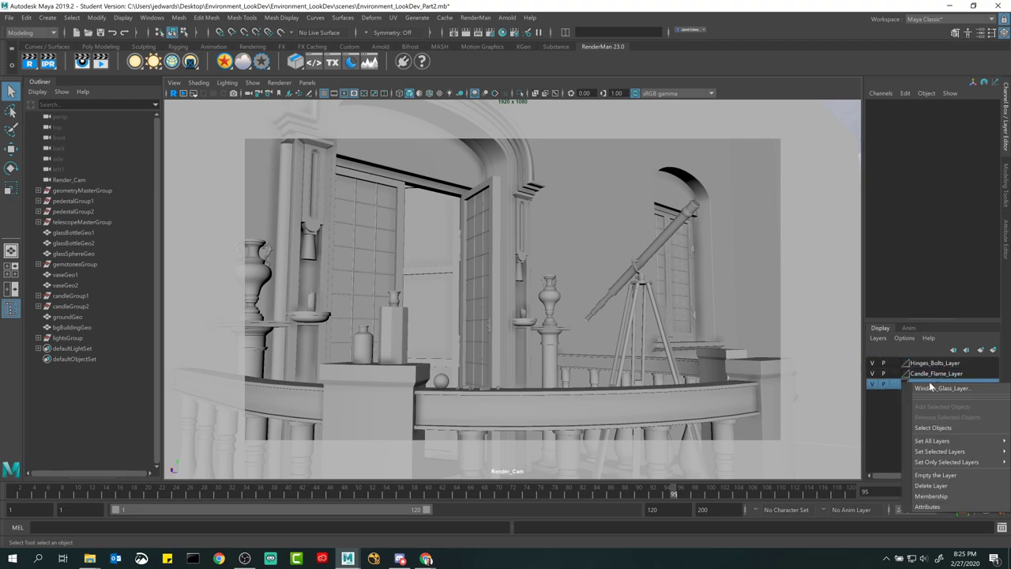
{"action": "left_click", "coordinate": [937, 429]}
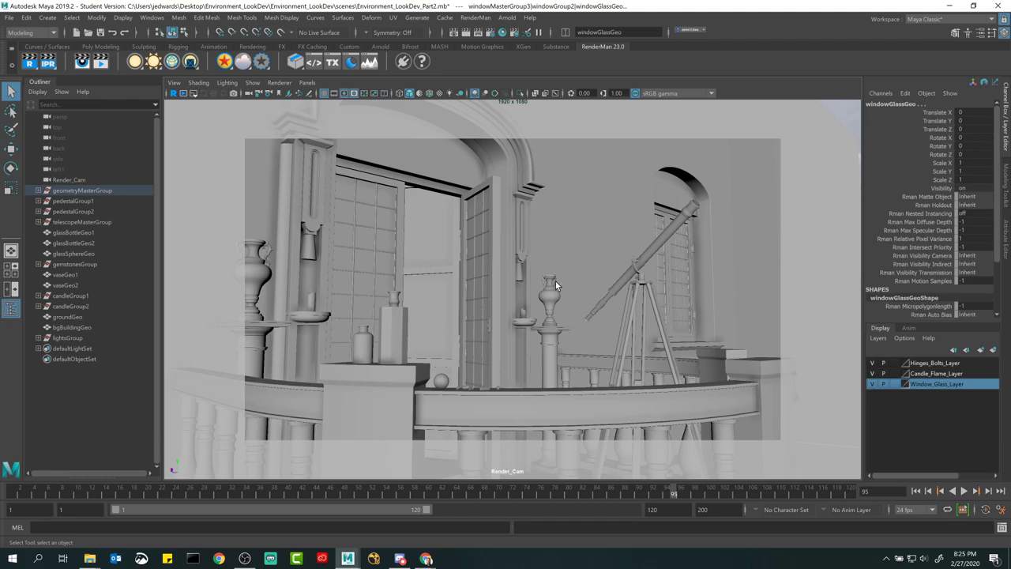
- Switch the view between wireframe (4) and shaded (5) display
{"action": "key", "text": "4"}
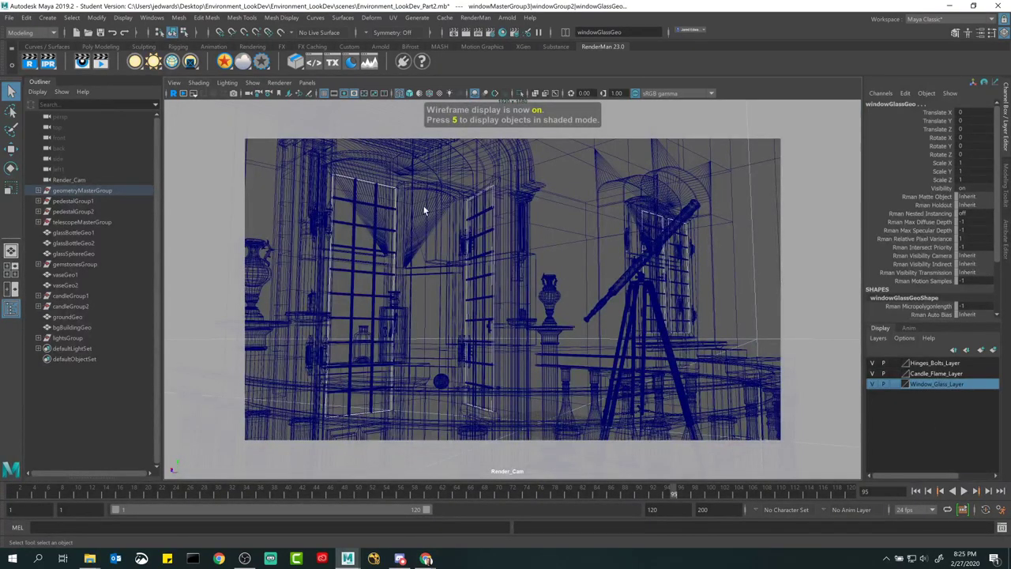
{"action": "left_click", "coordinate": [401, 93]}
{"action": "left_click", "coordinate": [400, 93]}
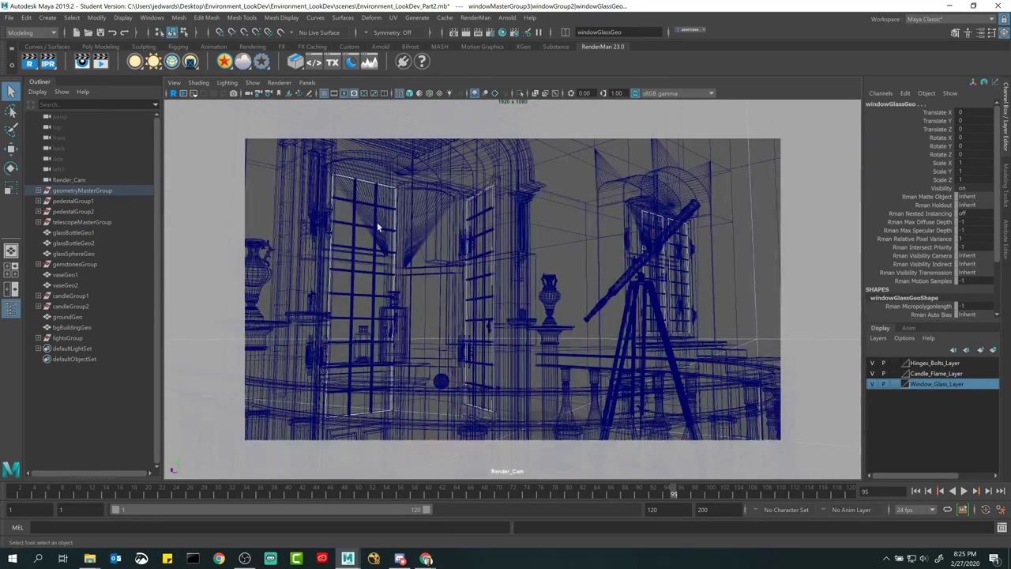
{"action": "right_click", "coordinate": [913, 385]}
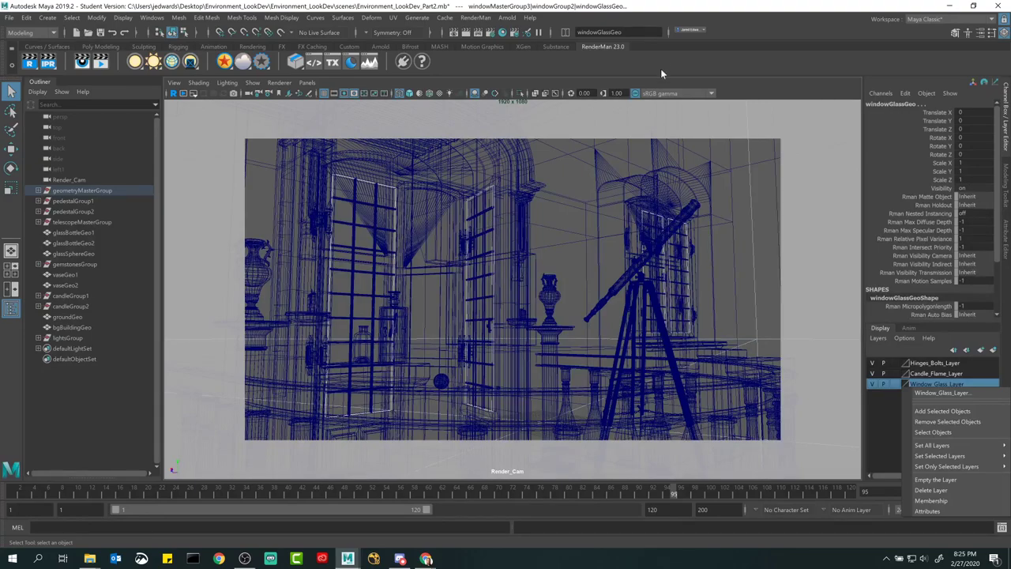
{"action": "left_click", "coordinate": [523, 216]}
{"action": "key", "text": "5"}
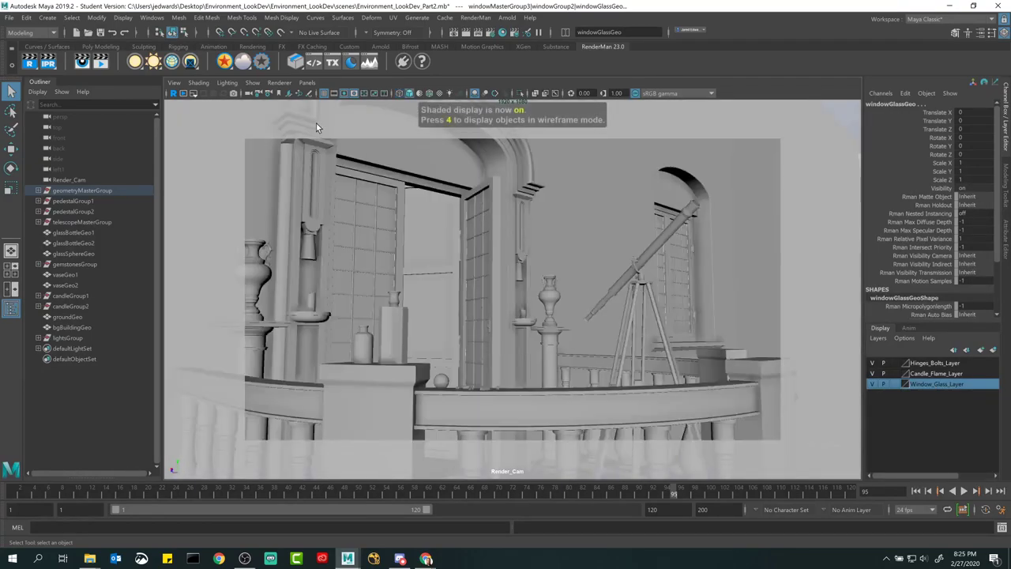
- Assign a new PxrSurface material, PxrSurface5, to the selected window glass
{"action": "right_click", "coordinate": [239, 62]}
{"action": "left_click", "coordinate": [251, 67]}
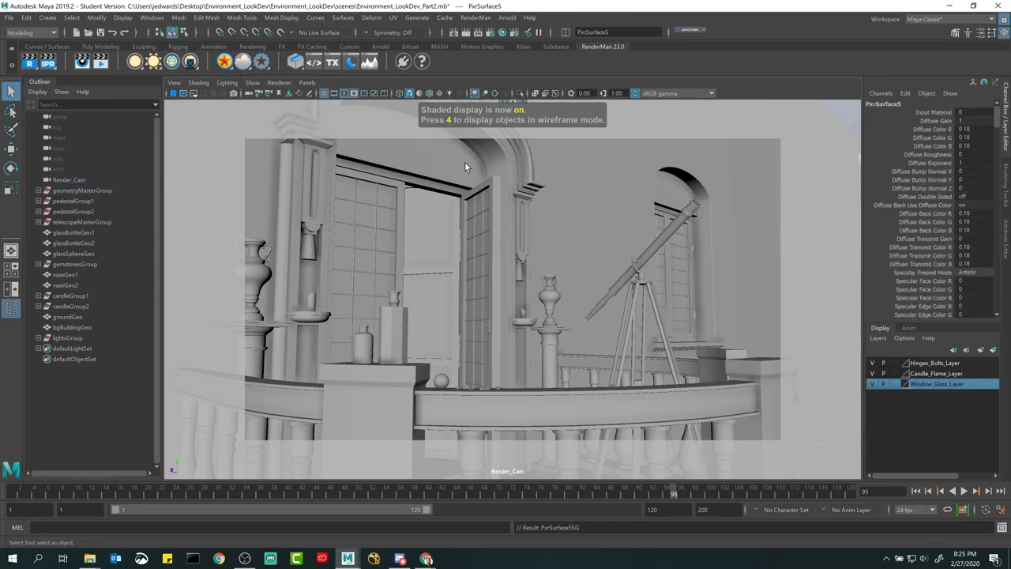
{"action": "right_click", "coordinate": [230, 62]}
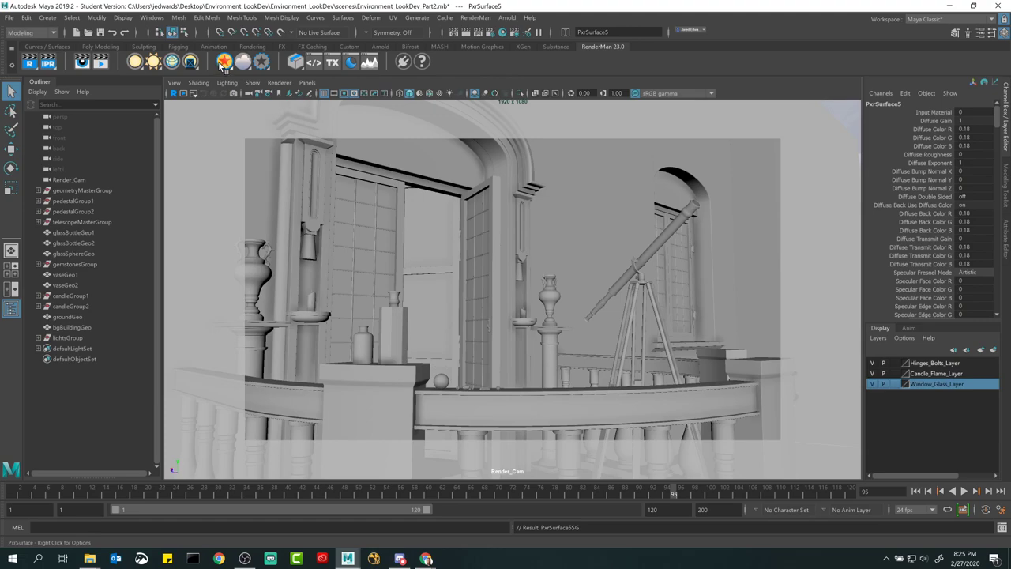
- Start the live RenderMan viewport render and show the material's Attribute Editor
{"action": "right_click", "coordinate": [225, 63]}
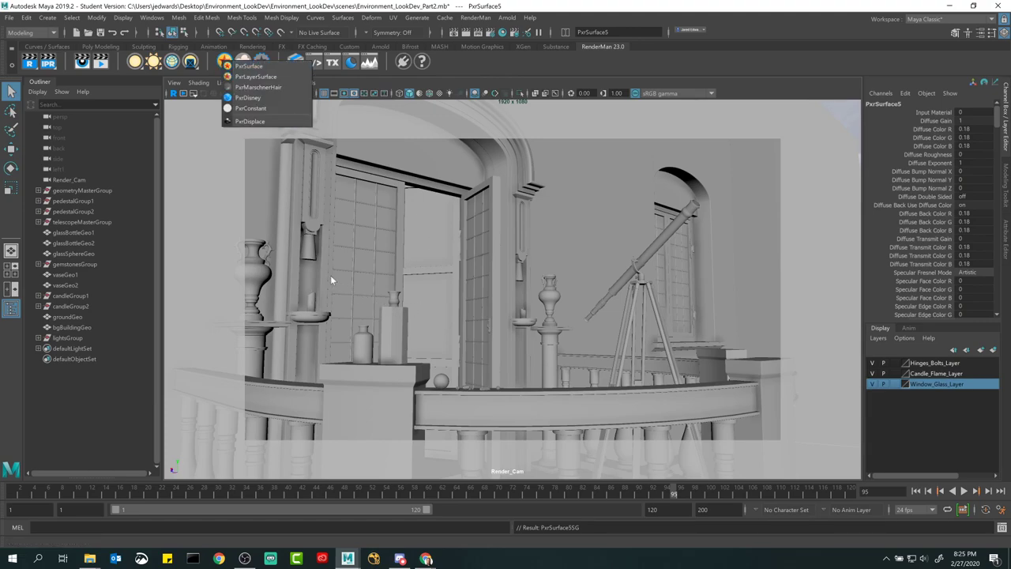
{"action": "left_click", "coordinate": [593, 62]}
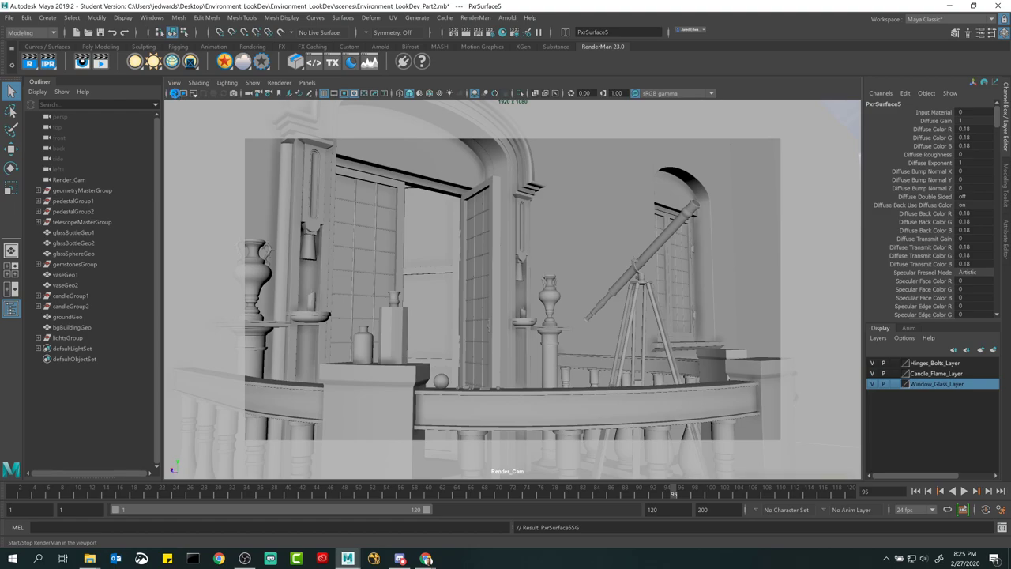
{"action": "left_click", "coordinate": [174, 93]}
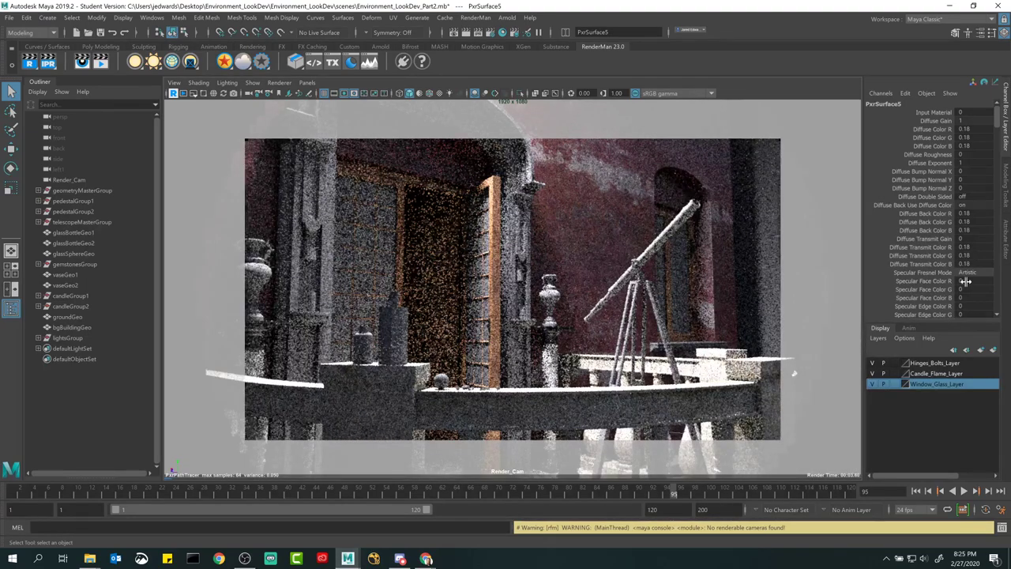
{"action": "left_click", "coordinate": [1006, 244]}
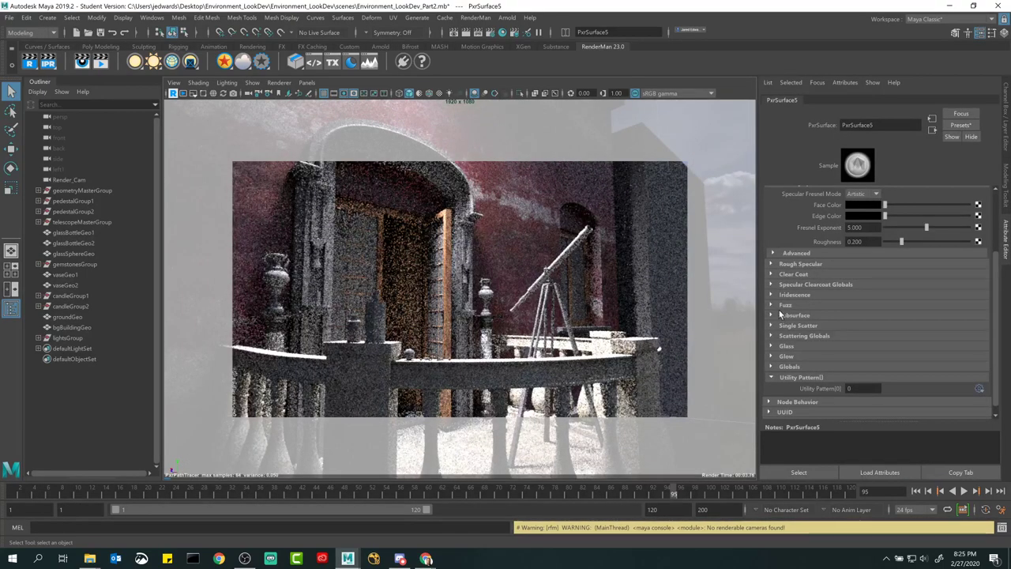
- Cycle through the overlapping door objects until doorWindowGlassGeo2 is selected
{"action": "scroll", "coordinate": [889, 260], "scroll_direction": "up", "scroll_amount": 3}
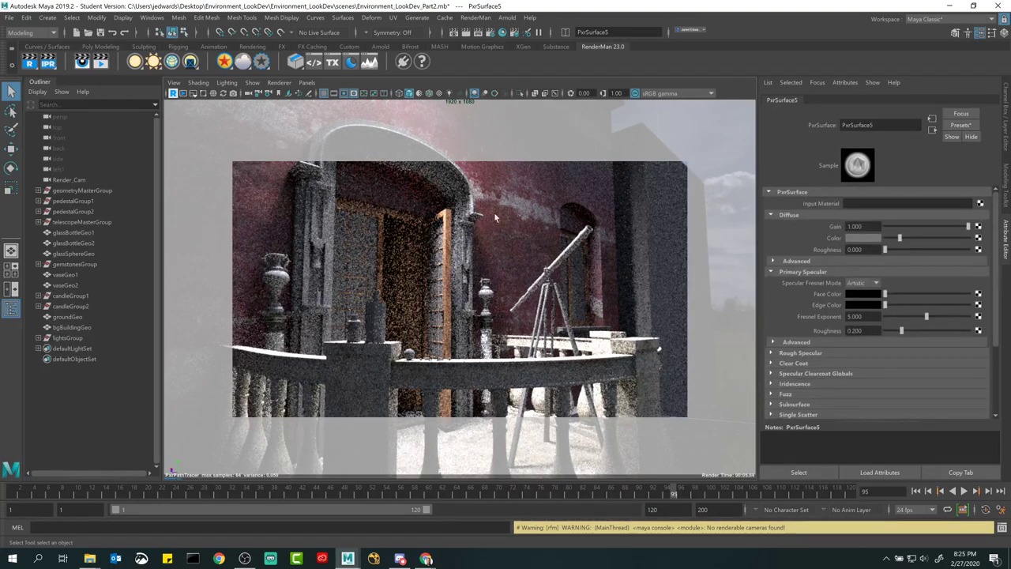
{"action": "left_click", "coordinate": [373, 229]}
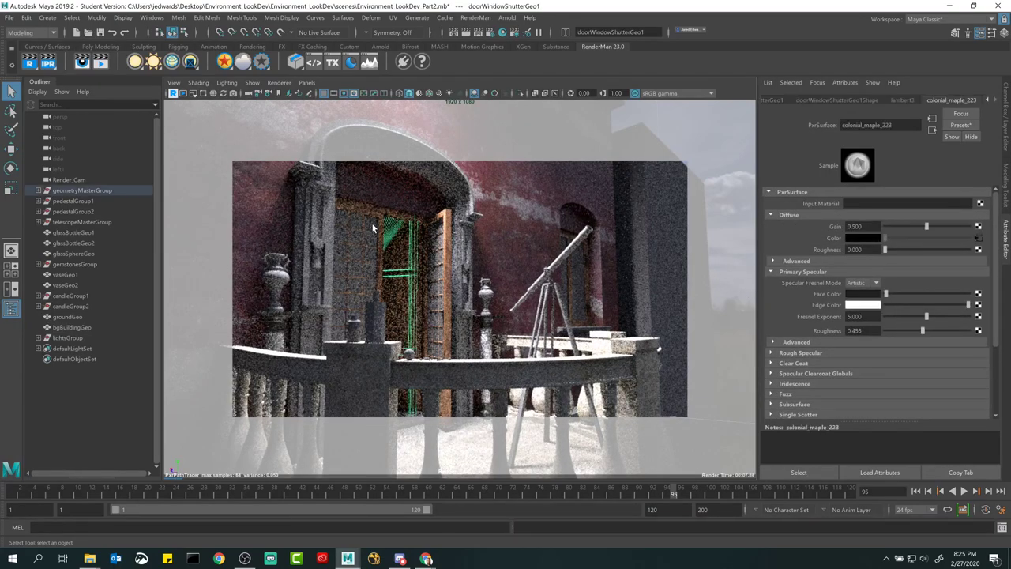
{"action": "left_click", "coordinate": [368, 229]}
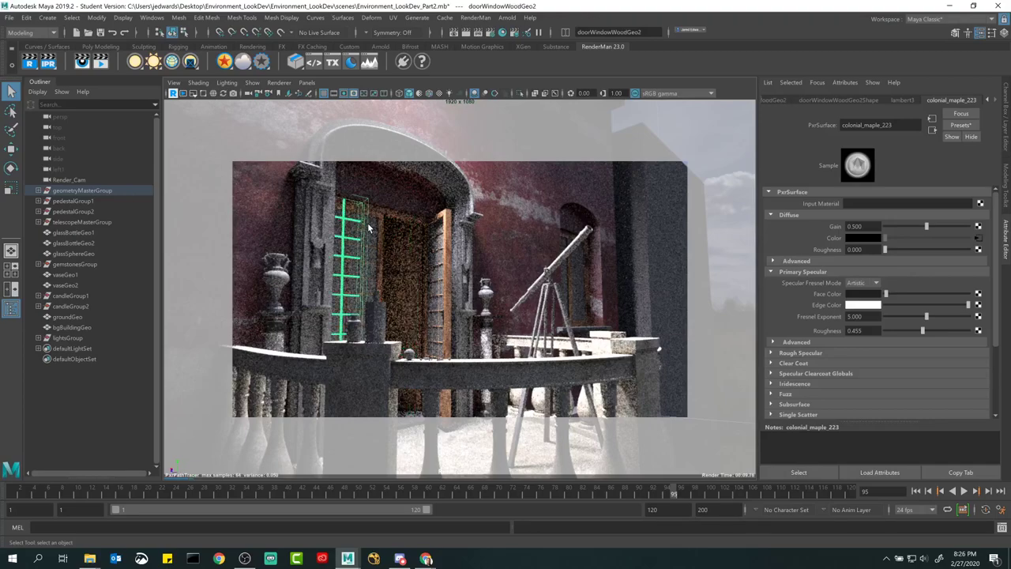
{"action": "left_click", "coordinate": [368, 233]}
{"action": "left_click", "coordinate": [360, 239]}
{"action": "left_click", "coordinate": [355, 243]}
{"action": "left_click", "coordinate": [356, 251]}
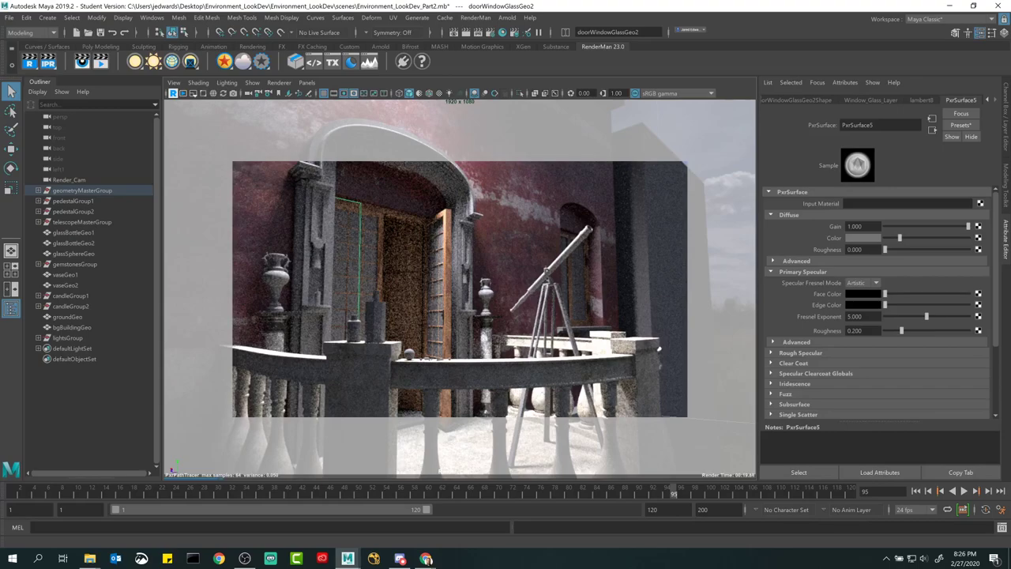
- Rename the PxrSurface5 material to Windows_Material
{"action": "double_click", "coordinate": [869, 125]}
{"action": "type", "text": "Gl"}
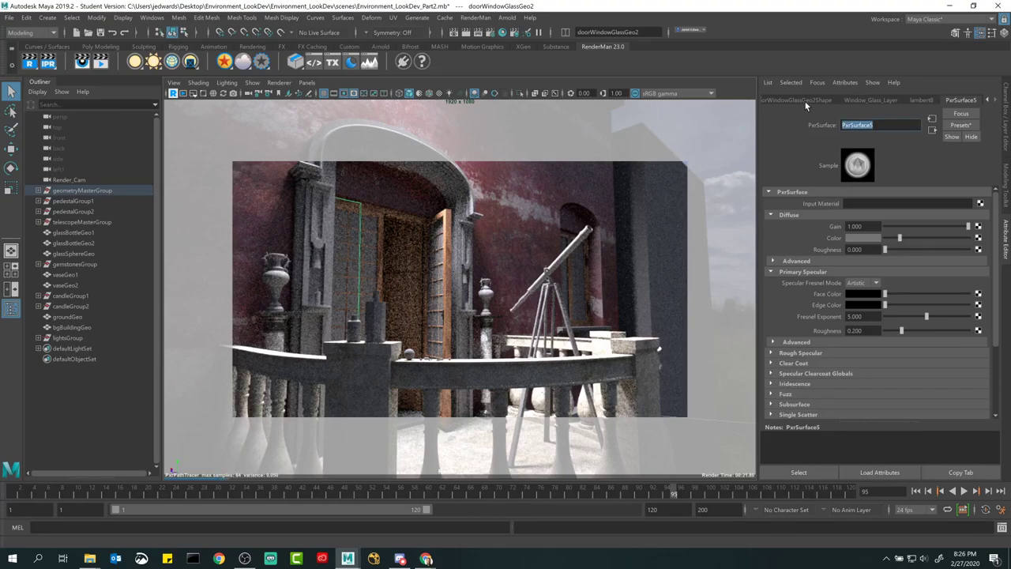
{"action": "key", "text": "BackSpace"}
{"action": "key", "text": "BackSpace"}
{"action": "type", "text": "Windows_Material"}
{"action": "key", "text": "Return"}
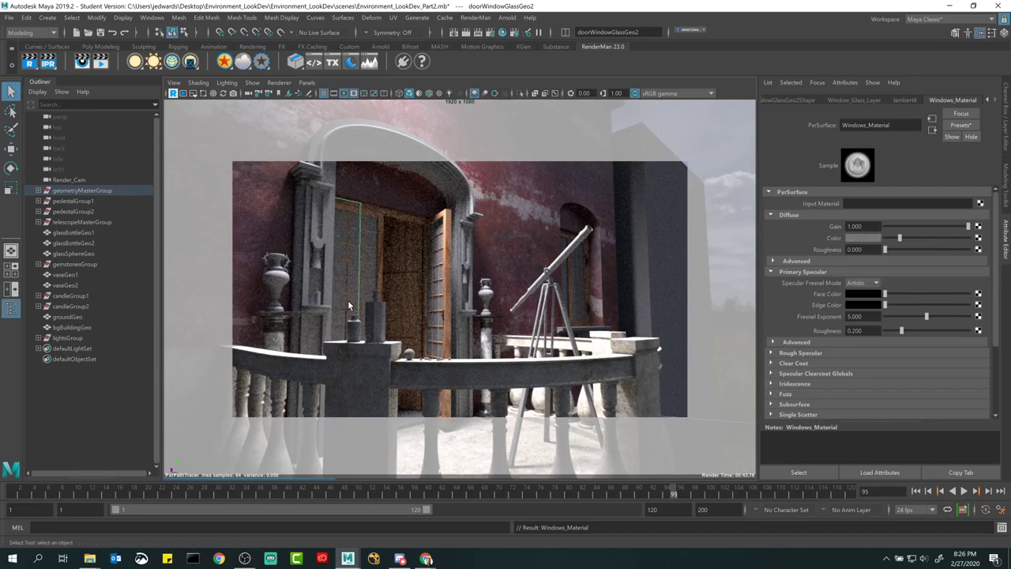
- Set Diffuse Gain to 0 and Glass Refraction and Reflection Gain to 1
{"action": "left_click_drag", "start_coordinate": [968, 226], "coordinate": [885, 234]}
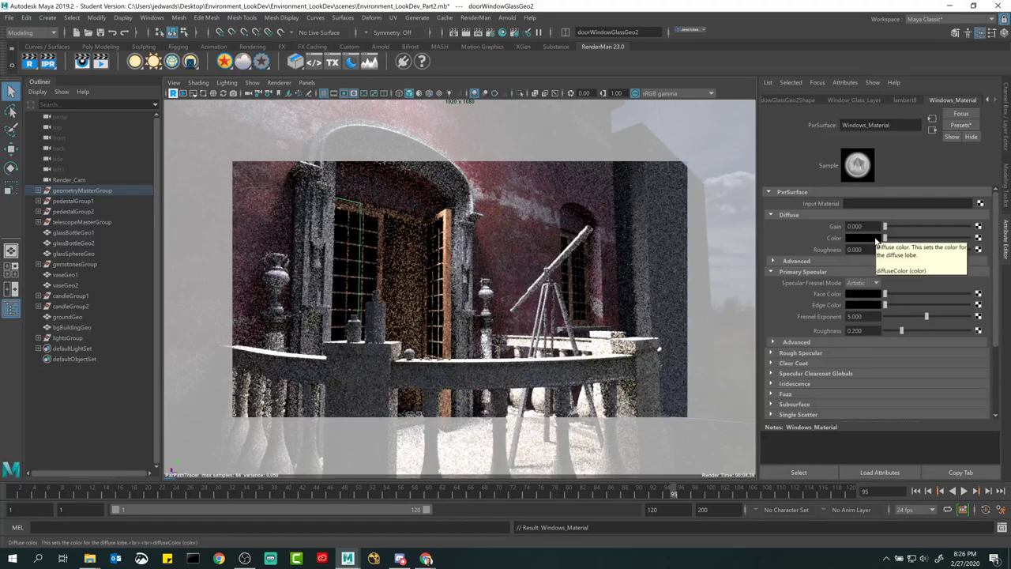
{"action": "scroll", "coordinate": [825, 256], "scroll_direction": "down", "scroll_amount": 3}
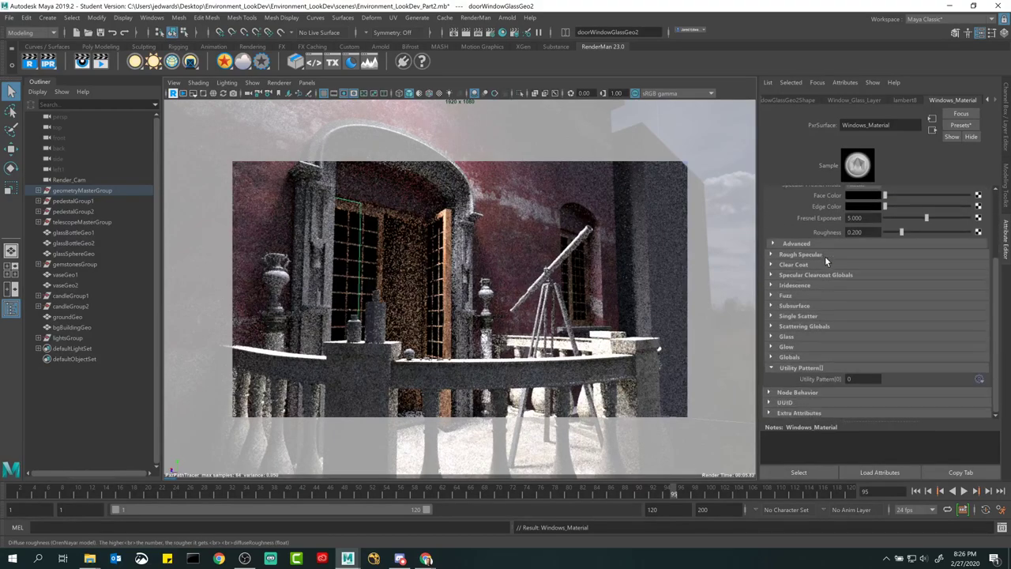
{"action": "left_click", "coordinate": [800, 336]}
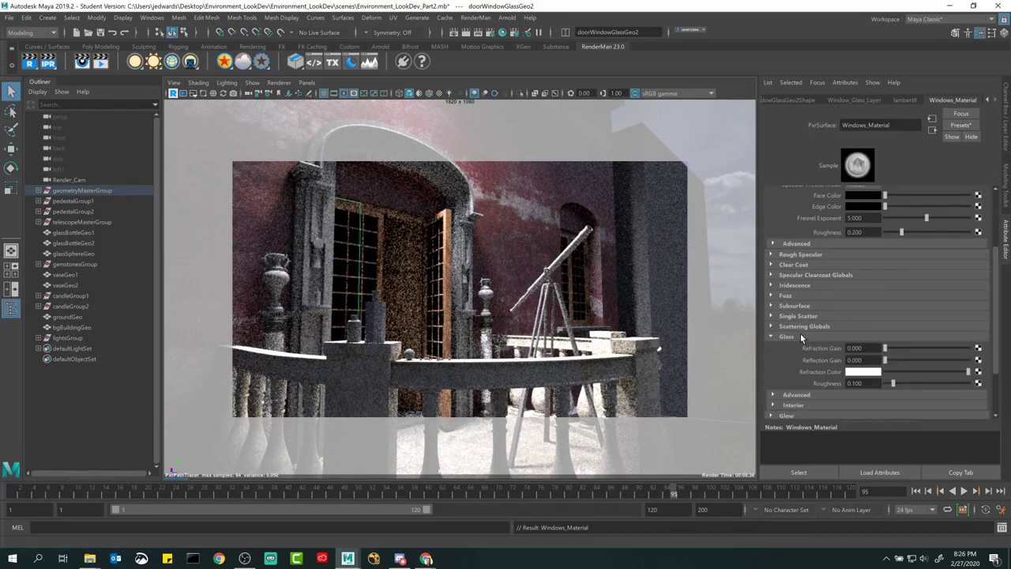
{"action": "left_click_drag", "start_coordinate": [886, 316], "coordinate": [979, 328]}
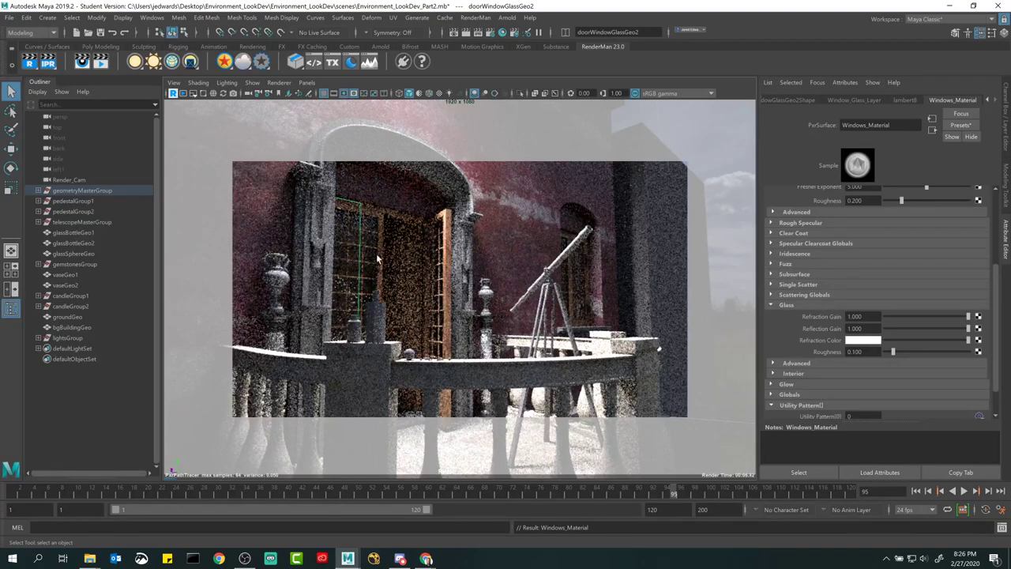
- Limit the live render to a region around the left window and bottles, then select the right shutter
{"action": "left_click", "coordinate": [203, 93]}
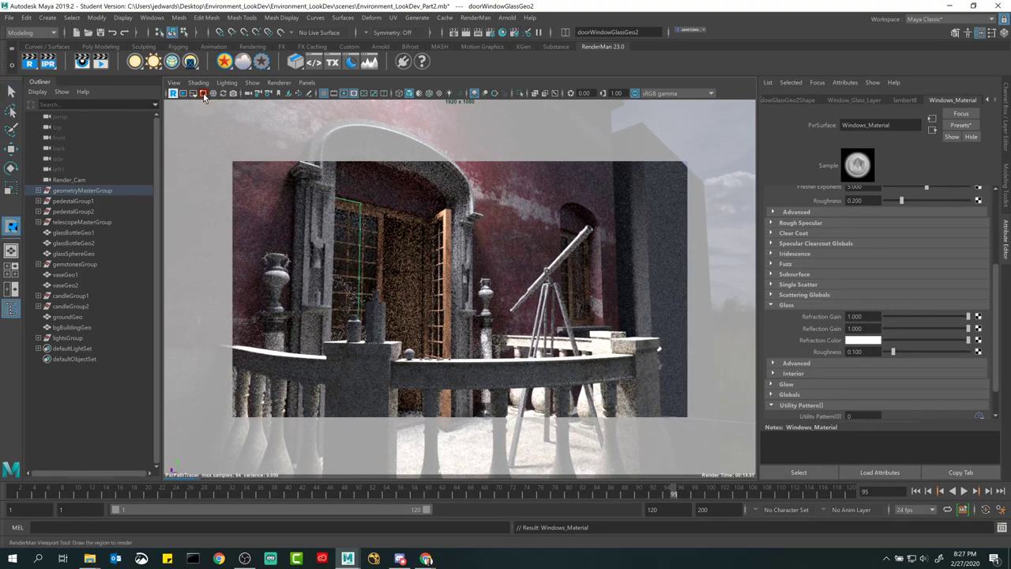
{"action": "left_click_drag", "start_coordinate": [308, 184], "coordinate": [458, 371]}
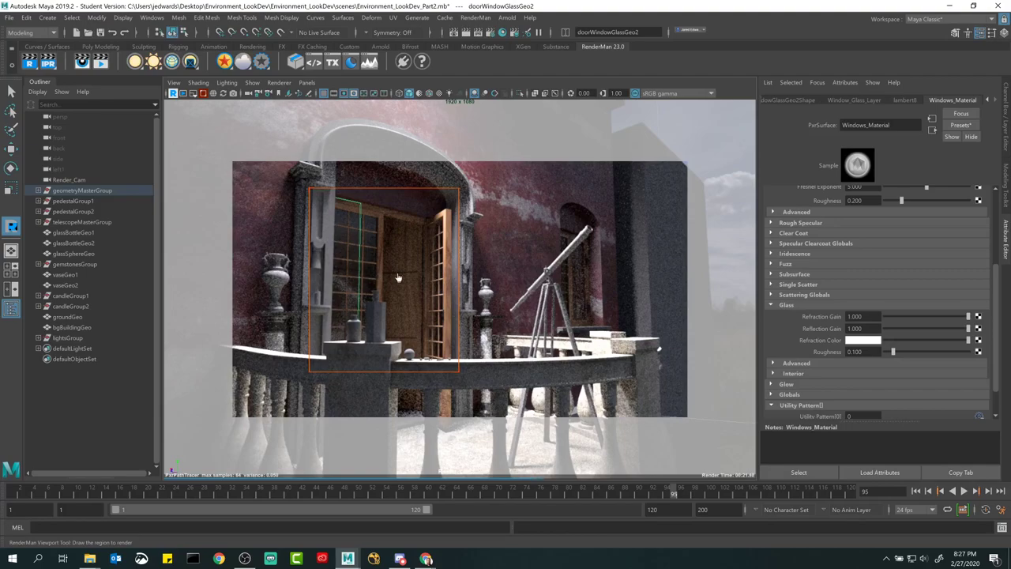
{"action": "left_click", "coordinate": [819, 305]}
{"action": "left_click", "coordinate": [819, 305]}
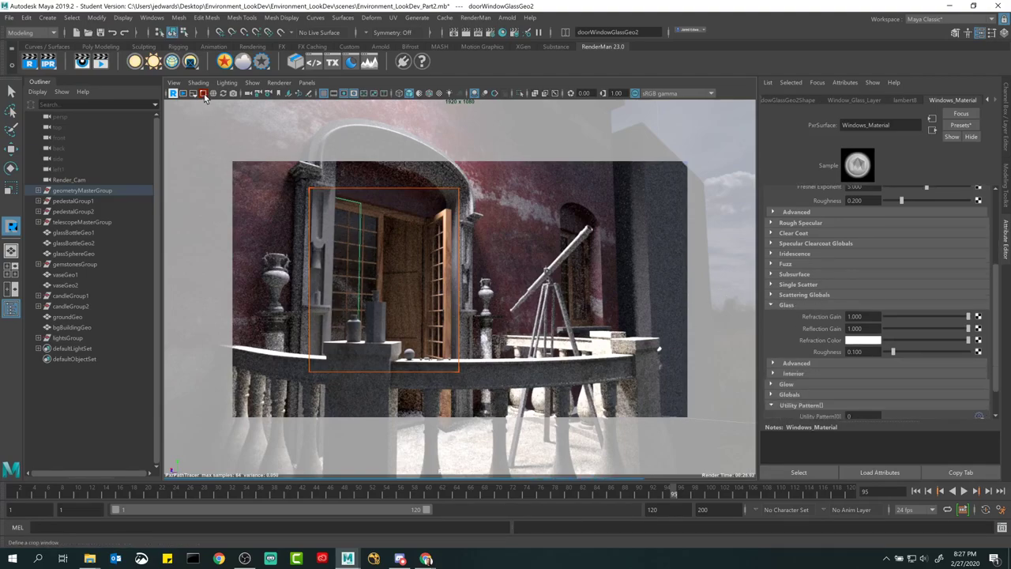
{"action": "key", "text": "q"}
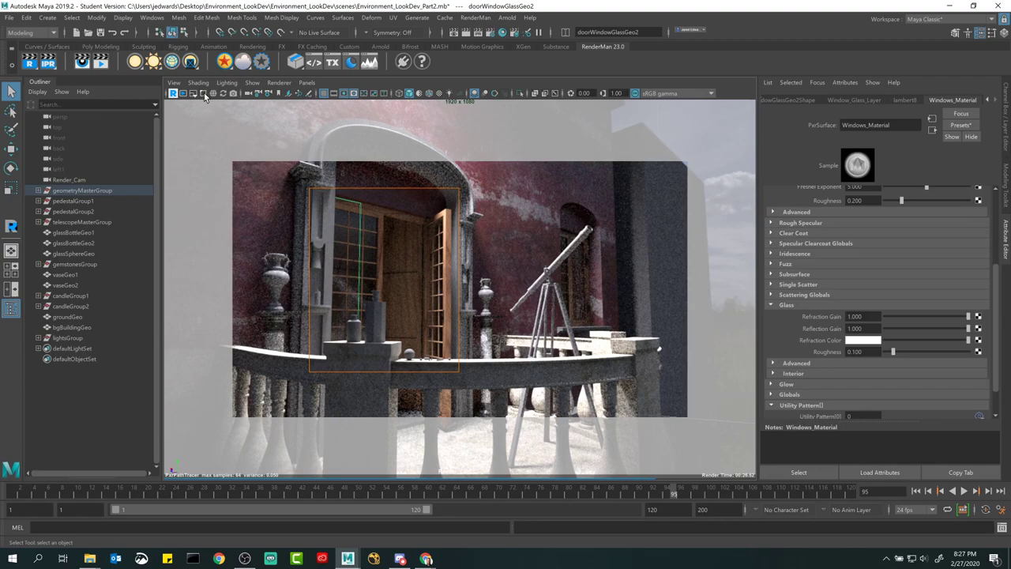
{"action": "left_click", "coordinate": [380, 328]}
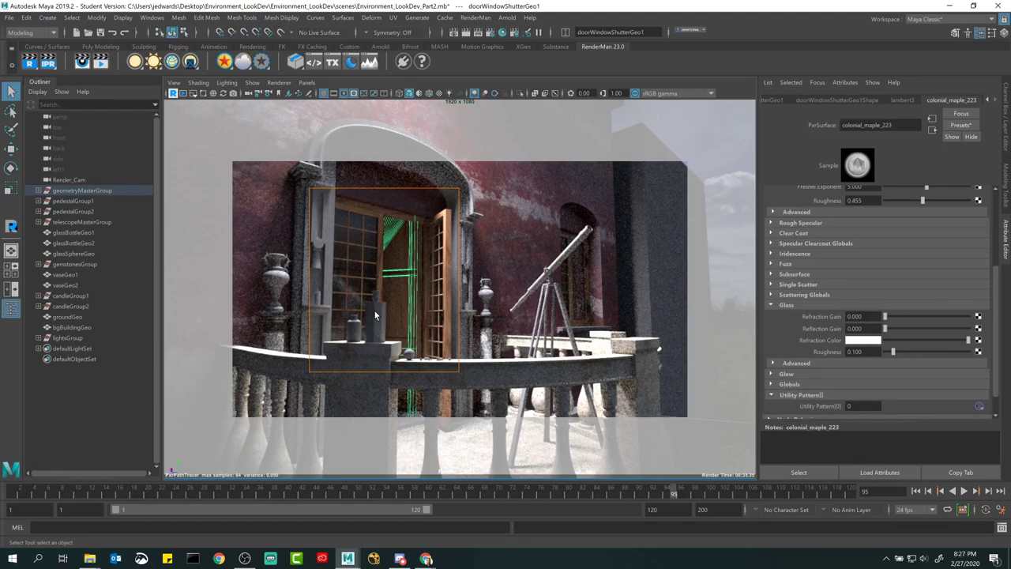
- Select the green bottle glassBottleGeo1 and restart the live render over the full frame
{"action": "left_click", "coordinate": [368, 322]}
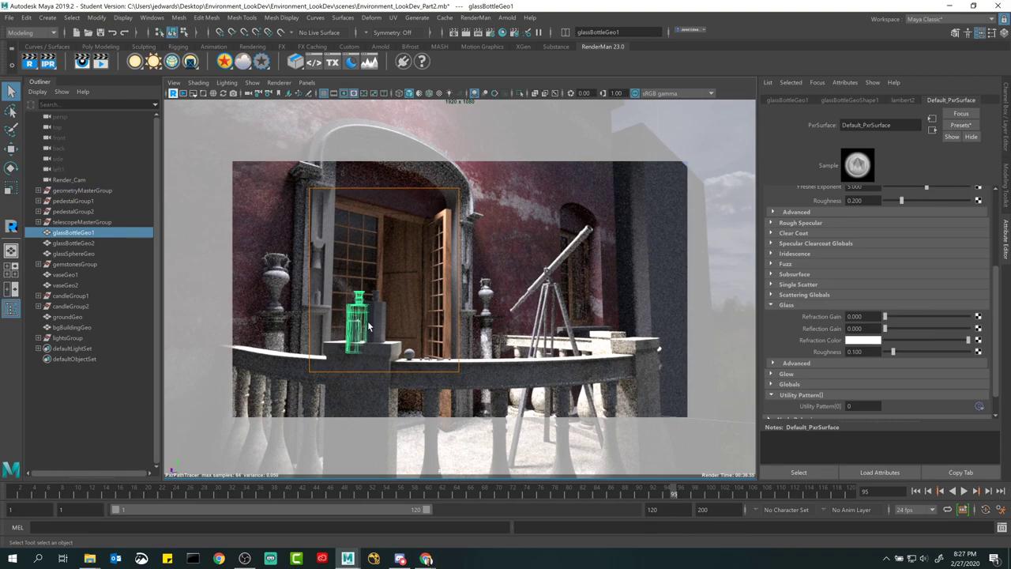
{"action": "left_click", "coordinate": [172, 93]}
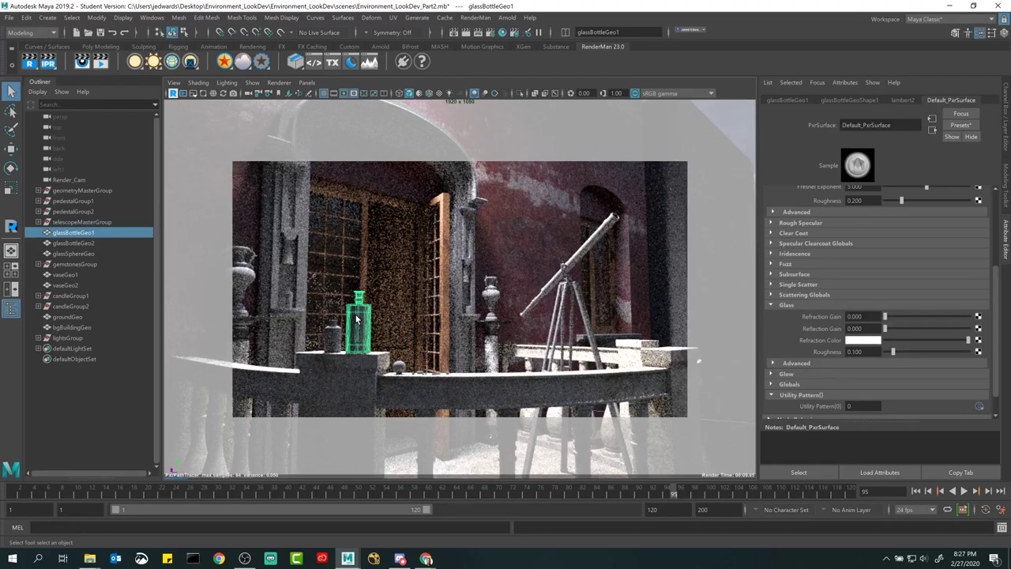
{"action": "left_click", "coordinate": [356, 319]}
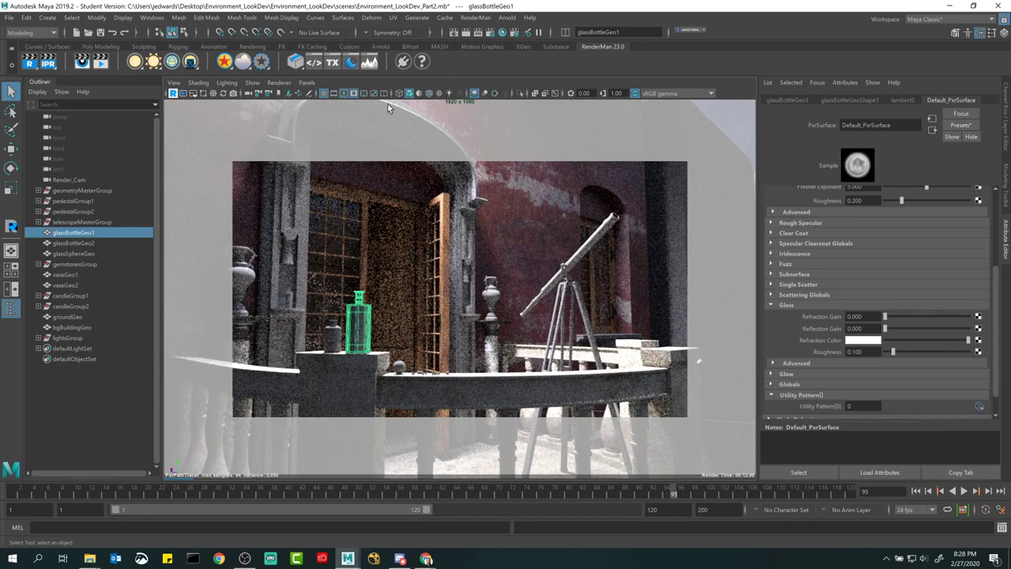
- Create a new PxrSurface material for the bottle named Bottle_Material1
{"action": "right_click", "coordinate": [225, 63]}
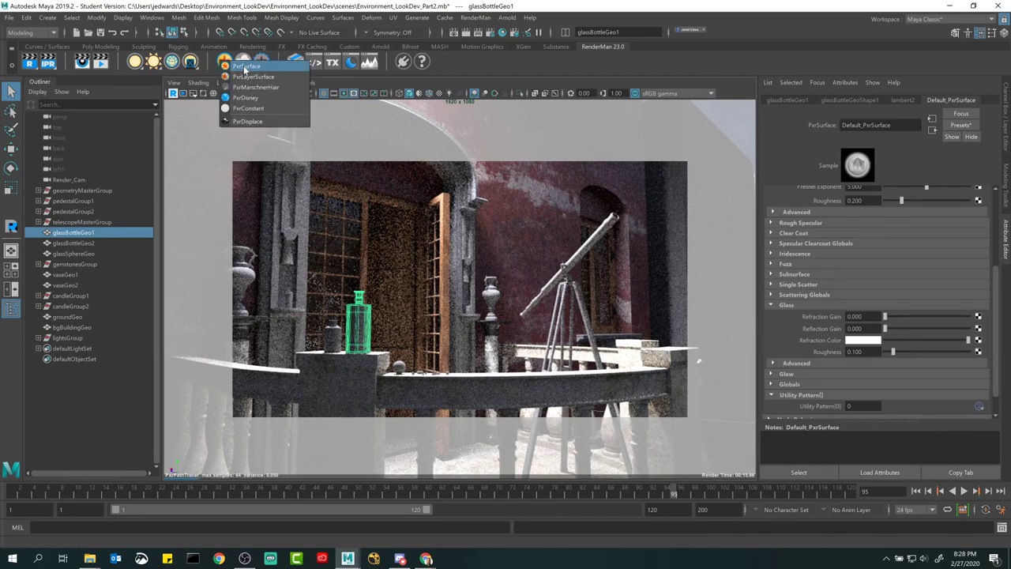
{"action": "left_click", "coordinate": [245, 67]}
{"action": "type", "text": "Bottle_material1"}
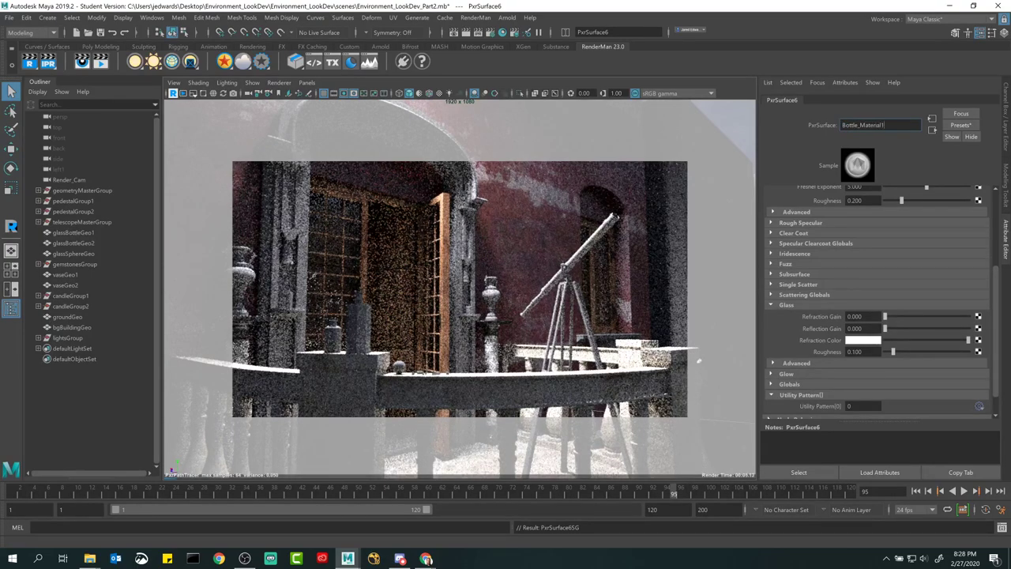
{"action": "key", "text": "Return"}
- Make the bottle material's diffuse colour black
{"action": "scroll", "coordinate": [872, 280], "scroll_direction": "up", "scroll_amount": 3}
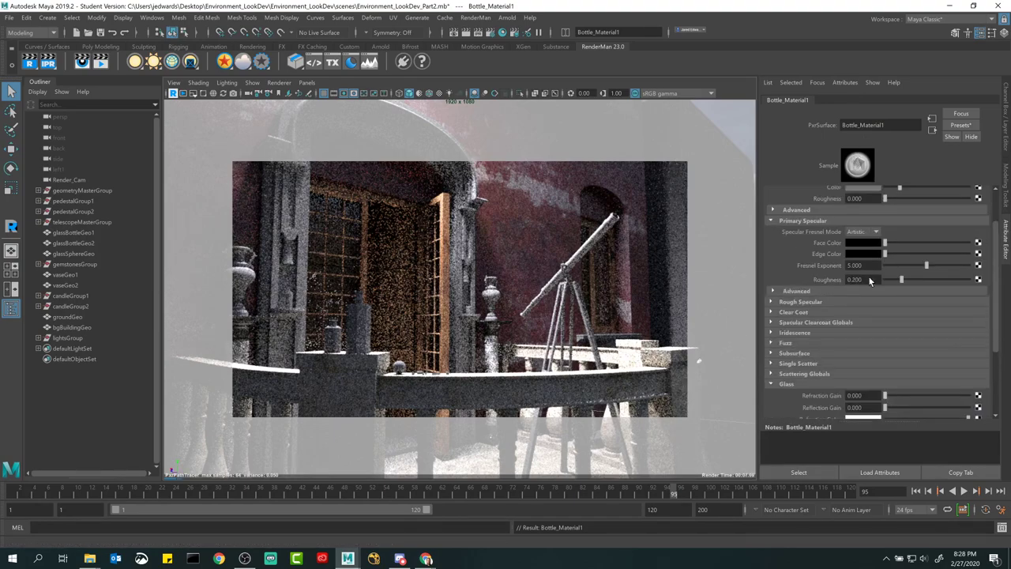
{"action": "scroll", "coordinate": [871, 281], "scroll_direction": "up", "scroll_amount": 2}
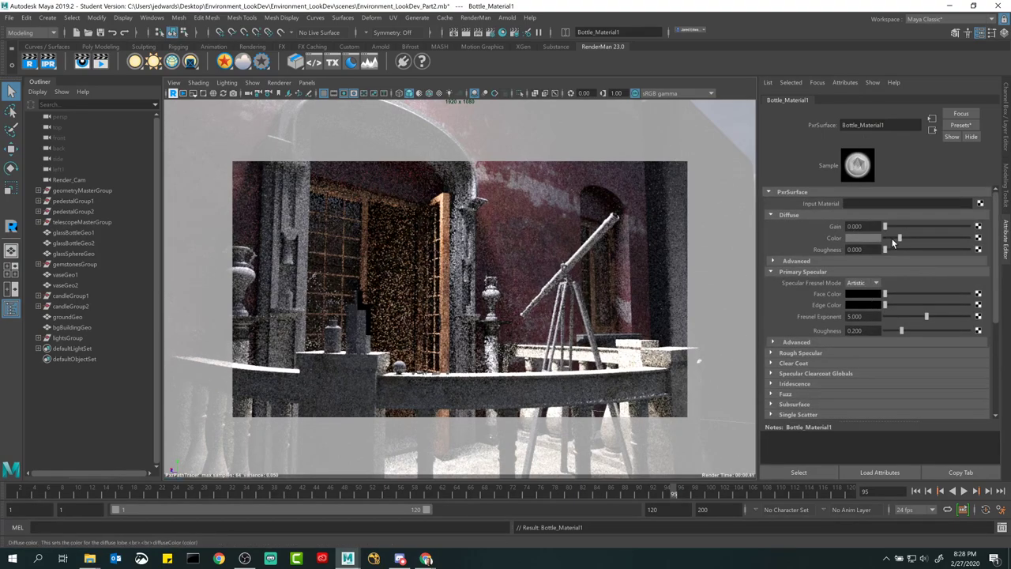
{"action": "left_click_drag", "start_coordinate": [892, 242], "coordinate": [864, 241]}
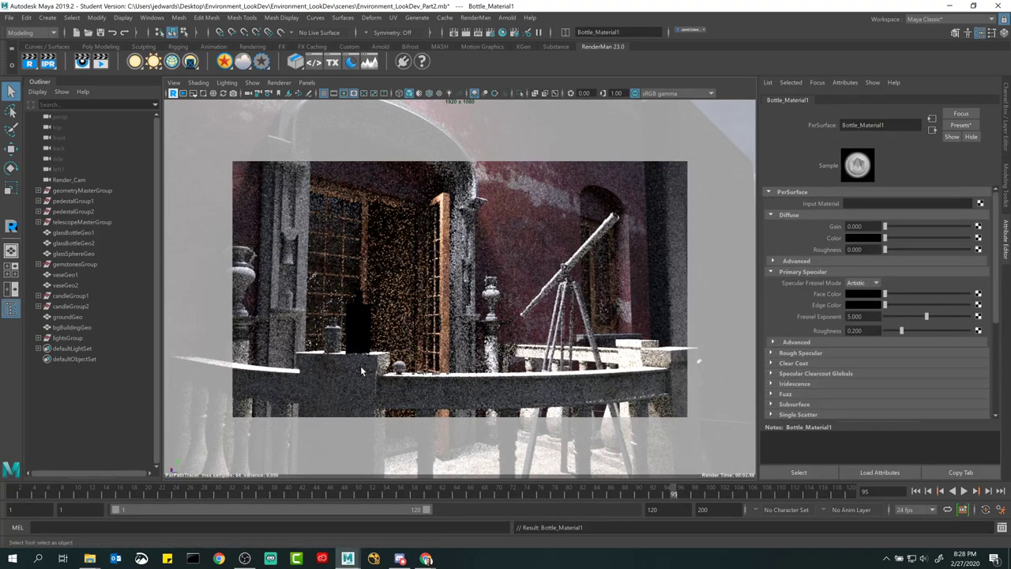
- Raise the glass bottle's Glass Reflection Gain to 1.000
{"action": "scroll", "coordinate": [863, 334], "scroll_direction": "down", "scroll_amount": 5}
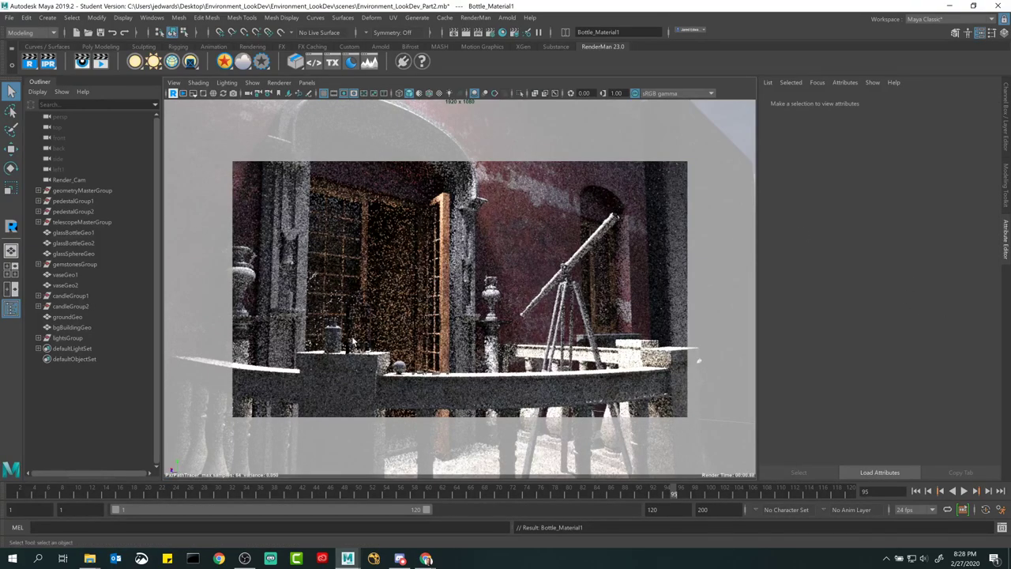
{"action": "left_click", "coordinate": [359, 332]}
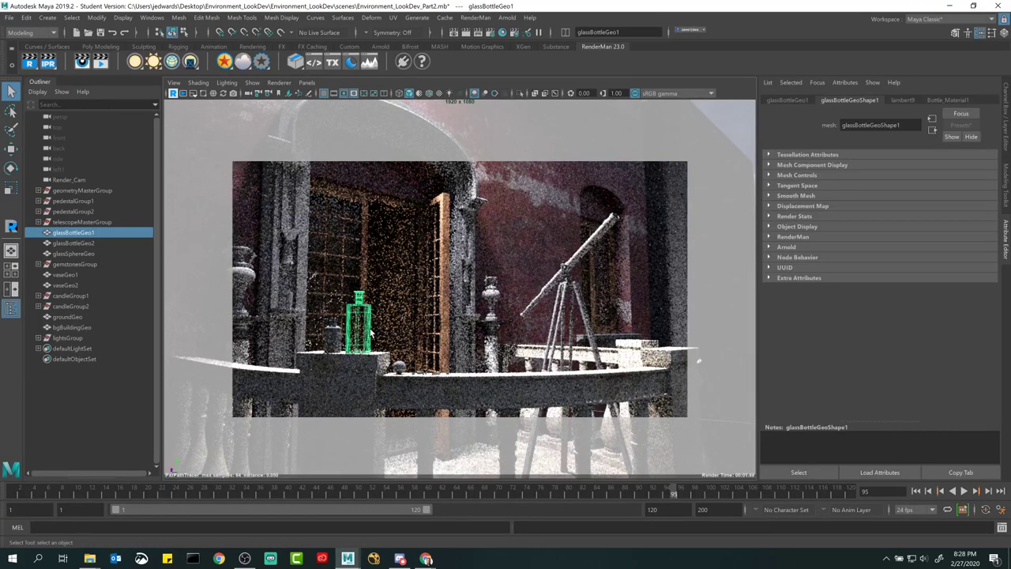
{"action": "left_click", "coordinate": [947, 99]}
{"action": "left_click_drag", "start_coordinate": [885, 311], "coordinate": [968, 311]}
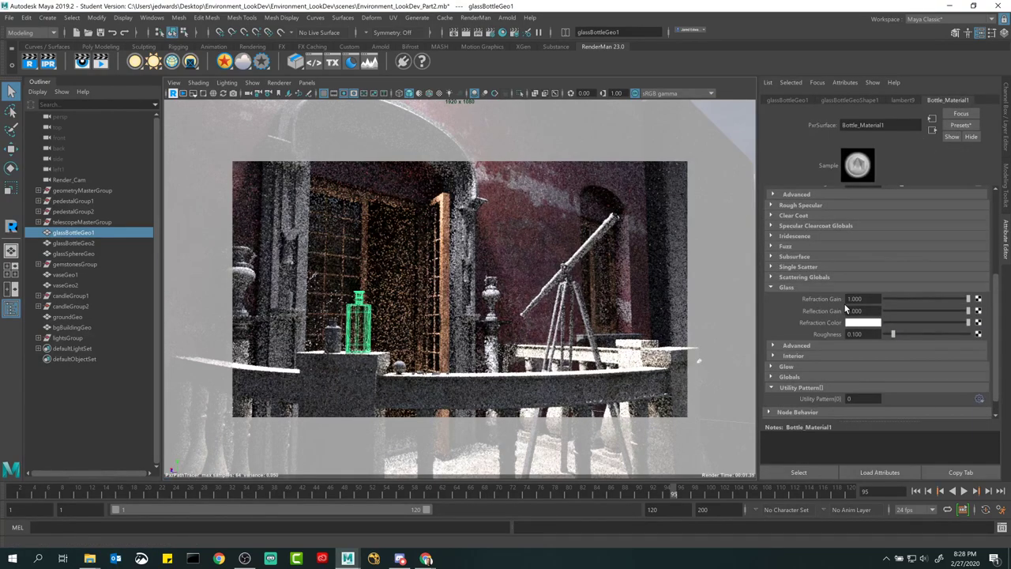
{"action": "left_click", "coordinate": [363, 324]}
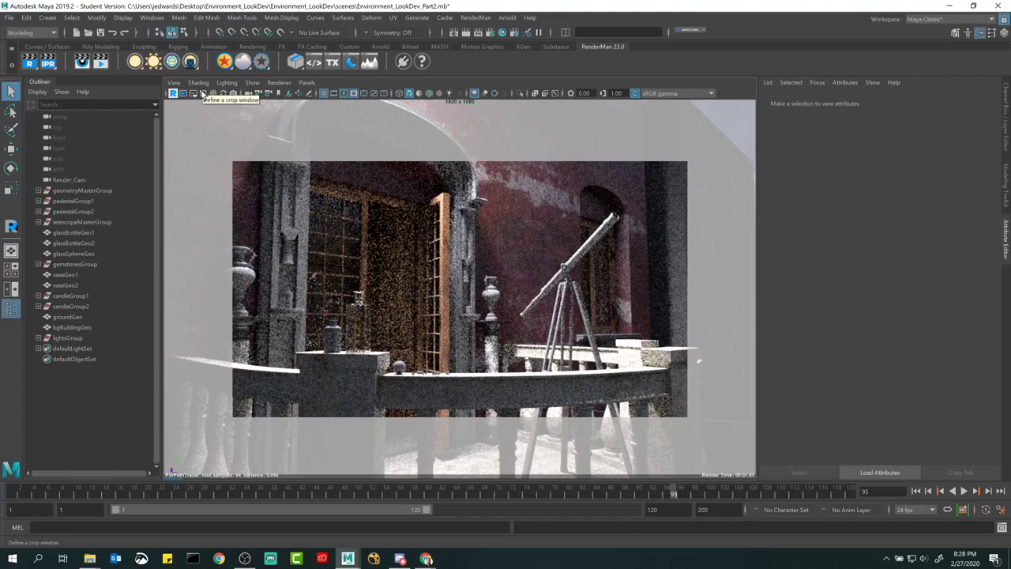
- Restrict the live RenderMan render to a crop region around the bottle
{"action": "left_click", "coordinate": [203, 93]}
{"action": "left_click_drag", "start_coordinate": [326, 278], "coordinate": [390, 362]}
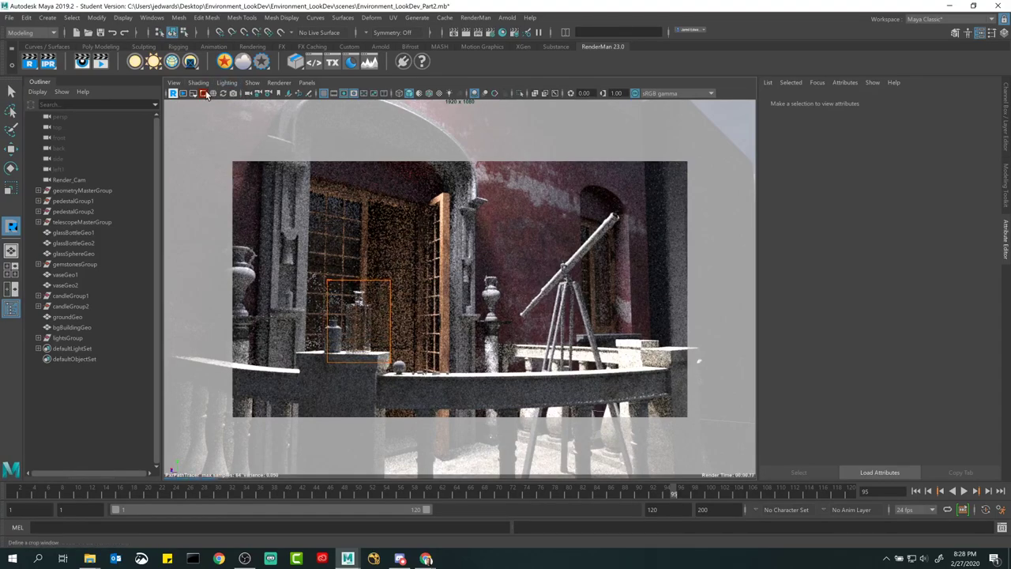
{"action": "left_click", "coordinate": [204, 93]}
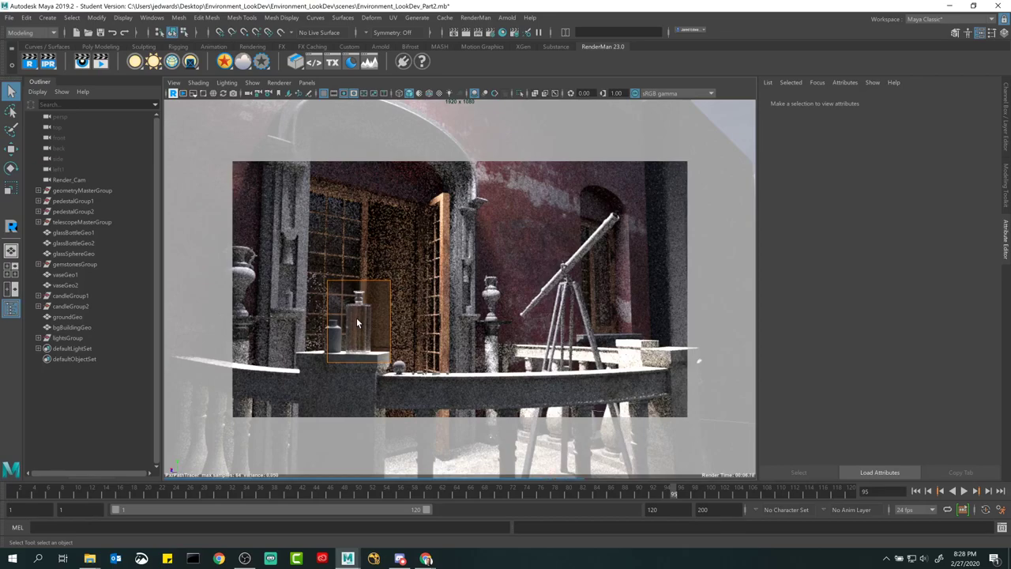
- Select the glass bottle in the viewport
{"action": "left_click", "coordinate": [356, 317]}
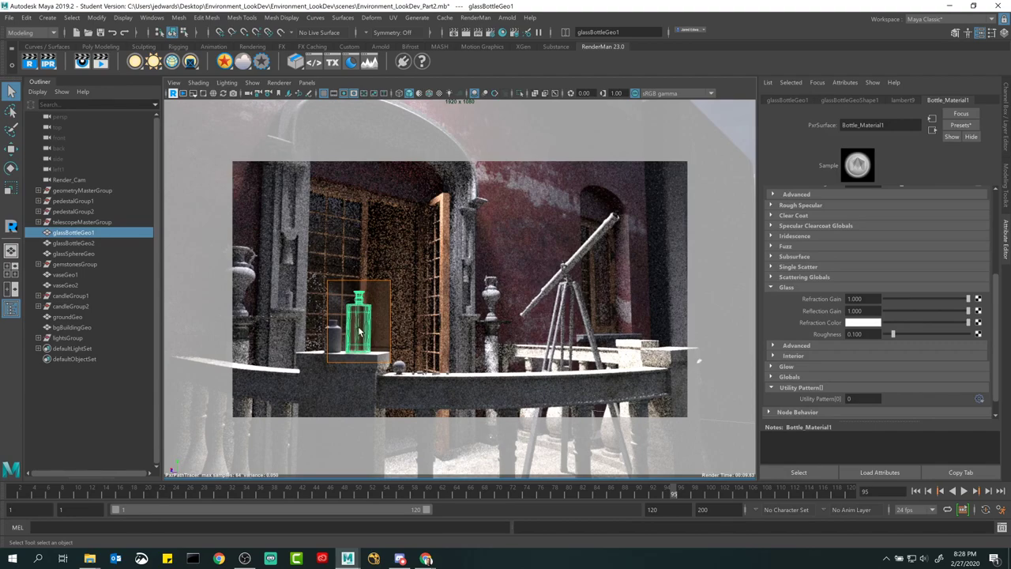
{"action": "left_click", "coordinate": [734, 302]}
{"action": "left_click", "coordinate": [368, 332]}
{"action": "left_click", "coordinate": [252, 83]}
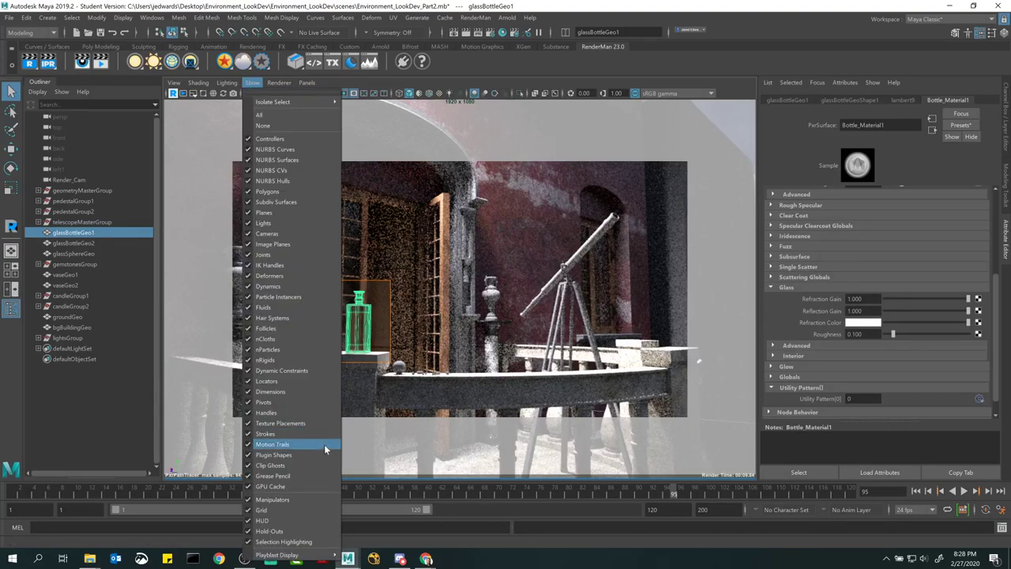
- Turn off Selection Highlighting and confirm selected objects no longer highlight
{"action": "left_click", "coordinate": [298, 542]}
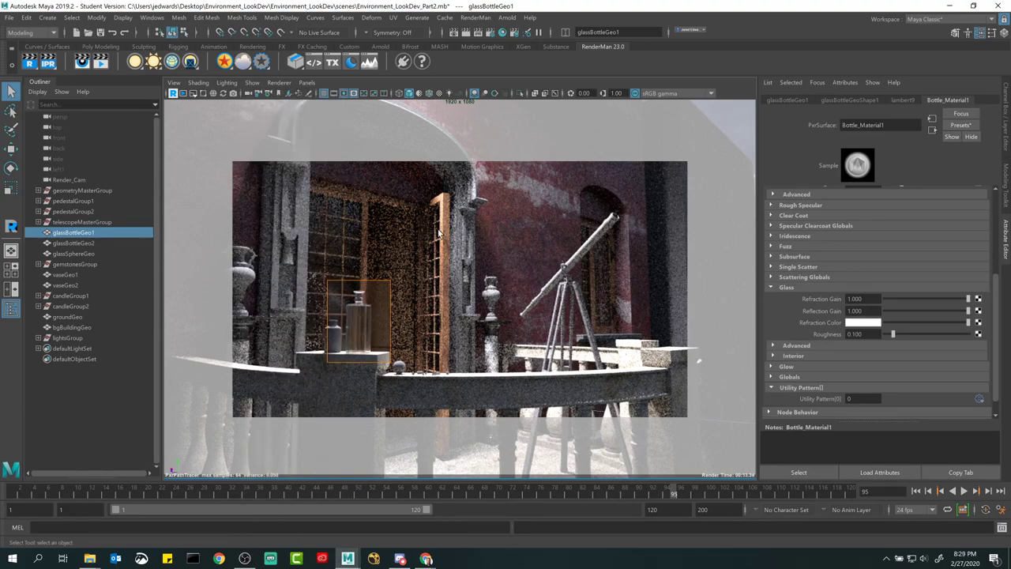
{"action": "left_click", "coordinate": [440, 233]}
{"action": "left_click", "coordinate": [490, 345]}
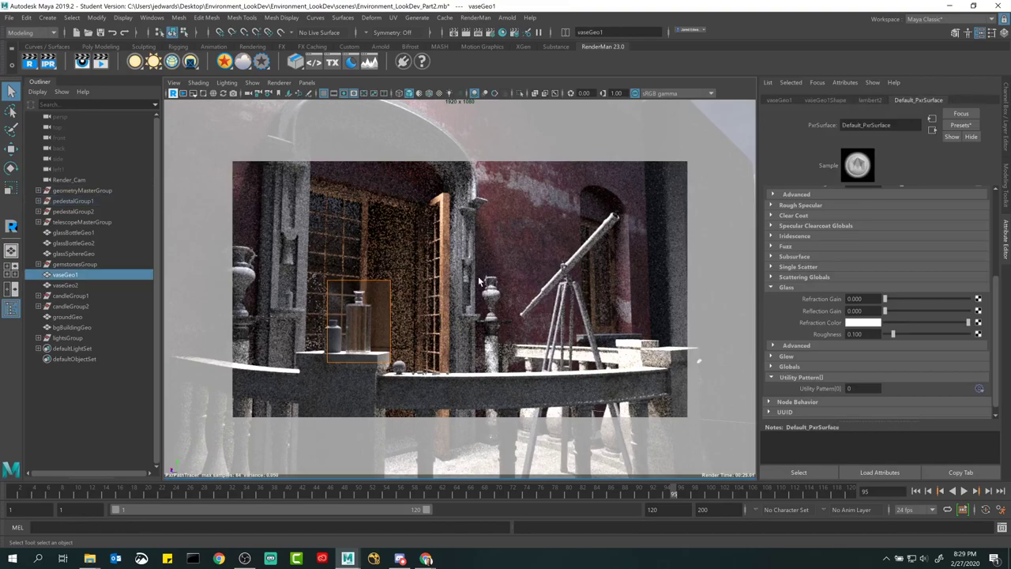
{"action": "left_click", "coordinate": [363, 330]}
- Shift the bottle's Glass Refraction Color hue to a pale mint green
{"action": "left_click", "coordinate": [364, 330]}
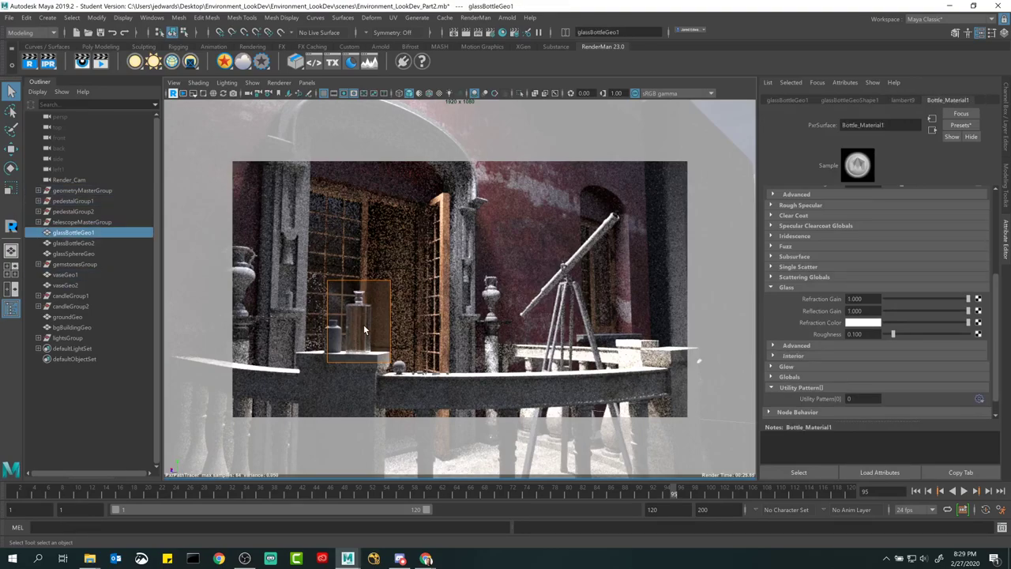
{"action": "left_click", "coordinate": [875, 326]}
{"action": "left_click_drag", "start_coordinate": [876, 362], "coordinate": [898, 374]}
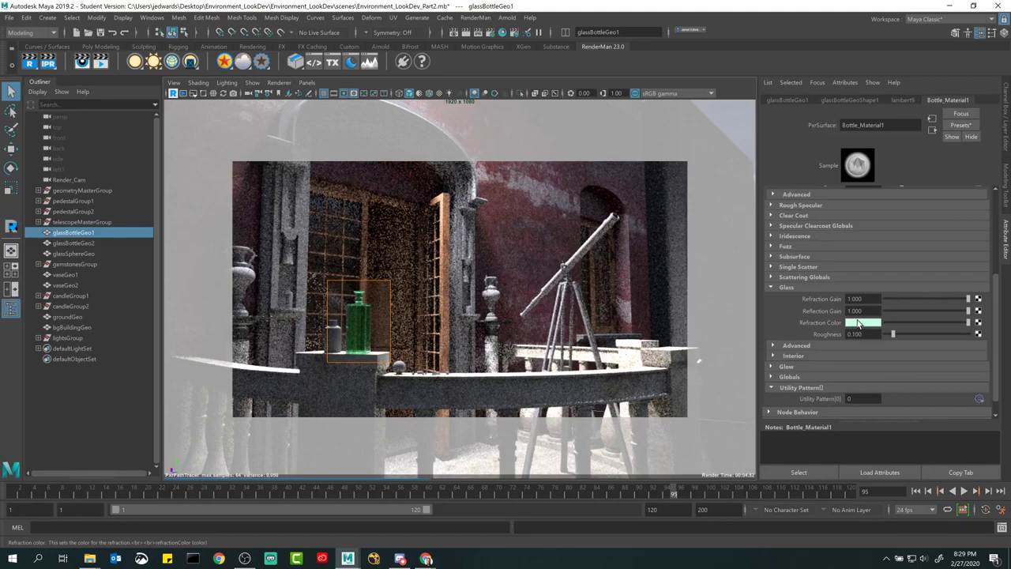
- Lower the bottle's Refraction Color saturation to 0.375 in the HSV picker
{"action": "left_click", "coordinate": [862, 323]}
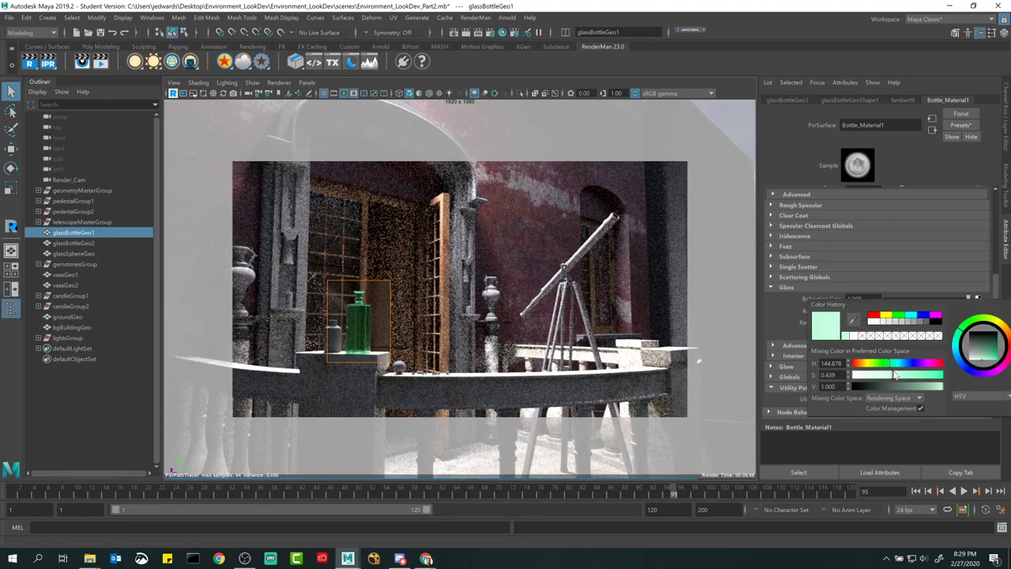
{"action": "left_click_drag", "start_coordinate": [894, 376], "coordinate": [934, 388]}
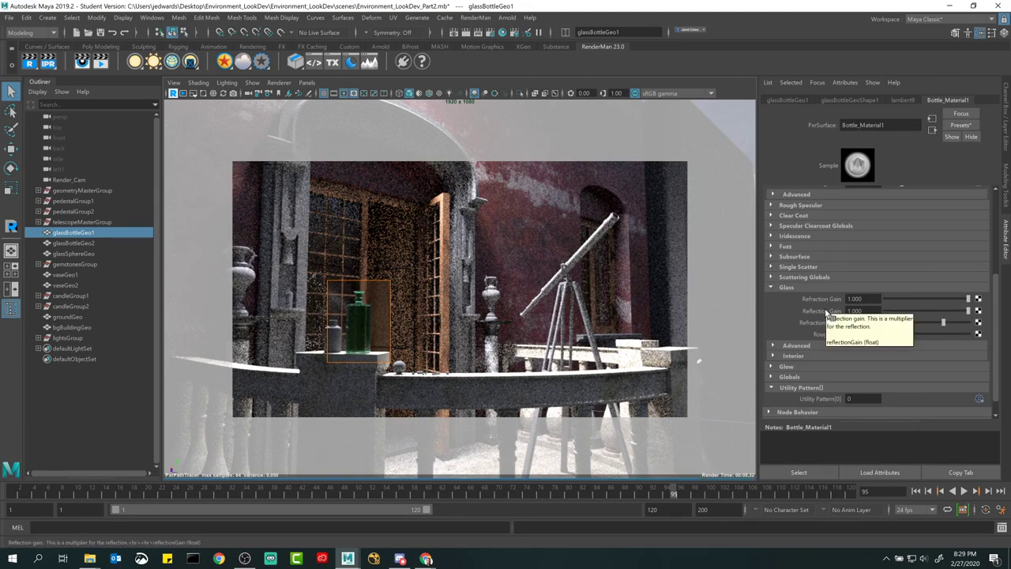
- Expand the Globals section of Bottle_Material1 in the Attribute Editor
{"action": "scroll", "coordinate": [809, 305], "scroll_direction": "up", "scroll_amount": 1}
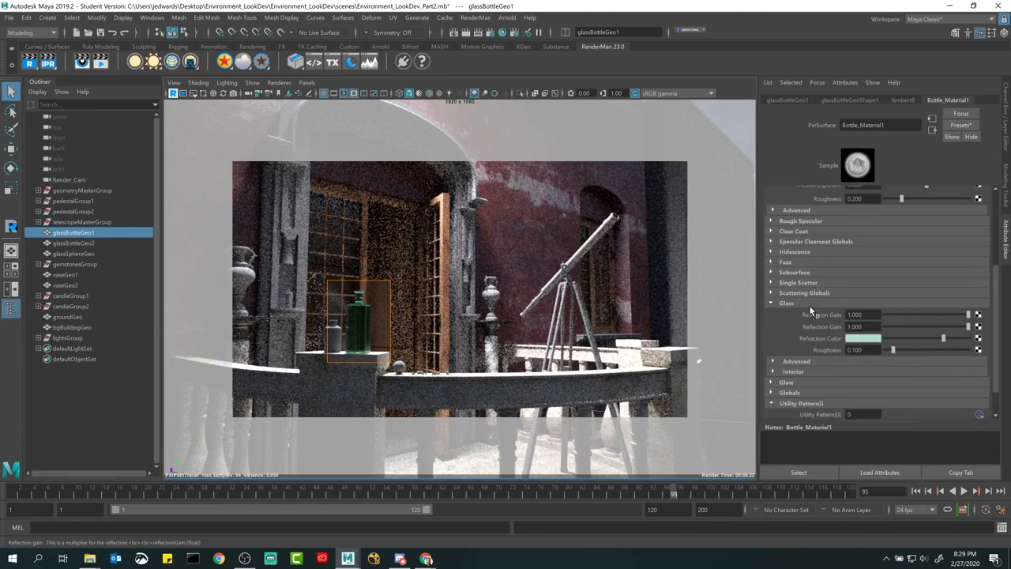
{"action": "left_click", "coordinate": [790, 392]}
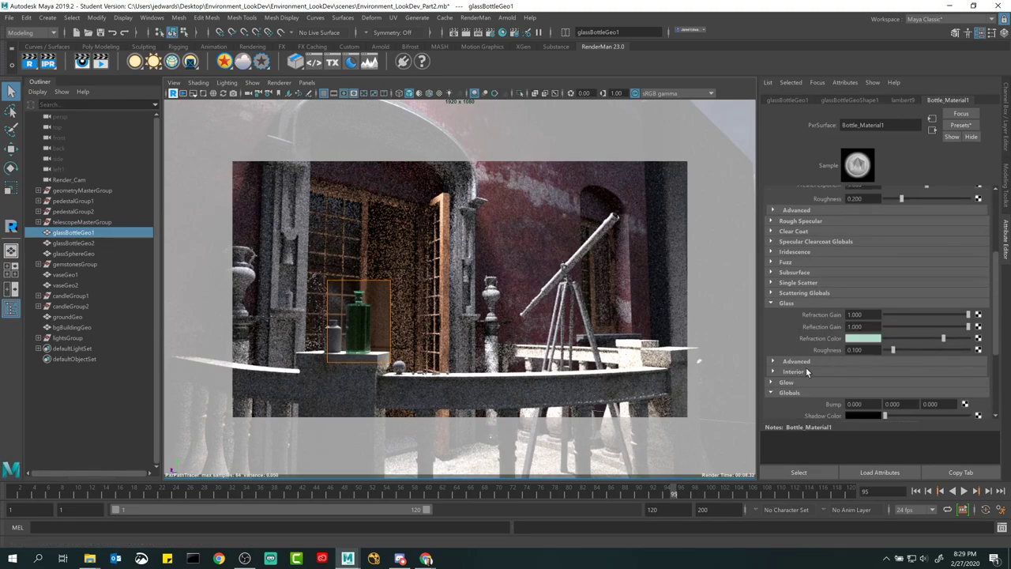
{"action": "scroll", "coordinate": [810, 371], "scroll_direction": "down", "scroll_amount": 2}
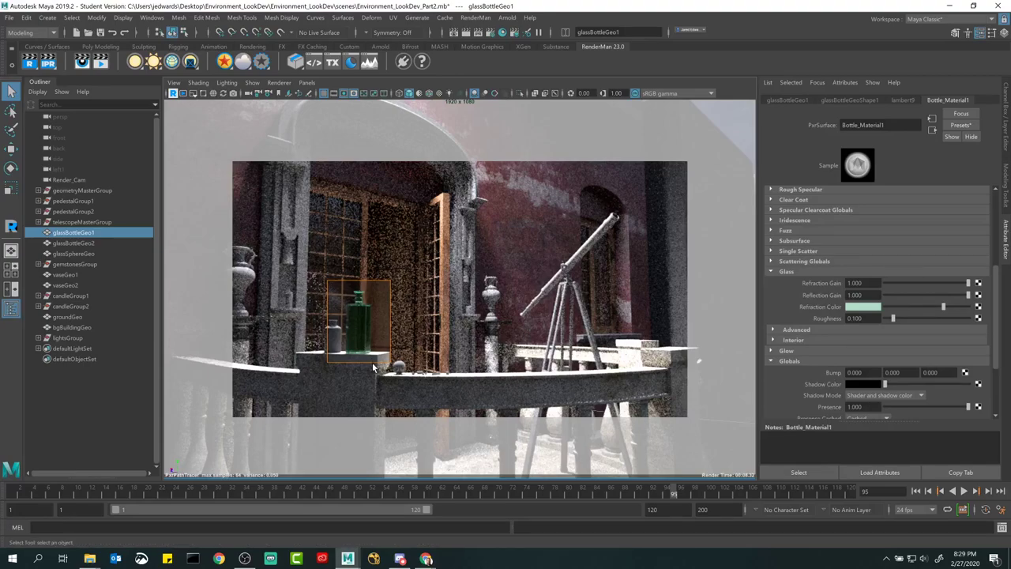
{"action": "scroll", "coordinate": [861, 350], "scroll_direction": "up", "scroll_amount": 10}
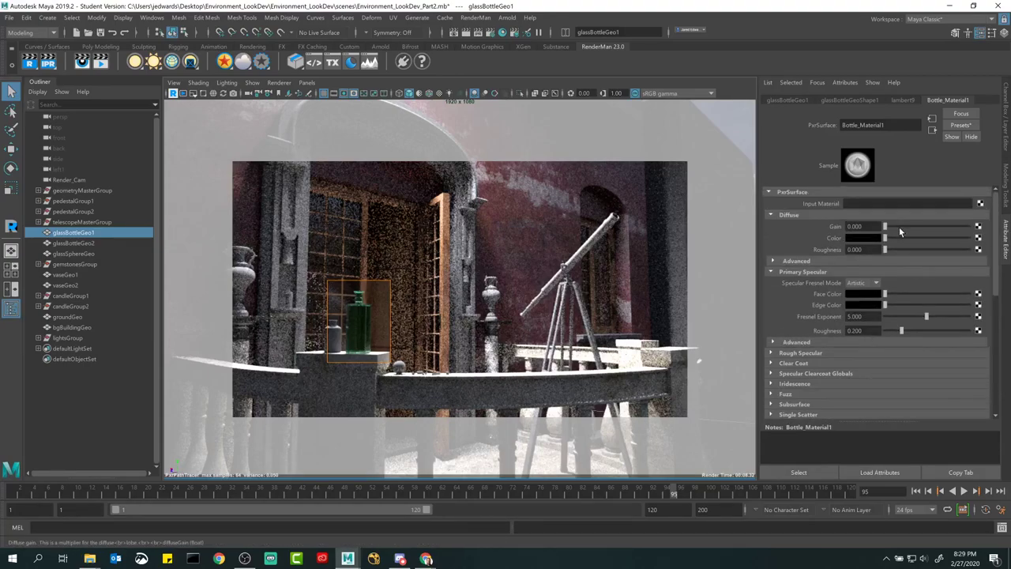
{"action": "scroll", "coordinate": [823, 313], "scroll_direction": "down", "scroll_amount": 6}
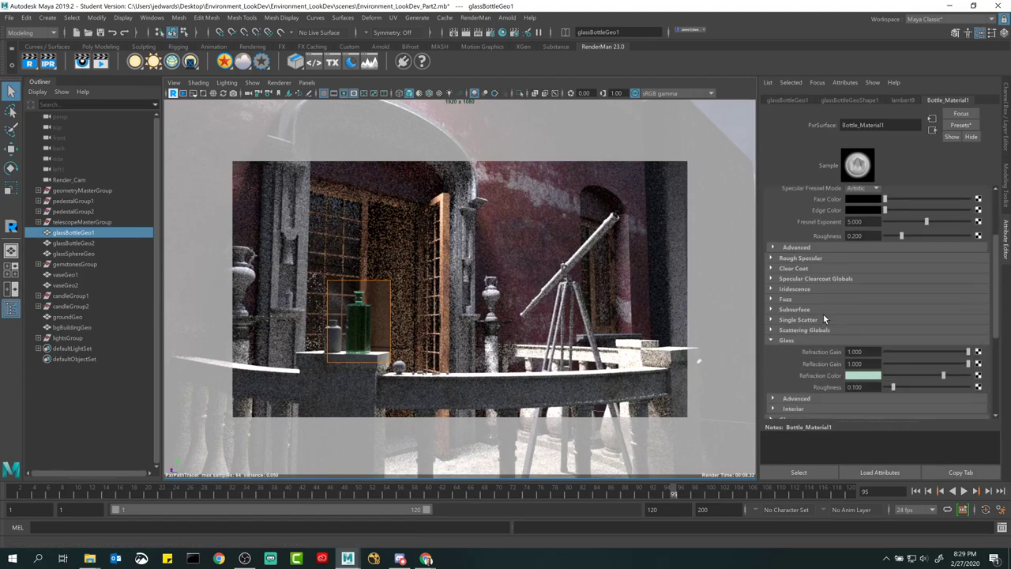
{"action": "scroll", "coordinate": [823, 314], "scroll_direction": "down", "scroll_amount": 5}
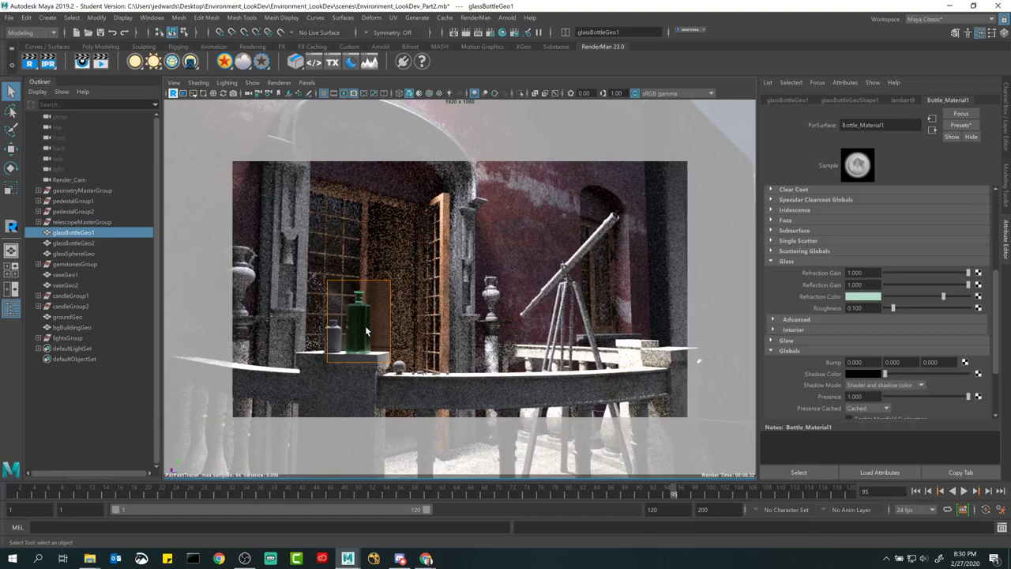
- Stop the live RenderMan render and bring up the 4.3 Presenting Your 3D Materials page in Chrome
{"action": "left_click", "coordinate": [174, 93]}
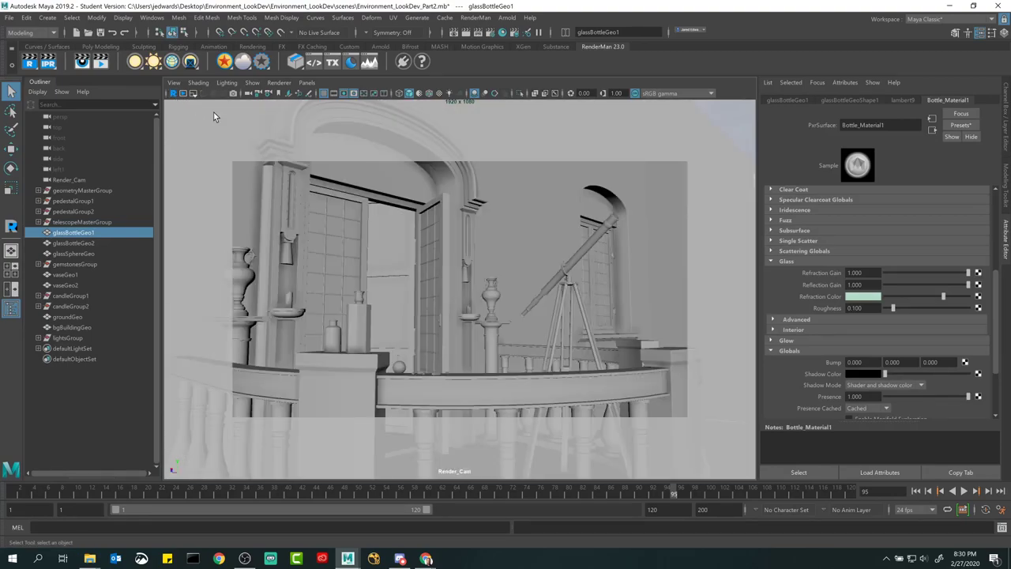
{"action": "left_click", "coordinate": [306, 82]}
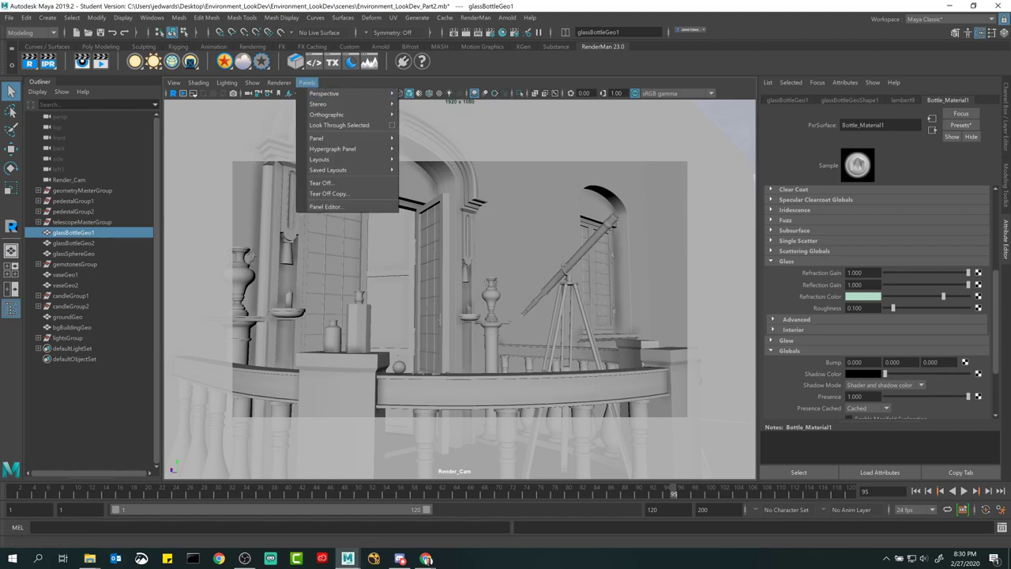
{"action": "left_click", "coordinate": [434, 560]}
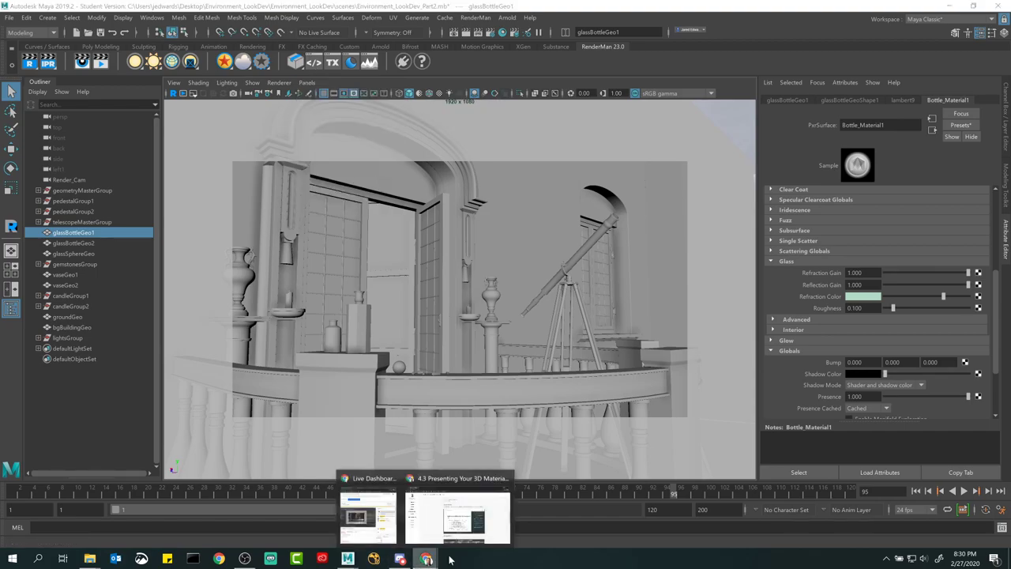
{"action": "left_click", "coordinate": [460, 514]}
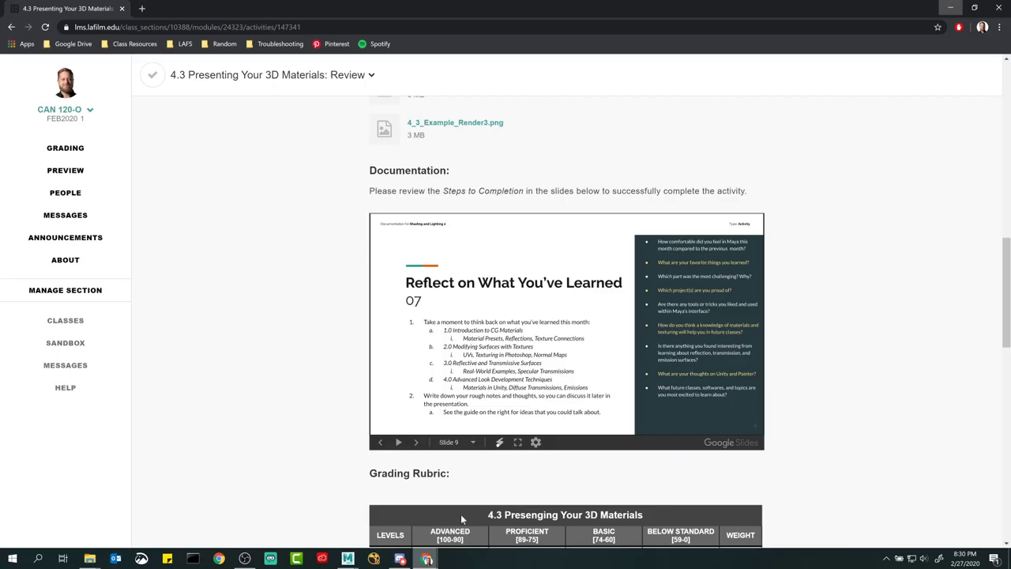
- Review the Candle Flame Material and Lights slides full screen, then return to Maya
{"action": "left_click", "coordinate": [517, 442]}
{"action": "left_click", "coordinate": [12, 560]}
{"action": "left_click", "coordinate": [11, 560]}
{"action": "left_click", "coordinate": [12, 561]}
{"action": "left_click", "coordinate": [11, 560]}
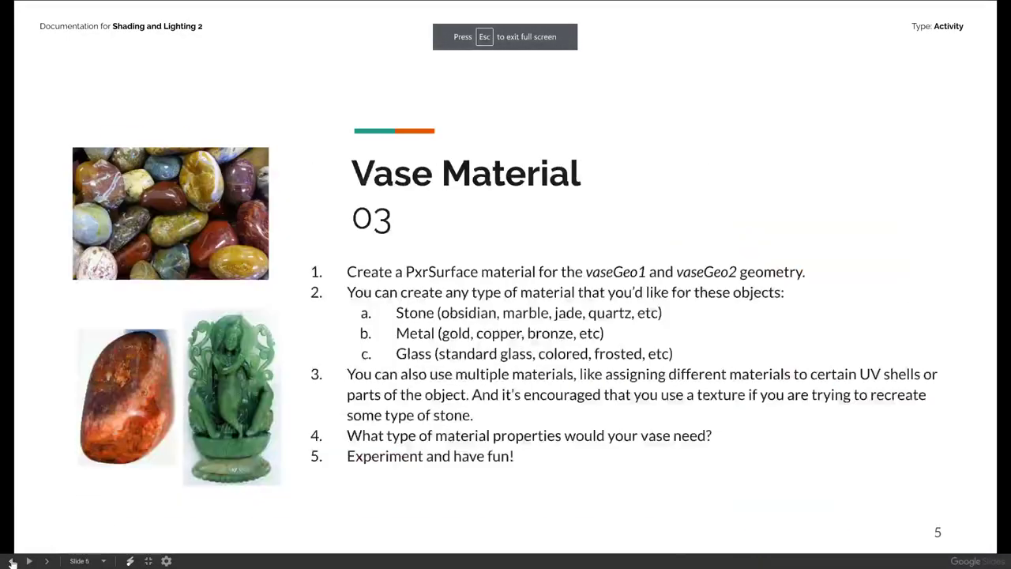
{"action": "left_click", "coordinate": [12, 561]}
{"action": "left_click", "coordinate": [12, 561]}
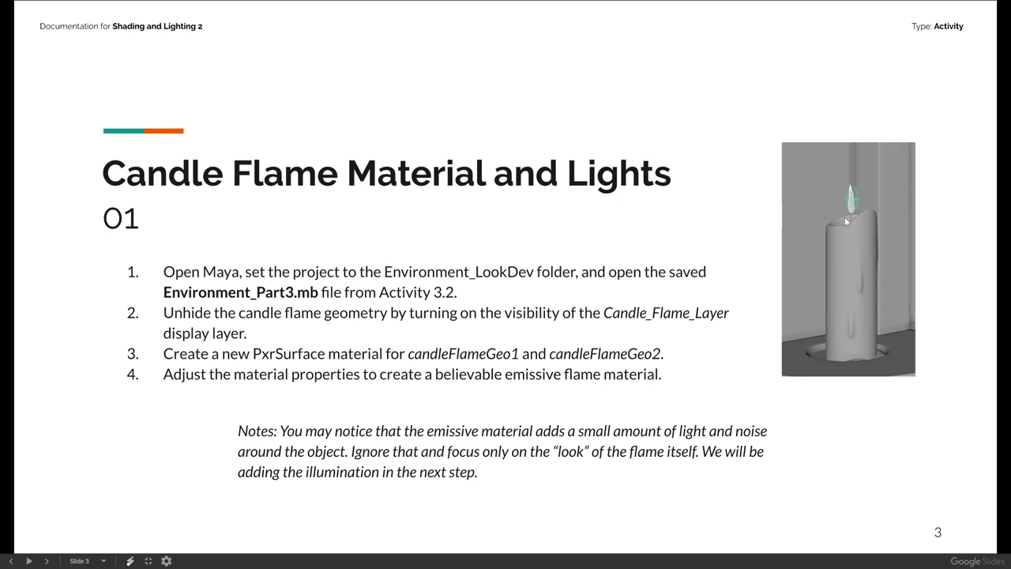
{"action": "key", "text": "Escape"}
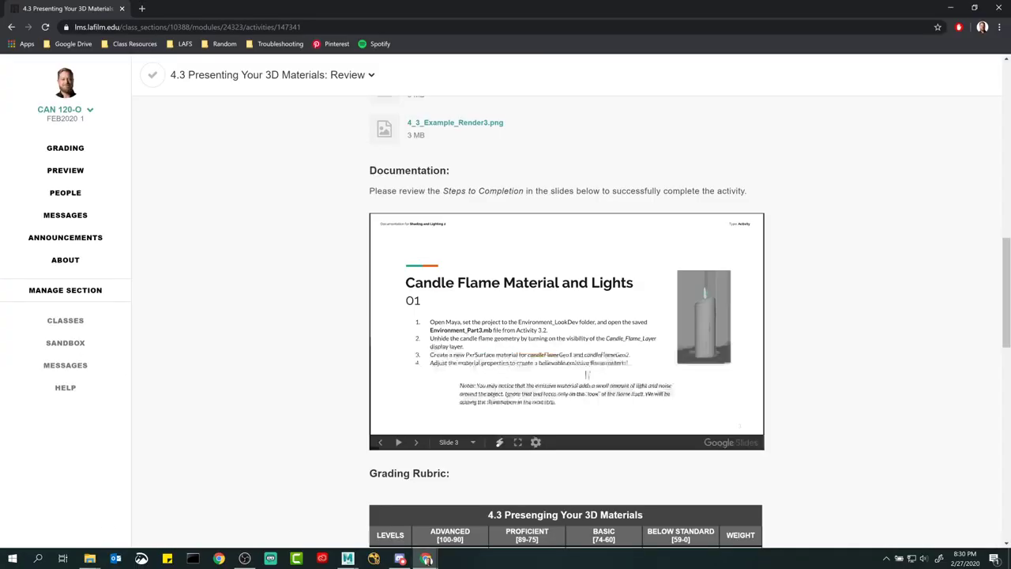
{"action": "key", "text": "alt+Tab"}
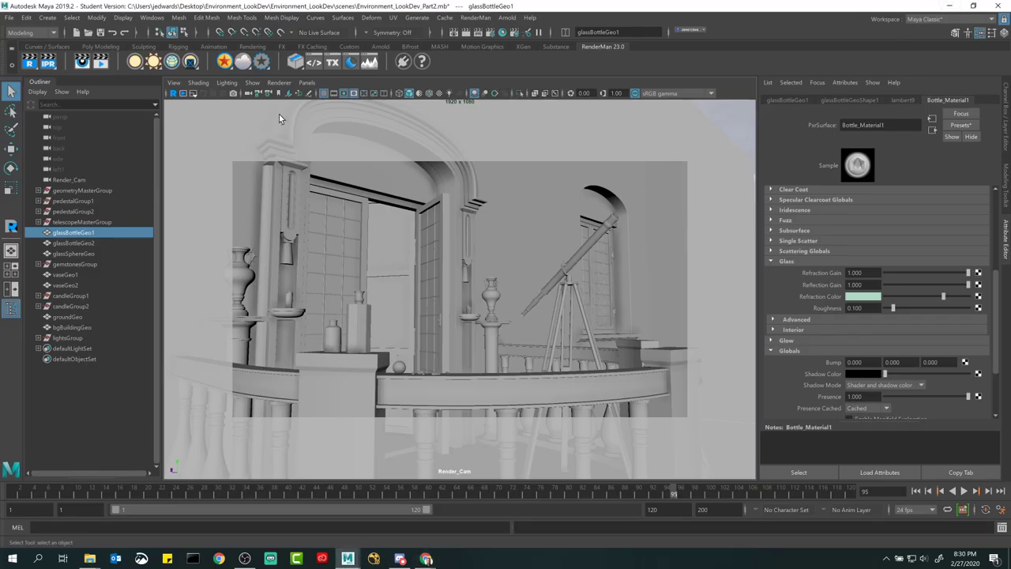
- Look through the persp camera and zoom in on the first candle's flame
{"action": "left_click", "coordinate": [307, 82]}
{"action": "mouse_move", "coordinate": [362, 94]}
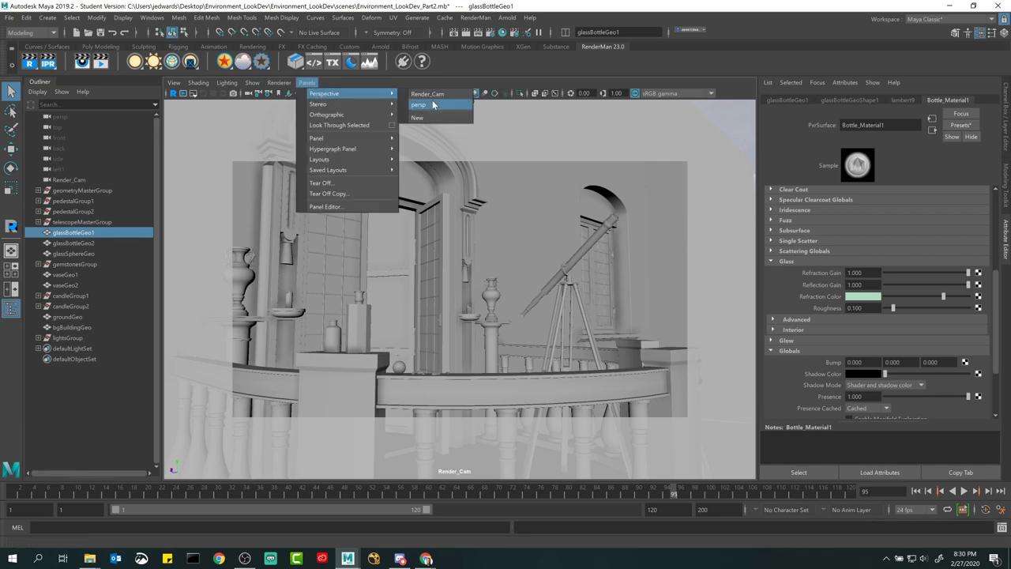
{"action": "left_click", "coordinate": [433, 104]}
{"action": "left_click_drag", "start_coordinate": [361, 281], "coordinate": [410, 337], "text": "alt"}
{"action": "scroll", "coordinate": [499, 350], "scroll_direction": "up", "scroll_amount": 5}
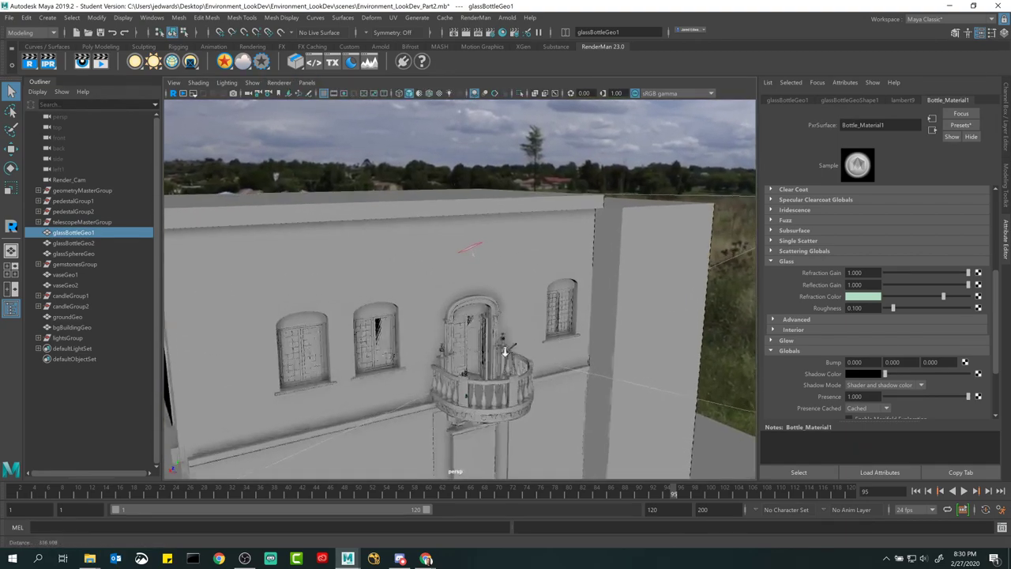
{"action": "scroll", "coordinate": [499, 351], "scroll_direction": "up", "scroll_amount": 10}
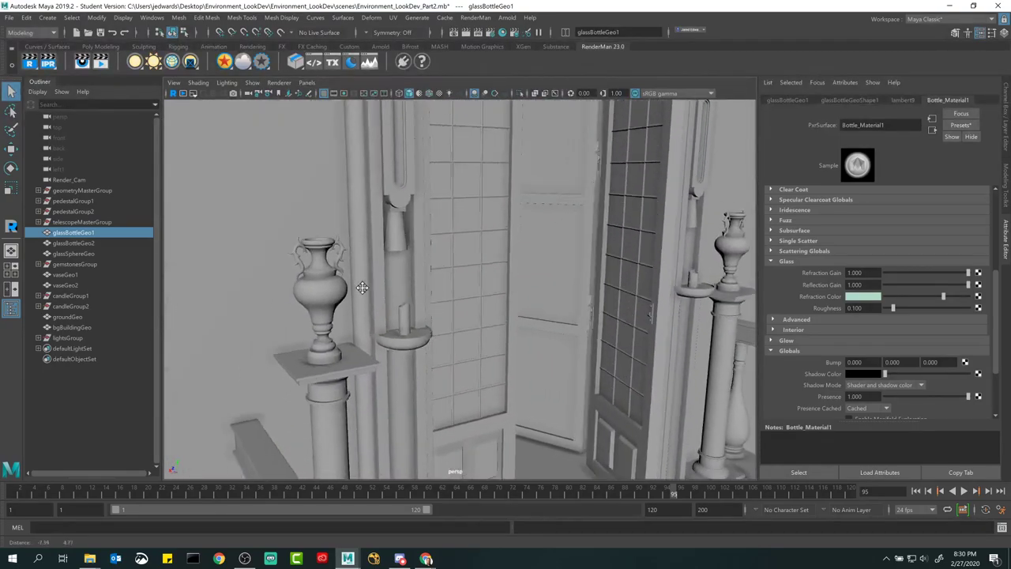
{"action": "scroll", "coordinate": [360, 286], "scroll_direction": "up", "scroll_amount": 10}
{"action": "scroll", "coordinate": [482, 349], "scroll_direction": "up", "scroll_amount": 8}
{"action": "left_click_drag", "start_coordinate": [474, 322], "coordinate": [460, 300], "text": "alt"}
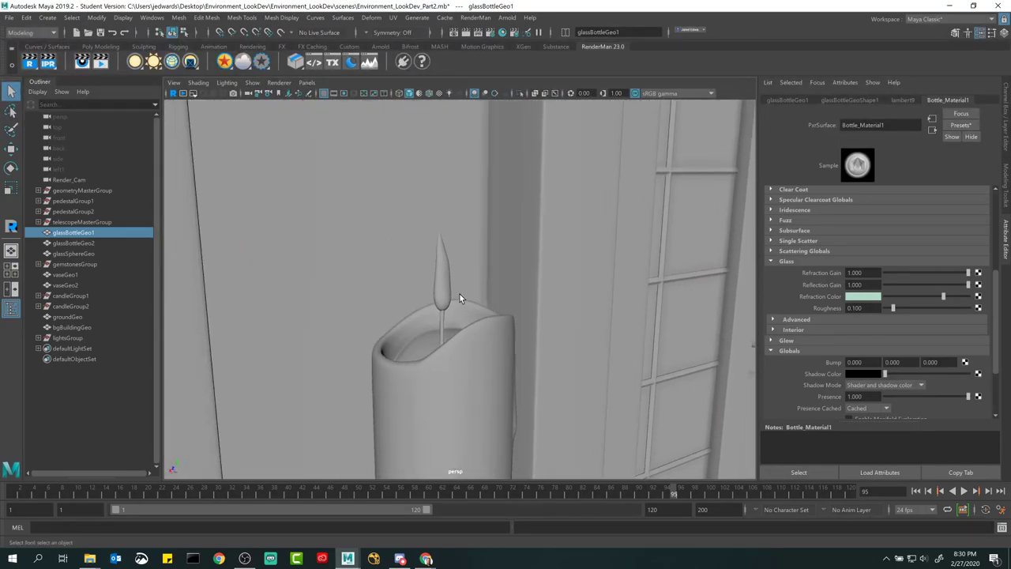
{"action": "left_click", "coordinate": [443, 278]}
{"action": "middle_click_drag", "start_coordinate": [197, 237], "coordinate": [197, 292], "text": "alt"}
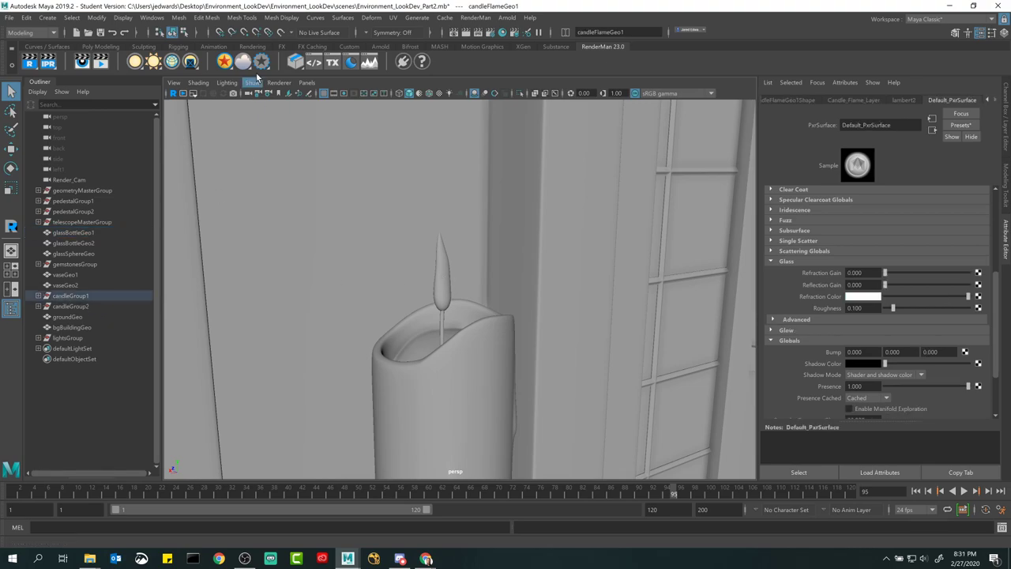
- Turn on Selection Highlighting and select candleFlameGeo1 under candleGroup1 in the Outliner
{"action": "left_click", "coordinate": [252, 82]}
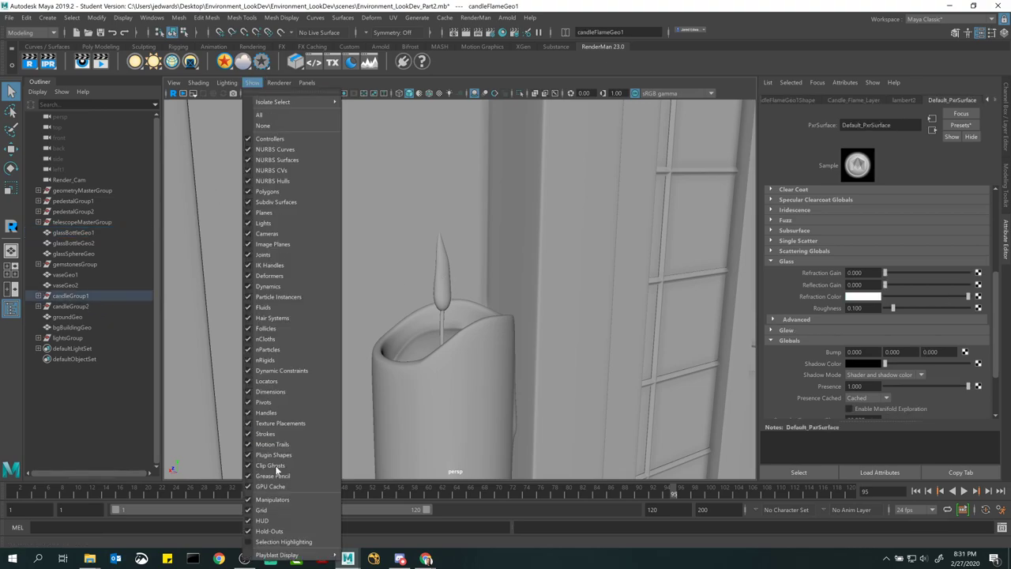
{"action": "left_click", "coordinate": [278, 542]}
{"action": "left_click", "coordinate": [442, 271]}
{"action": "left_click", "coordinate": [442, 274]}
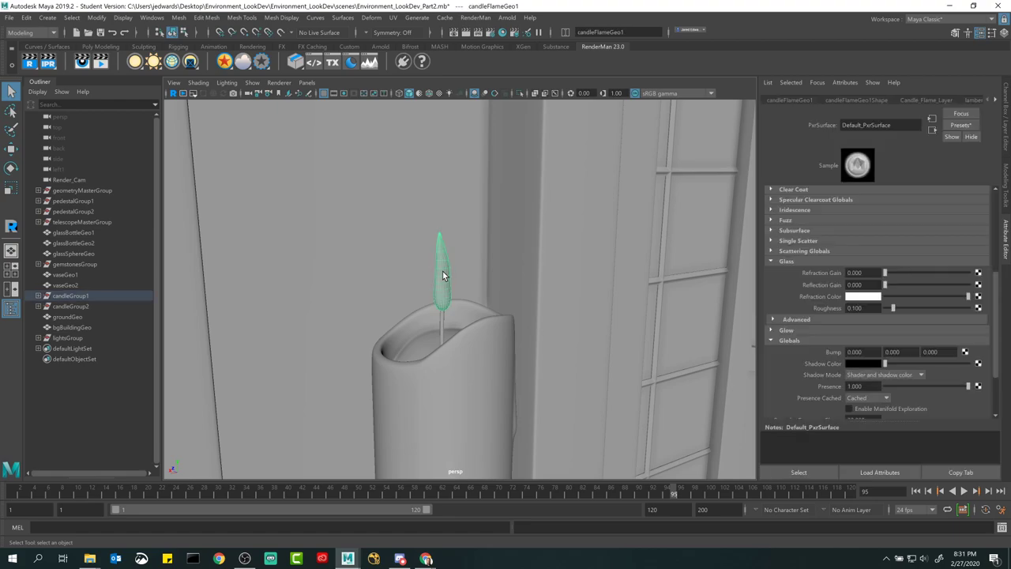
{"action": "left_click", "coordinate": [38, 296]}
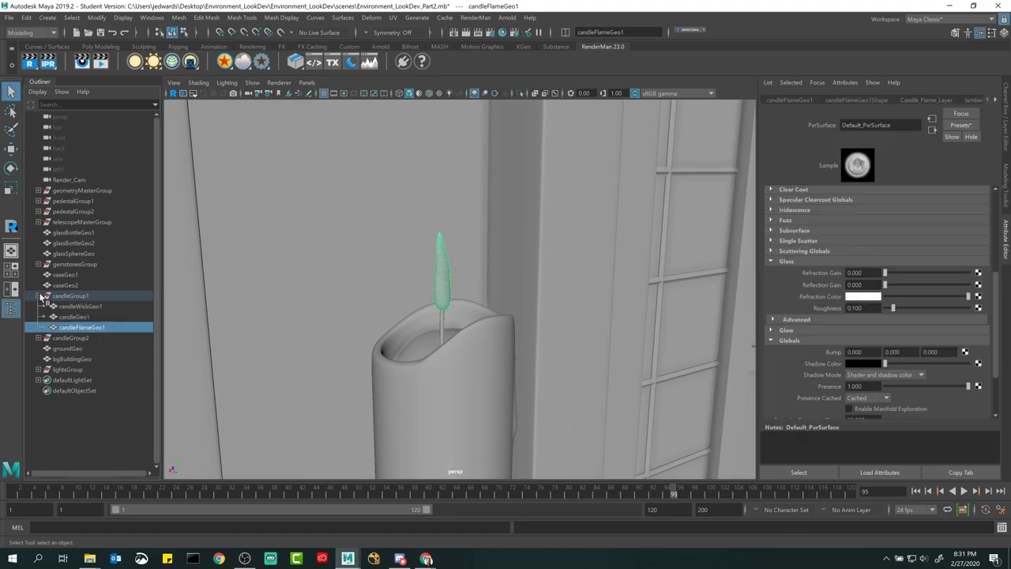
{"action": "left_click", "coordinate": [73, 296]}
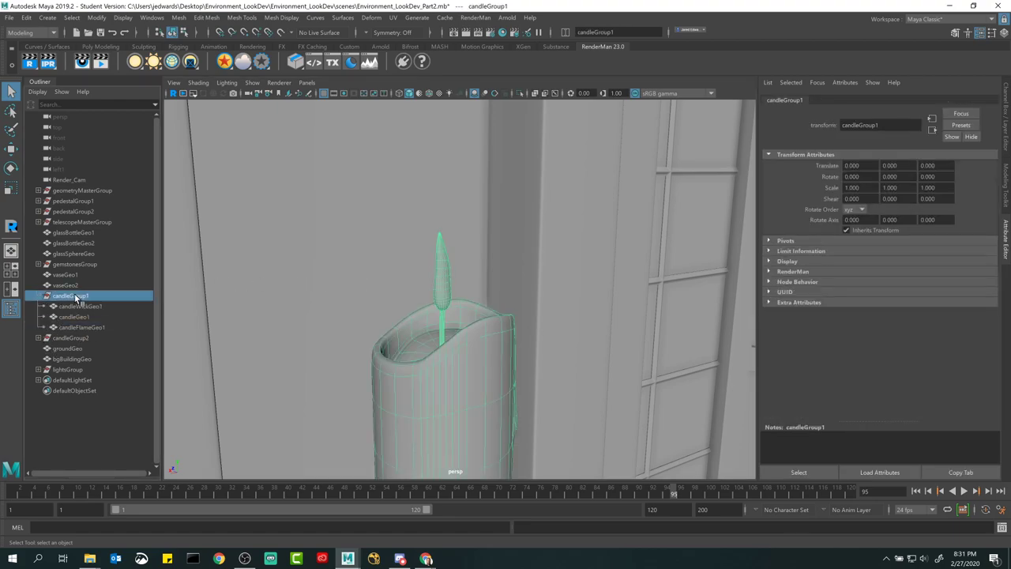
{"action": "left_click", "coordinate": [79, 327]}
- Tumble and dolly the view to frame the candle and its flame closely
{"action": "left_click_drag", "start_coordinate": [356, 284], "coordinate": [522, 323], "text": "alt"}
{"action": "right_click_drag", "start_coordinate": [522, 322], "coordinate": [508, 339], "text": "alt"}
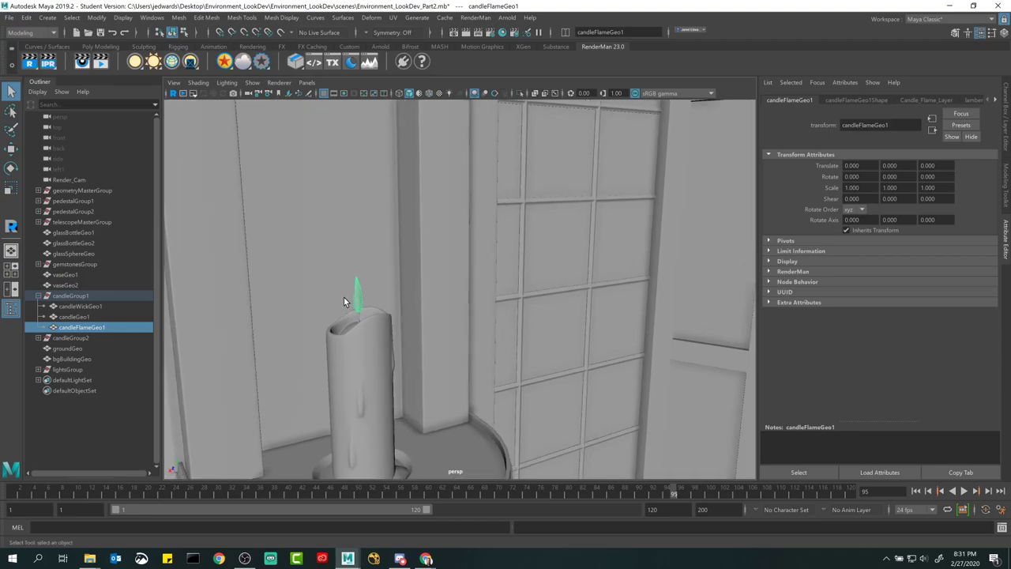
{"action": "right_click_drag", "start_coordinate": [349, 286], "coordinate": [367, 300], "text": "alt"}
{"action": "left_click_drag", "start_coordinate": [366, 300], "coordinate": [372, 306], "text": "alt"}
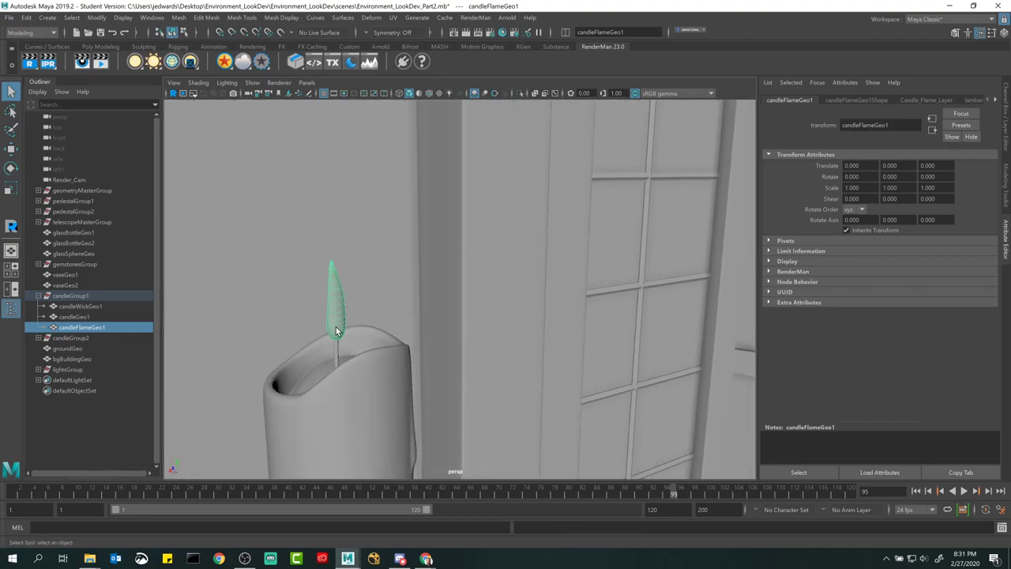
{"action": "left_click_drag", "start_coordinate": [387, 305], "coordinate": [406, 226], "text": "alt"}
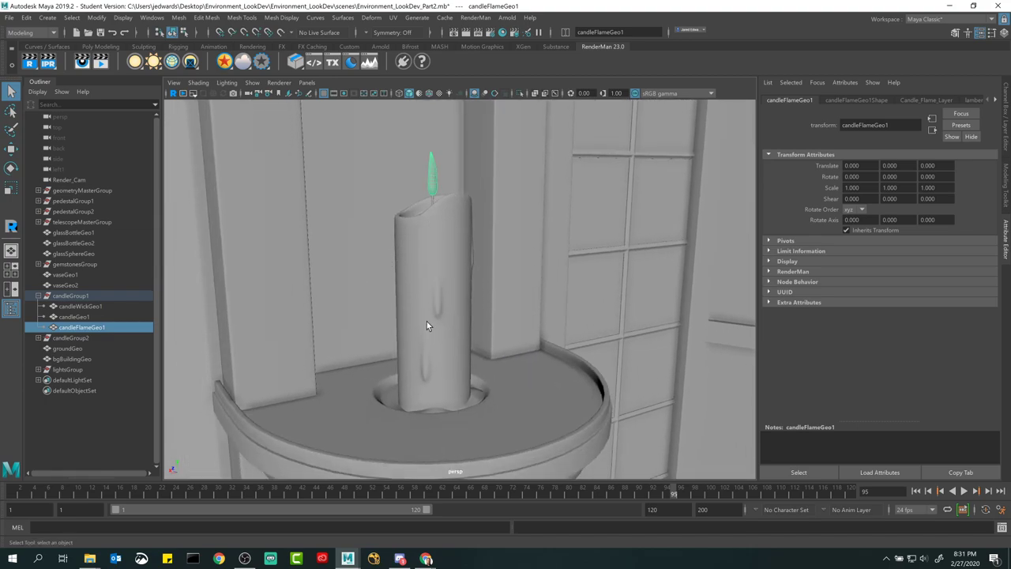
{"action": "middle_click_drag", "start_coordinate": [427, 324], "coordinate": [294, 305], "text": "alt"}
{"action": "left_click_drag", "start_coordinate": [294, 306], "coordinate": [626, 268], "text": "alt"}
{"action": "mouse_move", "coordinate": [625, 269]}
{"action": "right_mouse_down", "text": "alt"}
{"action": "mouse_move", "coordinate": [630, 255]}
{"action": "mouse_move", "coordinate": [621, 253]}
{"action": "right_mouse_up", "text": "alt"}
{"action": "left_click_drag", "start_coordinate": [621, 253], "coordinate": [476, 220], "text": "alt"}
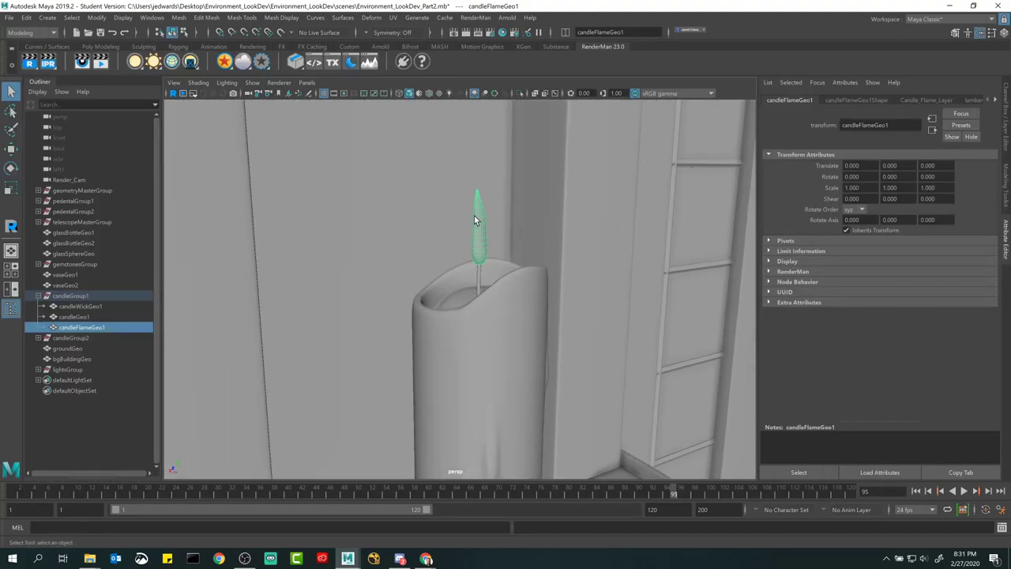
- Assign a new PxrSurface to candleFlameGeo1 and rename it Flame_Material
{"action": "left_click", "coordinate": [224, 60]}
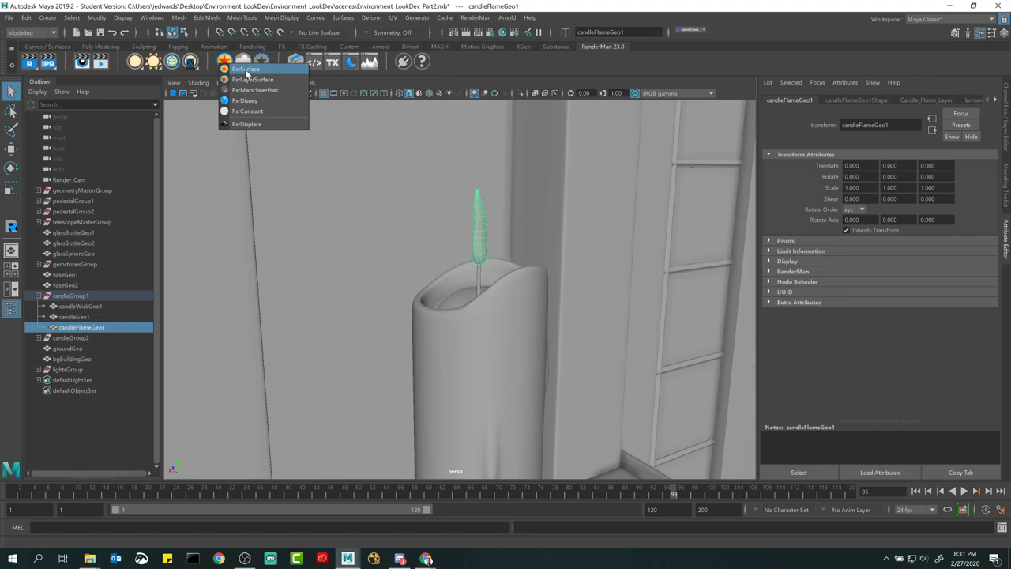
{"action": "left_click", "coordinate": [245, 70]}
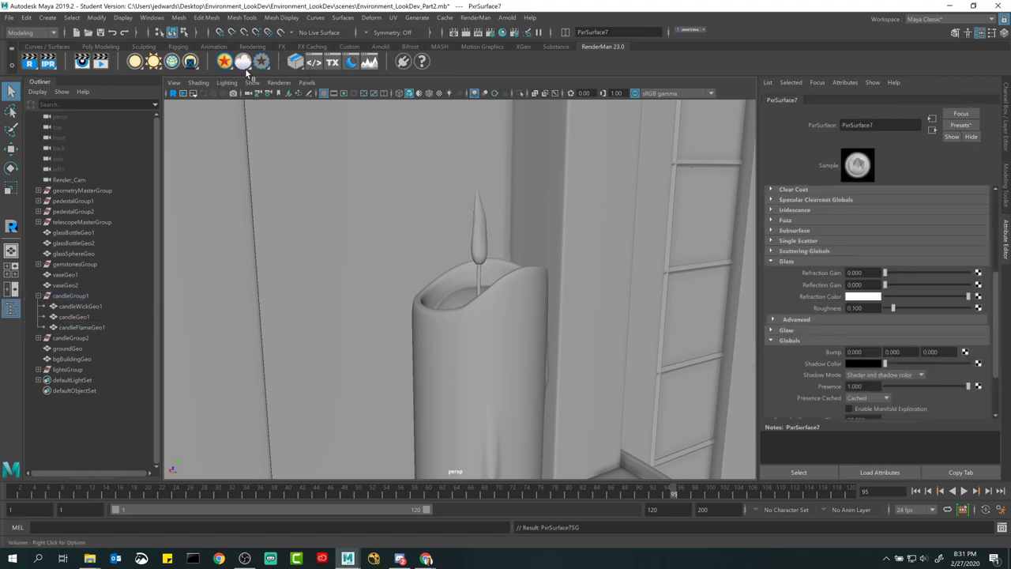
{"action": "left_click", "coordinate": [482, 229]}
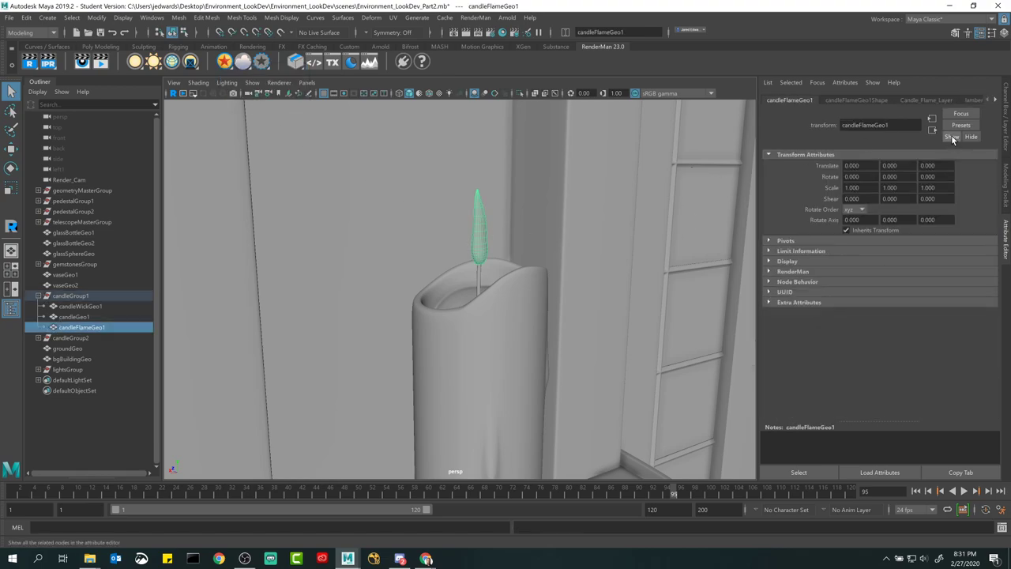
{"action": "left_click", "coordinate": [993, 99]}
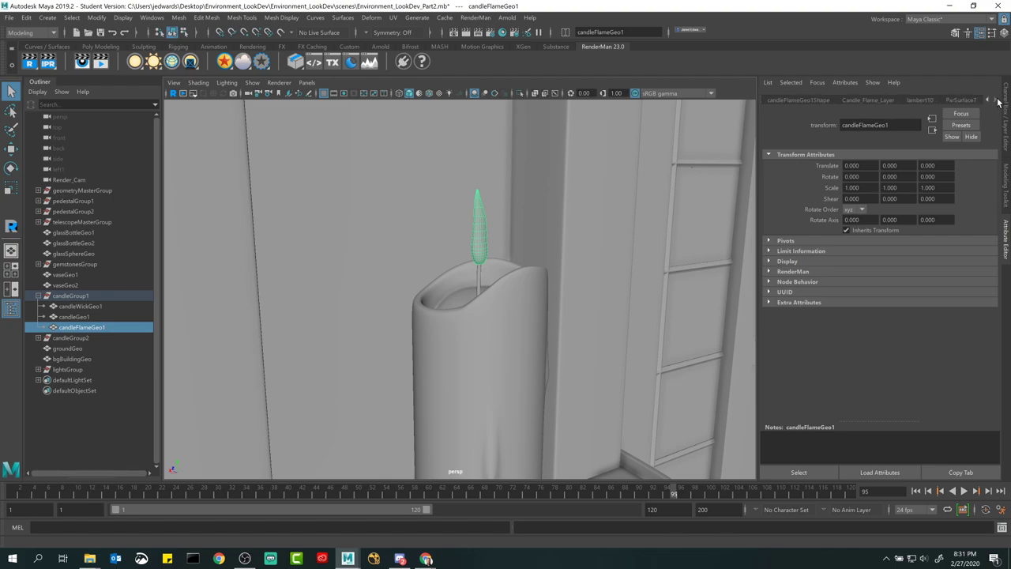
{"action": "left_click", "coordinate": [956, 100]}
{"action": "double_click", "coordinate": [869, 125]}
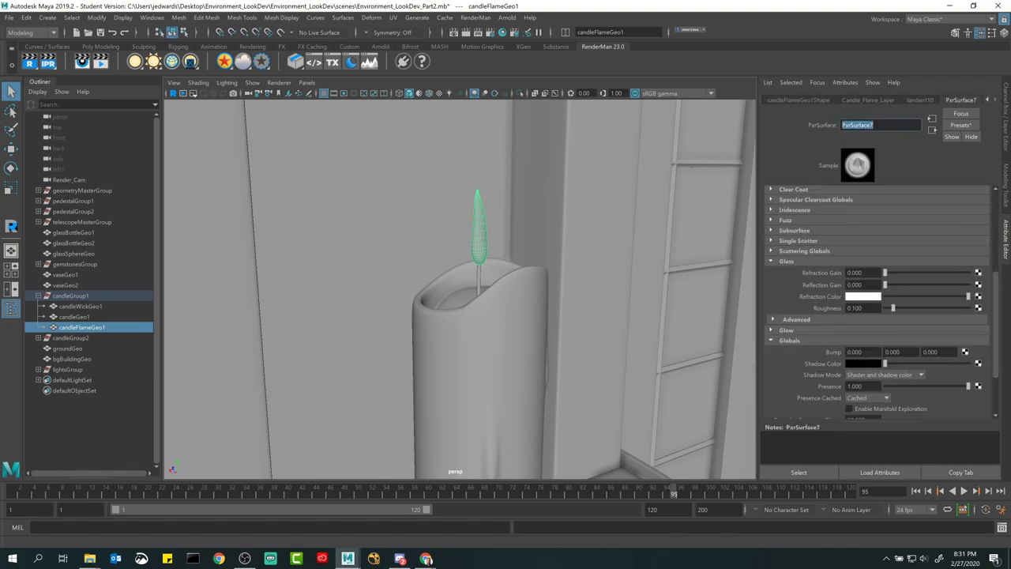
{"action": "type", "text": "Flame_Material"}
{"action": "key", "text": "Return"}
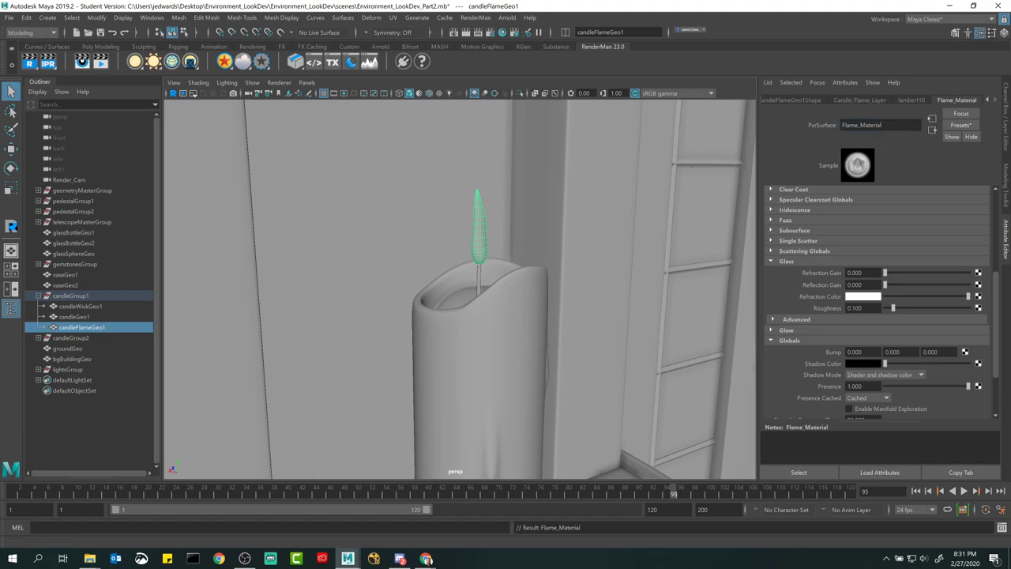
{"action": "left_click_drag", "start_coordinate": [531, 233], "coordinate": [474, 218], "text": "alt"}
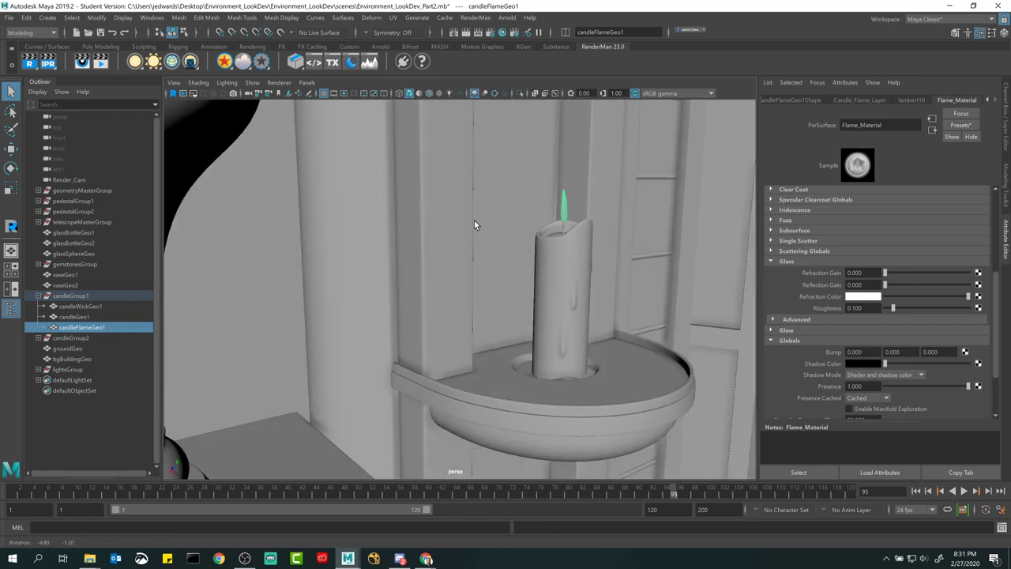
{"action": "mouse_move", "coordinate": [407, 158]}
{"action": "left_mouse_down", "text": "alt"}
{"action": "mouse_move", "coordinate": [418, 198]}
{"action": "mouse_move", "coordinate": [411, 171]}
{"action": "left_mouse_up", "text": "alt"}
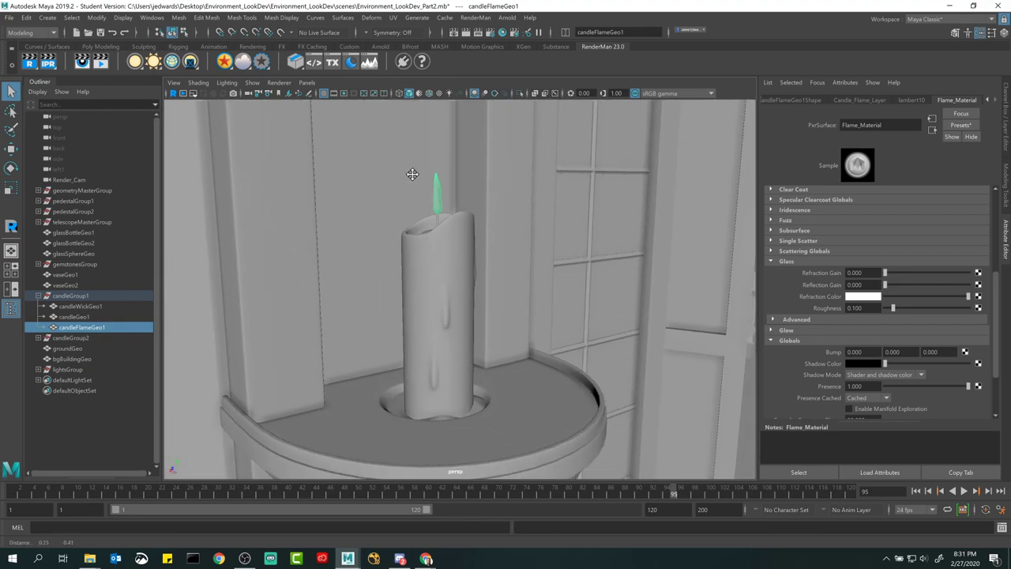
- Start the live RenderMan viewport render and crop it to a box around the candle
{"action": "left_click", "coordinate": [172, 93]}
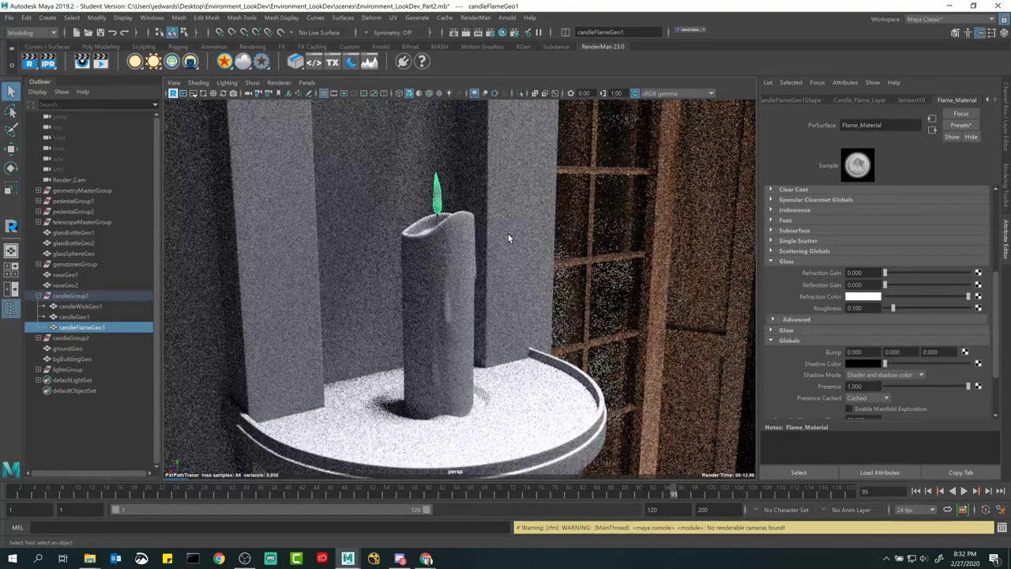
{"action": "left_click", "coordinate": [203, 93]}
{"action": "left_click_drag", "start_coordinate": [355, 143], "coordinate": [514, 441]}
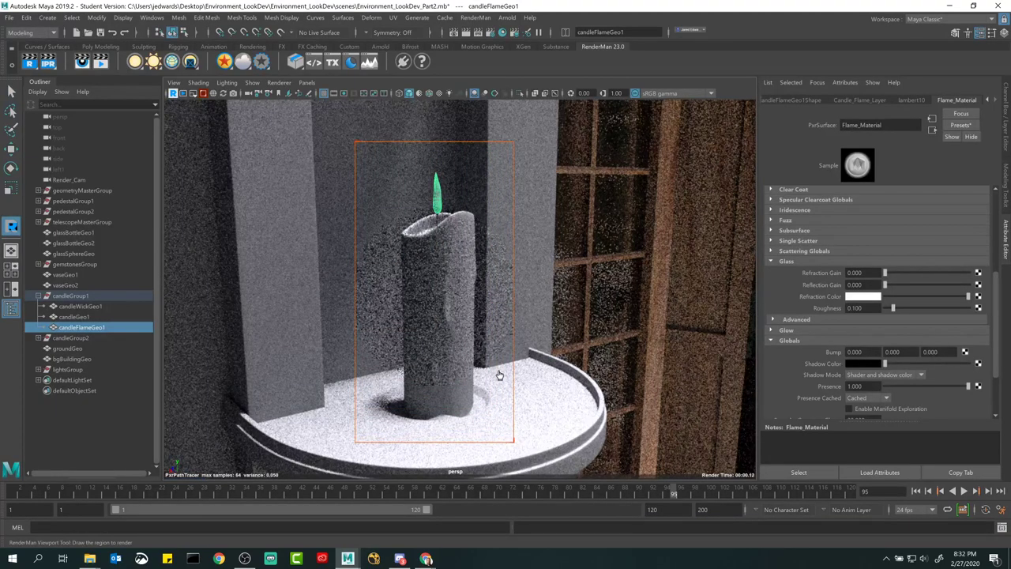
- Turn off Selection Highlighting and reselect the candle flame in the rendered view
{"action": "left_click", "coordinate": [252, 83]}
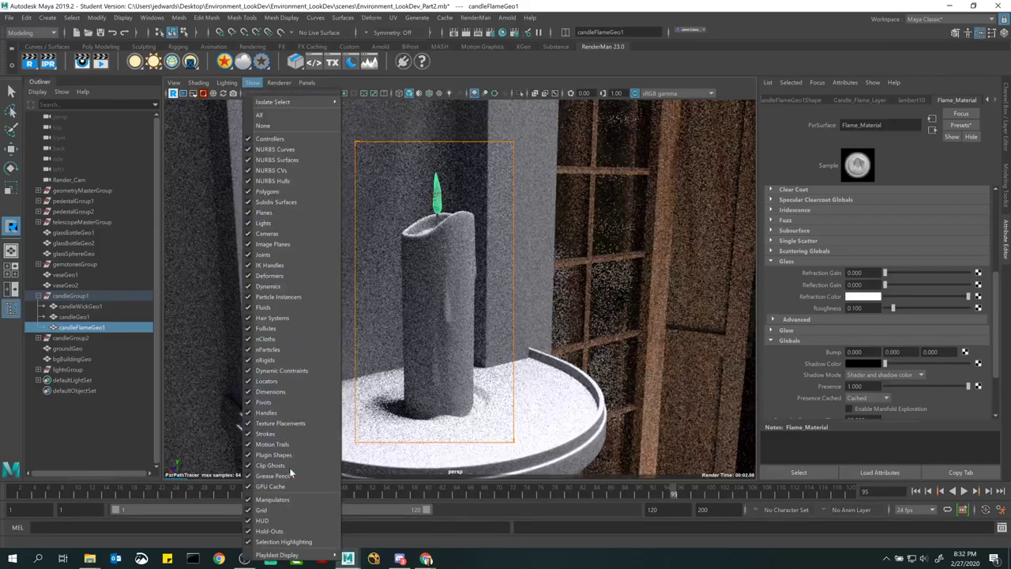
{"action": "left_click", "coordinate": [286, 535]}
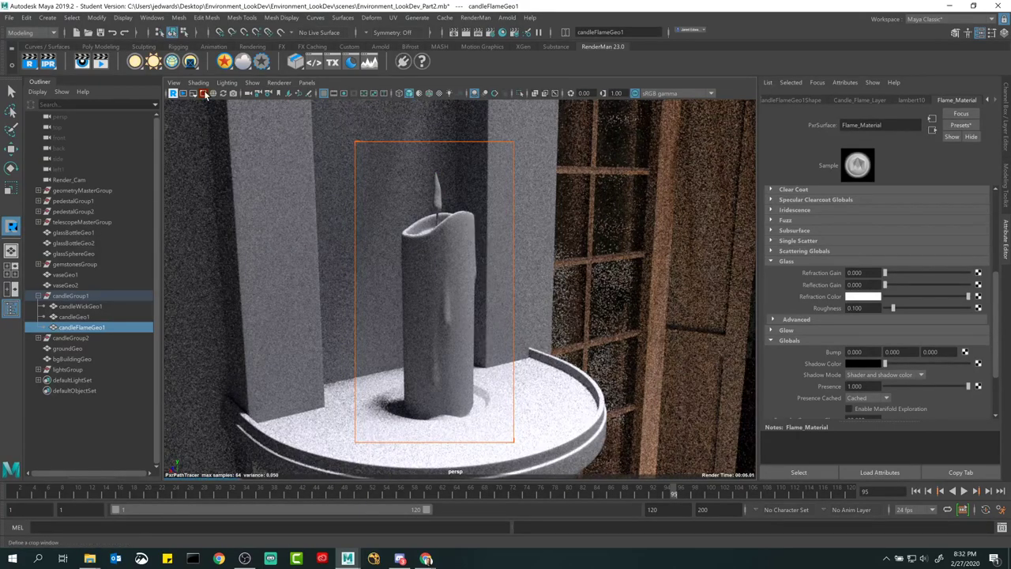
{"action": "key", "text": "q"}
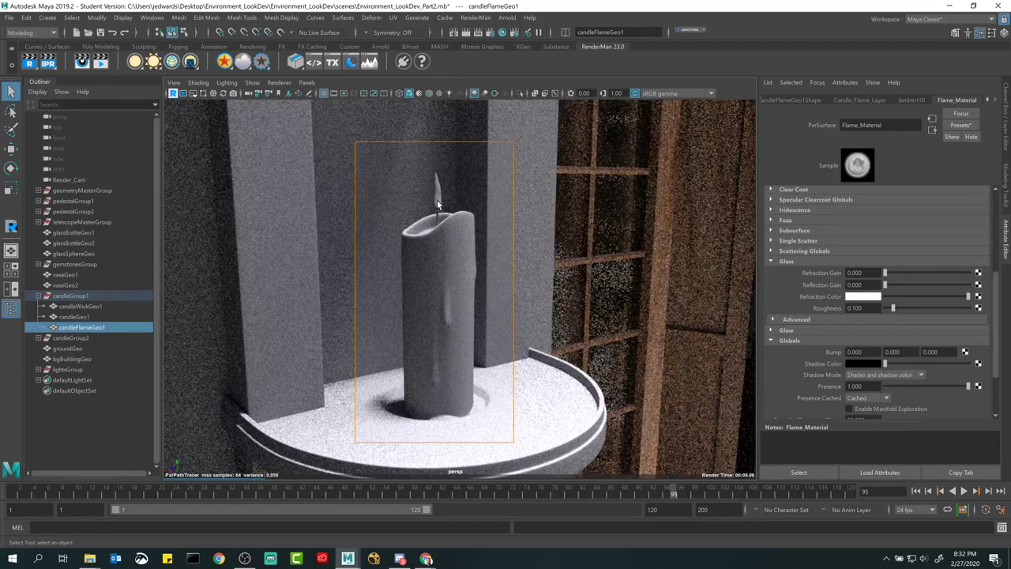
{"action": "left_click", "coordinate": [503, 181]}
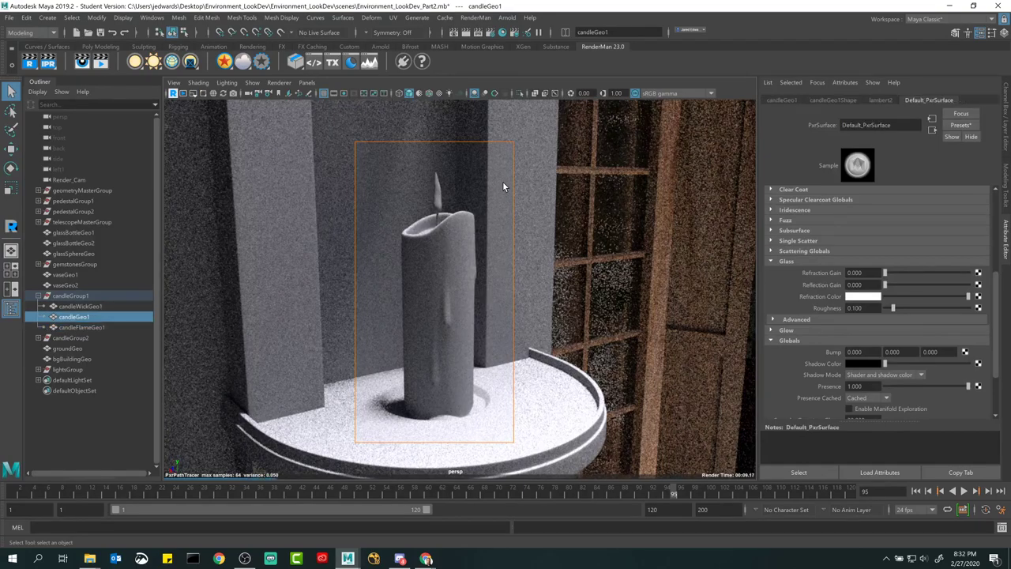
{"action": "left_click", "coordinate": [439, 201]}
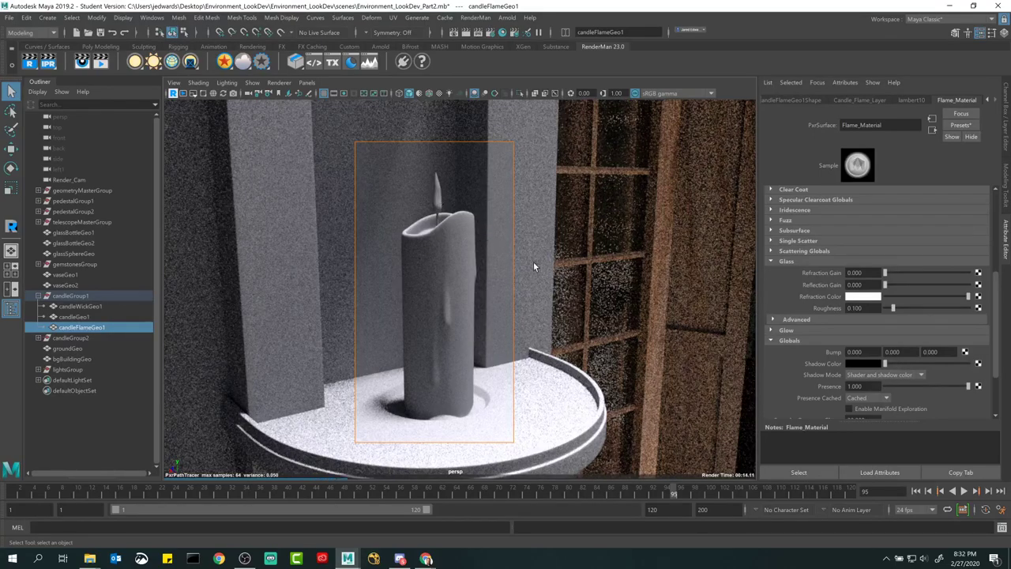
- Scroll the Attribute Editor up to Flame_Material's Diffuse and Primary Specular sections
{"action": "scroll", "coordinate": [860, 321], "scroll_direction": "up", "scroll_amount": 5}
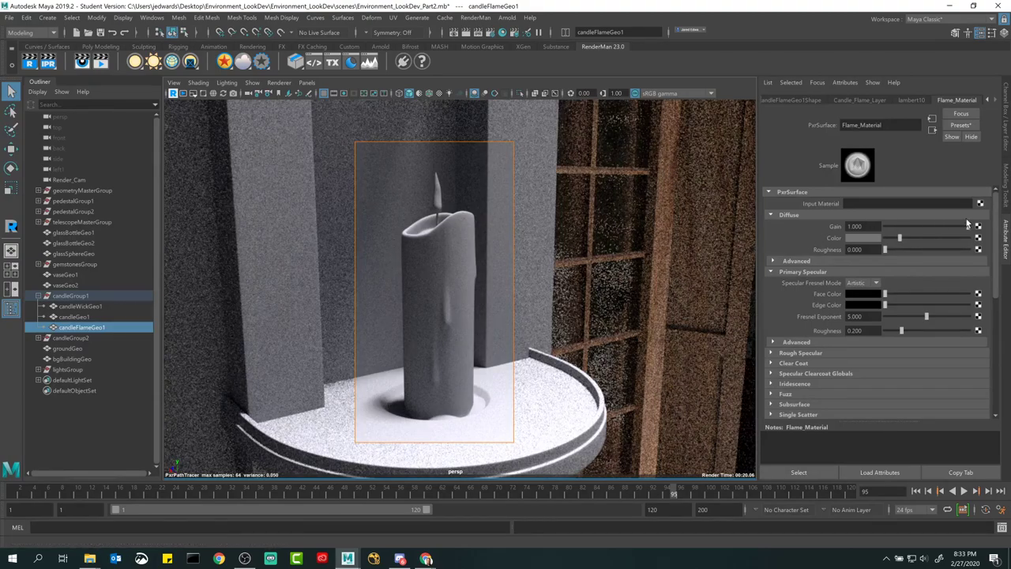
{"action": "left_click_drag", "start_coordinate": [968, 226], "coordinate": [849, 229]}
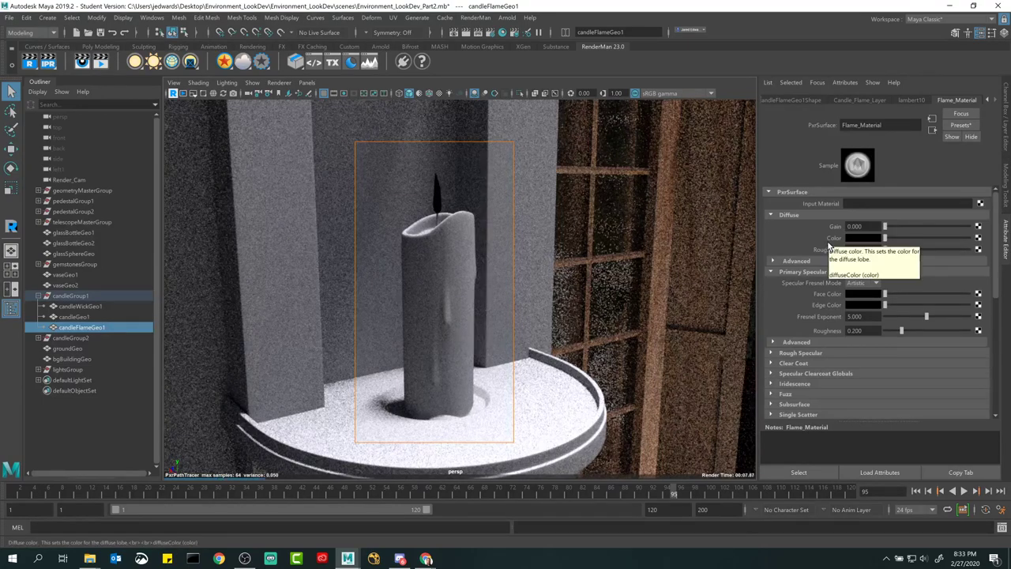
{"action": "scroll", "coordinate": [826, 245], "scroll_direction": "down", "scroll_amount": 3}
{"action": "scroll", "coordinate": [827, 245], "scroll_direction": "down", "scroll_amount": 4}
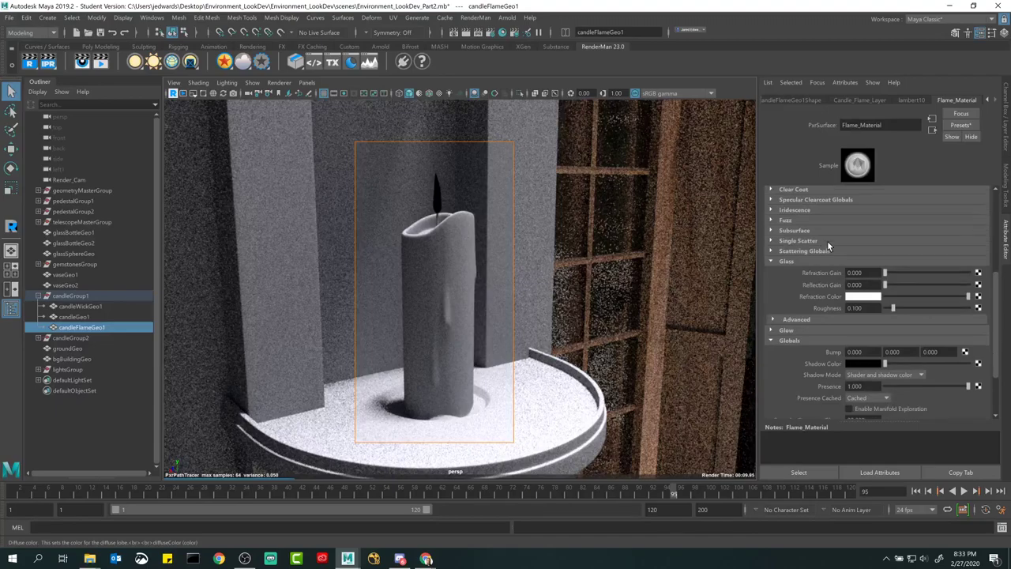
{"action": "scroll", "coordinate": [827, 245], "scroll_direction": "up", "scroll_amount": 1}
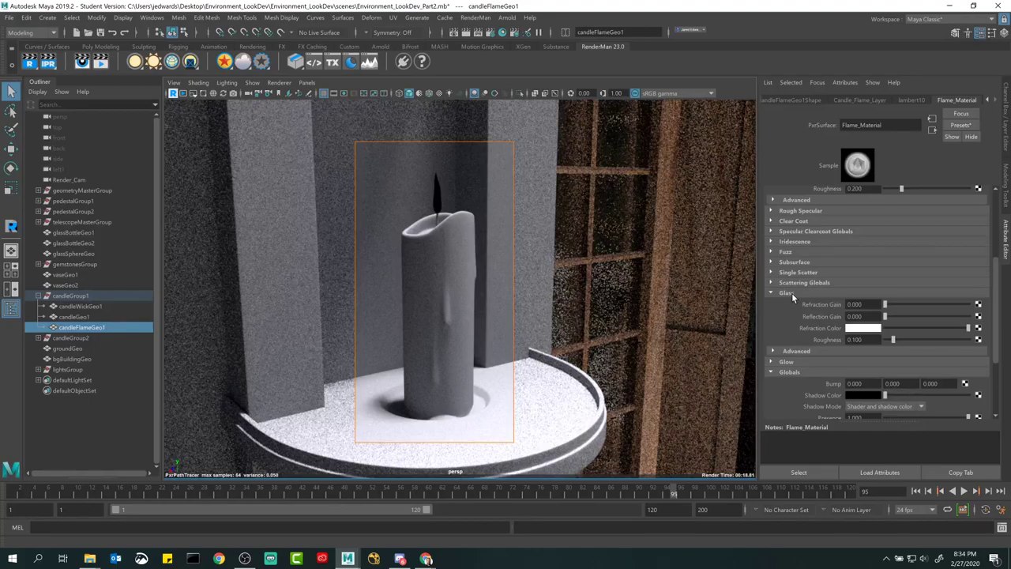
- Set Flame_Material's Glow Gain to 1 in the Glow section so the flame glows white
{"action": "left_click", "coordinate": [790, 363]}
{"action": "scroll", "coordinate": [877, 332], "scroll_direction": "down", "scroll_amount": 2}
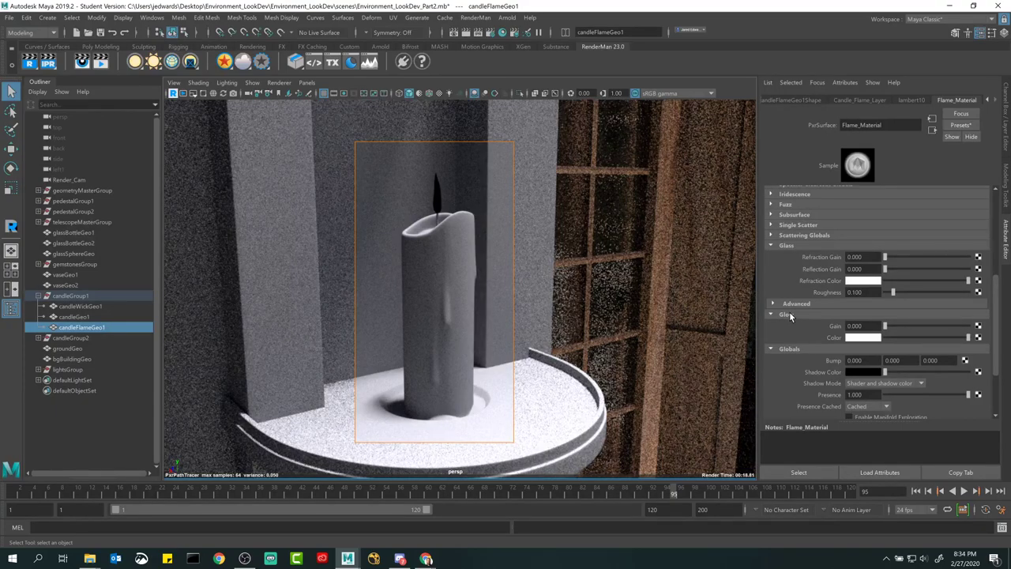
{"action": "scroll", "coordinate": [789, 311], "scroll_direction": "up", "scroll_amount": 2}
{"action": "scroll", "coordinate": [789, 312], "scroll_direction": "down", "scroll_amount": 3}
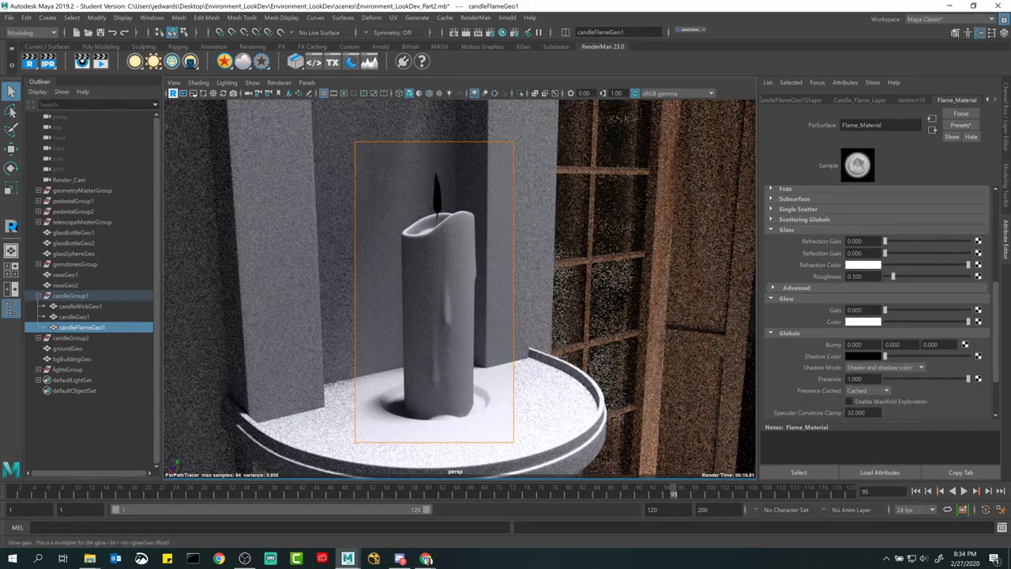
{"action": "left_click", "coordinate": [854, 309]}
{"action": "type", "text": "1"}
{"action": "key", "text": "Return"}
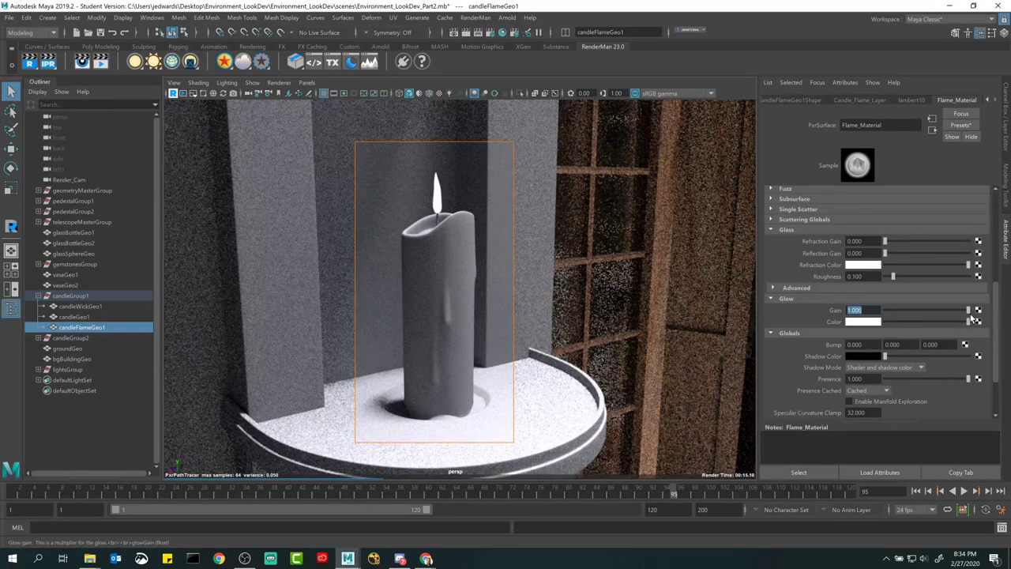
- Adjust the Glow Color in its picker, then switch to the Chrome course page
{"action": "left_click", "coordinate": [873, 322]}
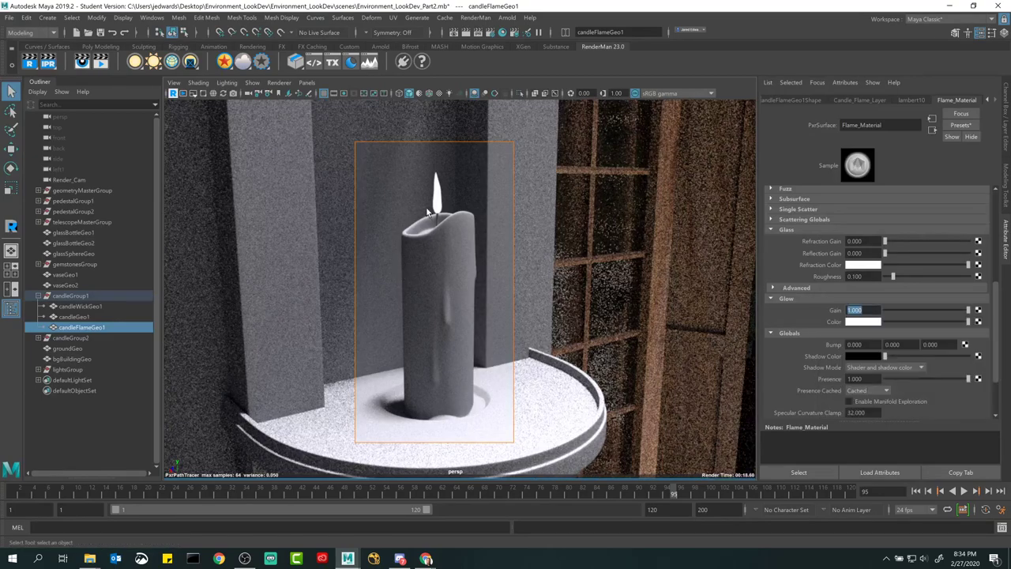
{"action": "left_click_drag", "start_coordinate": [942, 319], "coordinate": [992, 322]}
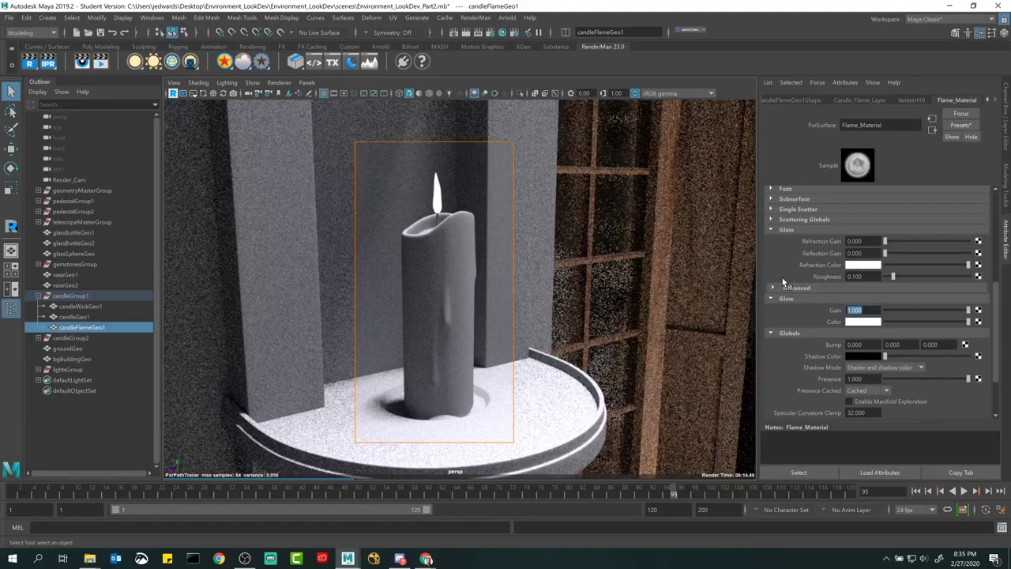
{"action": "left_click", "coordinate": [860, 324]}
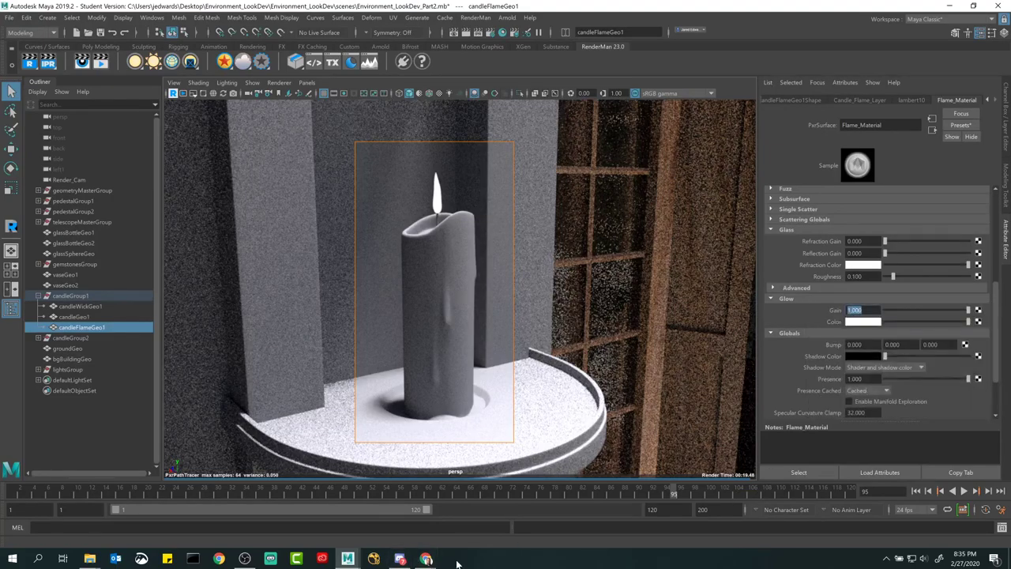
{"action": "mouse_move", "coordinate": [427, 560]}
{"action": "left_click", "coordinate": [458, 517]}
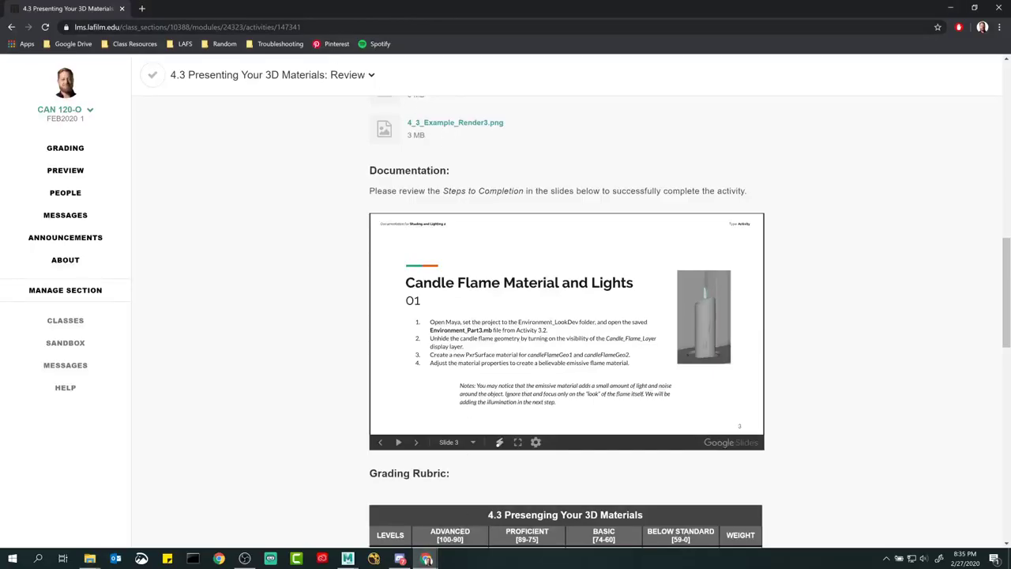
- Search Google Images for 'candle flame' in a new Chrome tab
{"action": "left_click", "coordinate": [136, 9]}
{"action": "type", "text": "candle flame"}
{"action": "key", "text": "Return"}
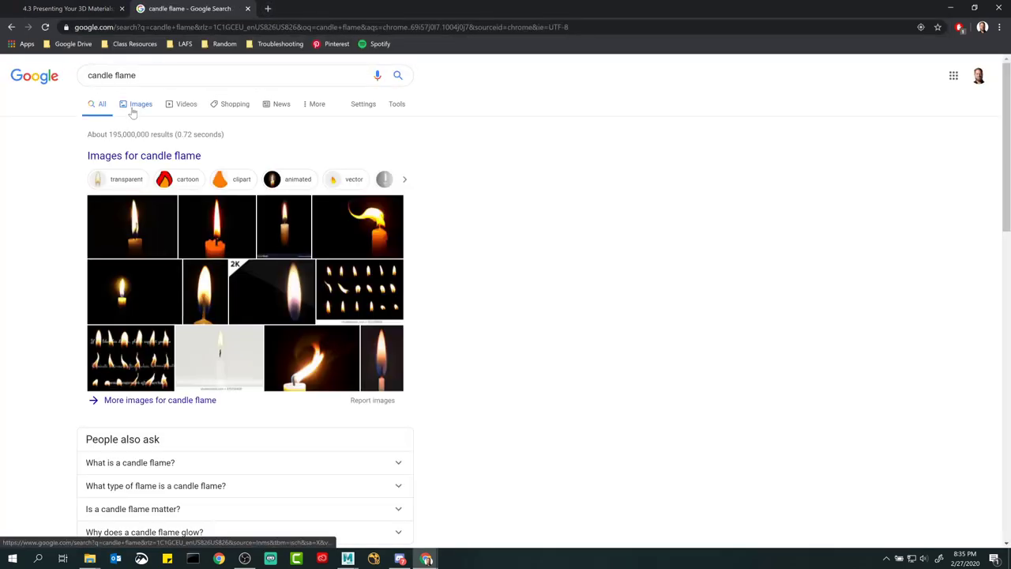
{"action": "left_click", "coordinate": [136, 106]}
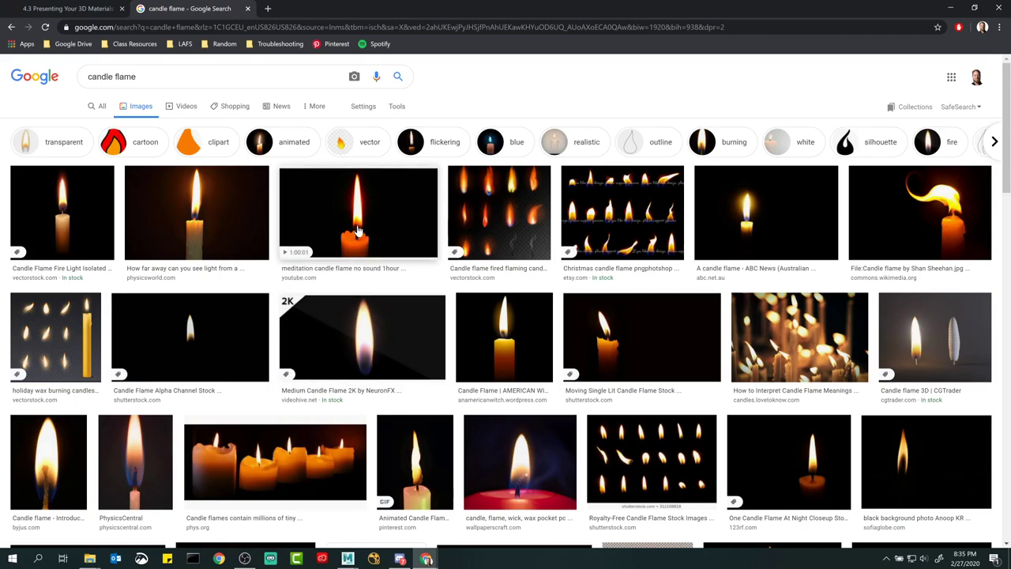
- Preview the CGTrader Candle flame 3D image, close it, and return to Maya
{"action": "left_click", "coordinate": [363, 367]}
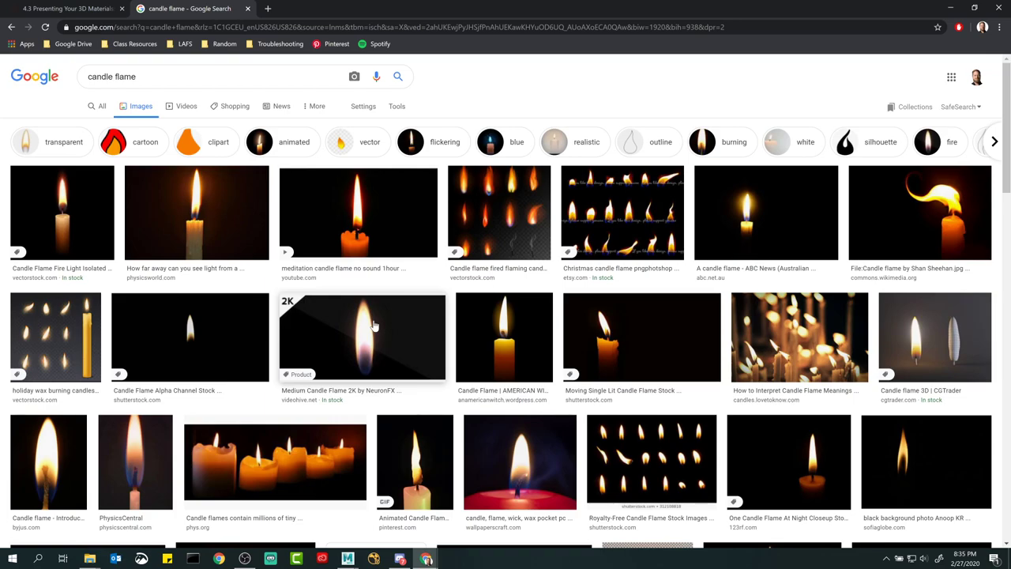
{"action": "left_click", "coordinate": [933, 338]}
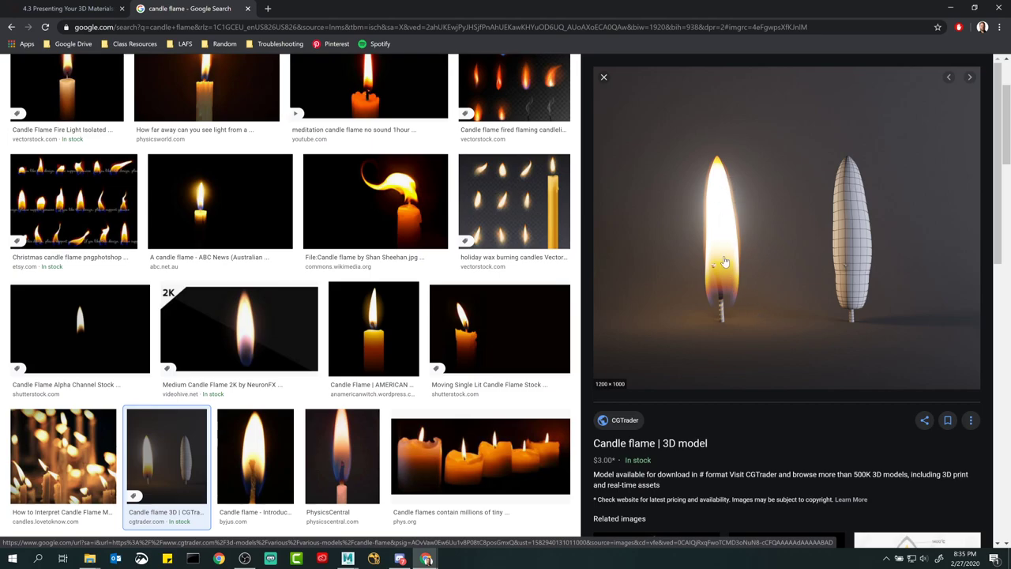
{"action": "left_click", "coordinate": [605, 79]}
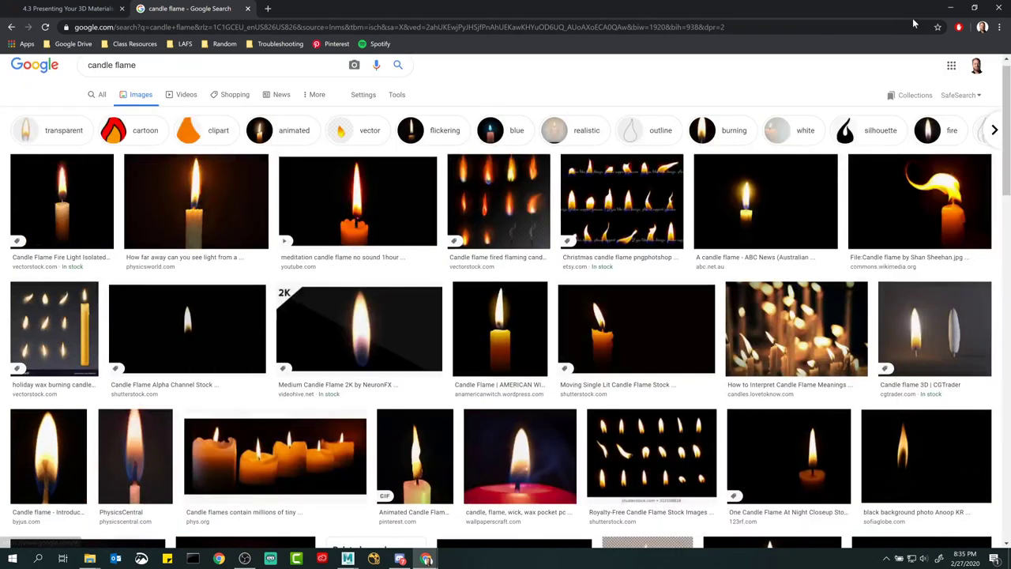
{"action": "key", "text": "alt+Tab"}
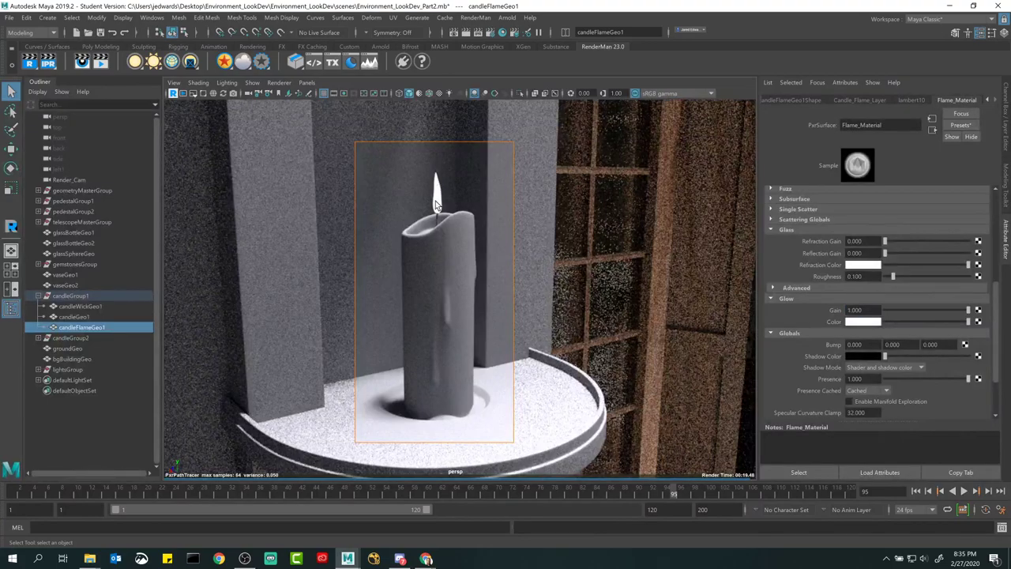
{"action": "left_click", "coordinate": [395, 17]}
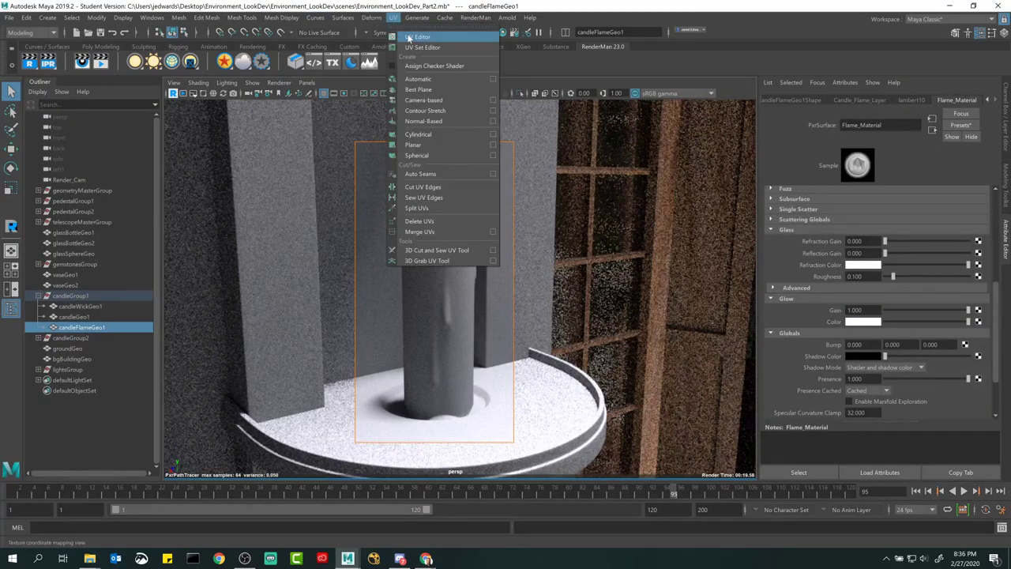
{"action": "left_click", "coordinate": [418, 37]}
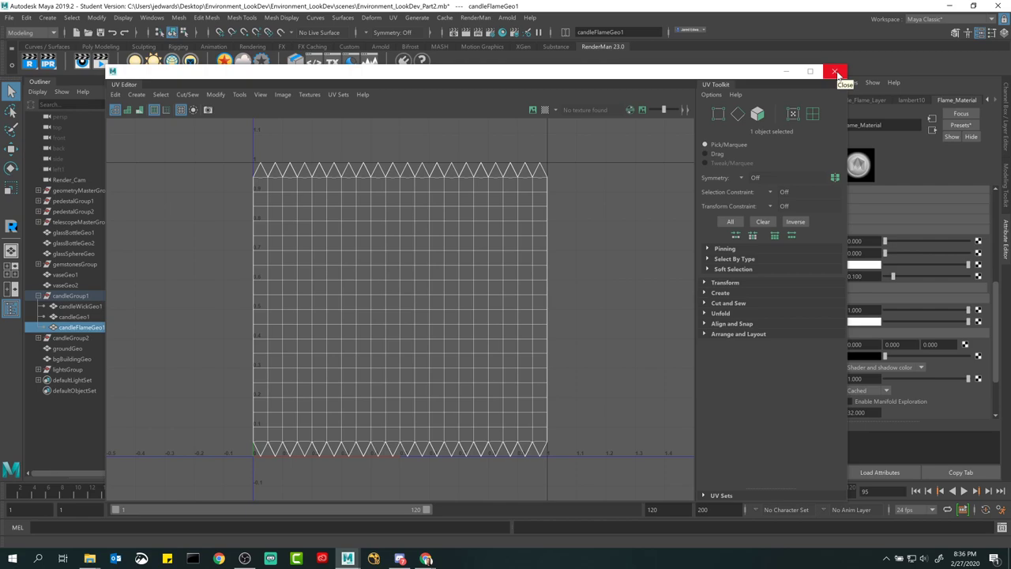
{"action": "left_click", "coordinate": [835, 71]}
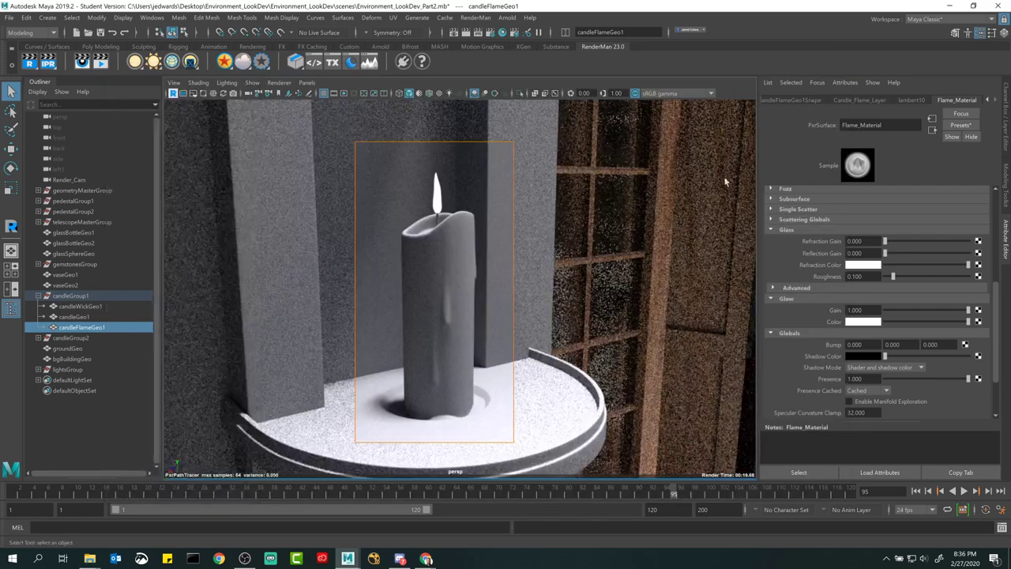
- Tint the Glow Color a pale peach, then bring up texture choices to map onto it
{"action": "left_click", "coordinate": [864, 322]}
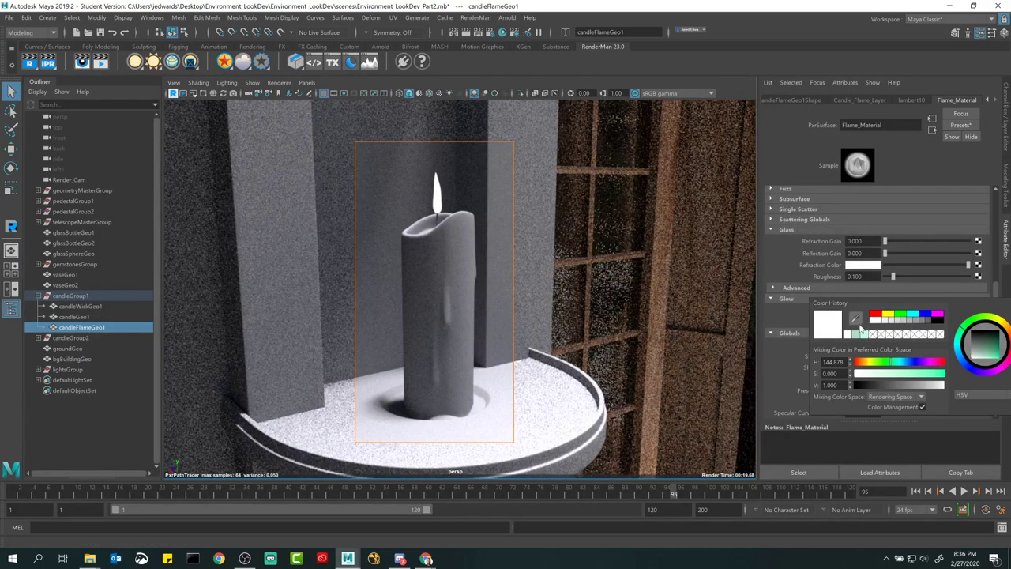
{"action": "left_click_drag", "start_coordinate": [863, 377], "coordinate": [894, 376]}
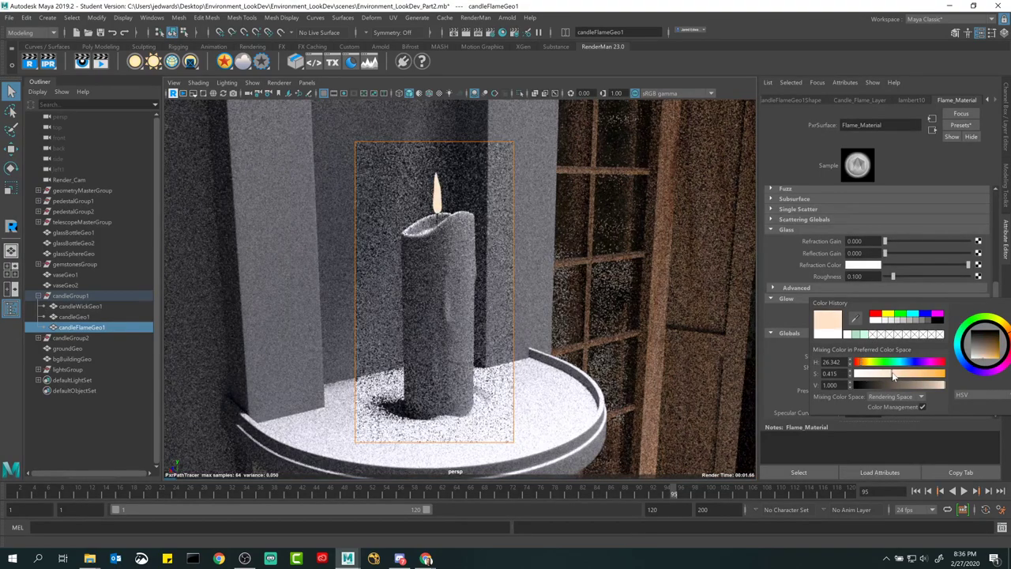
{"action": "left_click_drag", "start_coordinate": [884, 376], "coordinate": [877, 374]}
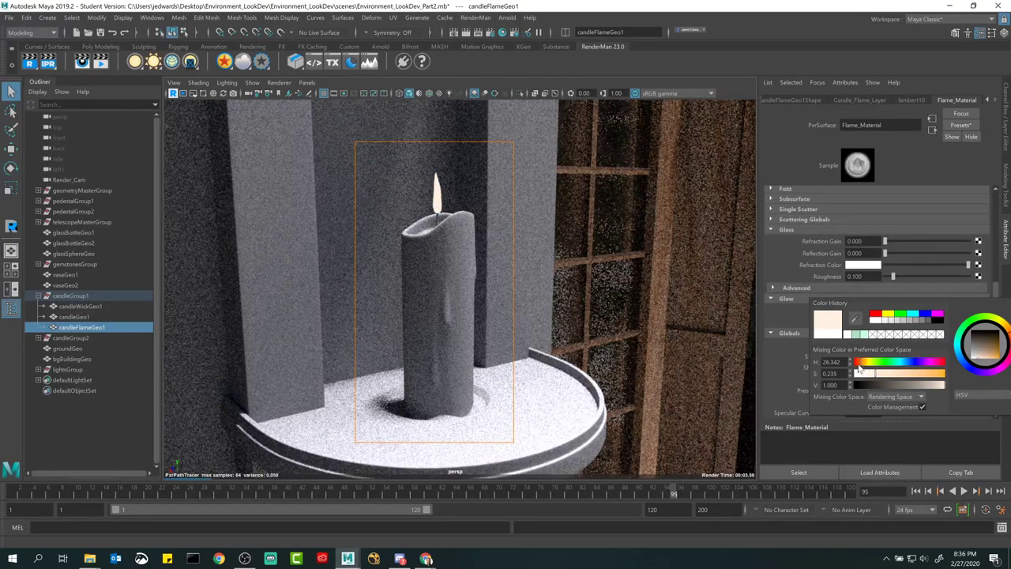
{"action": "left_click", "coordinate": [872, 378]}
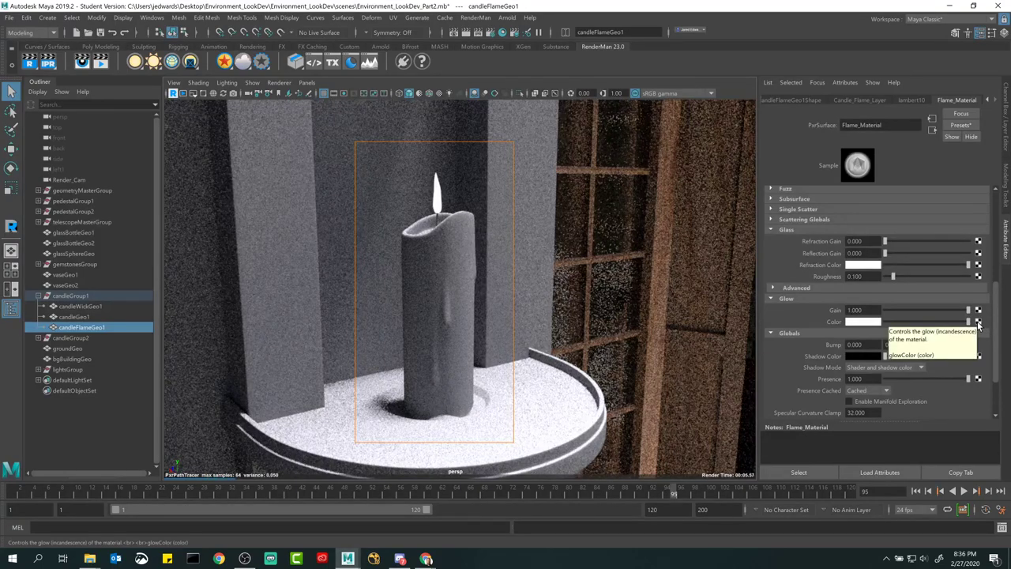
{"action": "left_click", "coordinate": [978, 322]}
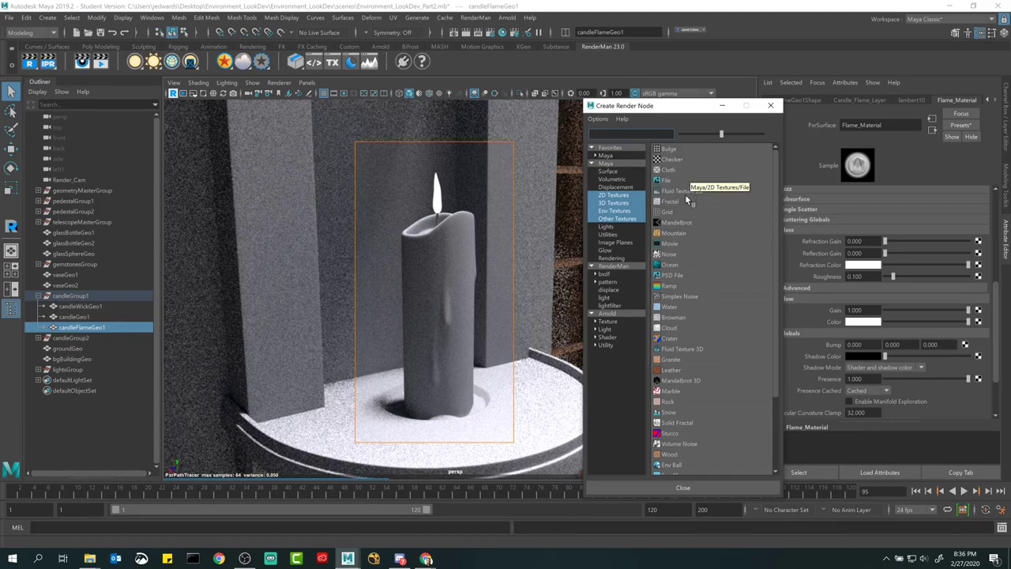
- Connect a Ramp texture to Glow Color and limit the RenderMan render to the flame
{"action": "left_click", "coordinate": [680, 287]}
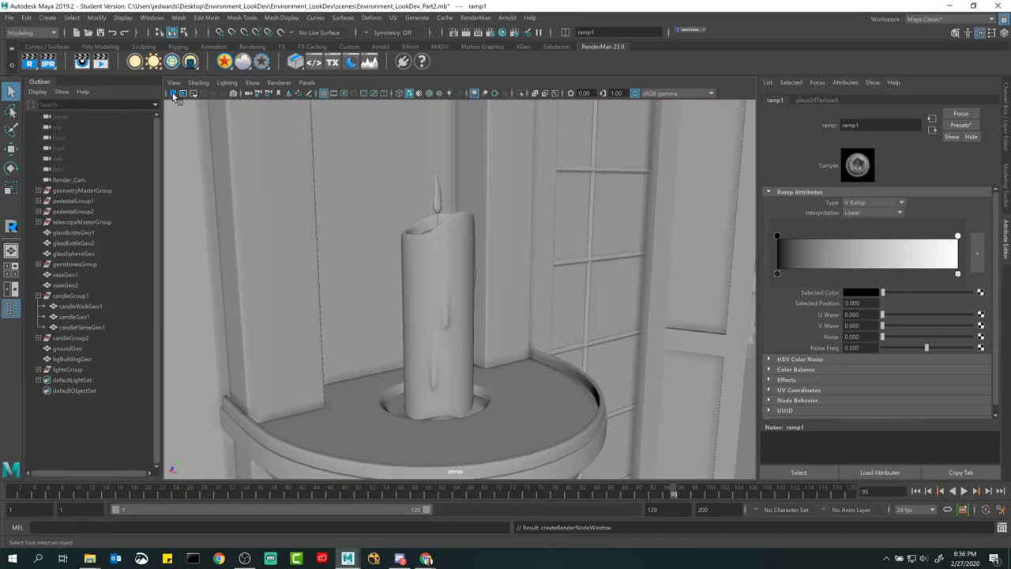
{"action": "left_click", "coordinate": [173, 94]}
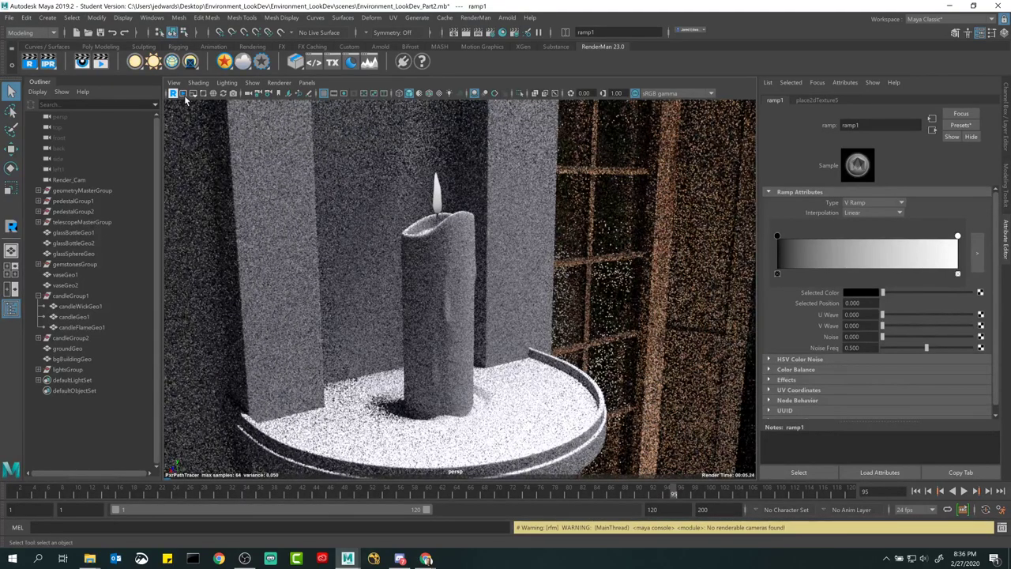
{"action": "left_click", "coordinate": [202, 94]}
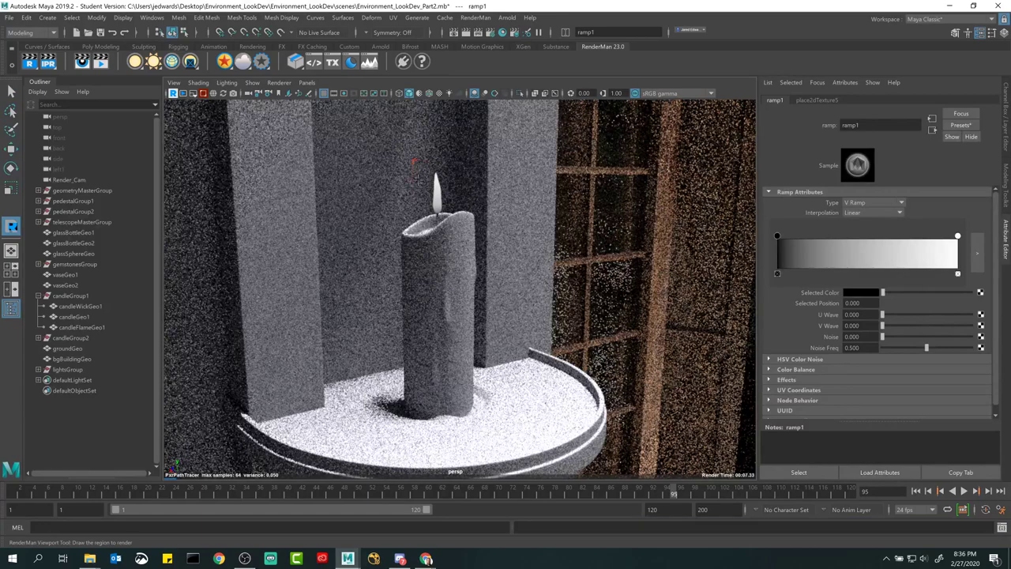
{"action": "left_click_drag", "start_coordinate": [412, 160], "coordinate": [457, 235]}
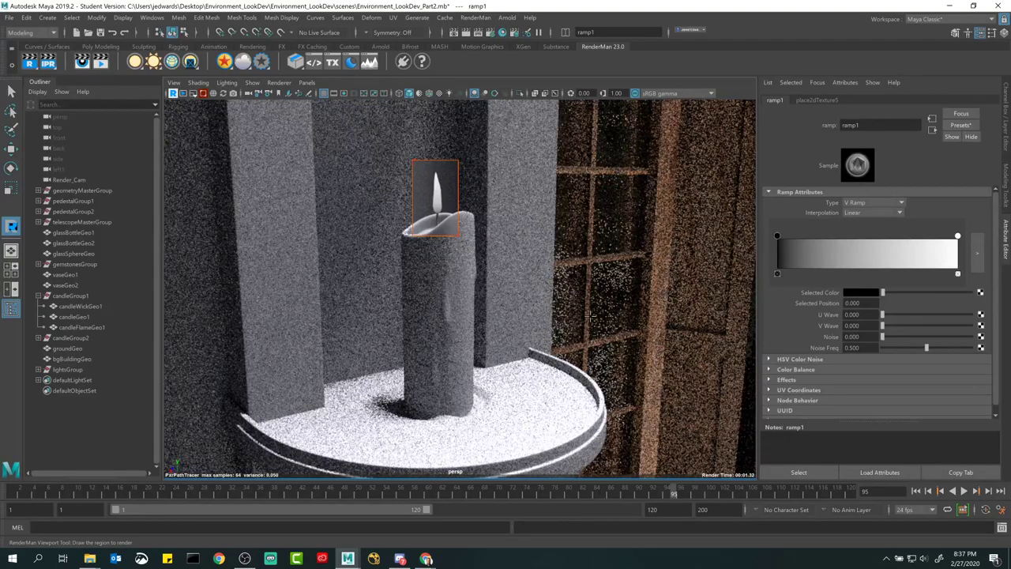
- Preview the Medium Candle Flame 2K reference image in Chrome, then return to Maya
{"action": "mouse_move", "coordinate": [426, 559]}
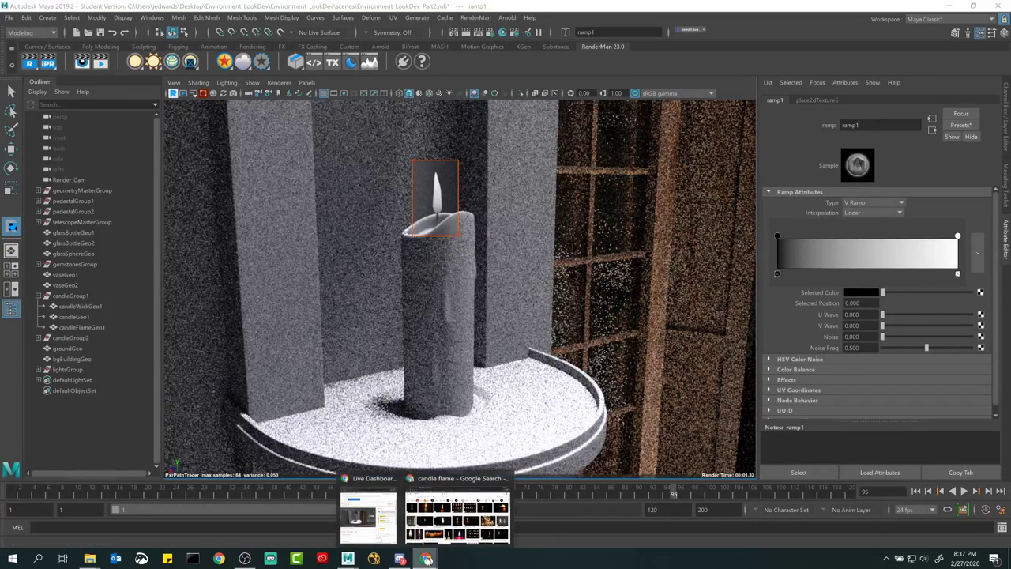
{"action": "left_click", "coordinate": [441, 528]}
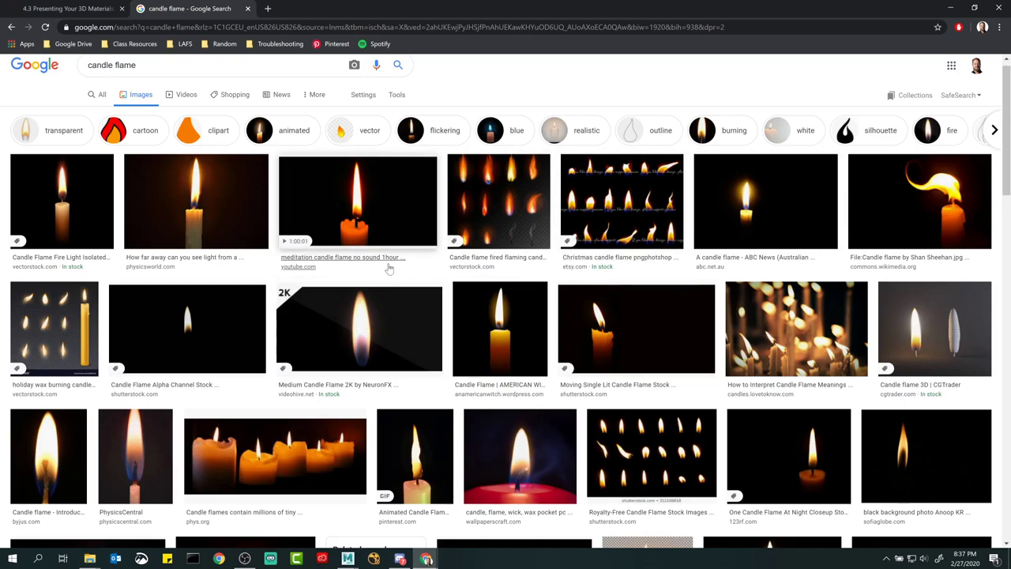
{"action": "left_click", "coordinate": [316, 334]}
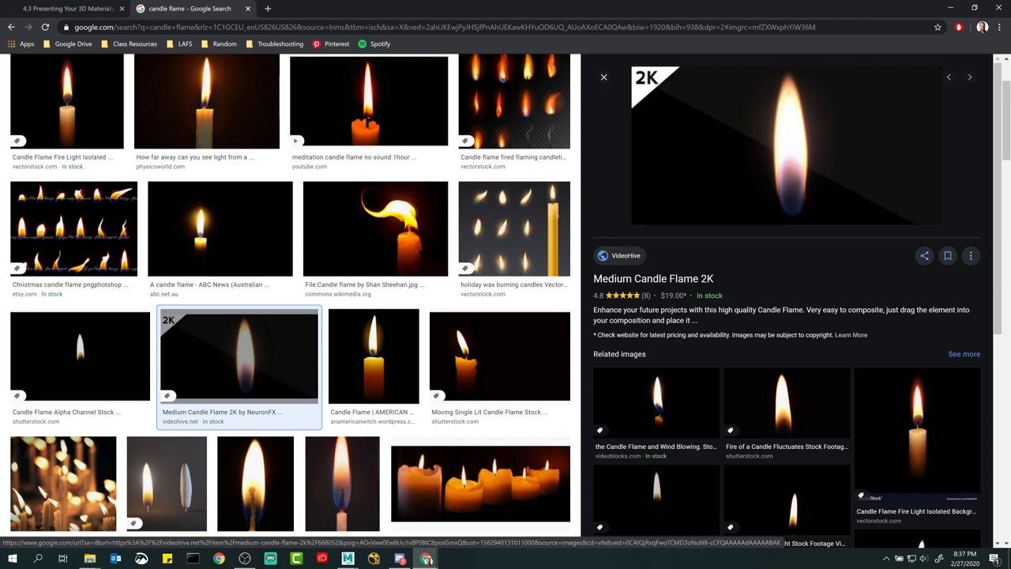
{"action": "left_click", "coordinate": [951, 7]}
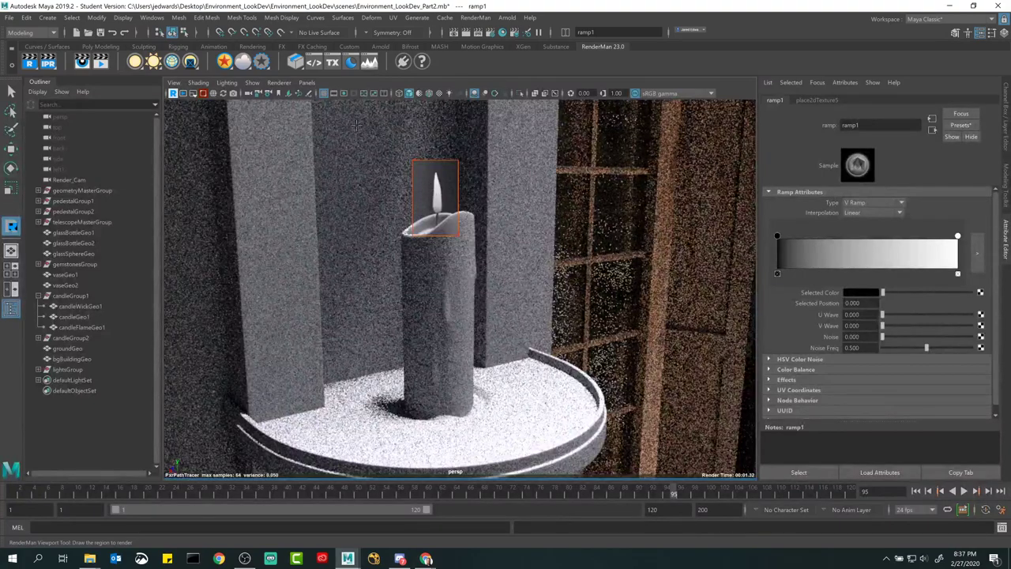
{"action": "key", "text": "q"}
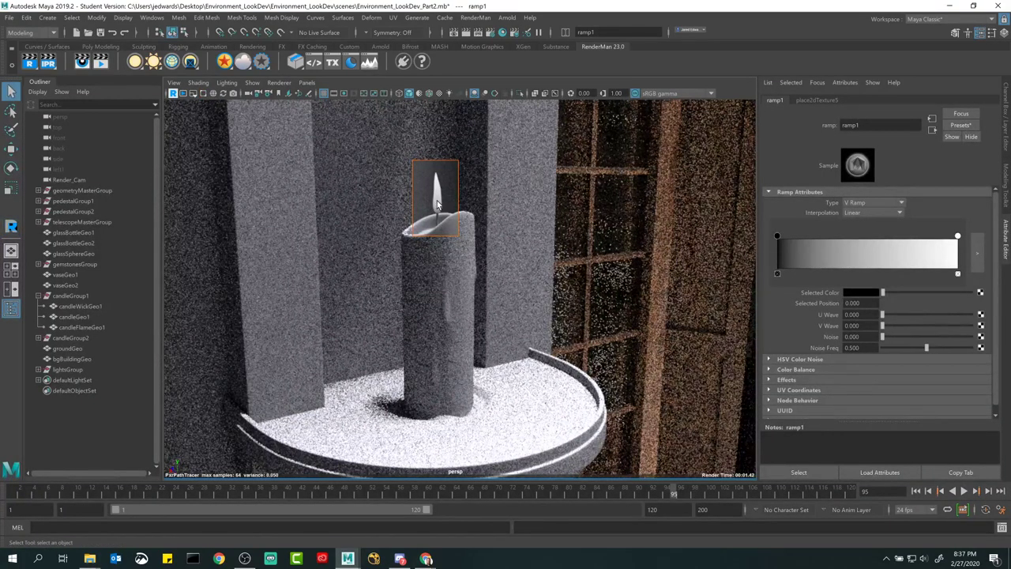
{"action": "left_click", "coordinate": [438, 204]}
{"action": "scroll", "coordinate": [875, 268], "scroll_direction": "up", "scroll_amount": 5}
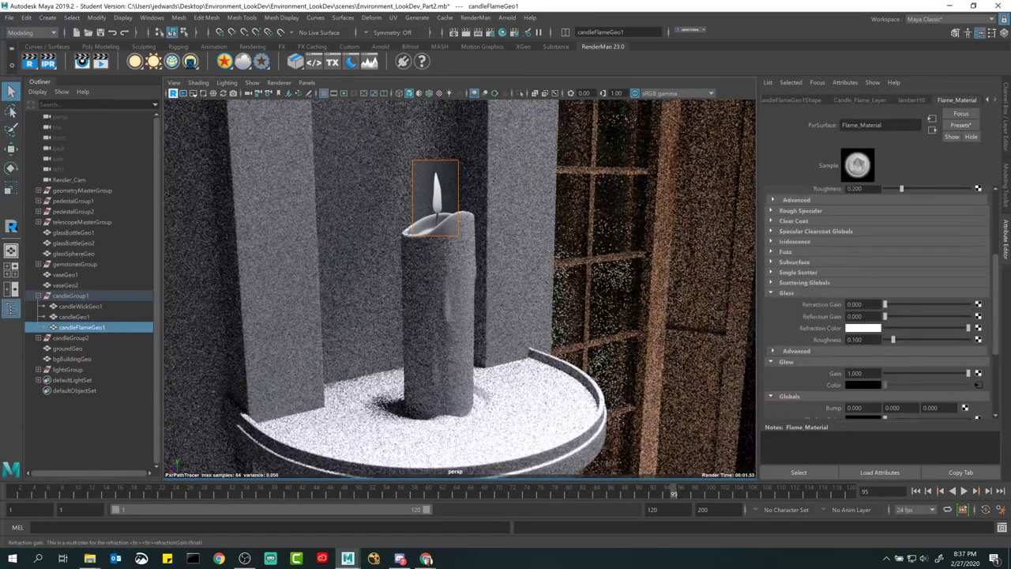
{"action": "scroll", "coordinate": [835, 316], "scroll_direction": "down", "scroll_amount": 5}
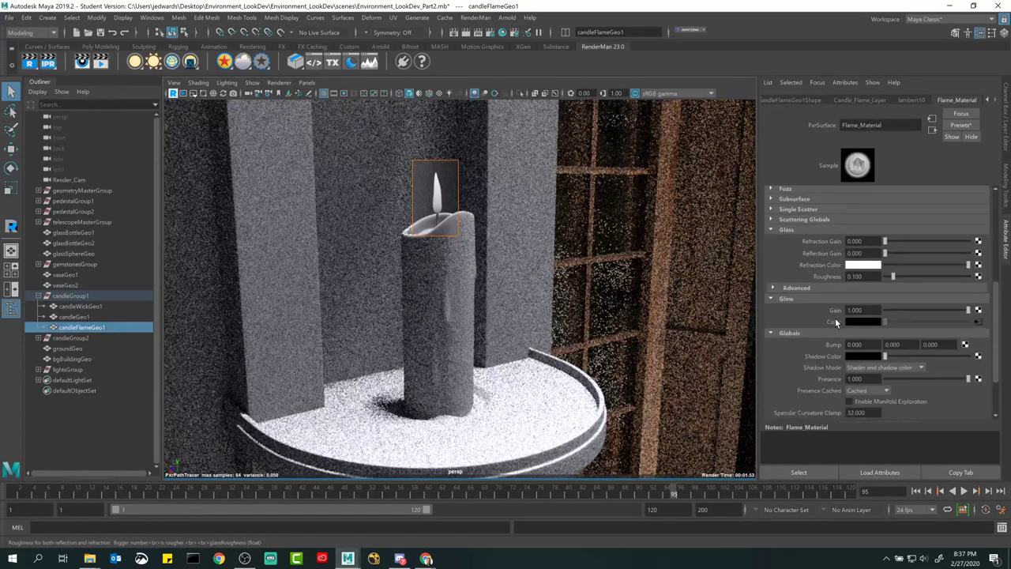
{"action": "left_click", "coordinate": [789, 301]}
{"action": "left_click", "coordinate": [787, 198]}
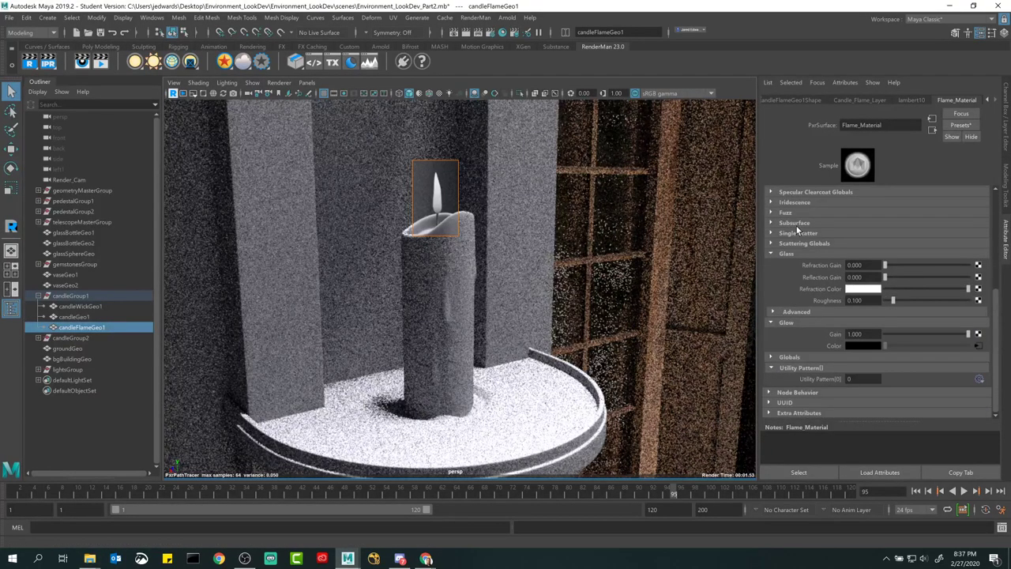
{"action": "scroll", "coordinate": [794, 252], "scroll_direction": "up", "scroll_amount": 1}
{"action": "scroll", "coordinate": [789, 322], "scroll_direction": "up", "scroll_amount": 1}
{"action": "scroll", "coordinate": [814, 335], "scroll_direction": "down", "scroll_amount": 1}
{"action": "left_click", "coordinate": [854, 334]}
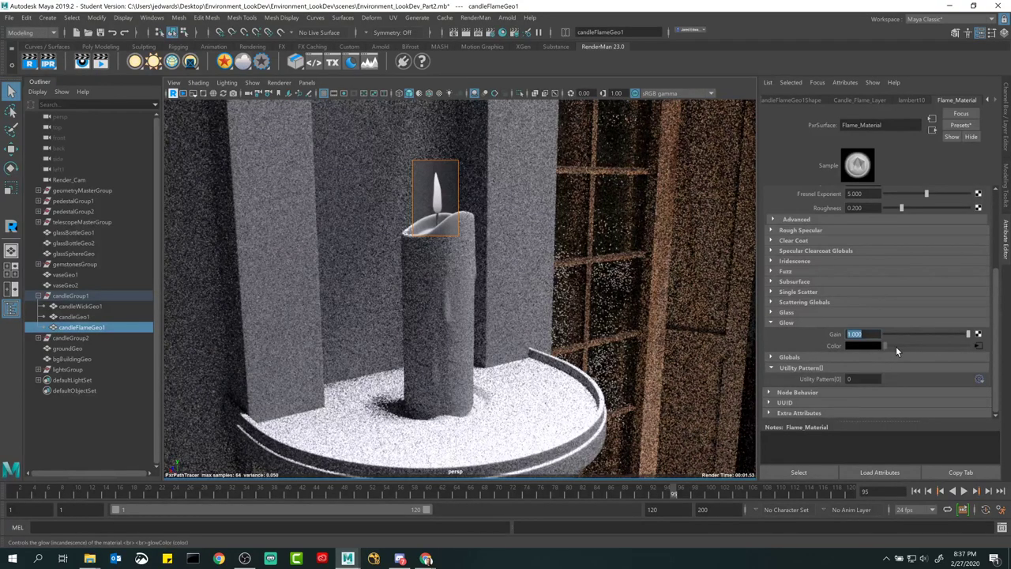
{"action": "left_click", "coordinate": [978, 335]}
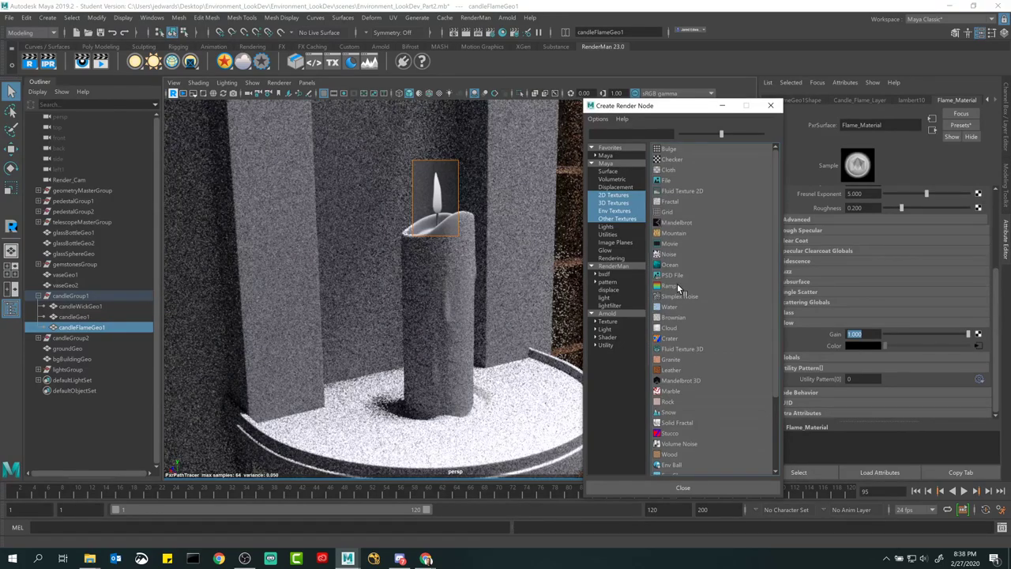
{"action": "left_click", "coordinate": [769, 106]}
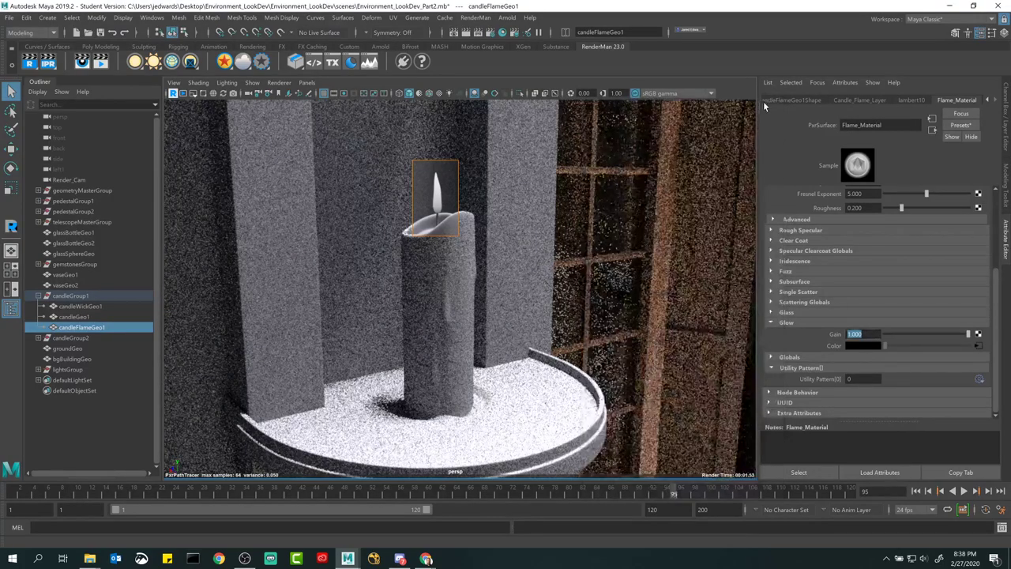
{"action": "left_click", "coordinate": [977, 347]}
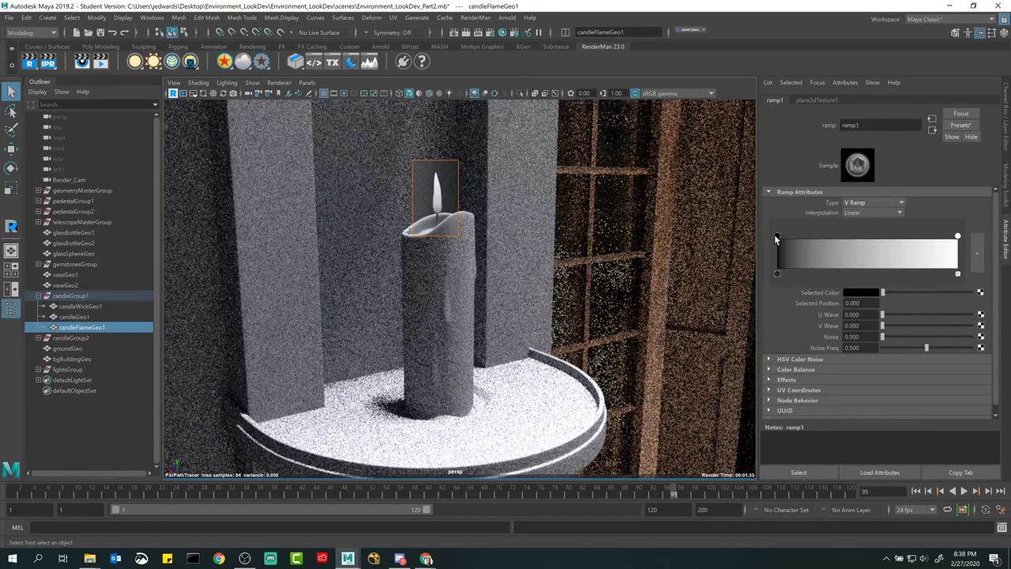
- Move ramp1's black handle to 0.226 and its white handle to 0.914
{"action": "mouse_move", "coordinate": [778, 238]}
{"action": "left_mouse_down"}
{"action": "mouse_move", "coordinate": [855, 239]}
{"action": "mouse_move", "coordinate": [828, 243]}
{"action": "left_mouse_up"}
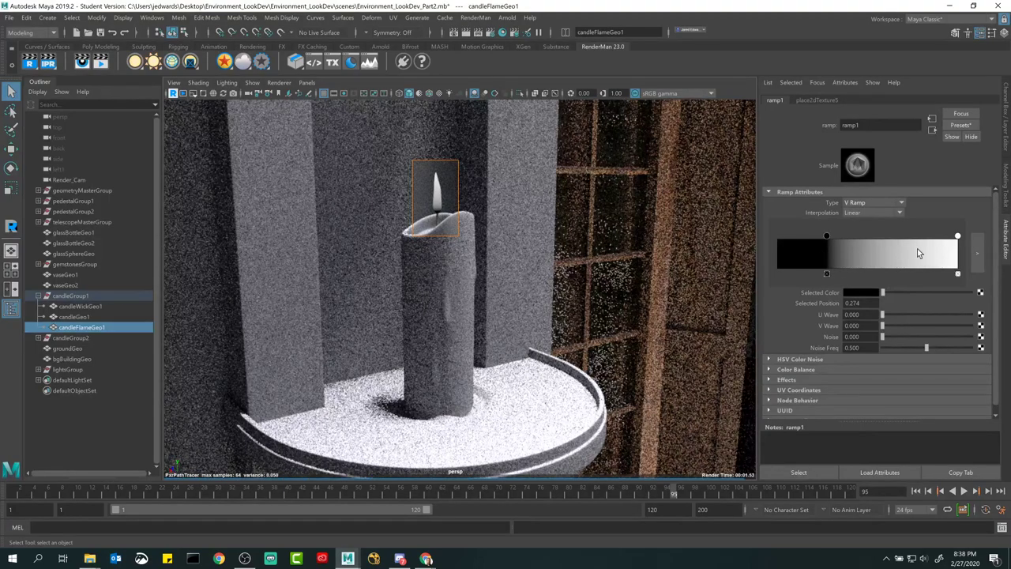
{"action": "left_click_drag", "start_coordinate": [830, 238], "coordinate": [818, 239]}
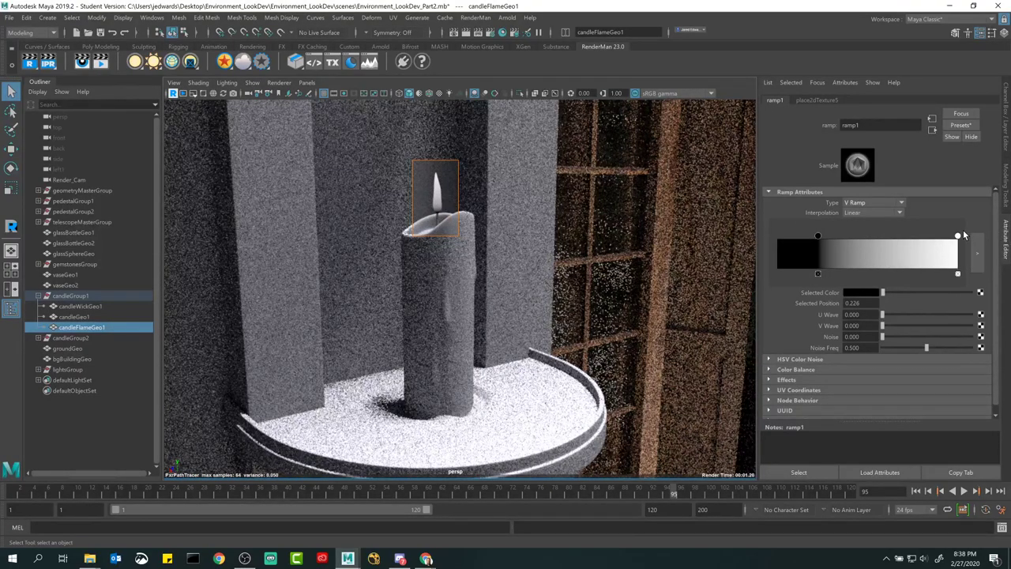
{"action": "left_click_drag", "start_coordinate": [957, 237], "coordinate": [923, 237]}
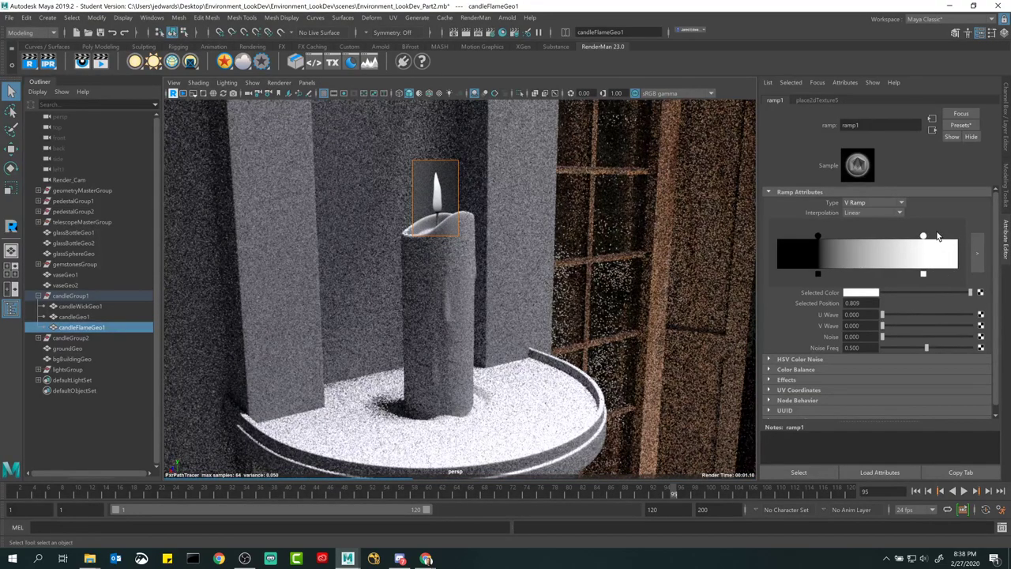
{"action": "left_click_drag", "start_coordinate": [923, 237], "coordinate": [942, 237]}
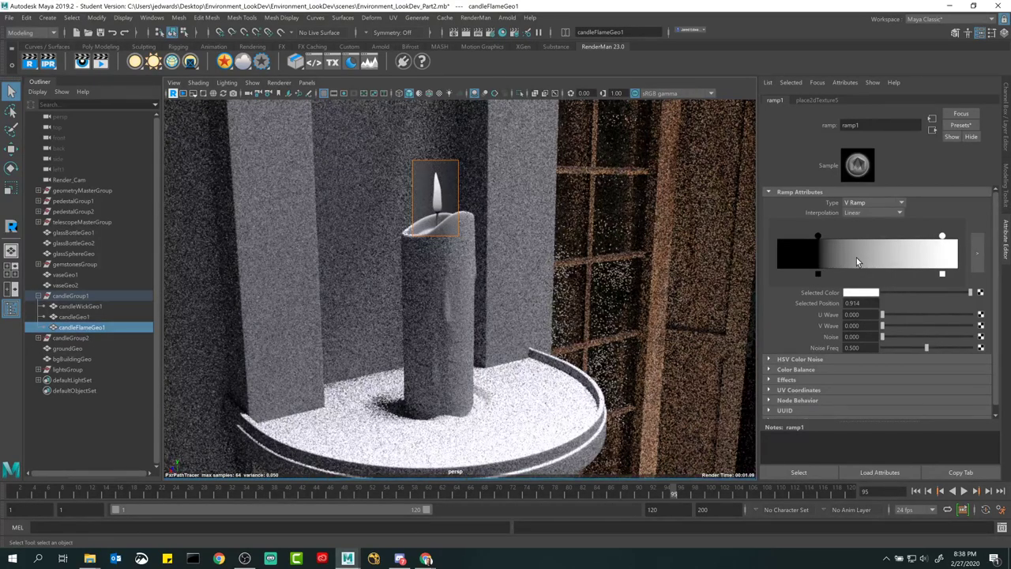
- Check the ramp interpolation options and inspect the black and white colour points
{"action": "left_click", "coordinate": [860, 213]}
{"action": "left_click", "coordinate": [860, 213]}
{"action": "left_click", "coordinate": [861, 293]}
{"action": "left_click", "coordinate": [816, 237]}
{"action": "left_click", "coordinate": [941, 237]}
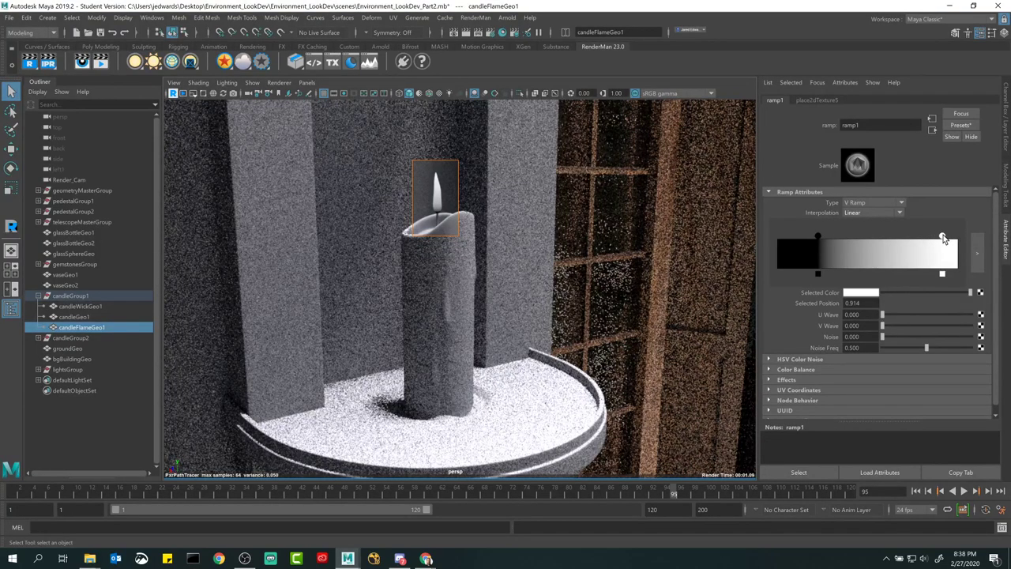
{"action": "left_click", "coordinate": [818, 237]}
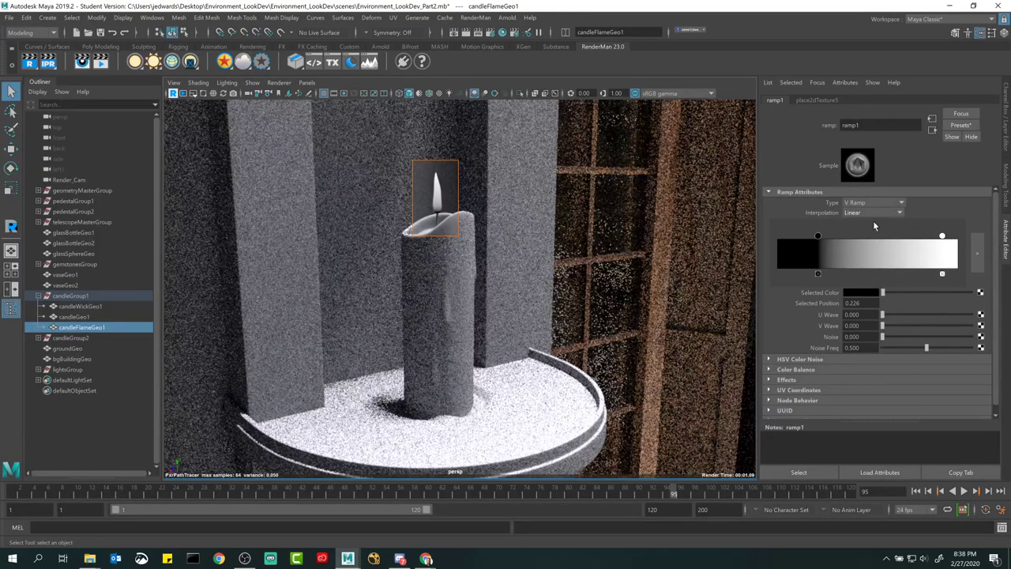
- Add three colour points along the ramp, then delete all three
{"action": "left_click", "coordinate": [841, 252]}
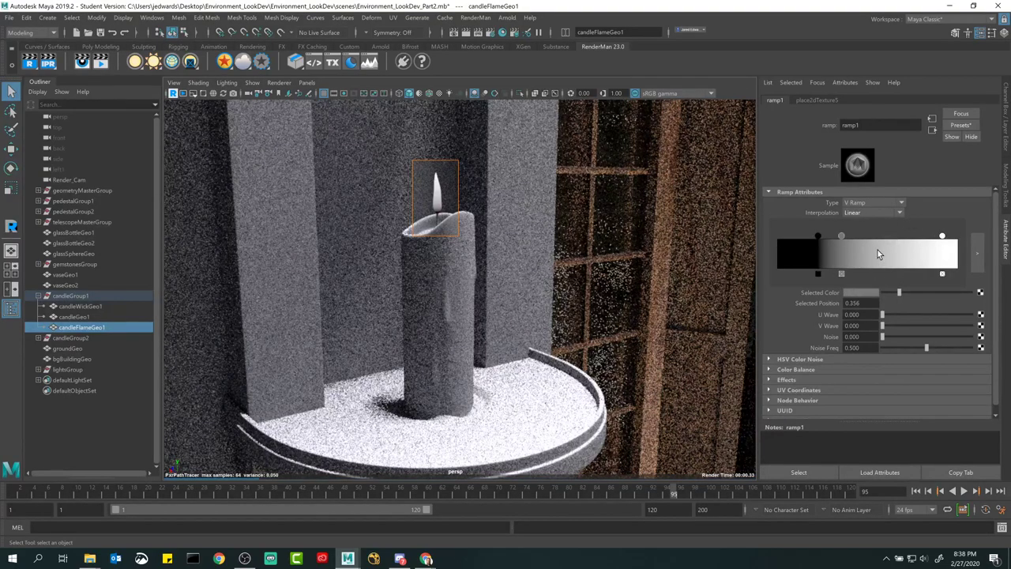
{"action": "left_click", "coordinate": [878, 250]}
{"action": "left_click", "coordinate": [916, 251]}
{"action": "left_click", "coordinate": [877, 274]}
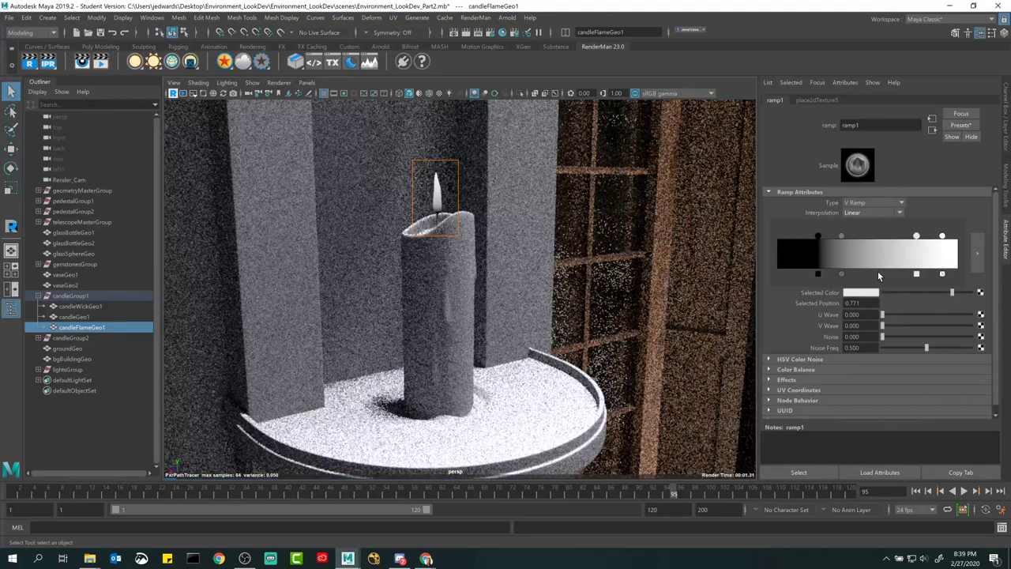
{"action": "left_click", "coordinate": [915, 273]}
{"action": "left_click", "coordinate": [841, 273]}
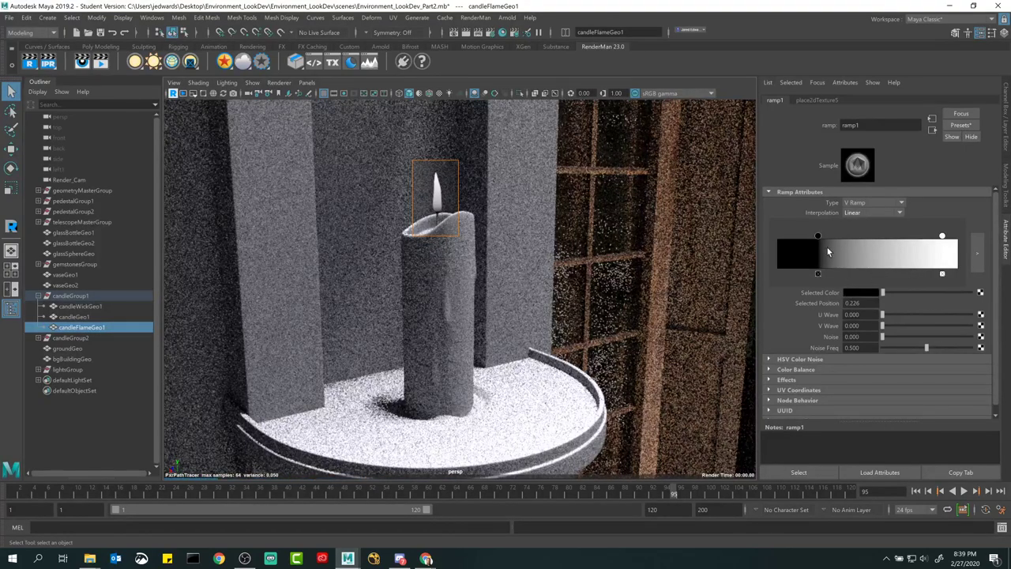
- Set the black point to dim grey-blue (H 196.464, S 0.277, V 0.235)
{"action": "left_click", "coordinate": [861, 293]}
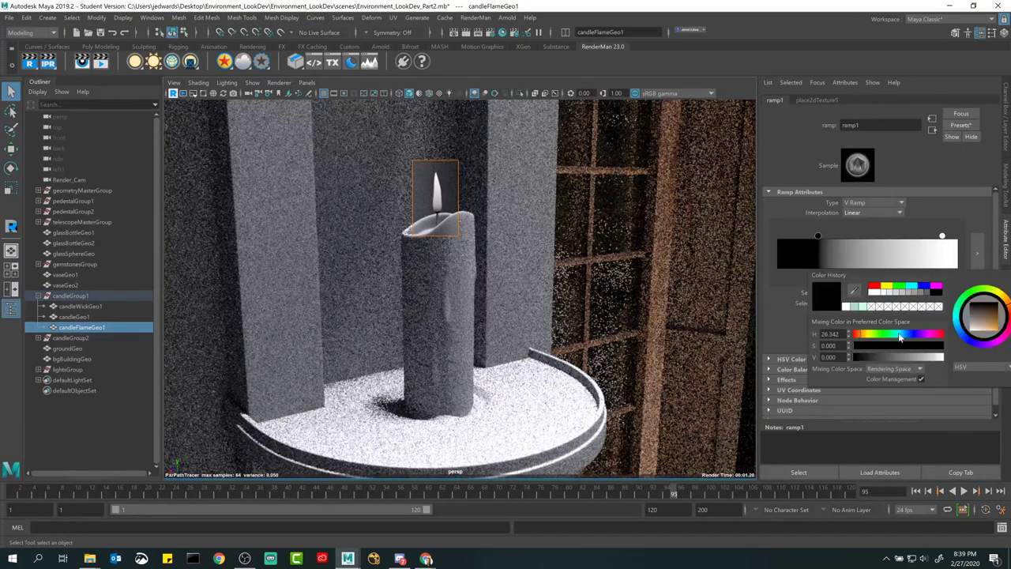
{"action": "left_click", "coordinate": [904, 337]}
{"action": "left_click_drag", "start_coordinate": [876, 357], "coordinate": [901, 357]}
{"action": "left_click", "coordinate": [872, 346]}
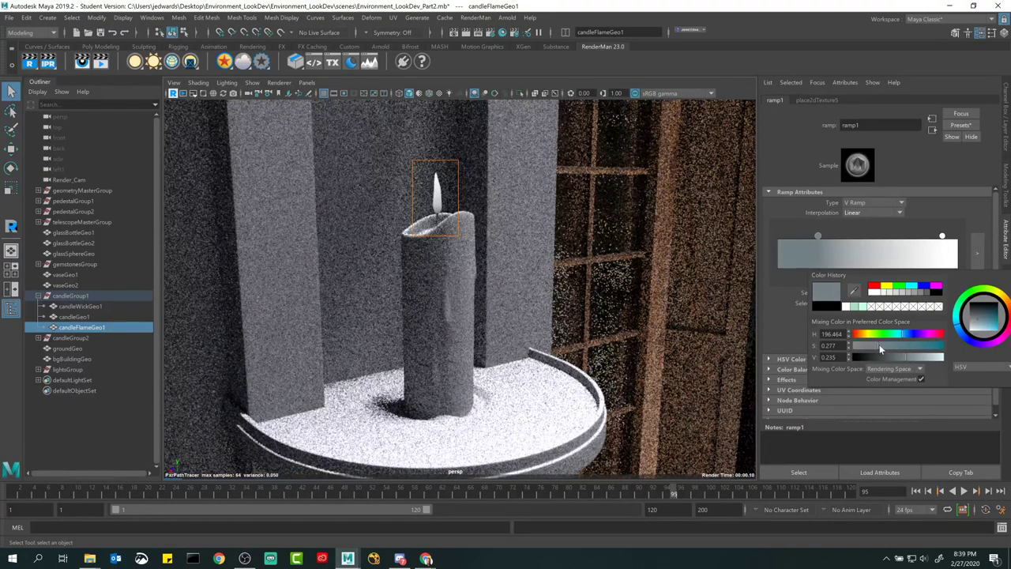
- Open the Medium Candle Flame 2K preview image in a new tab and close the search tab
{"action": "mouse_move", "coordinate": [427, 559]}
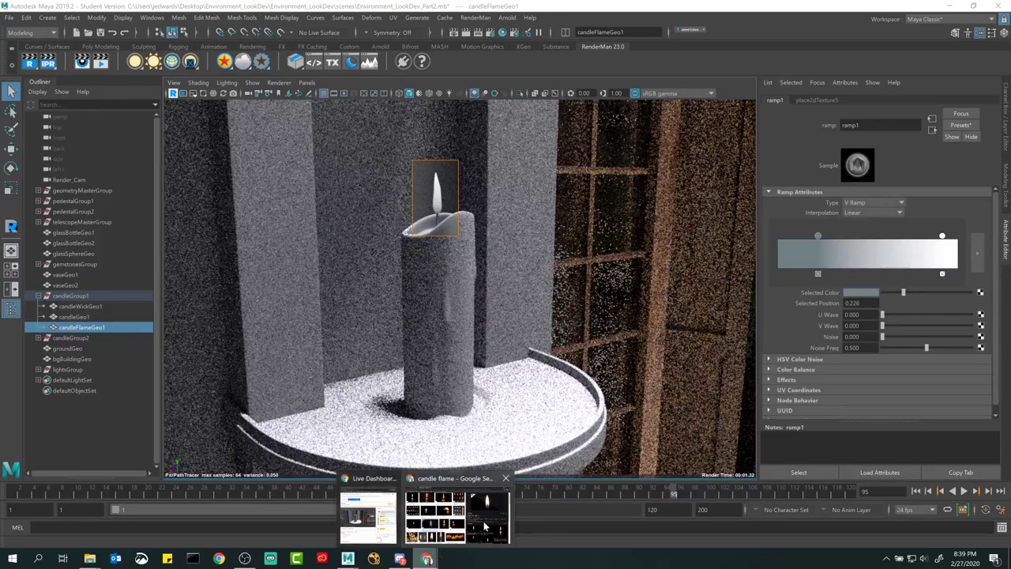
{"action": "left_click", "coordinate": [458, 517]}
{"action": "left_click_drag", "start_coordinate": [704, 66], "coordinate": [717, 49]}
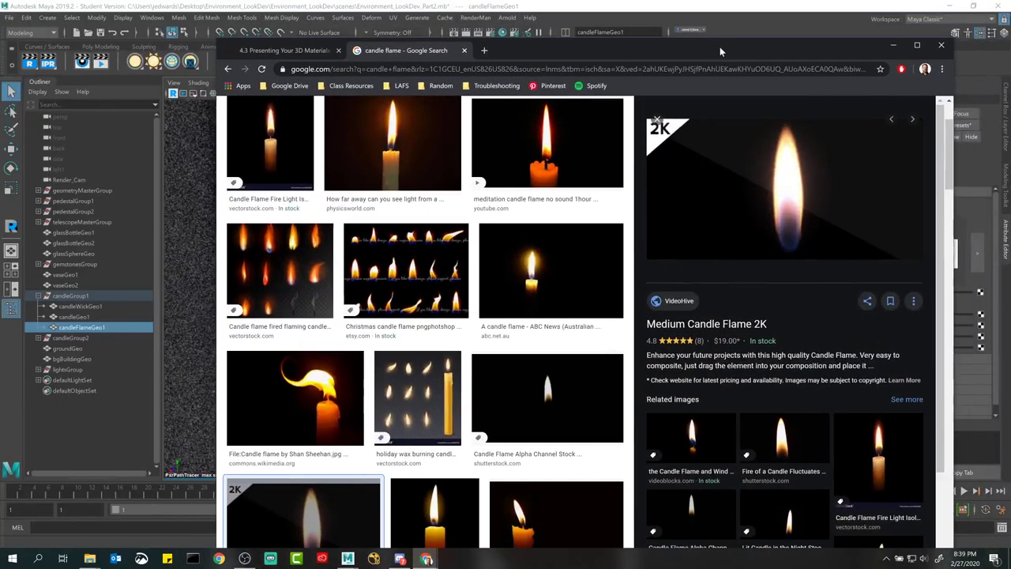
{"action": "right_click", "coordinate": [735, 237]}
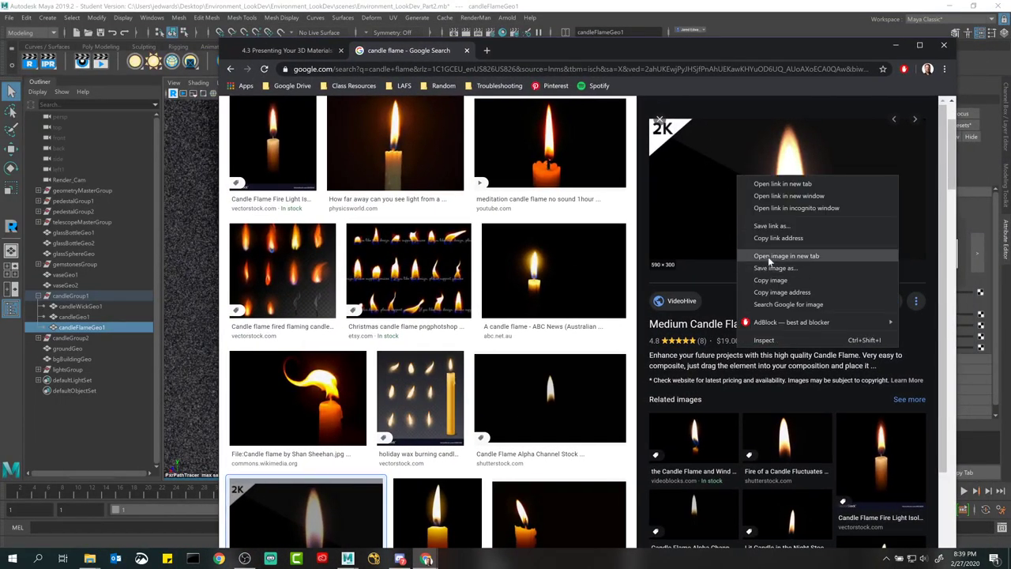
{"action": "left_click", "coordinate": [770, 257]}
{"action": "left_click", "coordinate": [466, 51]}
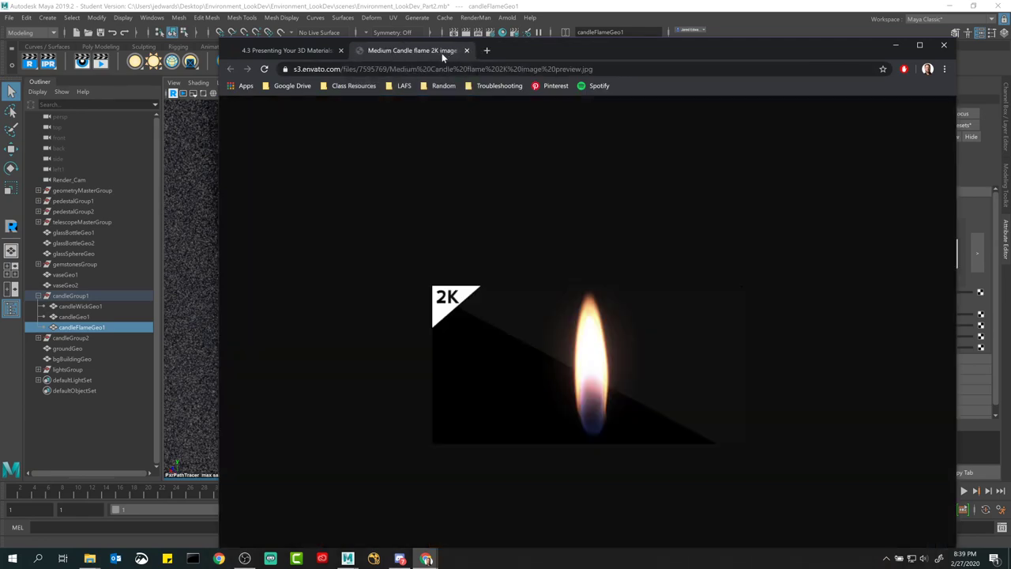
- Tear the image tab into its own window and place it beside a restored Maya window
{"action": "left_click_drag", "start_coordinate": [398, 53], "coordinate": [905, 451]}
{"action": "left_click", "coordinate": [920, 45]}
{"action": "left_click_drag", "start_coordinate": [983, 455], "coordinate": [839, 167]}
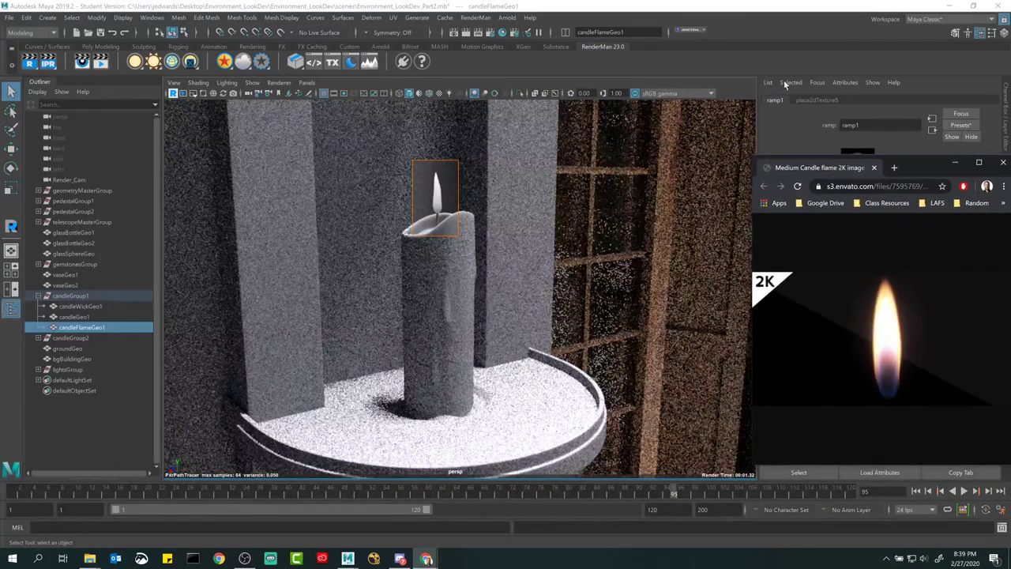
{"action": "double_click", "coordinate": [757, 8]}
{"action": "left_click_drag", "start_coordinate": [900, 170], "coordinate": [1010, 144]}
- Restart the live RenderMan viewport render, restricted to a region around the flame
{"action": "left_click", "coordinate": [706, 9]}
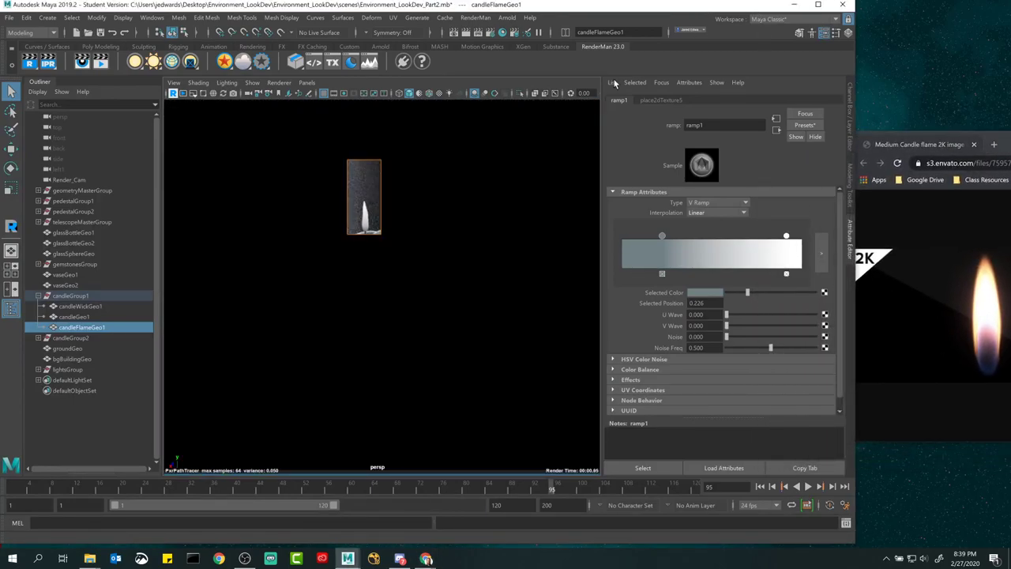
{"action": "left_click", "coordinate": [173, 94]}
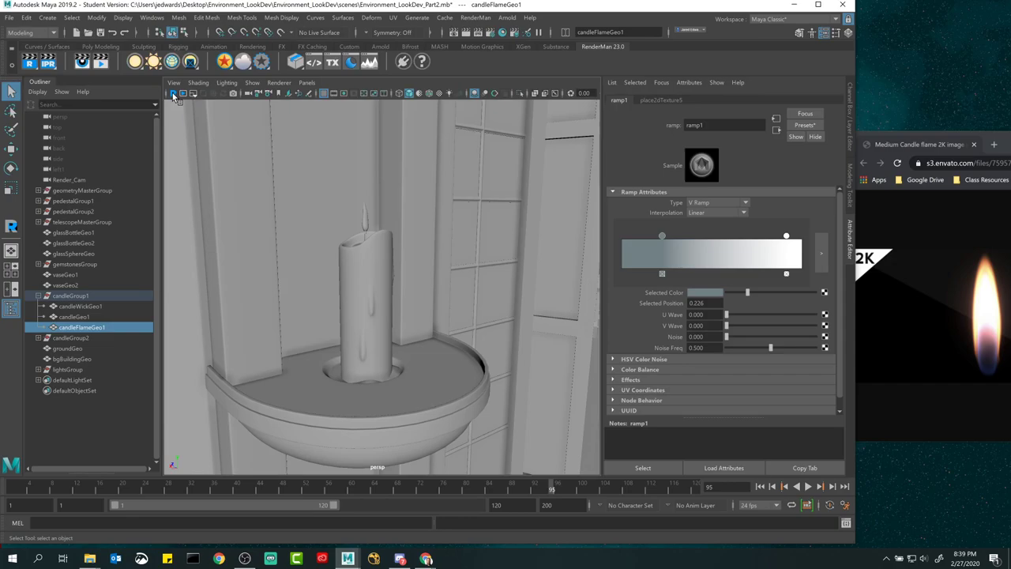
{"action": "left_click", "coordinate": [173, 94]}
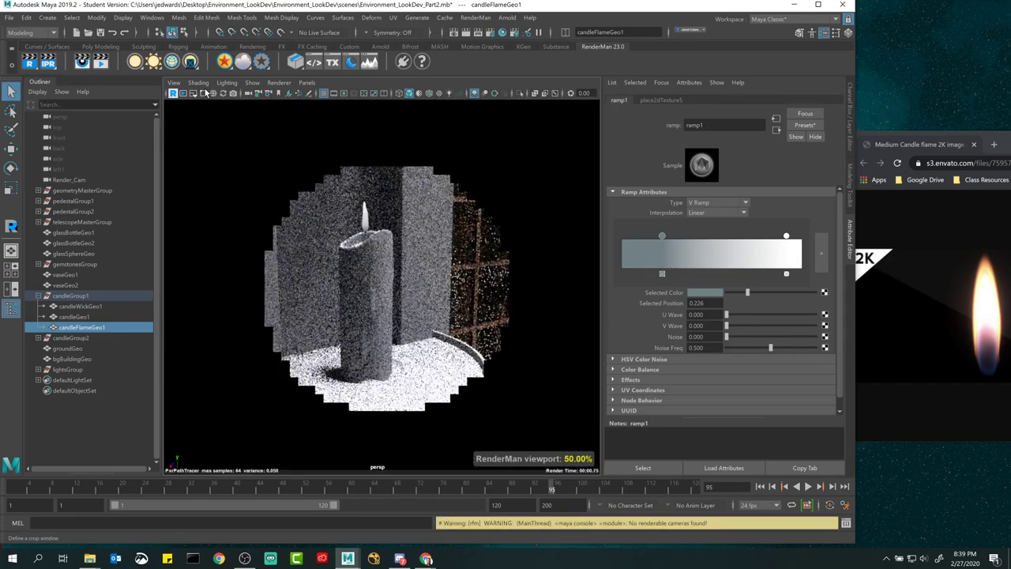
{"action": "left_click", "coordinate": [203, 93]}
{"action": "left_click_drag", "start_coordinate": [348, 188], "coordinate": [385, 257]}
{"action": "left_click", "coordinate": [203, 93]}
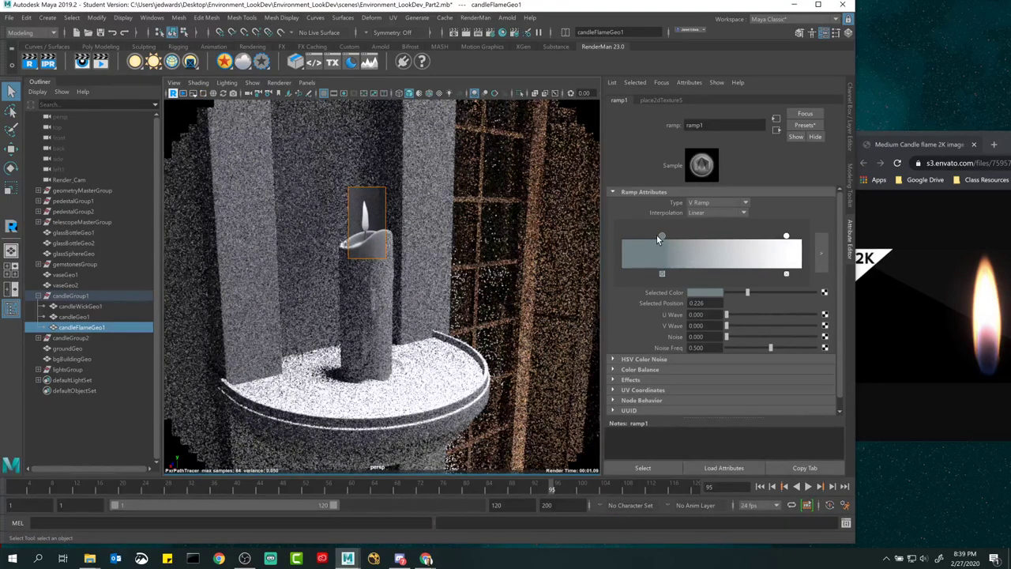
- Set the ramp's dark base point to a saturated deep blue
{"action": "left_click", "coordinate": [703, 293]}
{"action": "left_click", "coordinate": [704, 293]}
{"action": "left_click", "coordinate": [778, 344]}
{"action": "left_click_drag", "start_coordinate": [777, 354], "coordinate": [801, 355]}
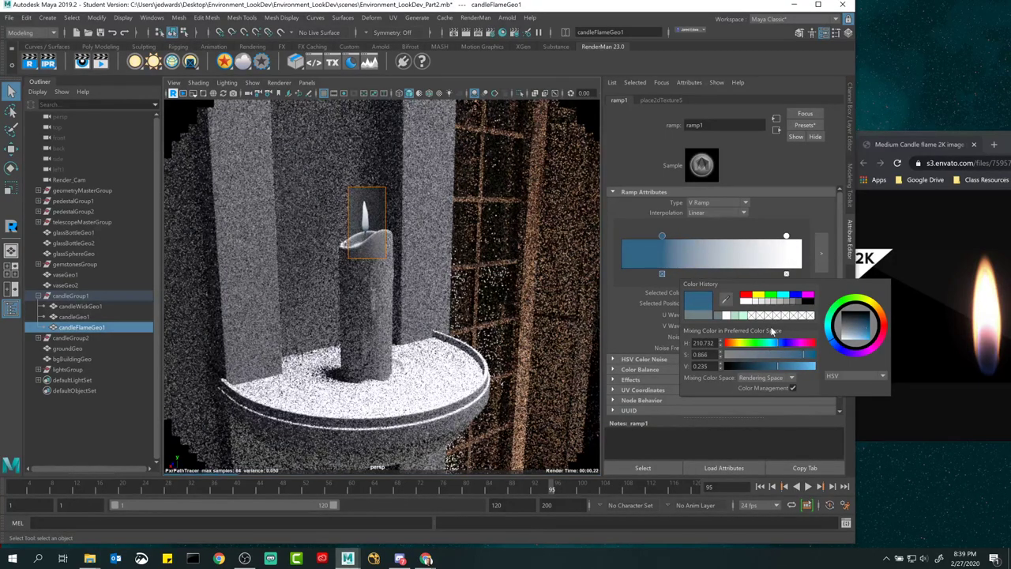
{"action": "left_click_drag", "start_coordinate": [778, 345], "coordinate": [782, 345]}
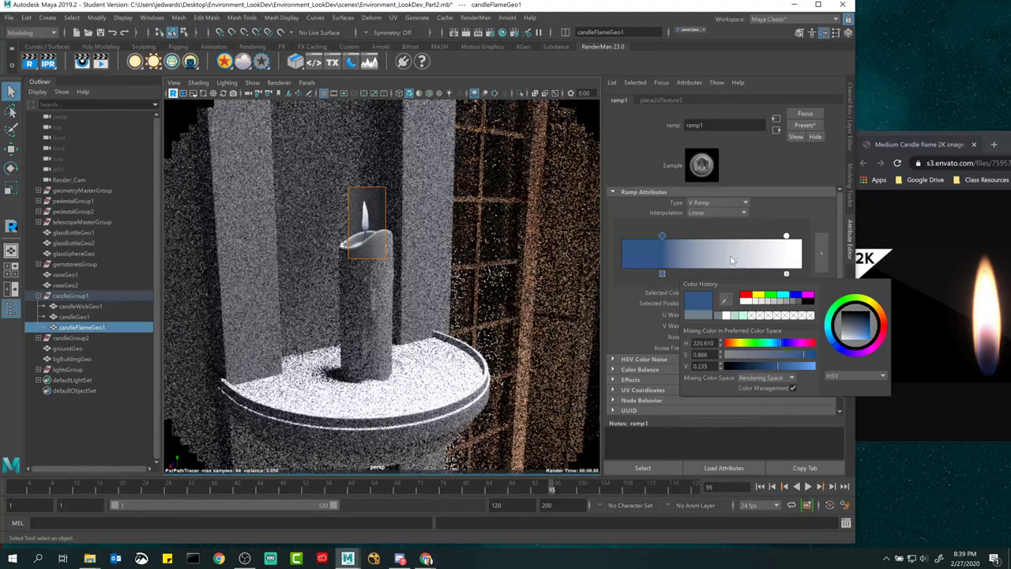
- Add and remove an extra ramp entry, then move the white entry to about 0.545
{"action": "left_click", "coordinate": [707, 250]}
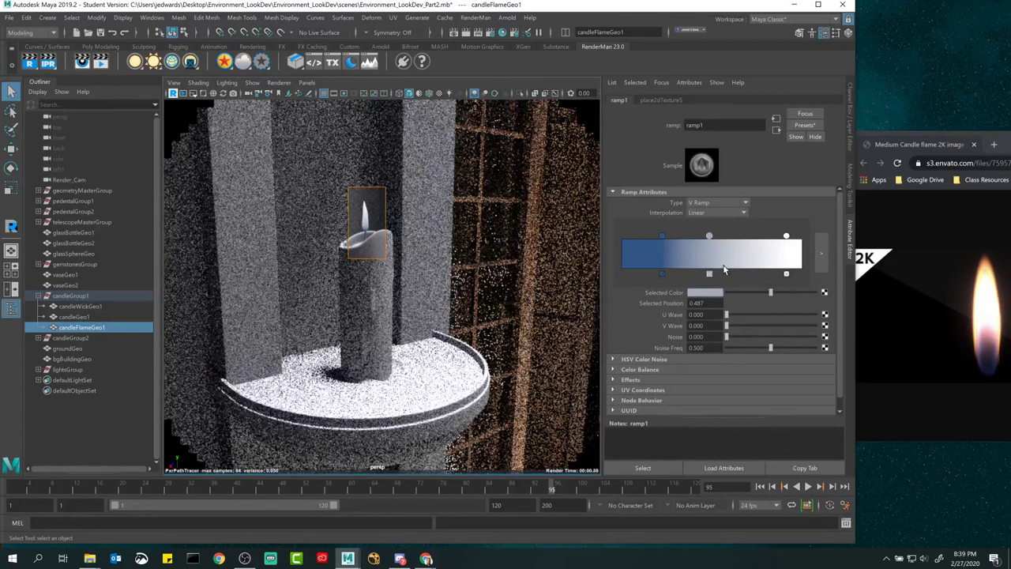
{"action": "left_click", "coordinate": [709, 274]}
{"action": "left_click_drag", "start_coordinate": [786, 237], "coordinate": [701, 238]}
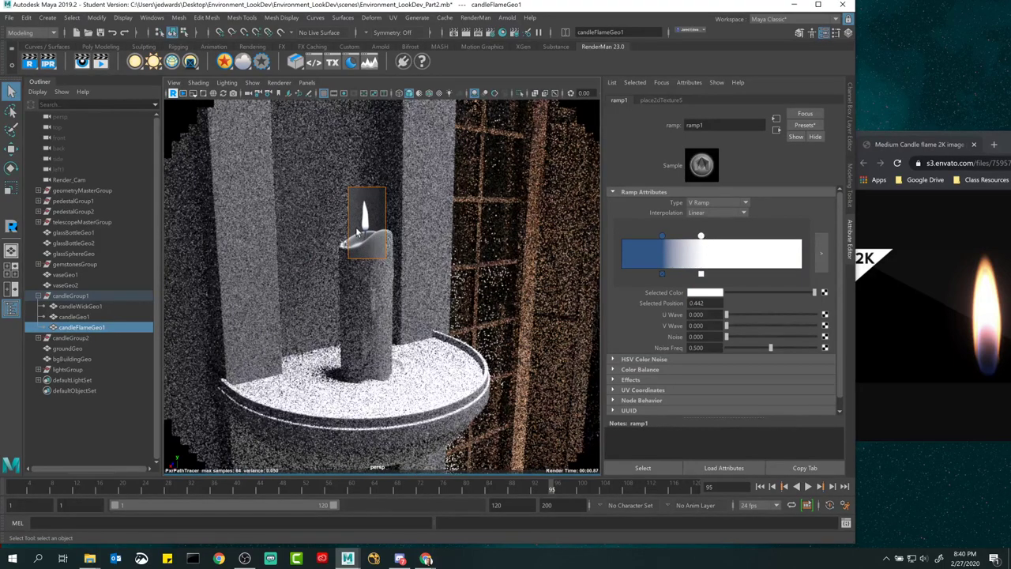
{"action": "left_click_drag", "start_coordinate": [699, 240], "coordinate": [720, 240]}
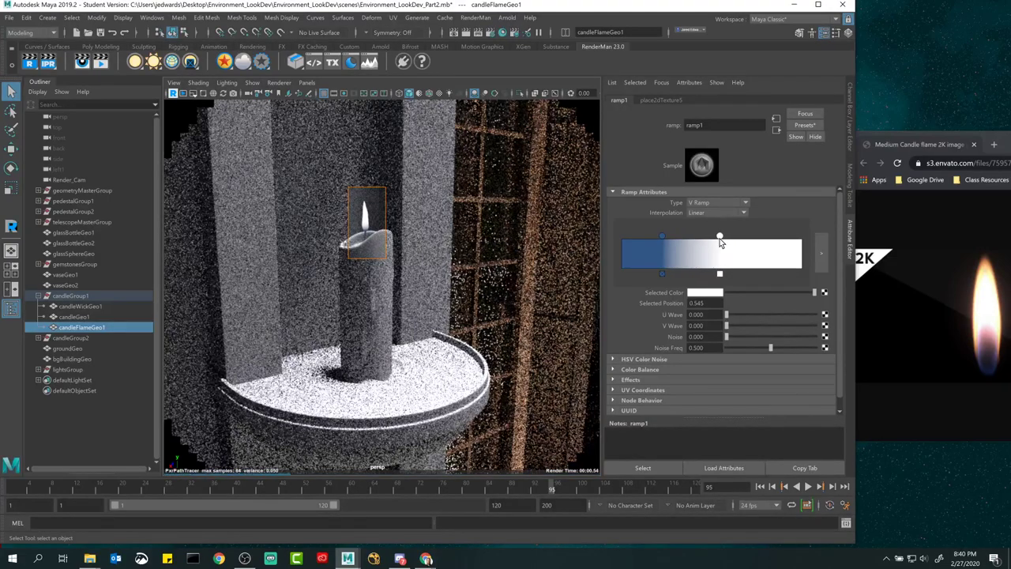
- Move the top ramp entry higher and tint it orange with hue about 13 and raised saturation
{"action": "left_click_drag", "start_coordinate": [719, 239], "coordinate": [801, 237]}
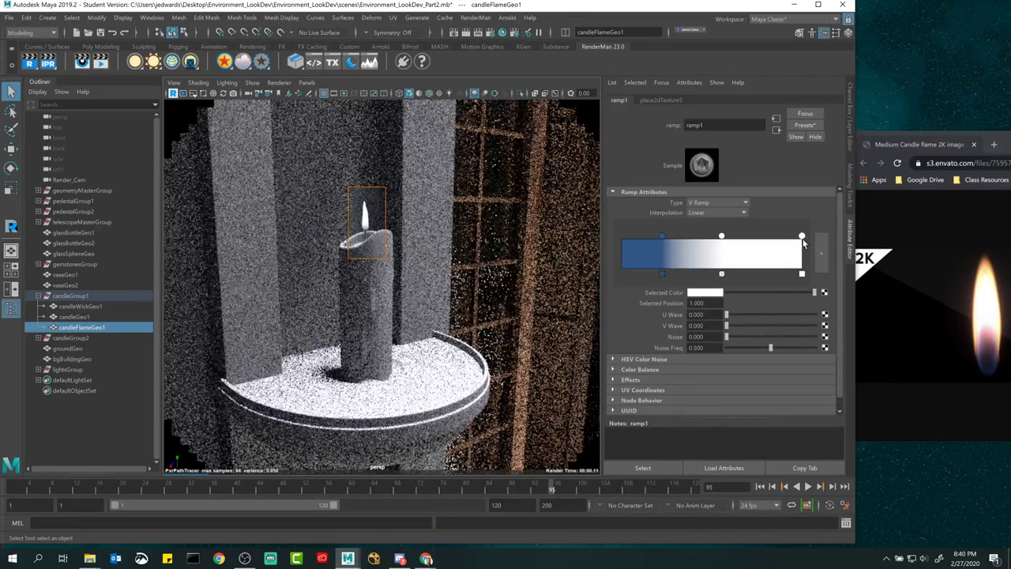
{"action": "left_click", "coordinate": [715, 293]}
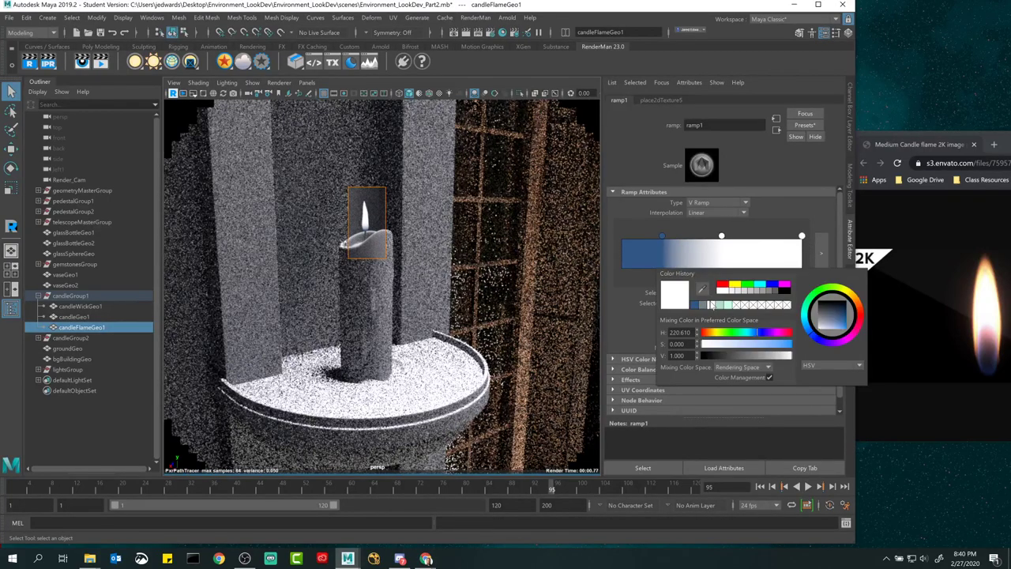
{"action": "left_click", "coordinate": [711, 333]}
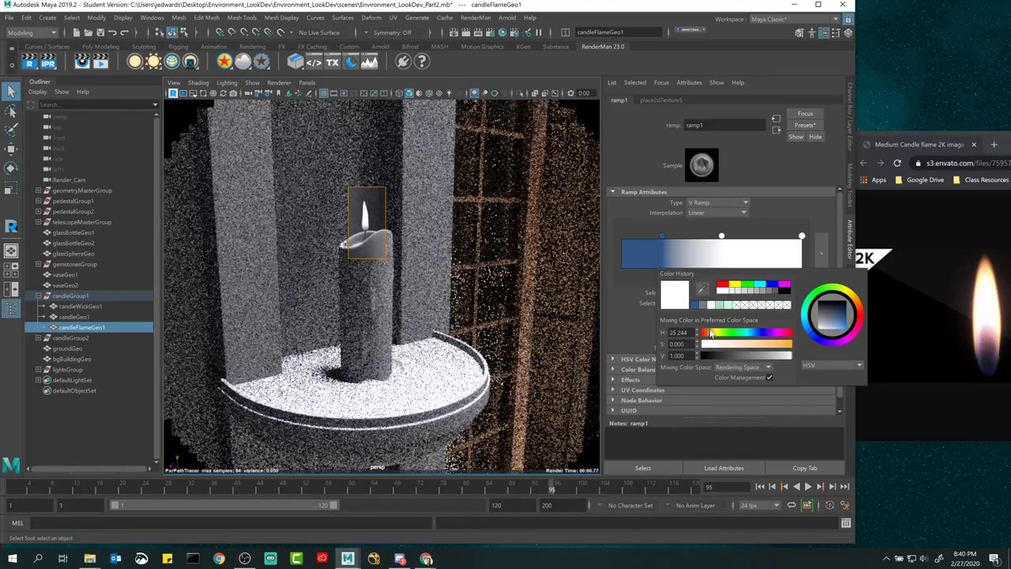
{"action": "left_click", "coordinate": [708, 334]}
{"action": "left_click_drag", "start_coordinate": [721, 344], "coordinate": [784, 346]}
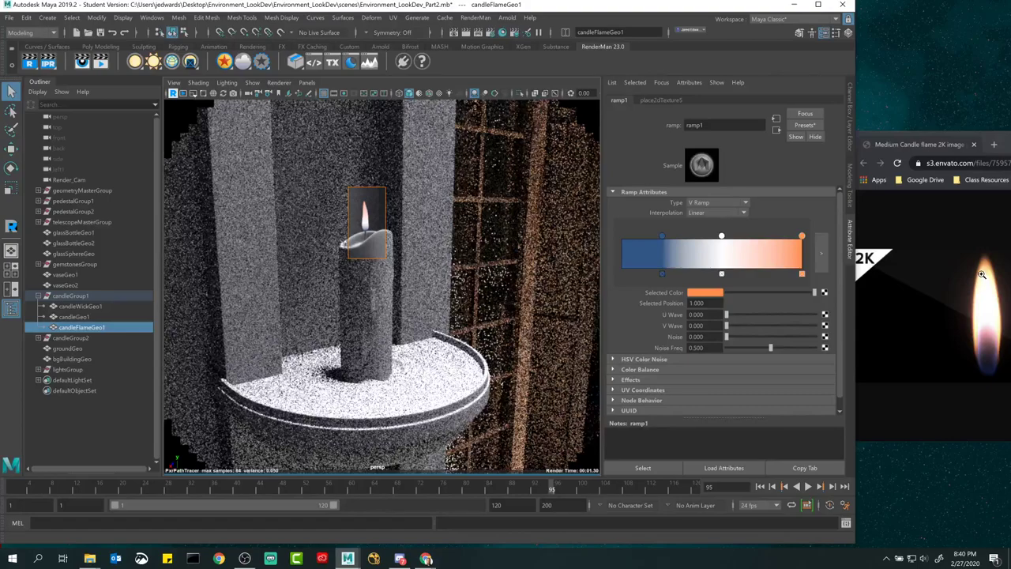
- Delete the white entry, move orange to 0.433, and add orange entries up to 0.959
{"action": "left_click", "coordinate": [722, 274]}
{"action": "left_click_drag", "start_coordinate": [802, 238], "coordinate": [698, 238]}
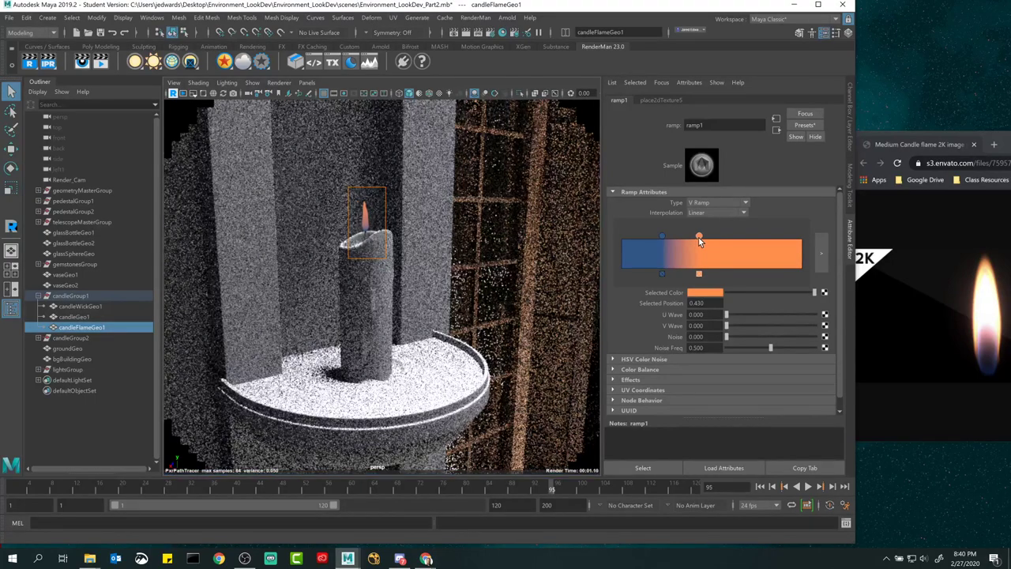
{"action": "left_click", "coordinate": [741, 247]}
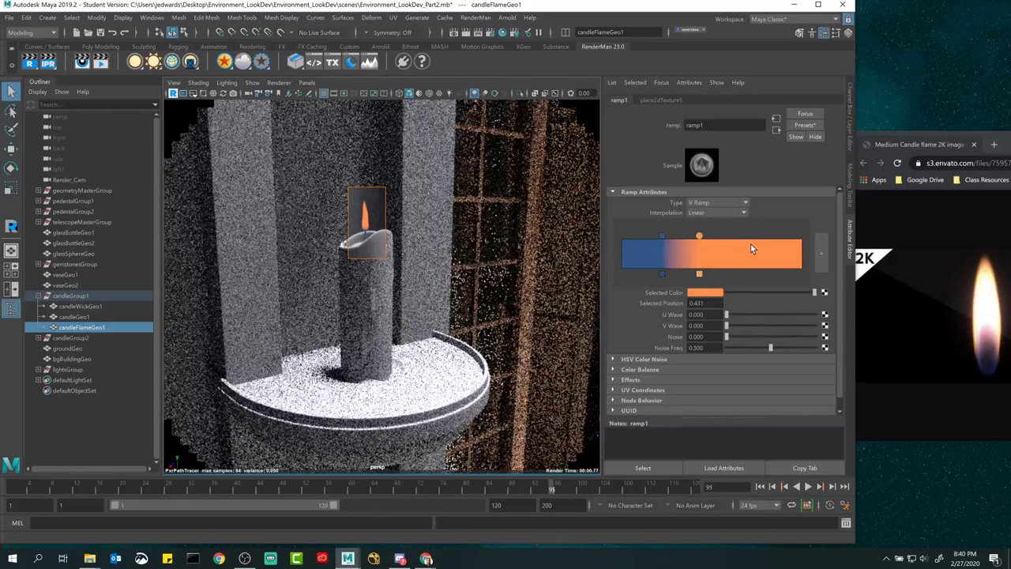
{"action": "left_click", "coordinate": [767, 247]}
{"action": "left_click_drag", "start_coordinate": [791, 249], "coordinate": [795, 249]}
- Select the ramp entry at 0.669 and open its Selected Color brightness value
{"action": "left_click", "coordinate": [742, 238]}
{"action": "left_click", "coordinate": [706, 292]}
{"action": "double_click", "coordinate": [669, 355]}
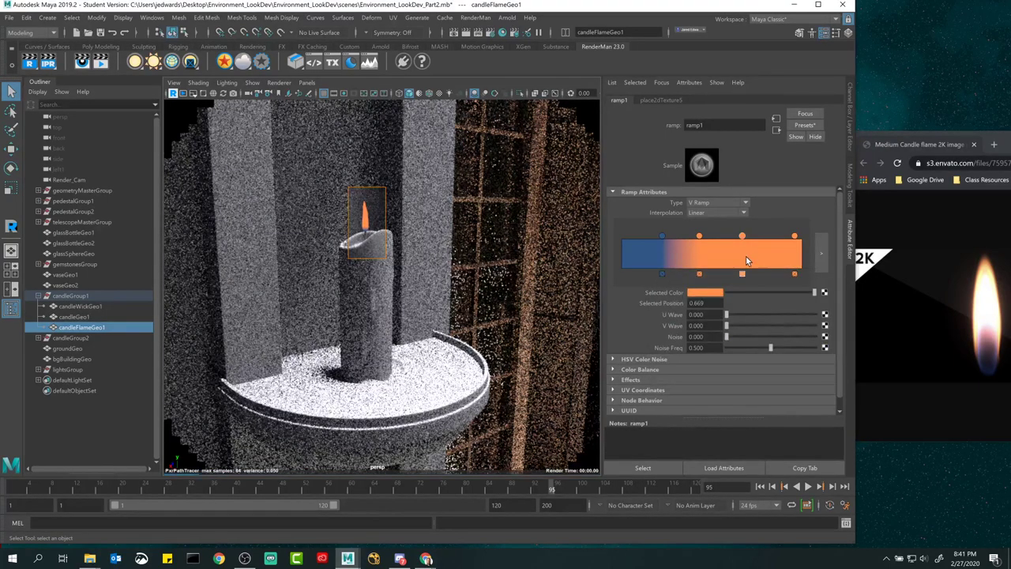
{"action": "left_click", "coordinate": [717, 292]}
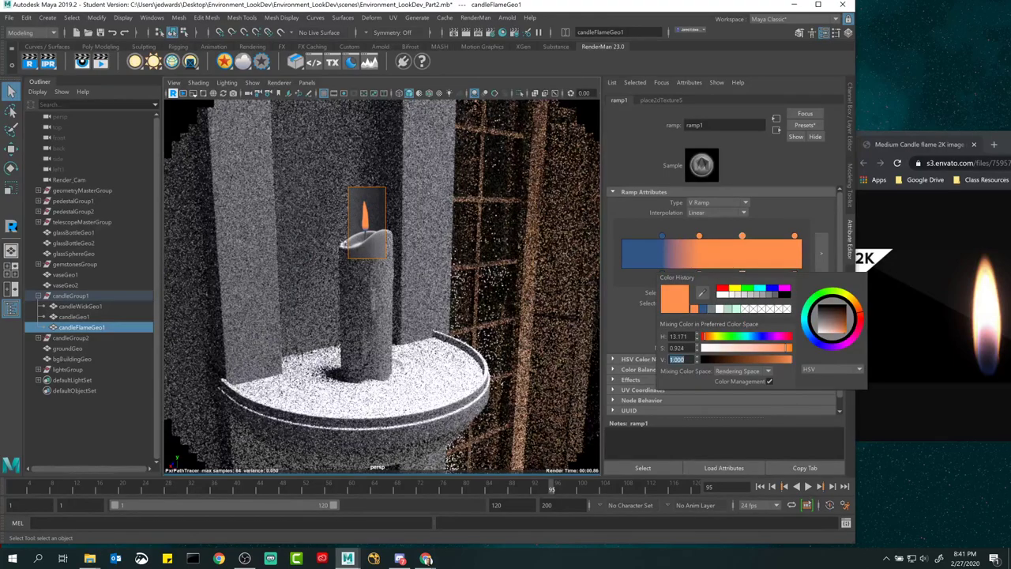
- Raise that entry's V brightness stepwise through 1.5, 2, 4, 6 and 8 to 16
{"action": "type", "text": "1.5"}
{"action": "key", "text": "Return"}
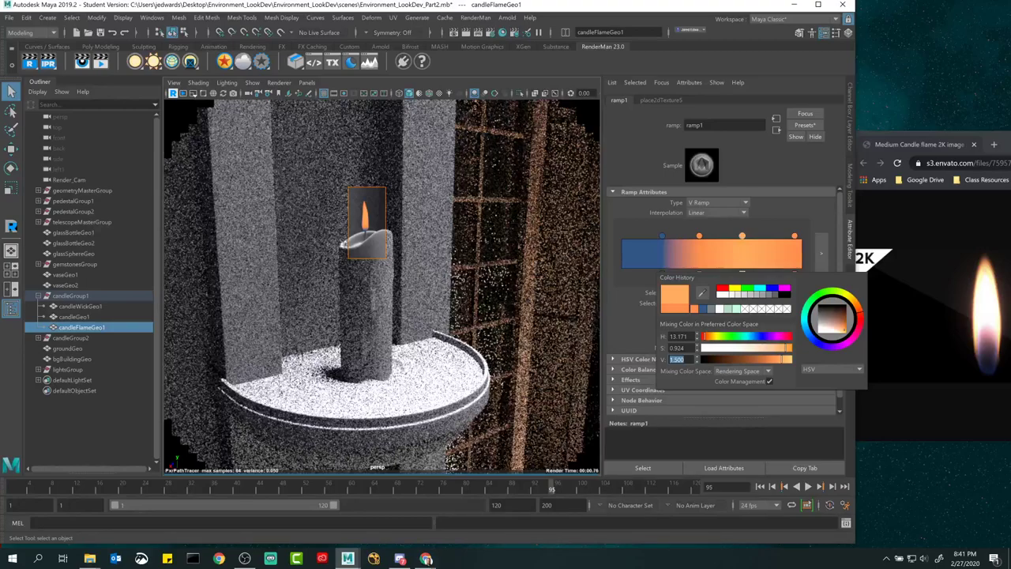
{"action": "type", "text": "2"}
{"action": "key", "text": "Return"}
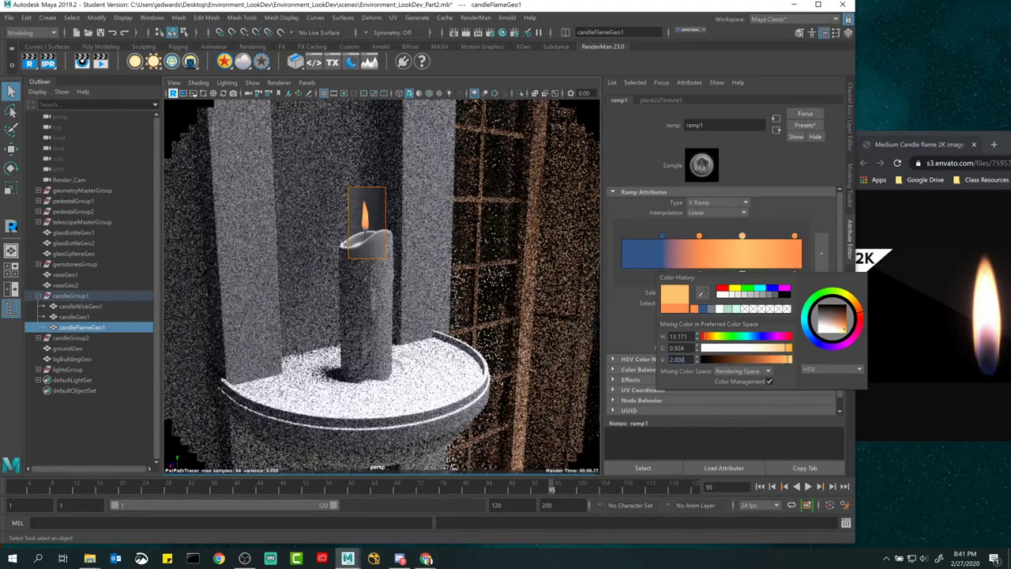
{"action": "type", "text": "4"}
{"action": "key", "text": "Return"}
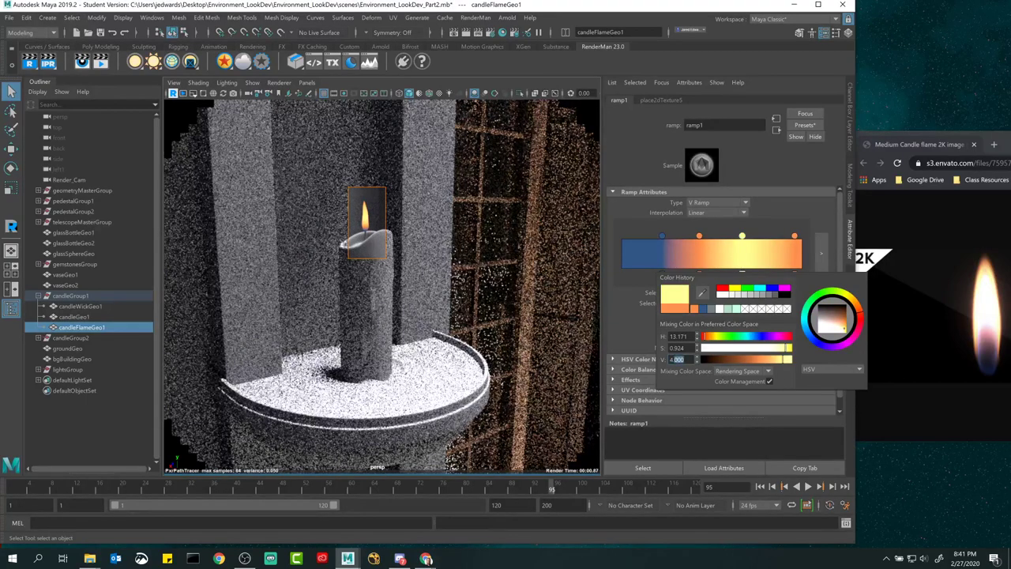
{"action": "type", "text": "6"}
{"action": "key", "text": "Return"}
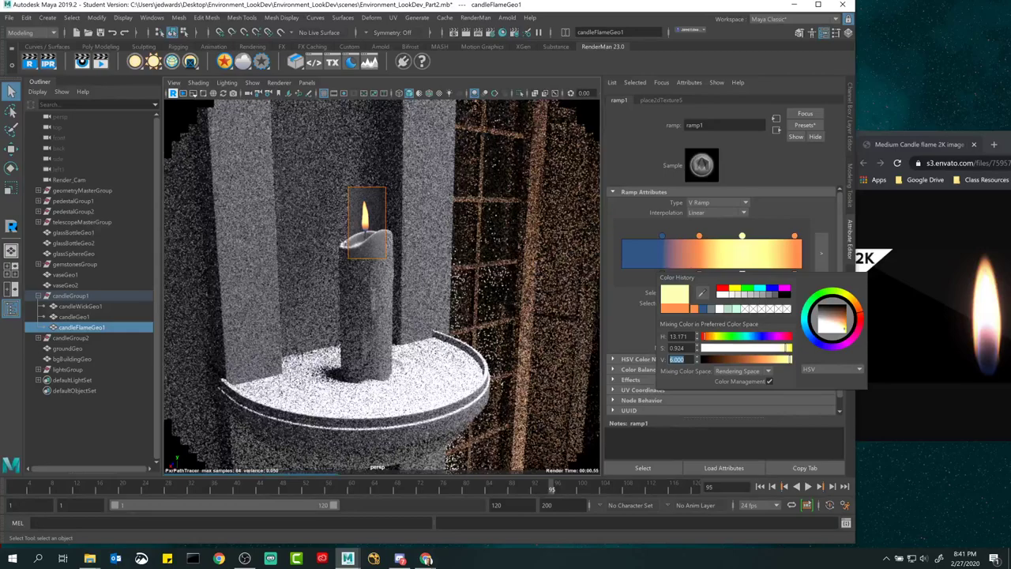
{"action": "type", "text": "8"}
{"action": "key", "text": "Return"}
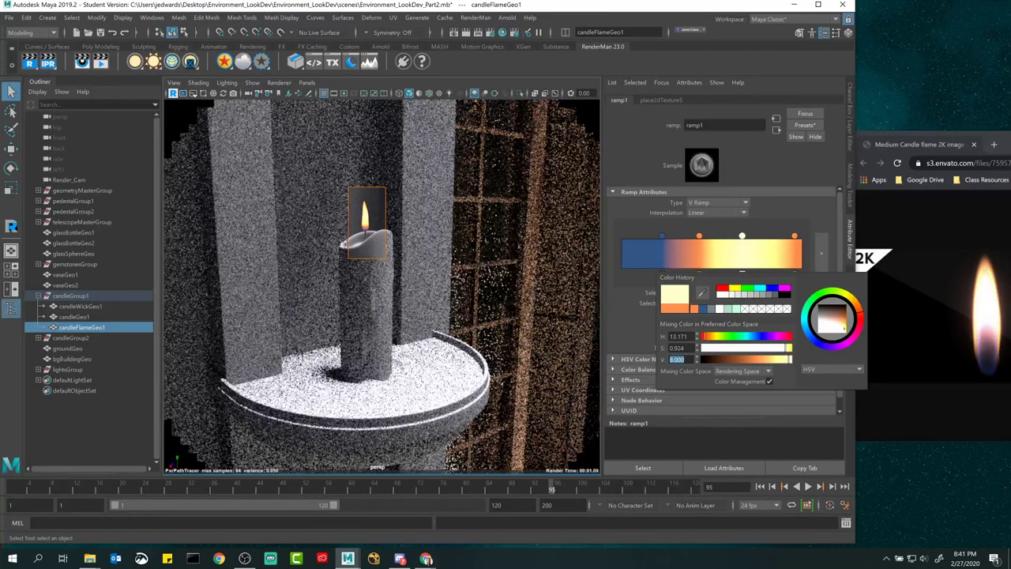
{"action": "type", "text": "16"}
{"action": "key", "text": "Return"}
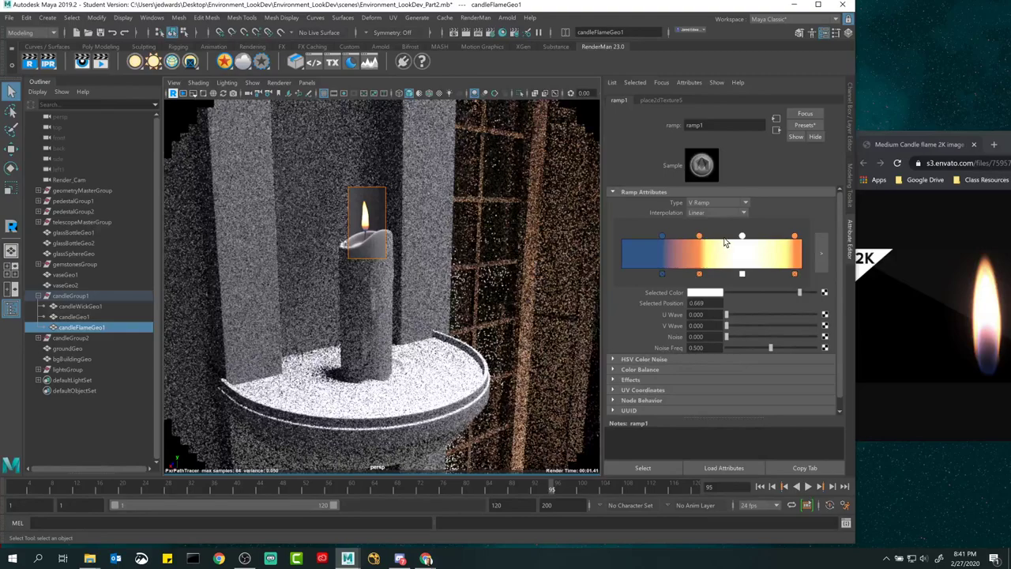
- Raise the top orange ramp entry's colour value (V) to 5
{"action": "left_click", "coordinate": [794, 237]}
{"action": "left_click", "coordinate": [713, 295]}
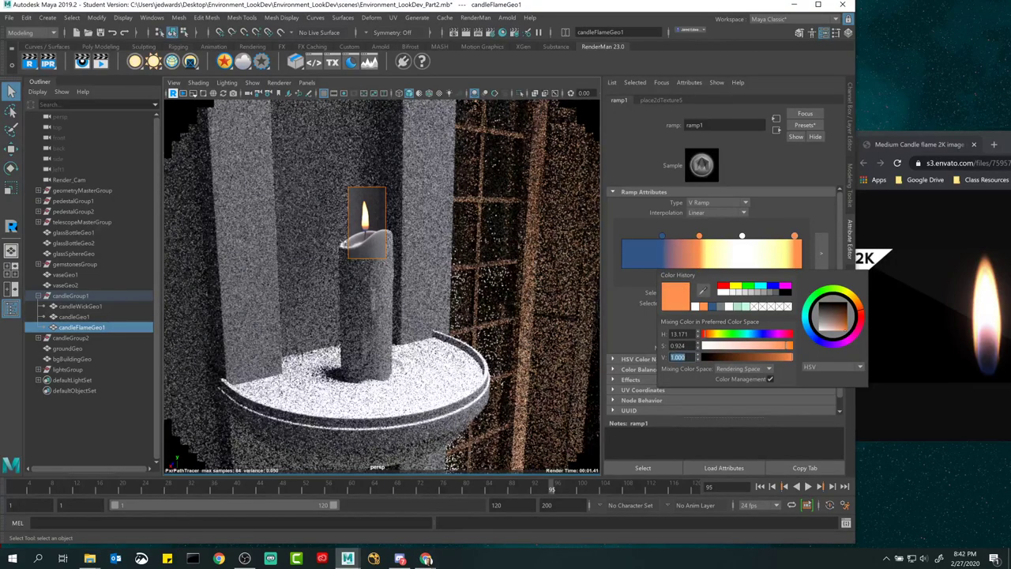
{"action": "type", "text": "5"}
{"action": "key", "text": "Return"}
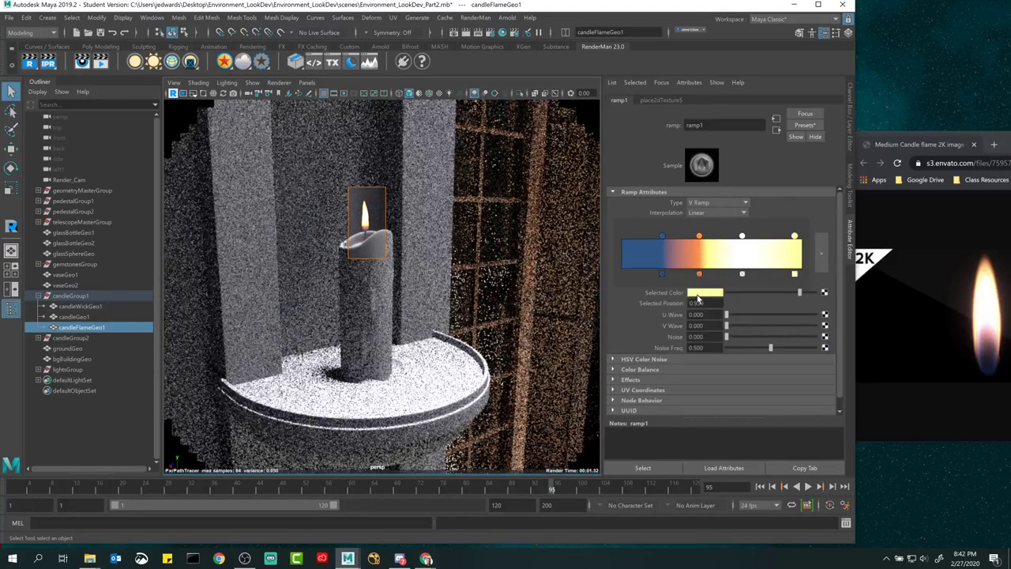
{"action": "left_click", "coordinate": [707, 294]}
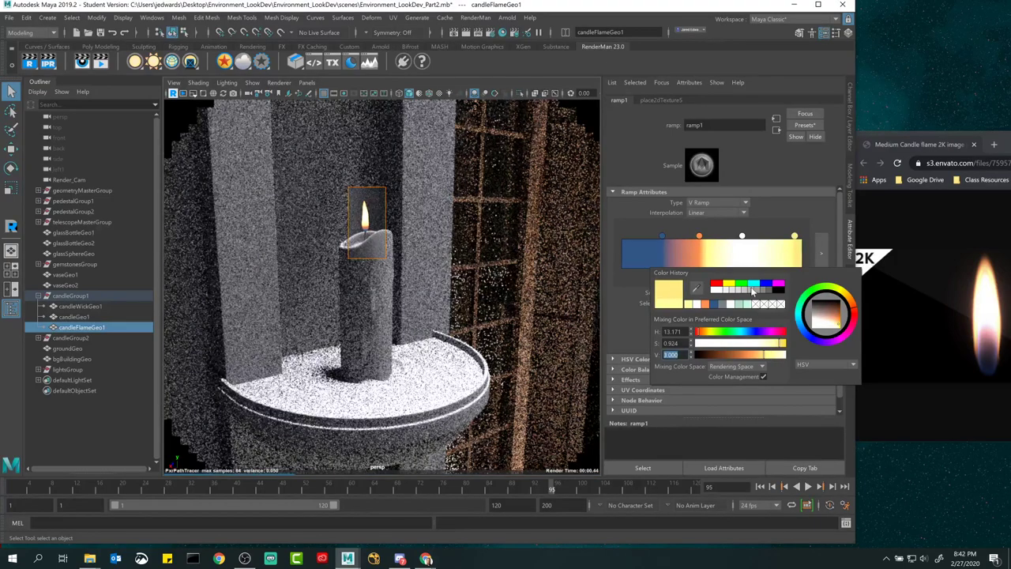
- Turn the ramp entry at 0.431 pale yellow using Color History
{"action": "left_click", "coordinate": [699, 236]}
{"action": "left_click", "coordinate": [706, 294]}
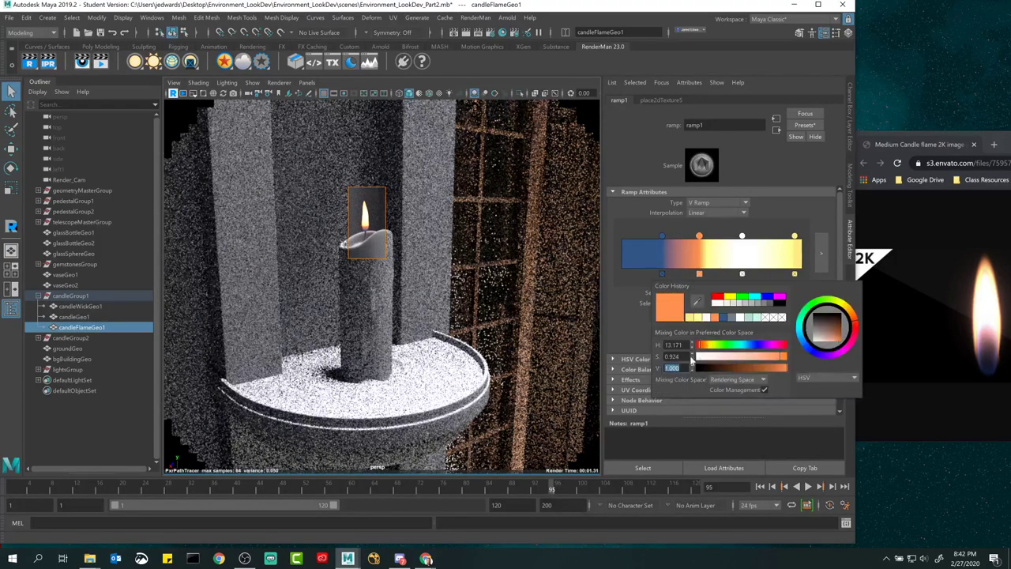
{"action": "left_click", "coordinate": [672, 368]}
{"action": "left_click", "coordinate": [689, 317]}
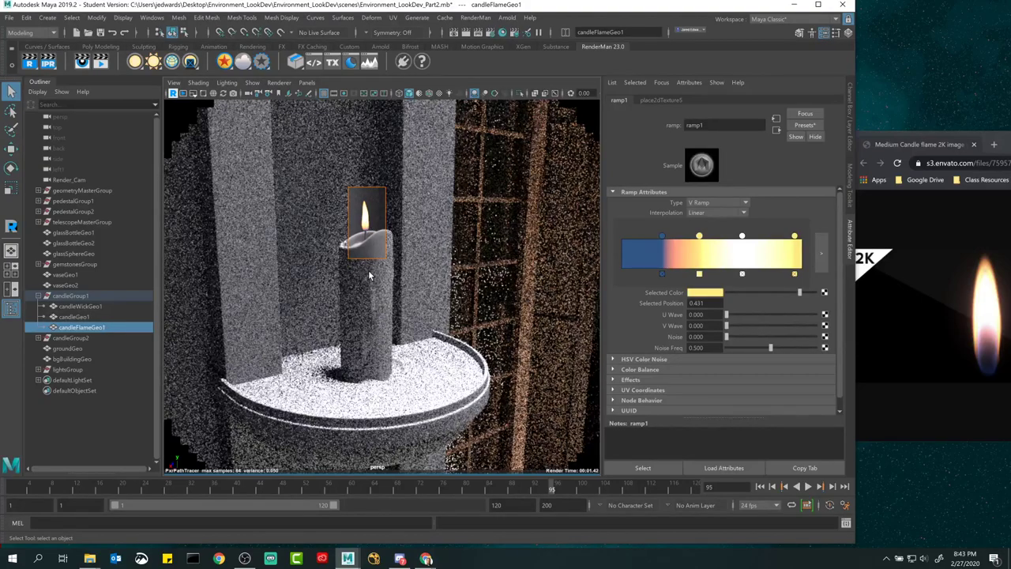
- Stop the IPR render and give the wick a new PxrSurface named Wick_Material
{"action": "left_click", "coordinate": [174, 93]}
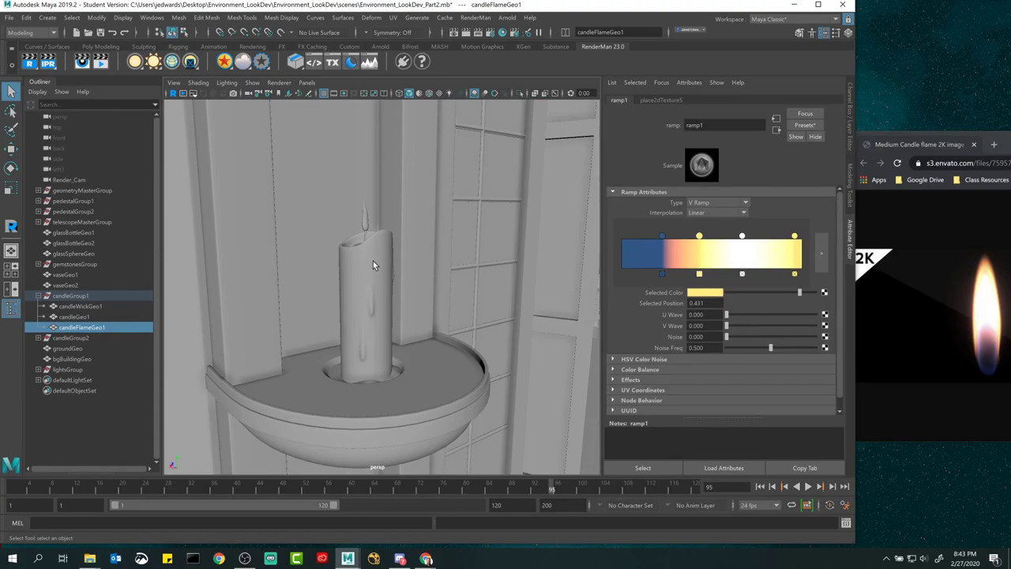
{"action": "left_click", "coordinate": [365, 236]}
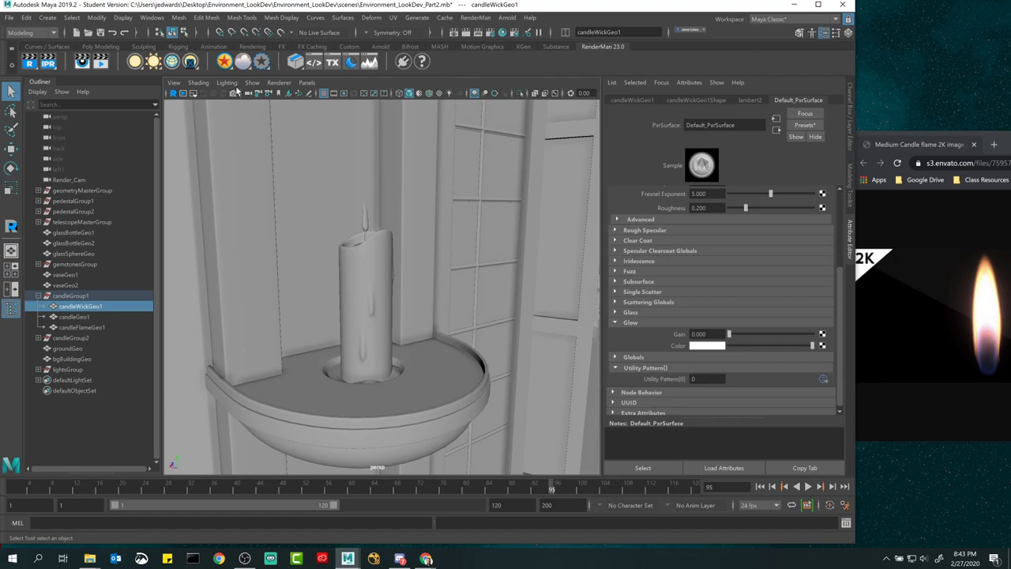
{"action": "left_click", "coordinate": [226, 62]}
{"action": "left_click", "coordinate": [237, 65]}
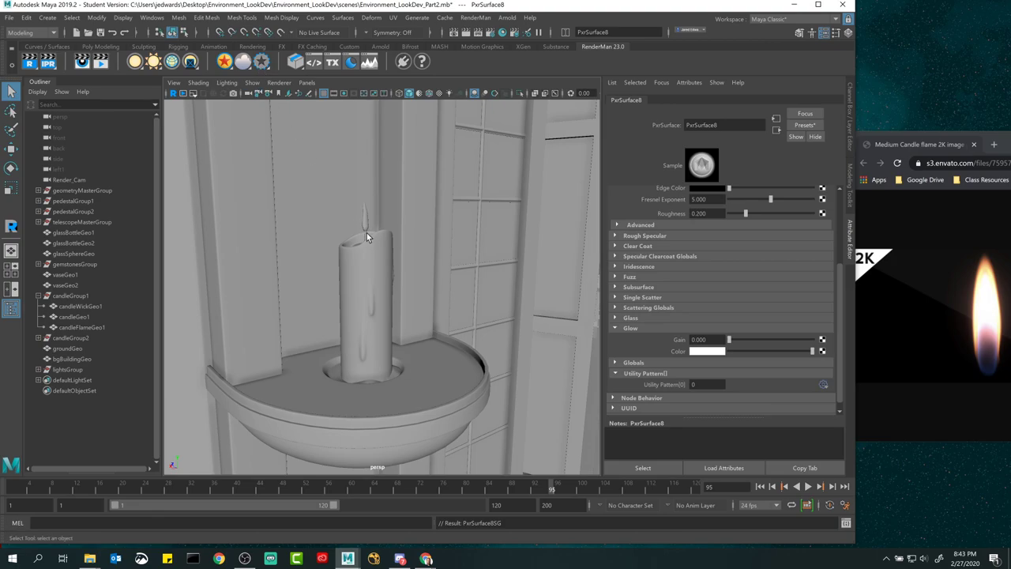
{"action": "double_click", "coordinate": [754, 125]}
{"action": "type", "text": "Wick_Material"}
{"action": "key", "text": "Return"}
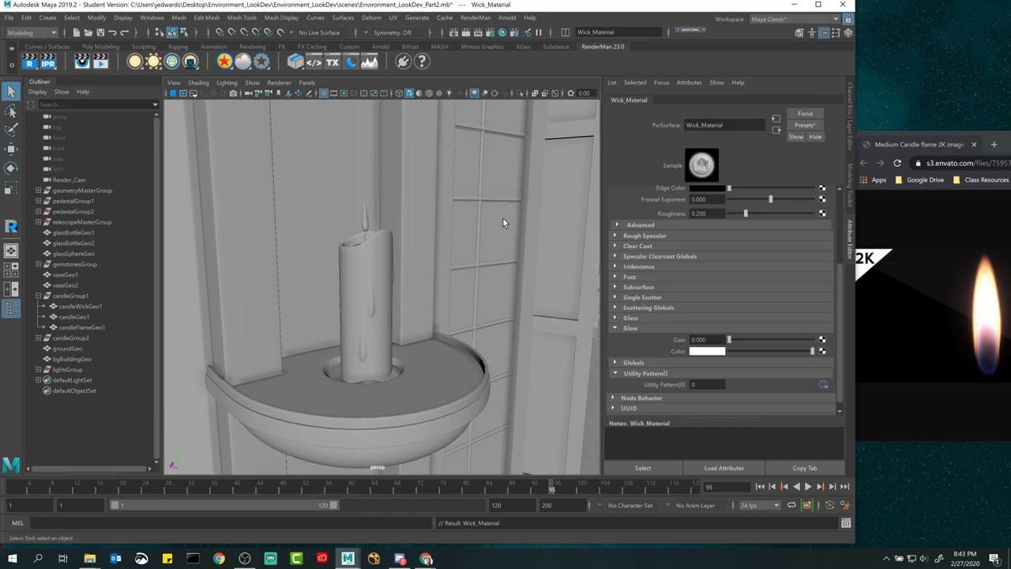
- Darken Wick_Material's diffuse colour, set specular roughness 0.5, and restart the IPR render
{"action": "scroll", "coordinate": [799, 297], "scroll_direction": "up", "scroll_amount": 5}
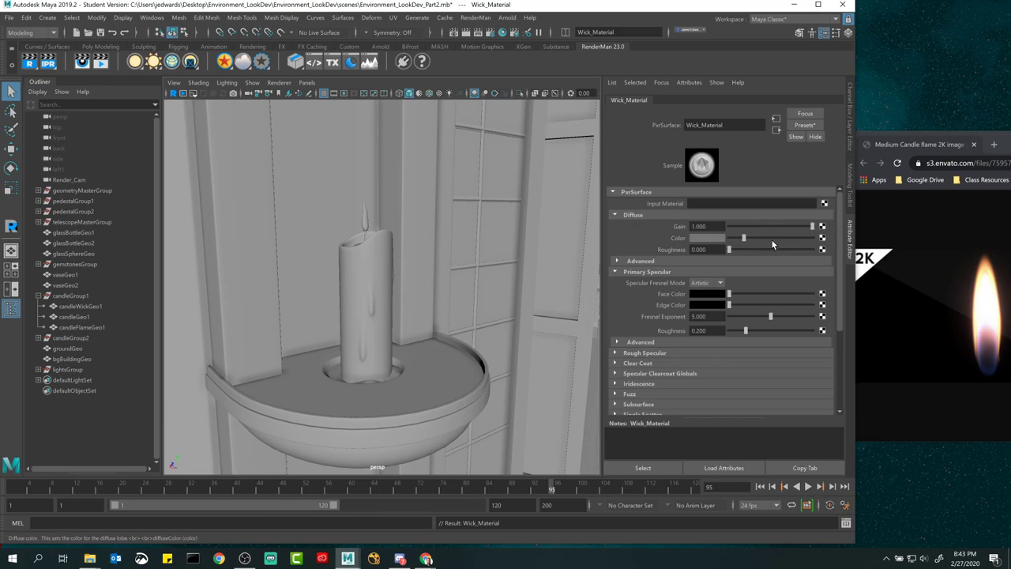
{"action": "left_click_drag", "start_coordinate": [740, 238], "coordinate": [730, 238]}
{"action": "left_click_drag", "start_coordinate": [728, 294], "coordinate": [759, 305]}
{"action": "left_click", "coordinate": [705, 330]}
{"action": "type", "text": "0.5"}
{"action": "key", "text": "Return"}
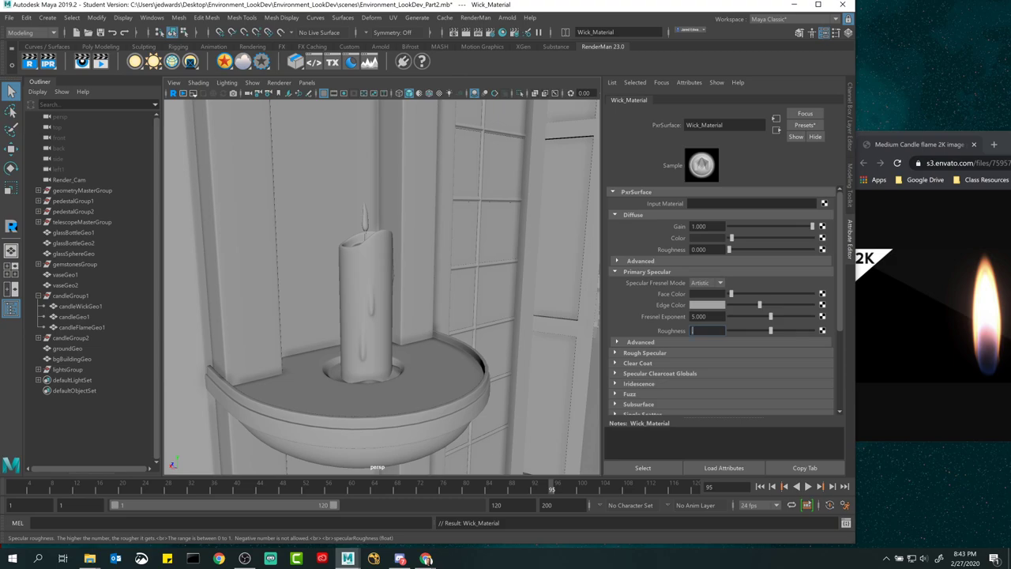
{"action": "key", "text": "Return"}
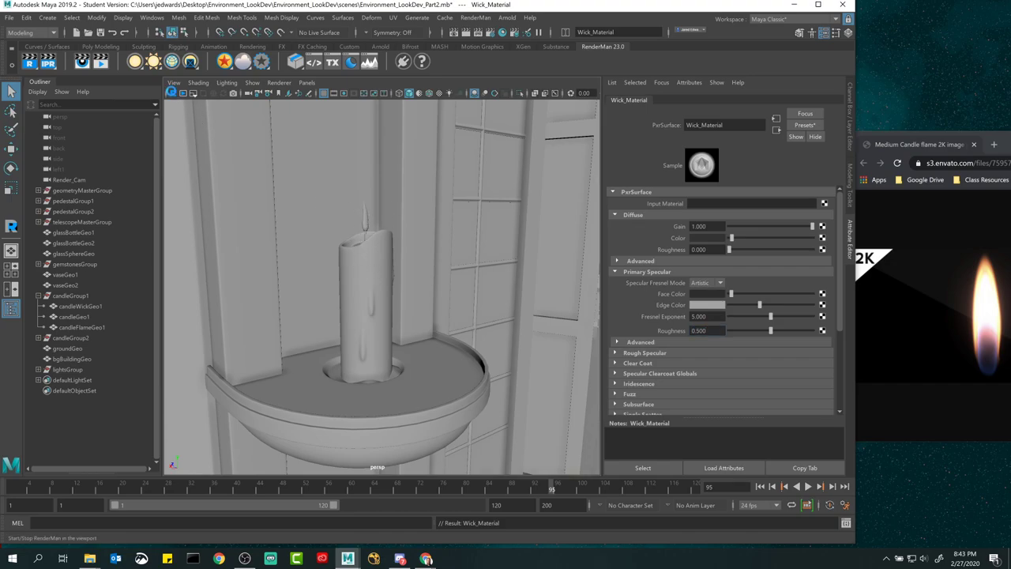
{"action": "left_click", "coordinate": [170, 92]}
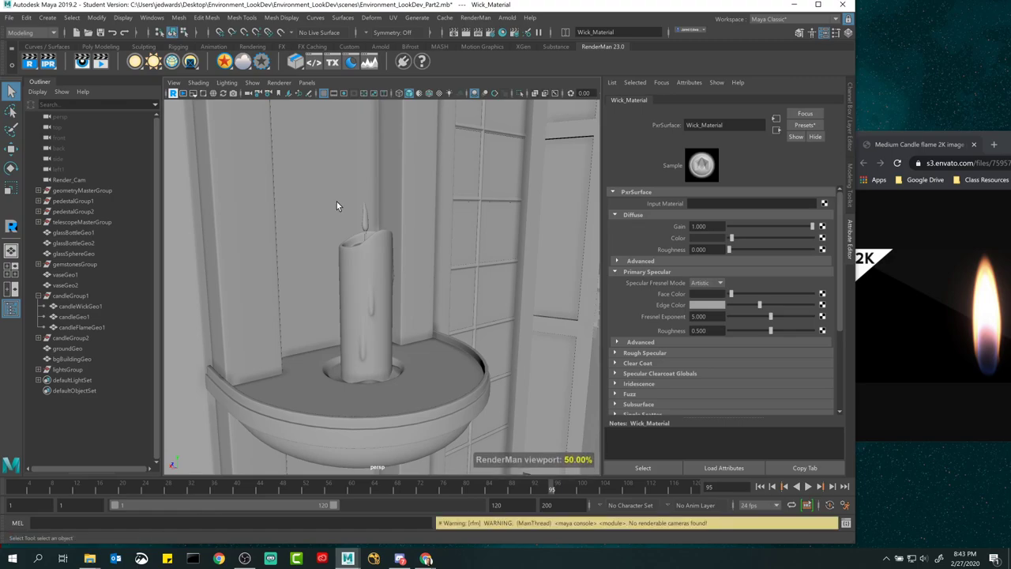
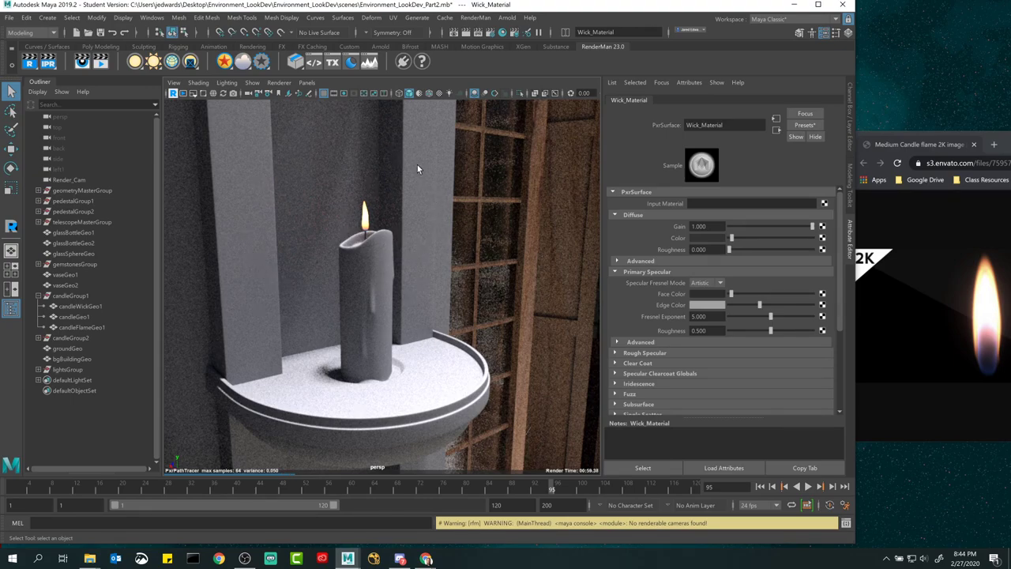
- Select candleFlameGeo1 and inspect its Flame_Material and ramp1 texture settings
{"action": "left_click", "coordinate": [364, 220]}
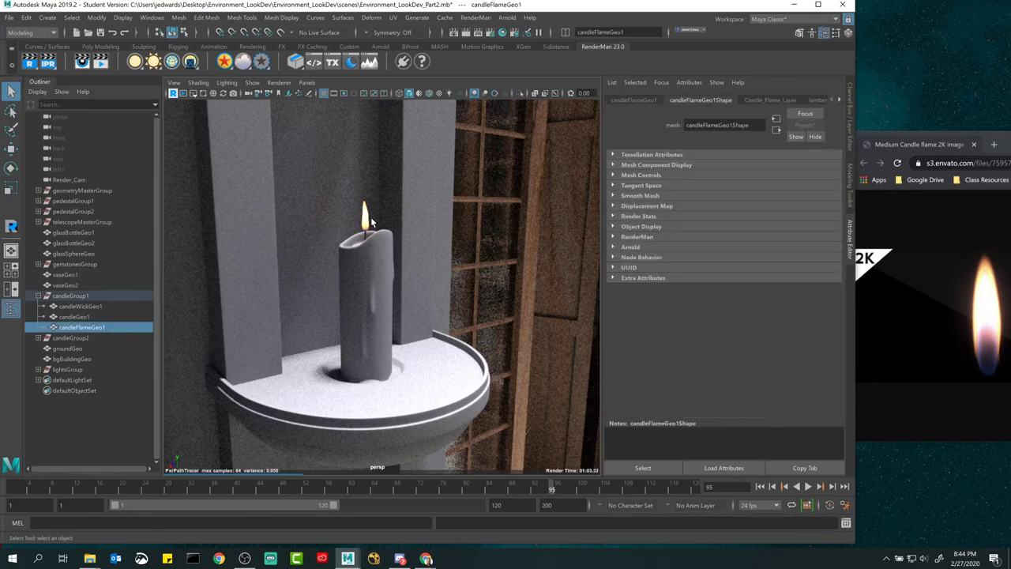
{"action": "left_click", "coordinate": [839, 100]}
{"action": "left_click", "coordinate": [821, 100]}
{"action": "scroll", "coordinate": [688, 361], "scroll_direction": "down", "scroll_amount": 3}
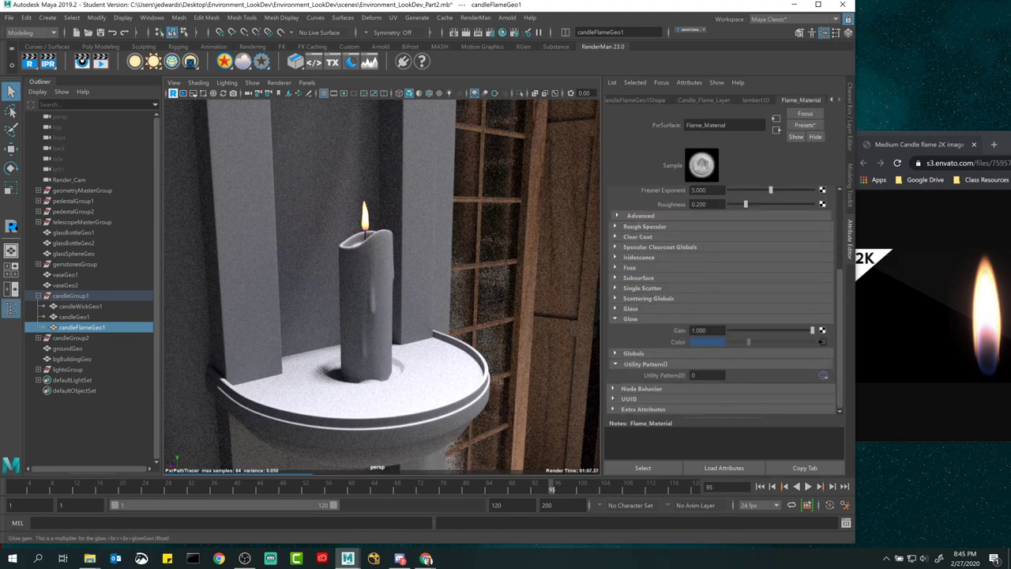
{"action": "left_click", "coordinate": [821, 341]}
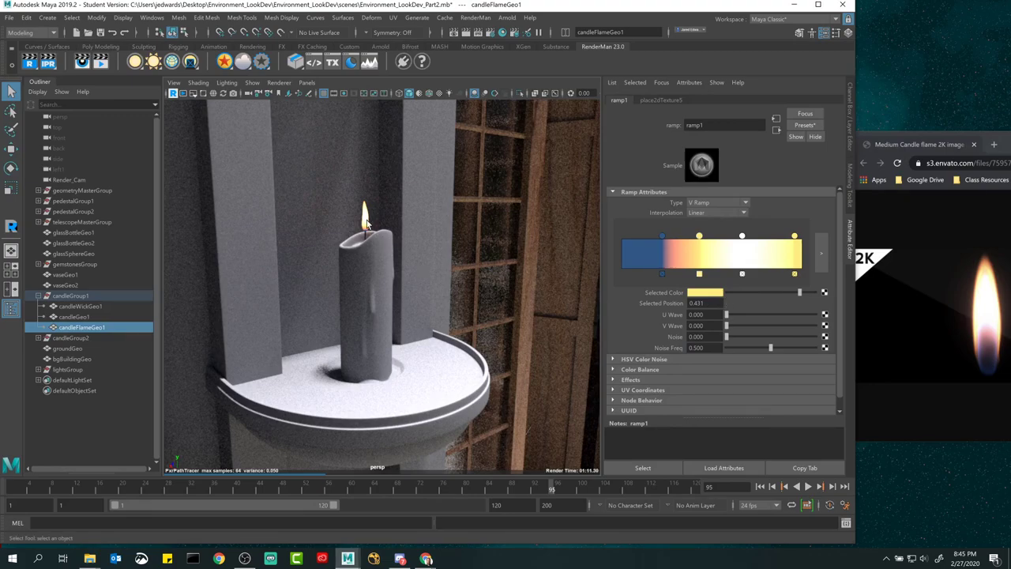
- Dismiss the RenderMan light list and show the Channel Box/Layer Editor
{"action": "right_click", "coordinate": [135, 62]}
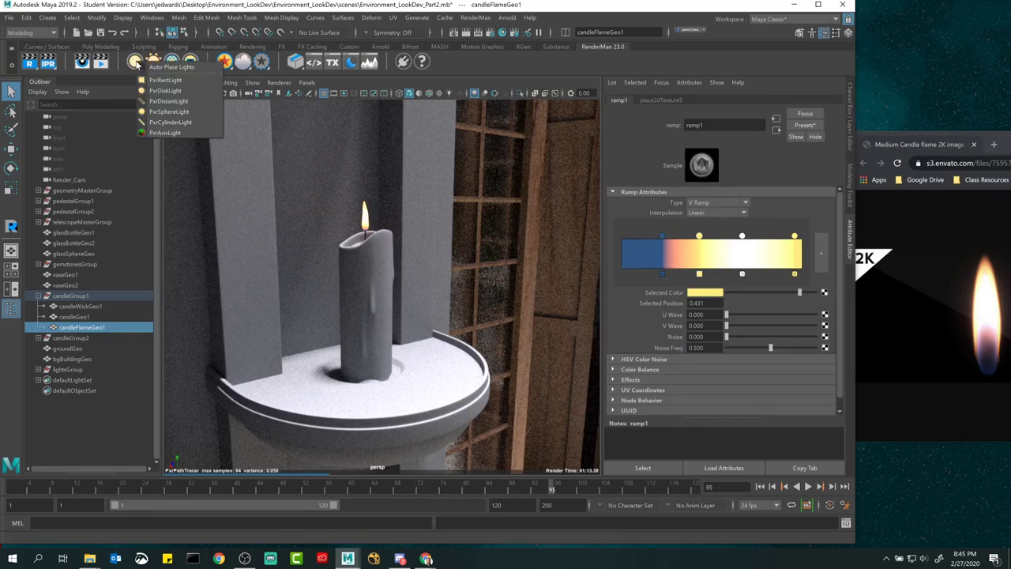
{"action": "left_click", "coordinate": [522, 63]}
{"action": "left_click", "coordinate": [851, 107]}
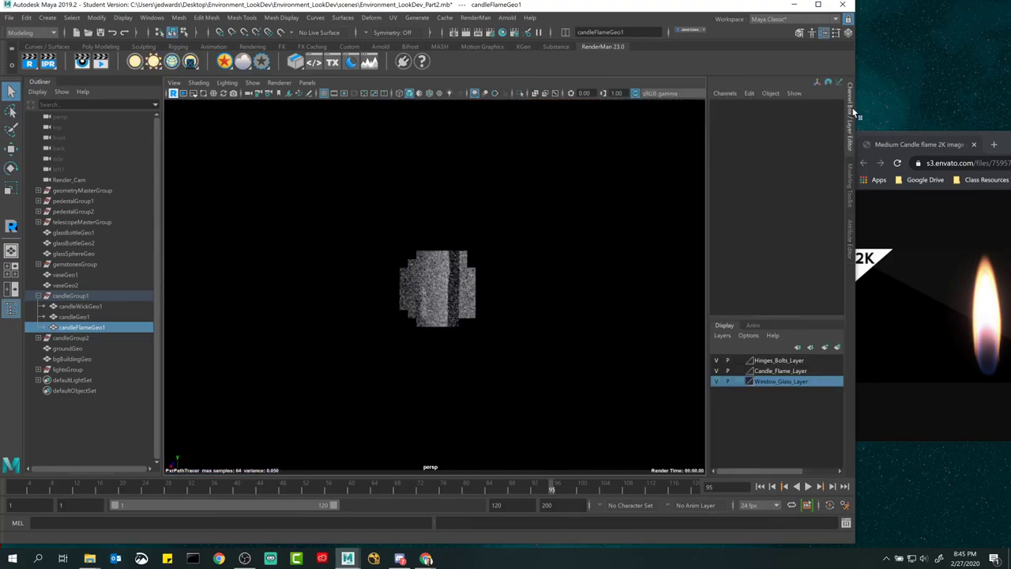
- Stop the RenderMan IPR and frame the view on the candle flame
{"action": "left_click", "coordinate": [175, 94]}
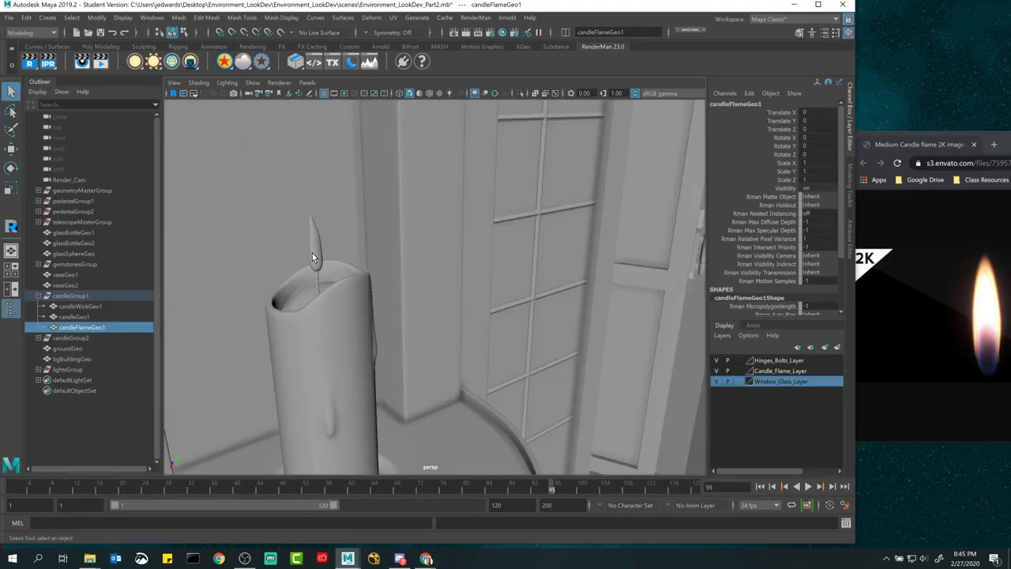
{"action": "key", "text": "f"}
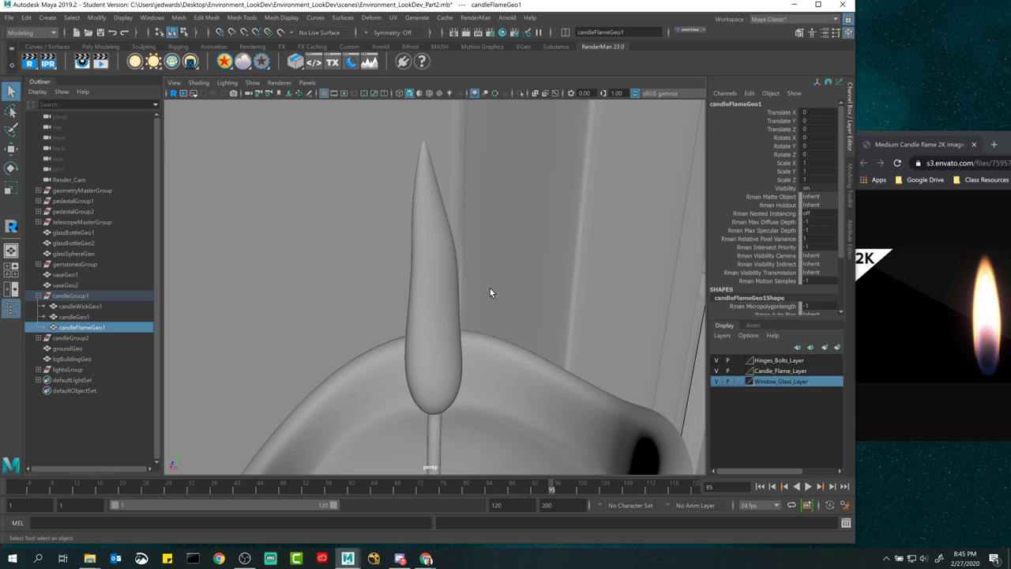
{"action": "left_click_drag", "start_coordinate": [490, 289], "coordinate": [237, 205], "text": "alt"}
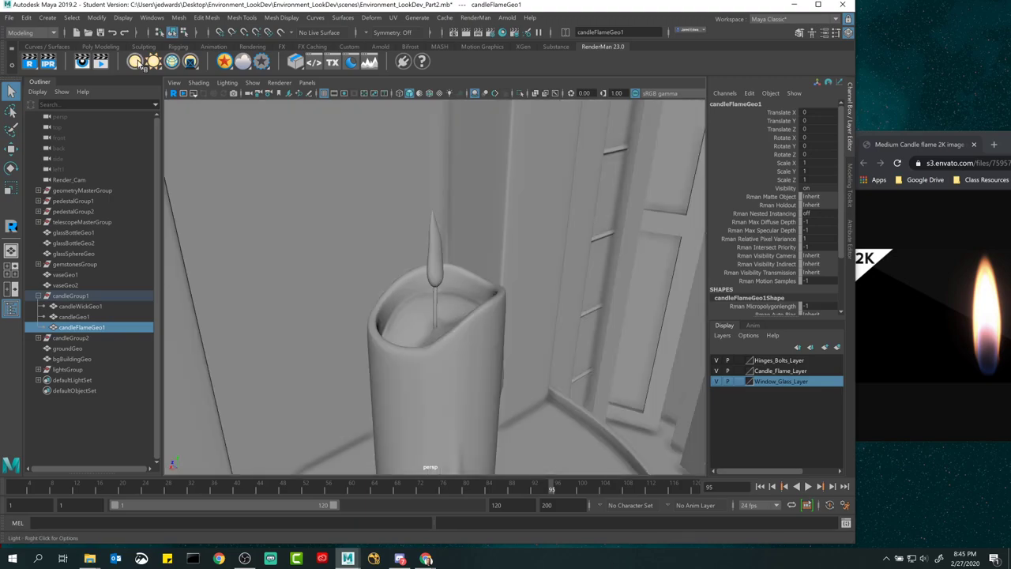
- Add a PxrSphereLight from the RenderMan light shelf icon
{"action": "right_click", "coordinate": [141, 64]}
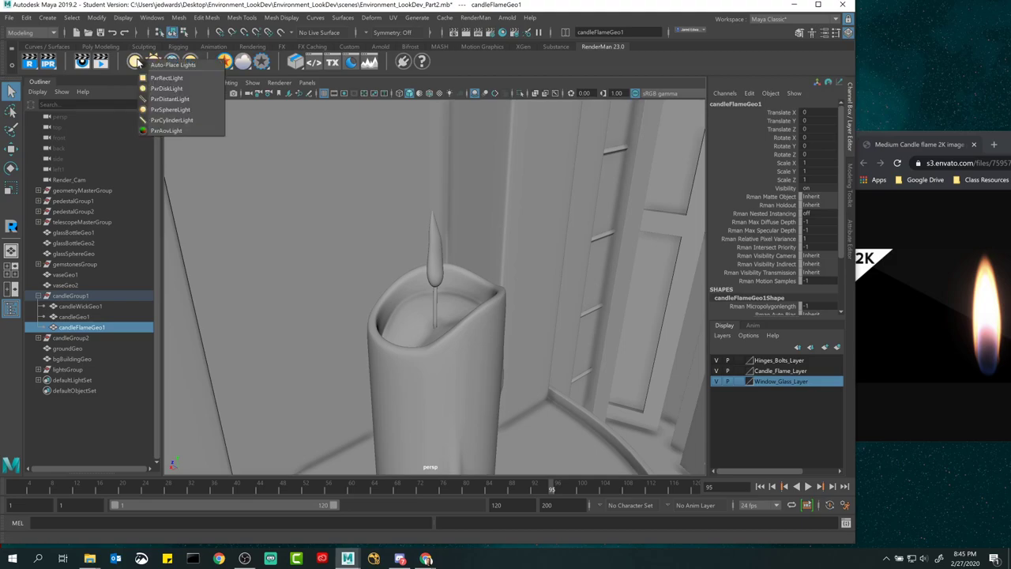
{"action": "left_click", "coordinate": [171, 113]}
{"action": "left_click_drag", "start_coordinate": [505, 284], "coordinate": [347, 255], "text": "alt"}
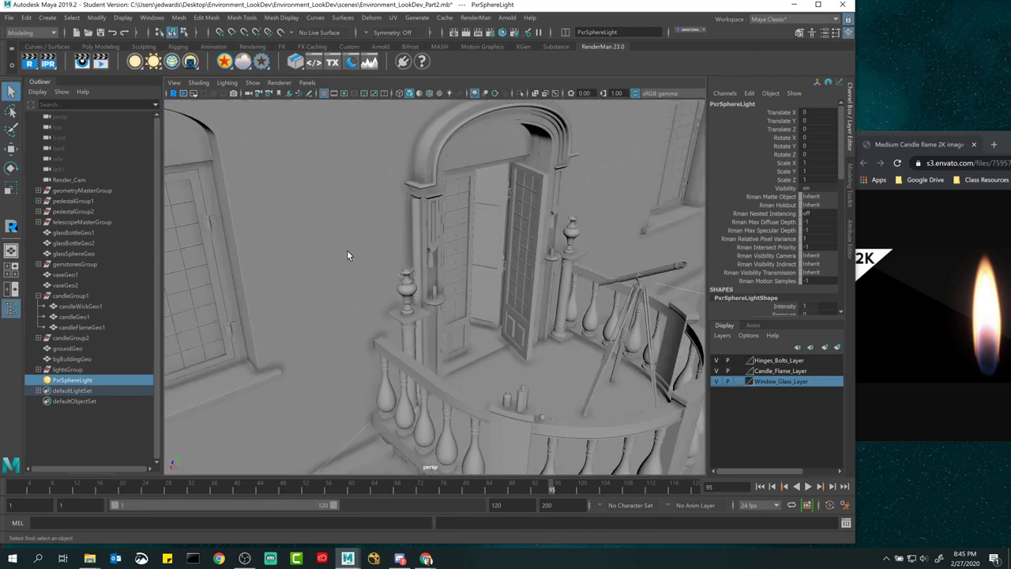
- Move the sphere light along X and raise it to the candle's height
{"action": "key", "text": "w"}
{"action": "left_click_drag", "start_coordinate": [405, 210], "coordinate": [379, 354], "text": "alt"}
{"action": "left_click_drag", "start_coordinate": [326, 301], "coordinate": [323, 232]}
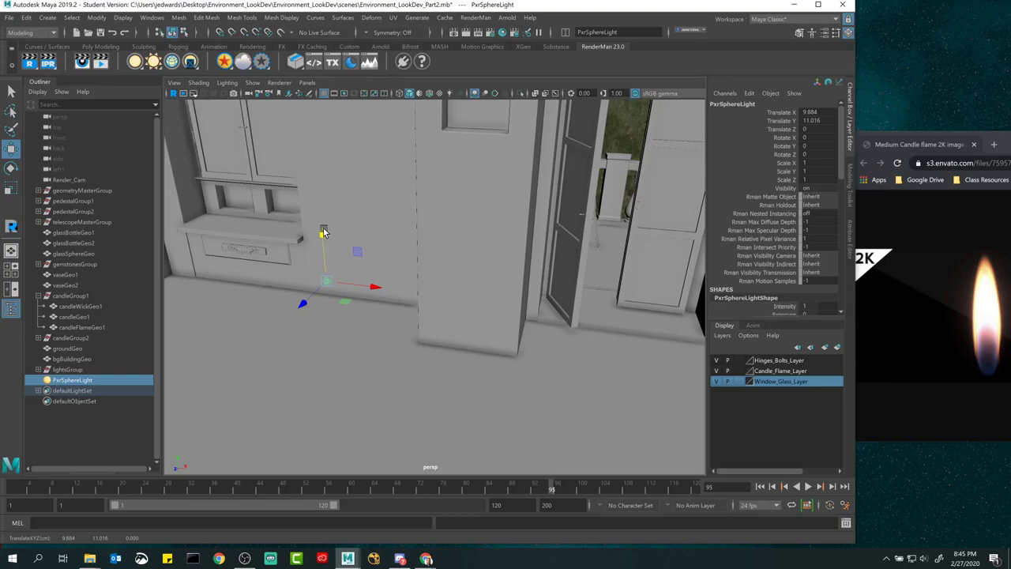
{"action": "key", "text": "r"}
{"action": "left_click_drag", "start_coordinate": [323, 282], "coordinate": [394, 285]}
{"action": "key", "text": "q"}
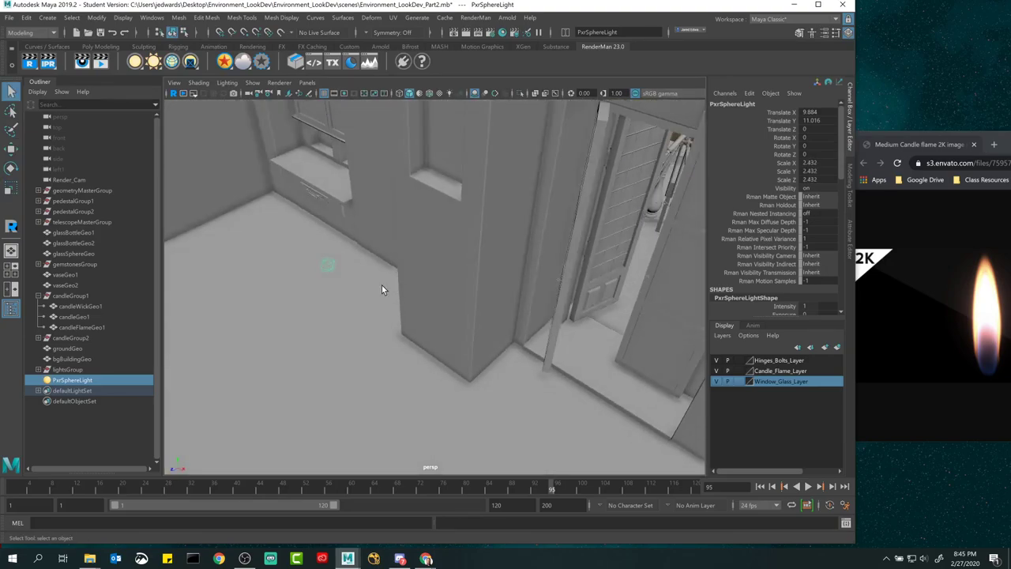
{"action": "key", "text": "w"}
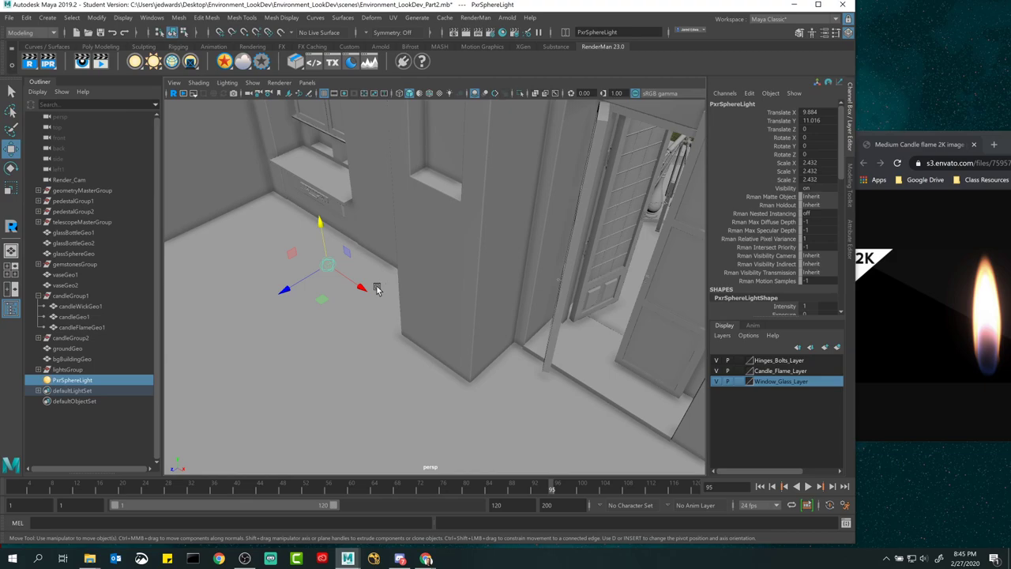
{"action": "left_click_drag", "start_coordinate": [361, 289], "coordinate": [562, 289]}
{"action": "right_click_drag", "start_coordinate": [561, 289], "coordinate": [520, 301], "text": "alt"}
{"action": "left_click_drag", "start_coordinate": [492, 210], "coordinate": [316, 317]}
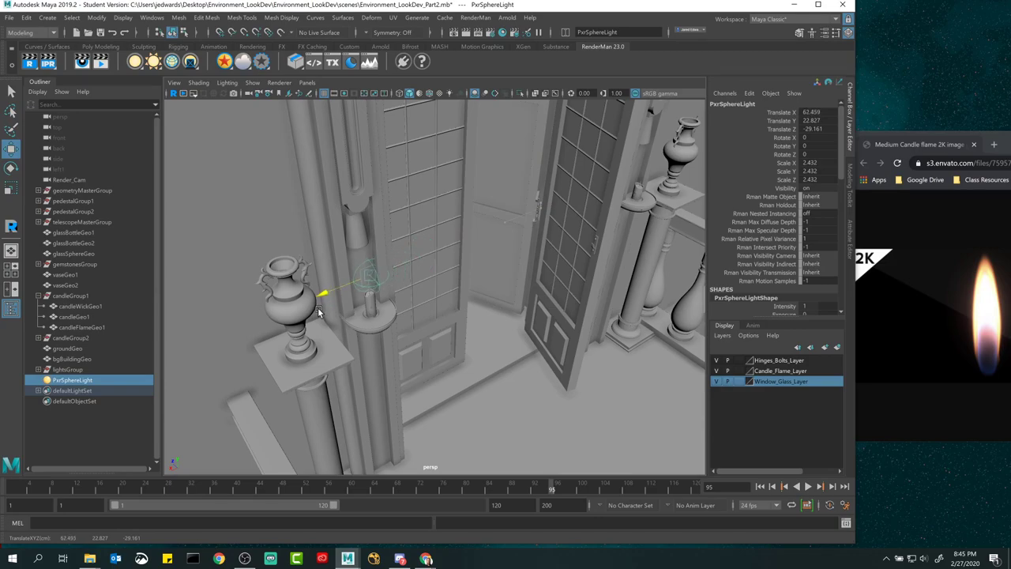
{"action": "right_click_drag", "start_coordinate": [315, 317], "coordinate": [432, 320], "text": "alt"}
- Frame the light and bring it along Z and down onto the candle flame
{"action": "key", "text": "f"}
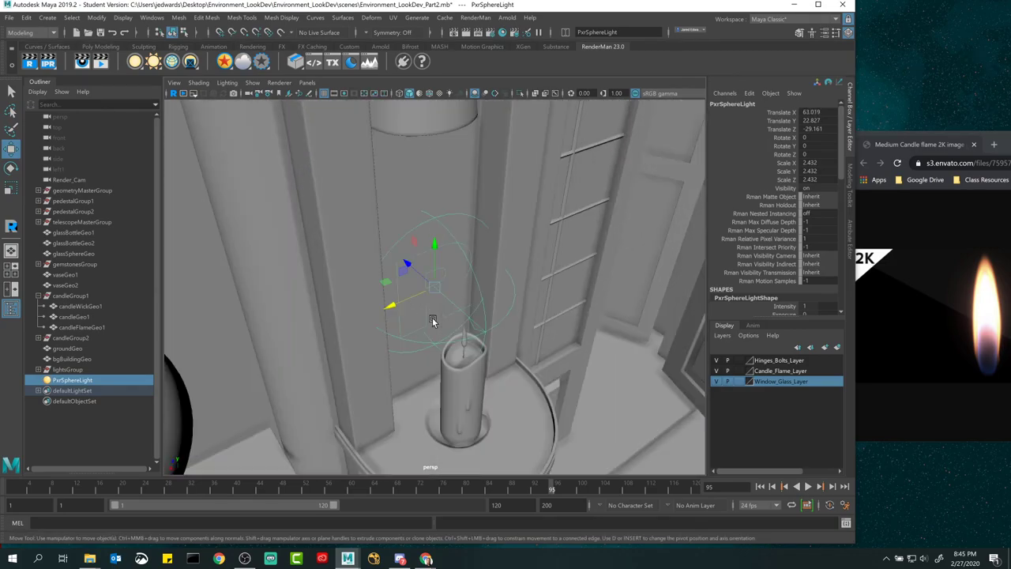
{"action": "left_click_drag", "start_coordinate": [546, 313], "coordinate": [480, 300], "text": "alt"}
{"action": "left_click_drag", "start_coordinate": [394, 270], "coordinate": [413, 305]}
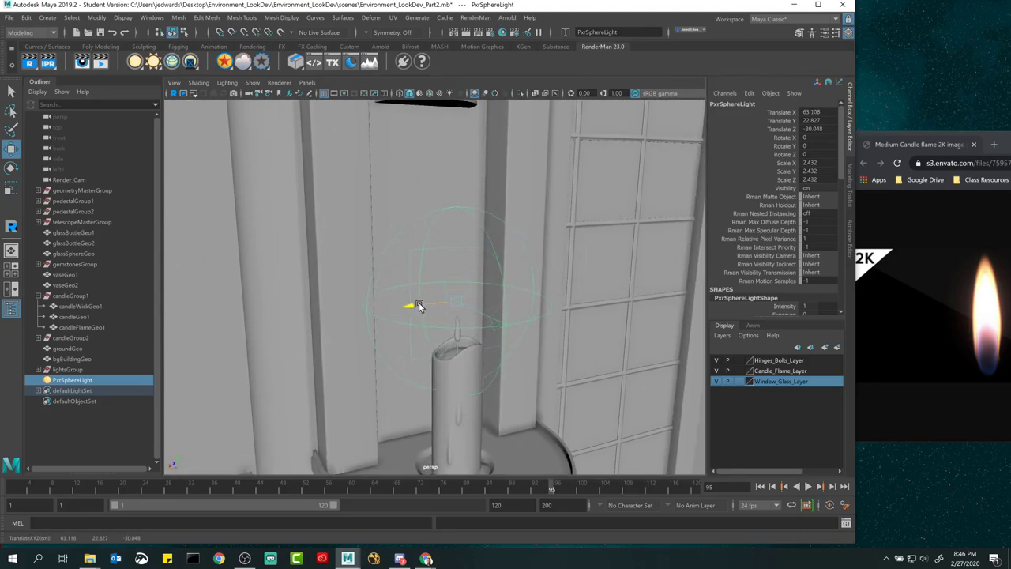
{"action": "left_click_drag", "start_coordinate": [456, 253], "coordinate": [455, 289]}
{"action": "left_click_drag", "start_coordinate": [455, 289], "coordinate": [513, 346], "text": "alt"}
- Shrink the light to 0.636 scale and raise it slightly
{"action": "key", "text": "r"}
{"action": "left_click_drag", "start_coordinate": [462, 298], "coordinate": [584, 349]}
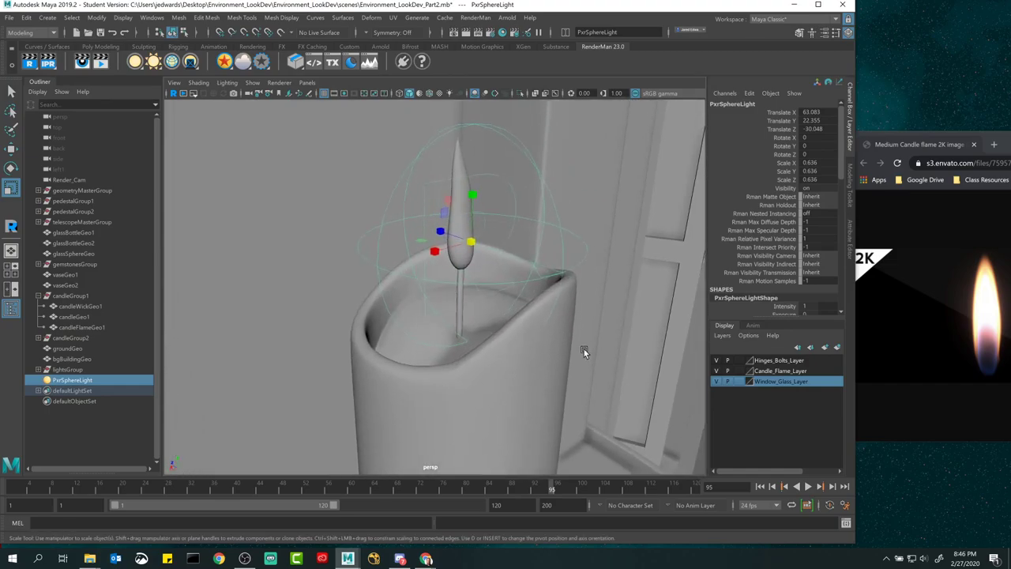
{"action": "key", "text": "w"}
{"action": "left_click_drag", "start_coordinate": [472, 189], "coordinate": [470, 166]}
{"action": "left_click_drag", "start_coordinate": [469, 166], "coordinate": [441, 289], "text": "alt"}
- Scale the light to 0.451, then stretch it taller and narrow it along X
{"action": "left_click", "coordinate": [350, 219]}
{"action": "key", "text": "e"}
{"action": "left_click_drag", "start_coordinate": [365, 218], "coordinate": [443, 282], "text": "alt"}
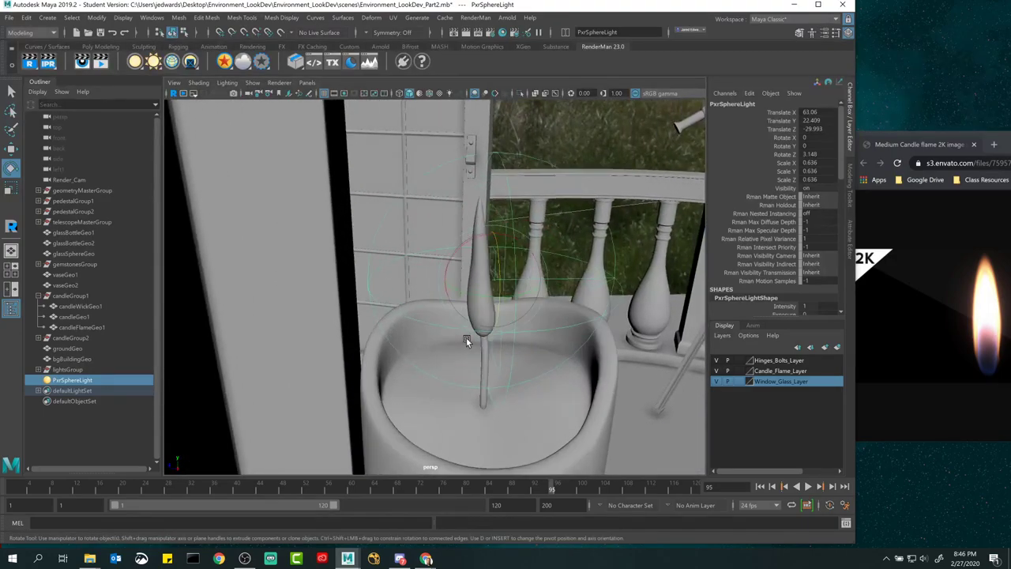
{"action": "key", "text": "w"}
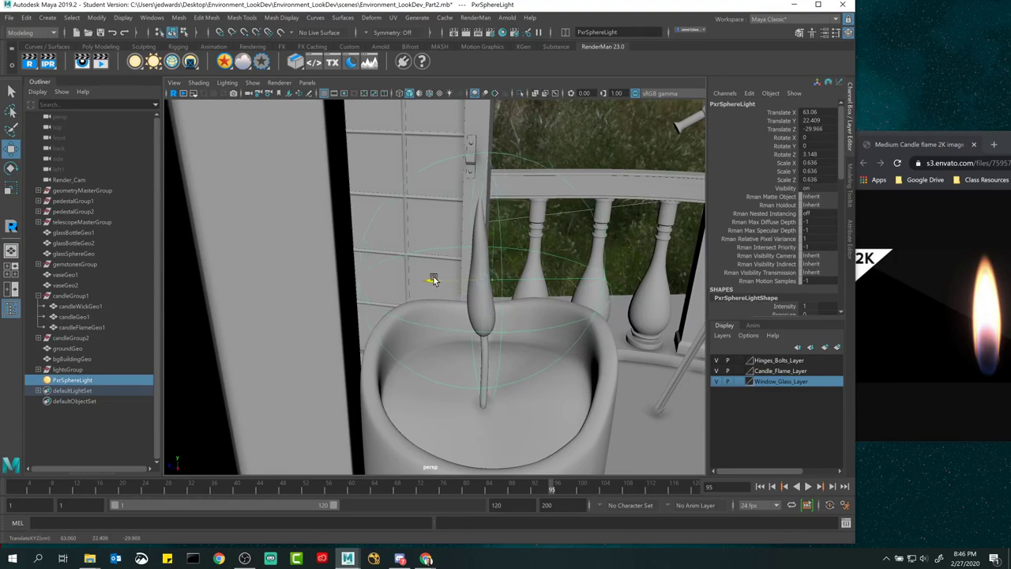
{"action": "key", "text": "r"}
{"action": "left_click_drag", "start_coordinate": [477, 278], "coordinate": [397, 284]}
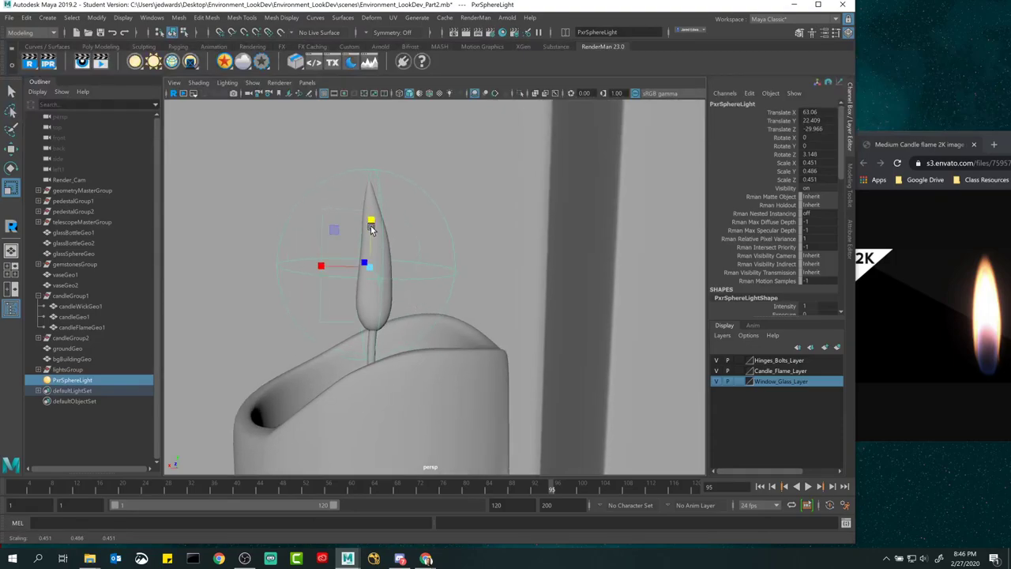
{"action": "left_click_drag", "start_coordinate": [372, 222], "coordinate": [374, 212]}
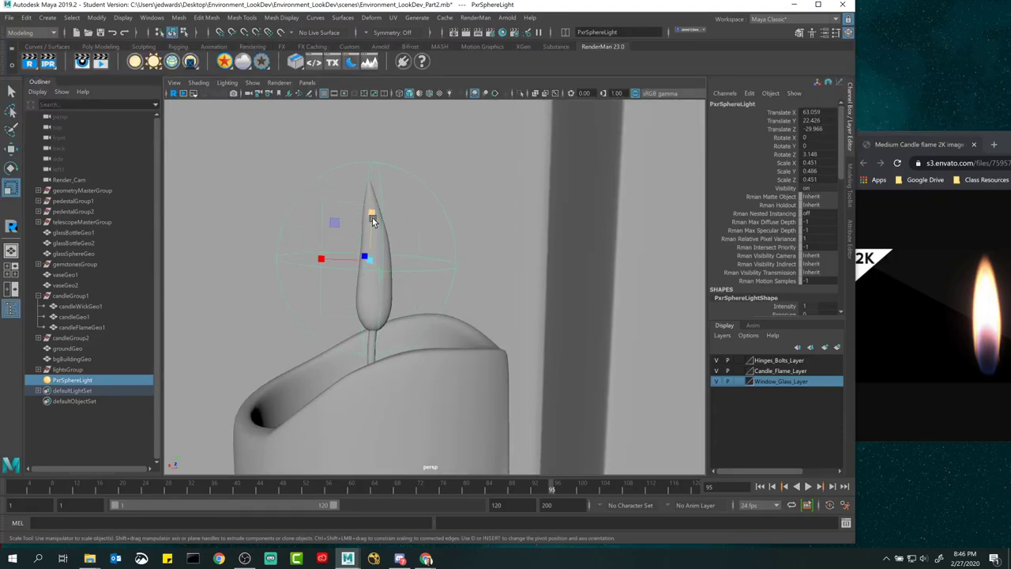
{"action": "left_click_drag", "start_coordinate": [320, 261], "coordinate": [396, 302], "text": "alt"}
- Nudge the light along Z and rotate it slightly to sit on the flame
{"action": "key", "text": "w"}
{"action": "middle_click_drag", "start_coordinate": [388, 300], "coordinate": [393, 297]}
{"action": "left_click_drag", "start_coordinate": [393, 297], "coordinate": [489, 253], "text": "alt"}
{"action": "key", "text": "e"}
{"action": "key", "text": "w"}
{"action": "middle_click_drag", "start_coordinate": [434, 293], "coordinate": [418, 290]}
{"action": "key", "text": "q"}
{"action": "left_click_drag", "start_coordinate": [418, 289], "coordinate": [442, 332], "text": "alt"}
{"action": "key", "text": "w"}
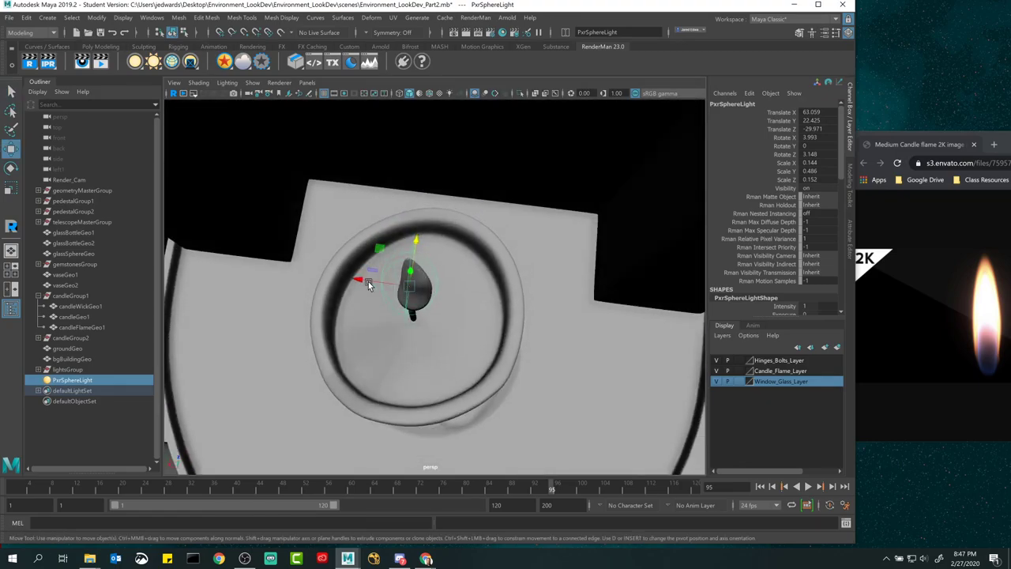
{"action": "left_click_drag", "start_coordinate": [363, 276], "coordinate": [417, 257]}
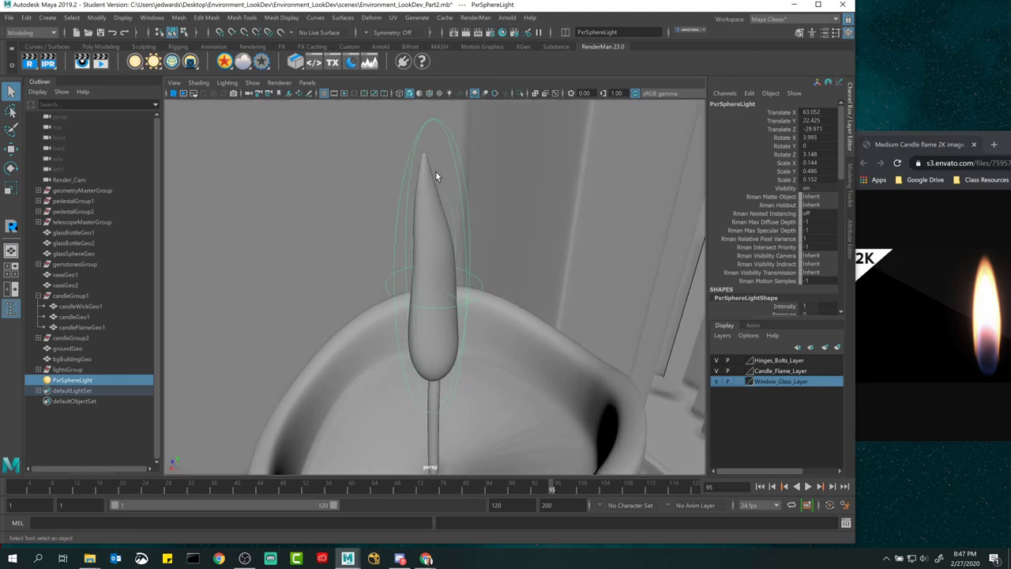
- Frame and orbit around the flame light to check its fit on the candle
{"action": "left_click_drag", "start_coordinate": [413, 192], "coordinate": [550, 161], "text": "alt"}
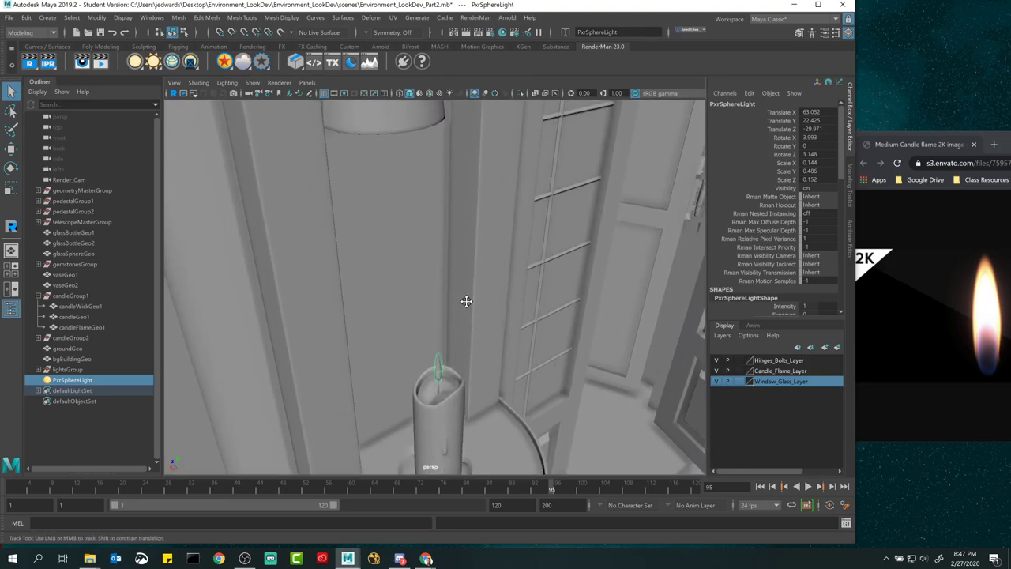
{"action": "key", "text": "f"}
{"action": "left_click_drag", "start_coordinate": [395, 276], "coordinate": [428, 265], "text": "alt"}
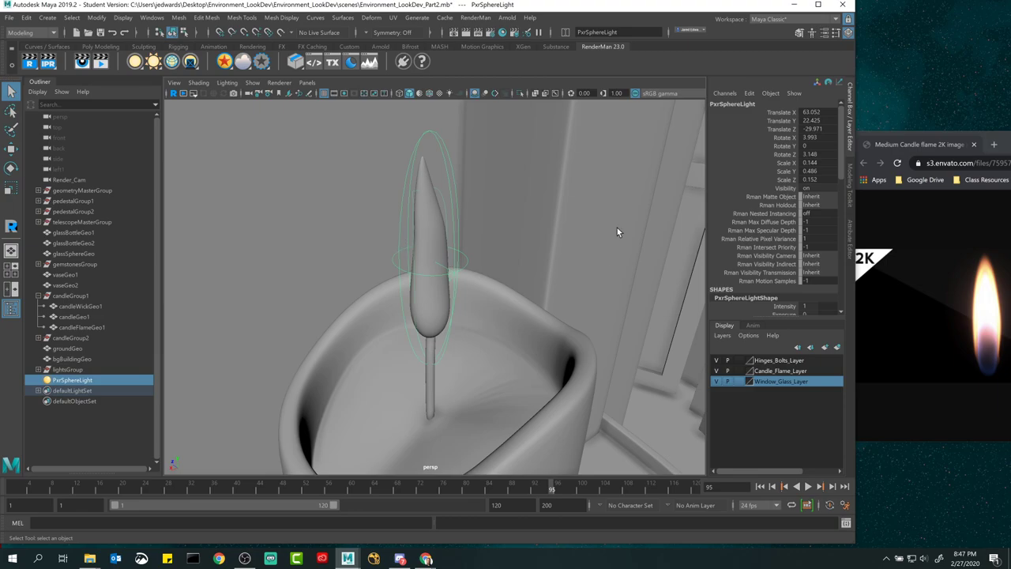
{"action": "left_click_drag", "start_coordinate": [508, 269], "coordinate": [489, 300], "text": "alt"}
- Start the RenderMan IPR with region rendering around the candle, then switch back to the Select Tool
{"action": "left_click", "coordinate": [848, 239]}
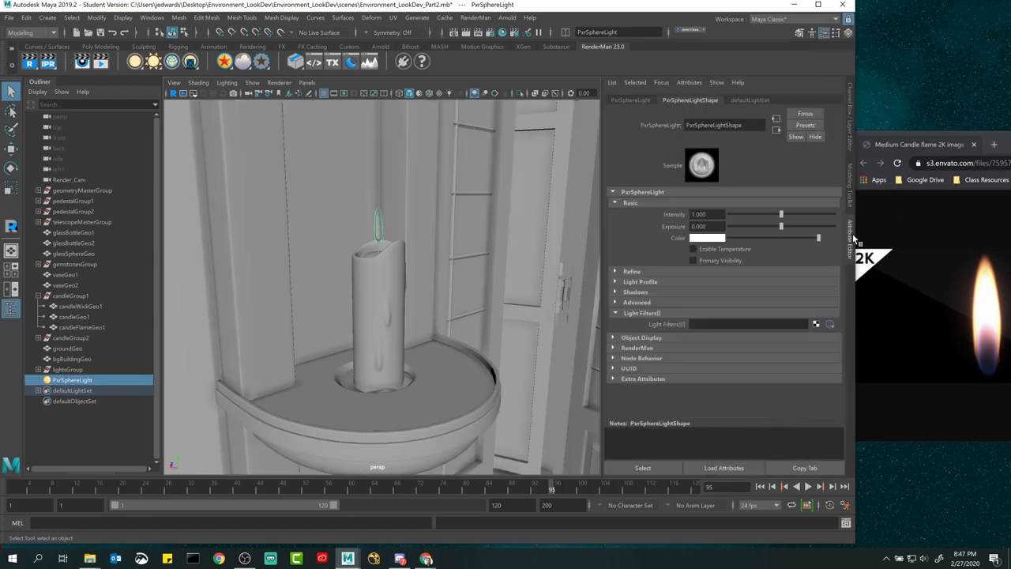
{"action": "left_click_drag", "start_coordinate": [508, 230], "coordinate": [413, 219], "text": "alt"}
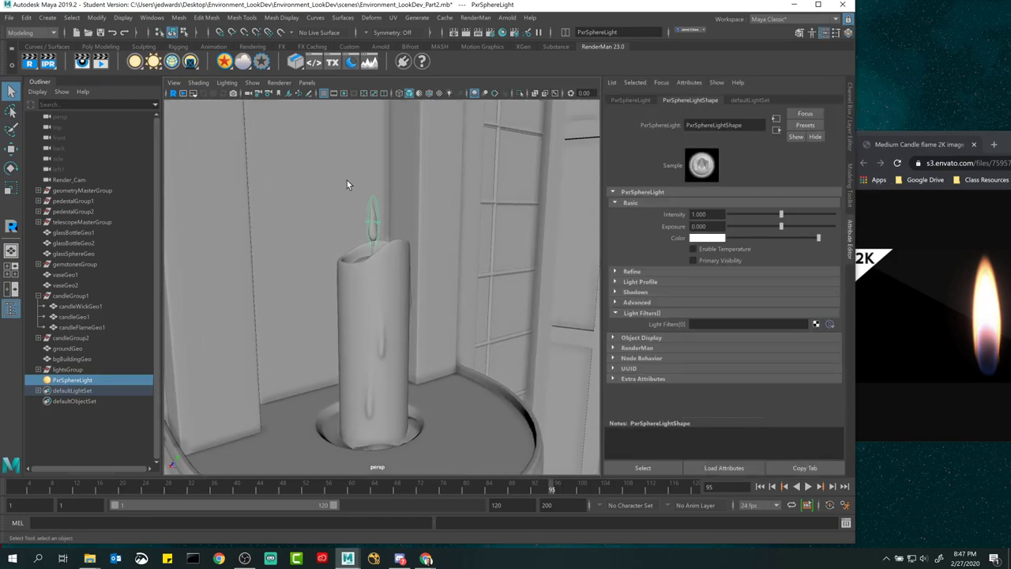
{"action": "left_click", "coordinate": [174, 94]}
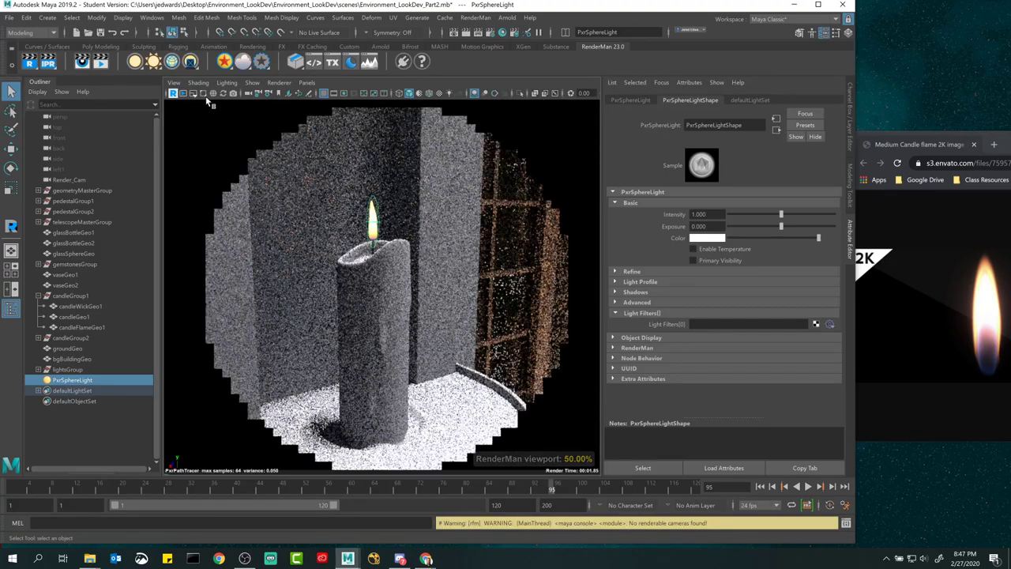
{"action": "left_click", "coordinate": [204, 94]}
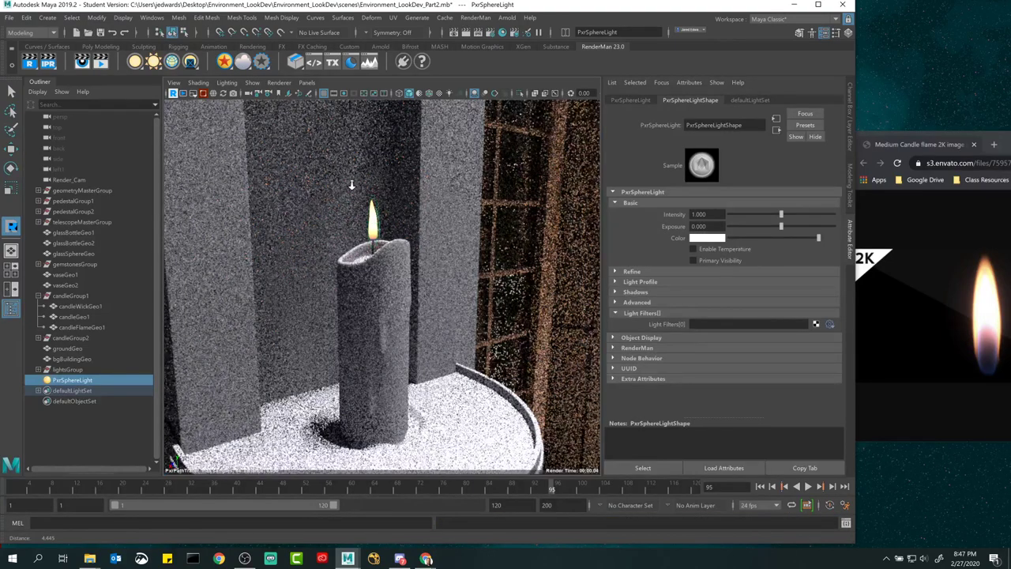
{"action": "scroll", "coordinate": [227, 173], "scroll_direction": "down", "scroll_amount": 3}
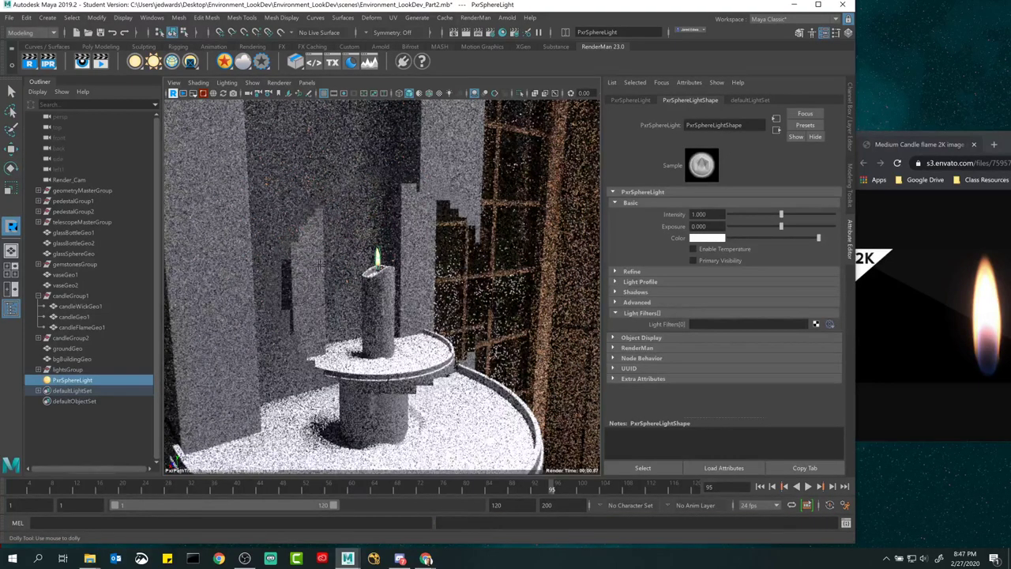
{"action": "scroll", "coordinate": [320, 227], "scroll_direction": "down", "scroll_amount": 2}
{"action": "left_click_drag", "start_coordinate": [321, 226], "coordinate": [286, 155], "text": "alt"}
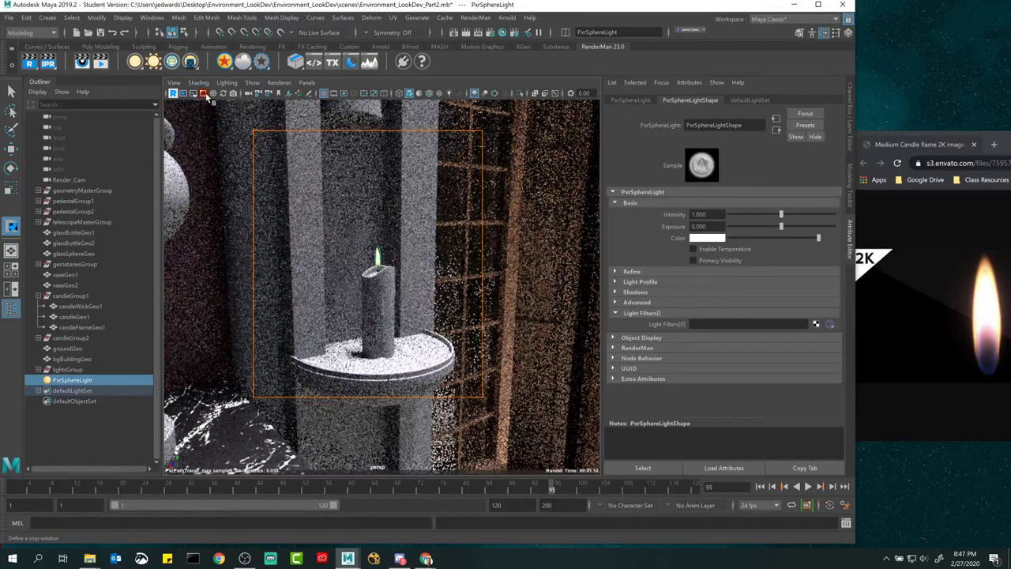
{"action": "key", "text": "q"}
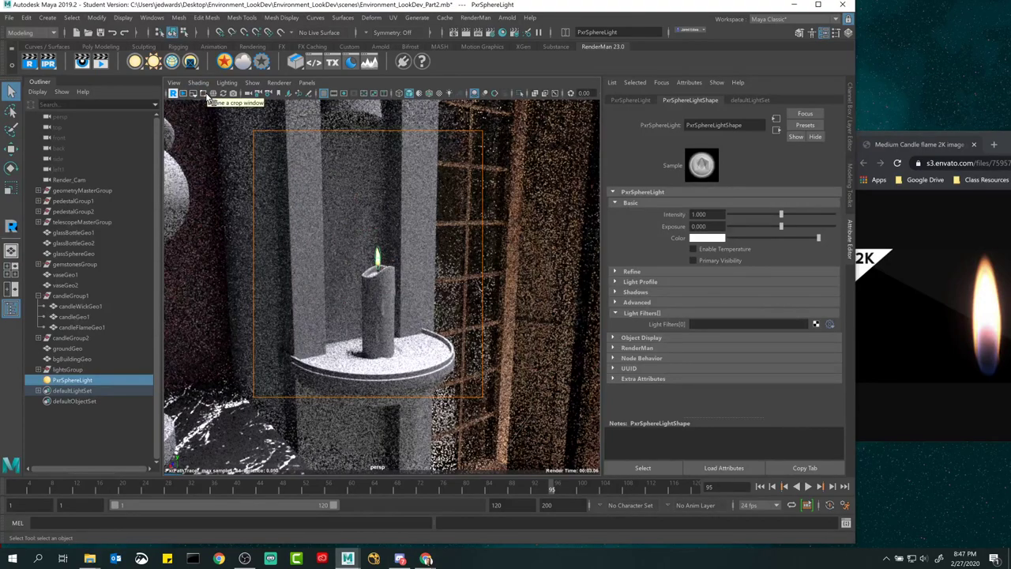
- Rename the sphere light to PxrSphereLight_Flame1 in the Outliner
{"action": "double_click", "coordinate": [73, 380]}
{"action": "left_click", "coordinate": [73, 380]}
{"action": "key", "text": "Return"}
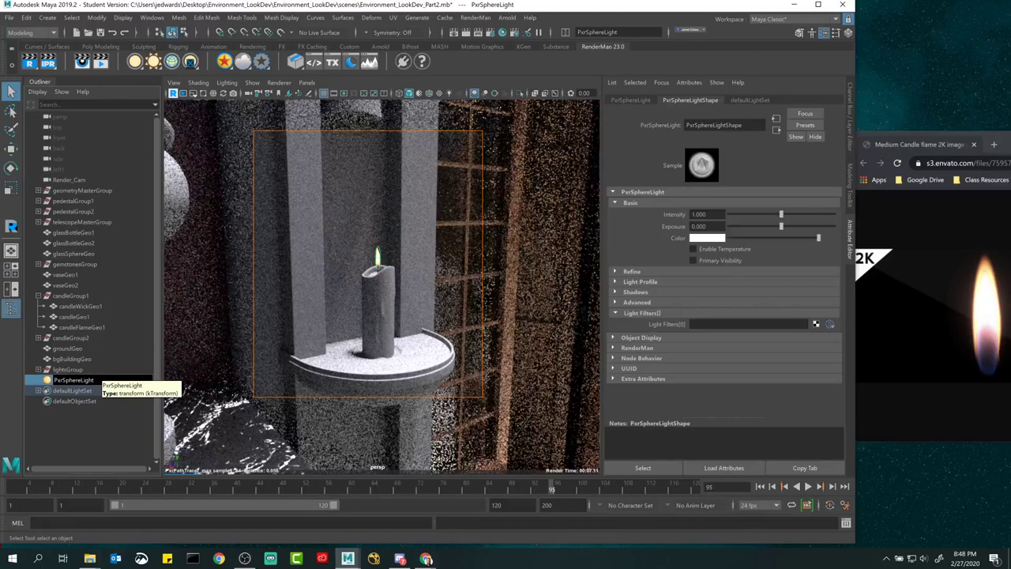
{"action": "type", "text": "_Flame1"}
{"action": "key", "text": "Return"}
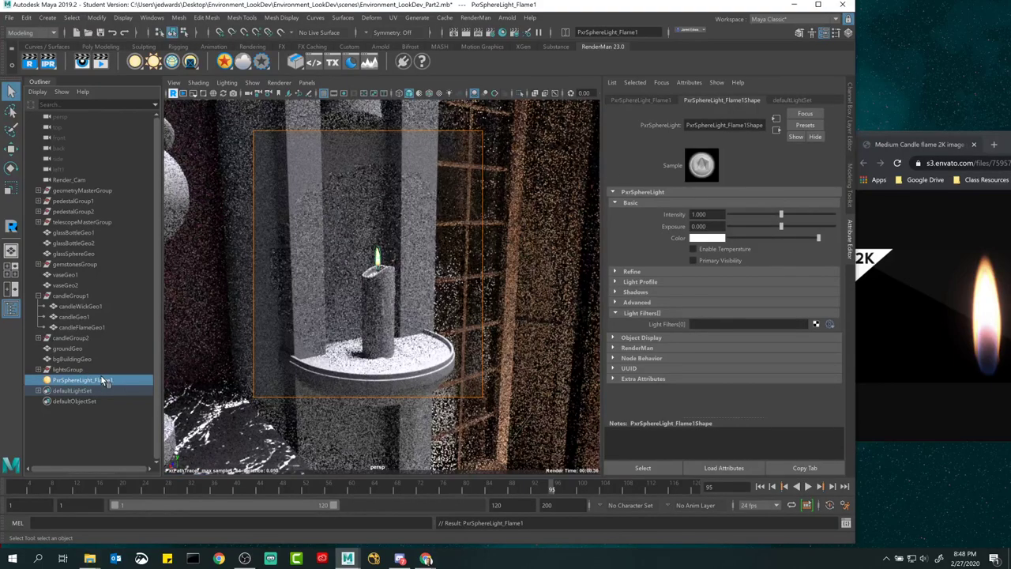
- Enable colour temperature at 2000 and set exposure to 5
{"action": "left_click", "coordinate": [713, 251]}
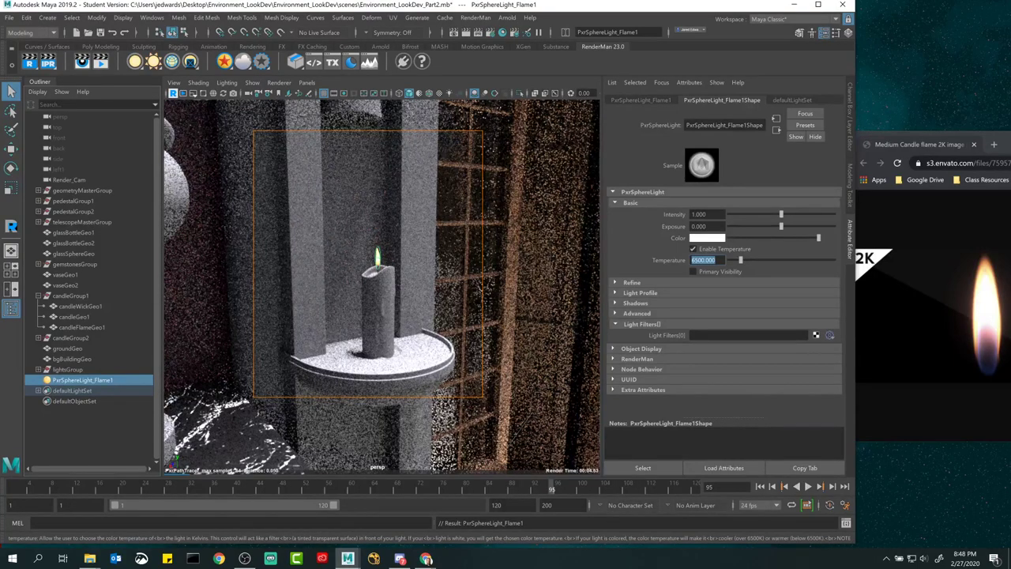
{"action": "type", "text": "2000"}
{"action": "key", "text": "Return"}
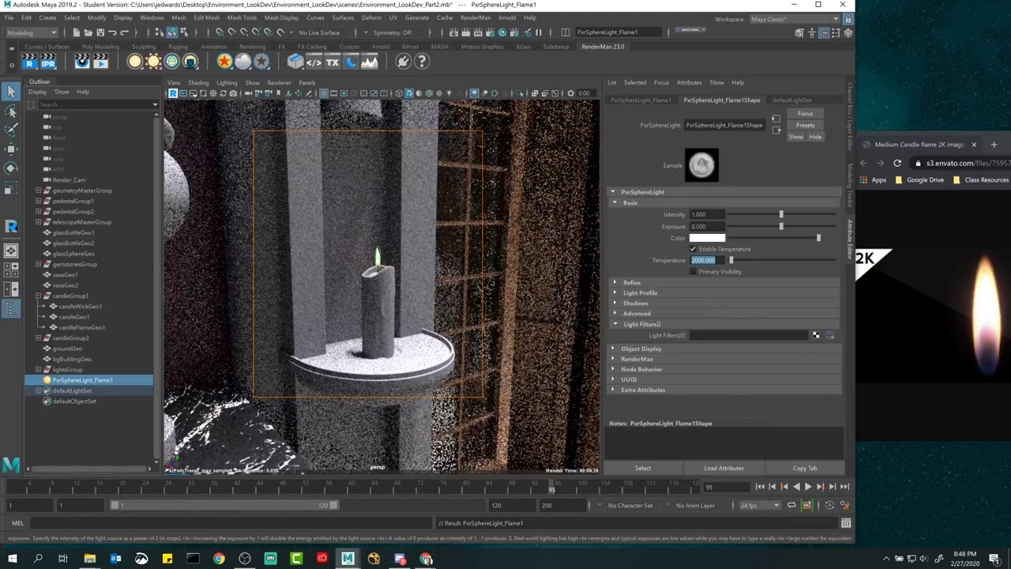
{"action": "left_click", "coordinate": [707, 226]}
{"action": "left_click", "coordinate": [705, 226]}
{"action": "type", "text": "5"}
{"action": "key", "text": "Return"}
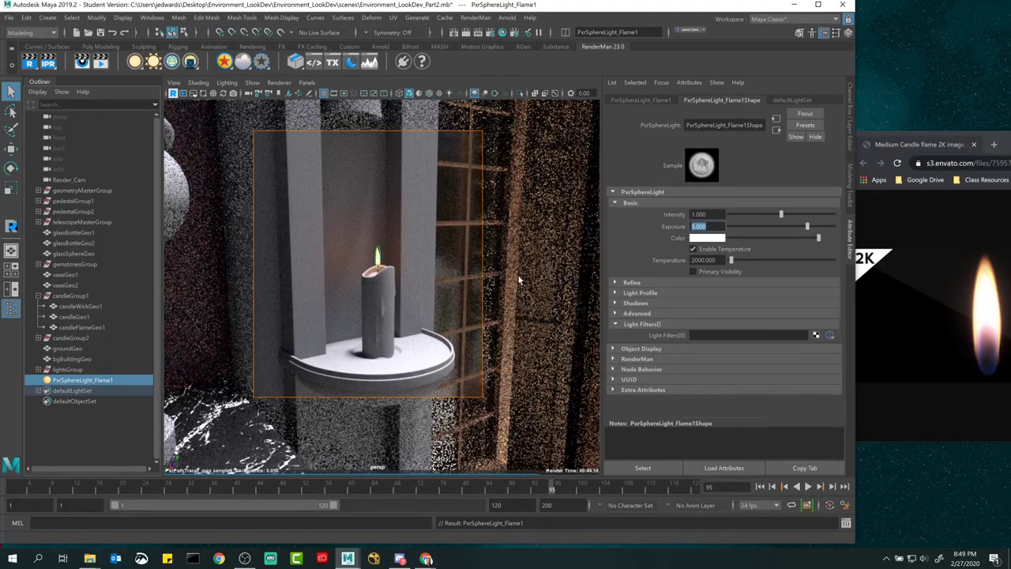
- Set the flame light's exposure to 8 and temperature to 2700, then stop the IPR
{"action": "left_click", "coordinate": [710, 227]}
{"action": "type", "text": "8"}
{"action": "key", "text": "Return"}
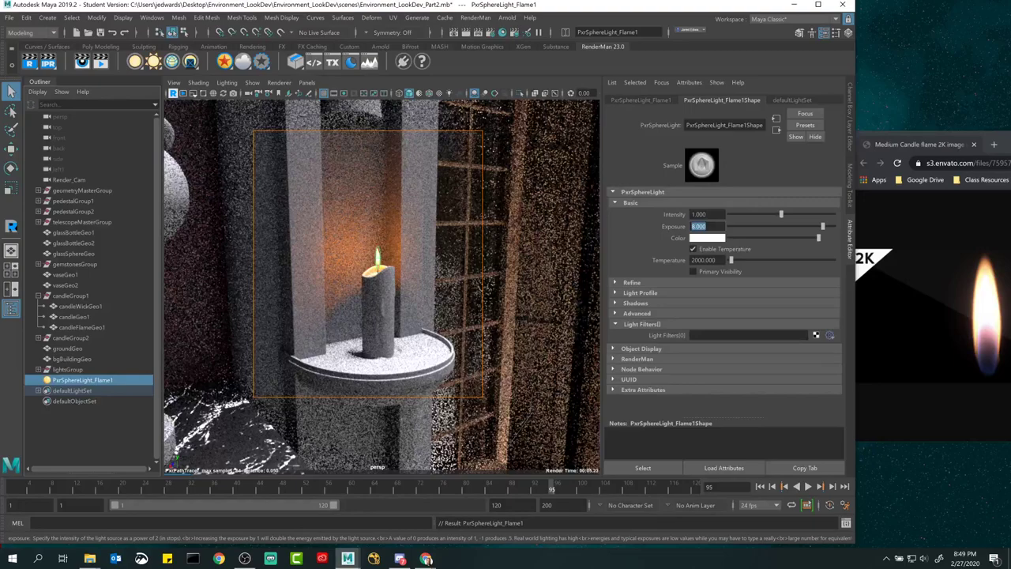
{"action": "key", "text": "Tab"}
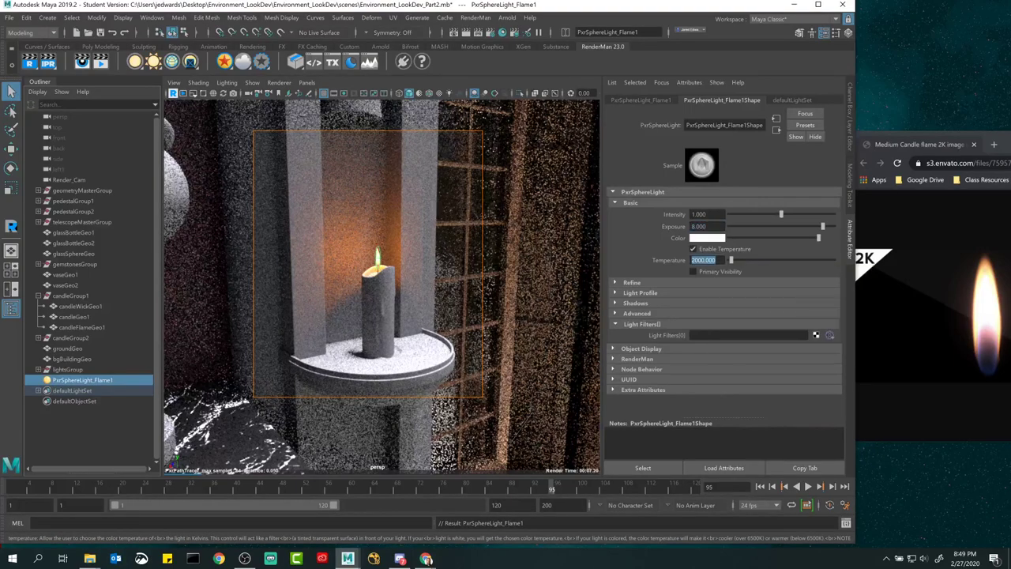
{"action": "type", "text": "2500"}
{"action": "key", "text": "Return"}
{"action": "type", "text": "2700"}
{"action": "key", "text": "Return"}
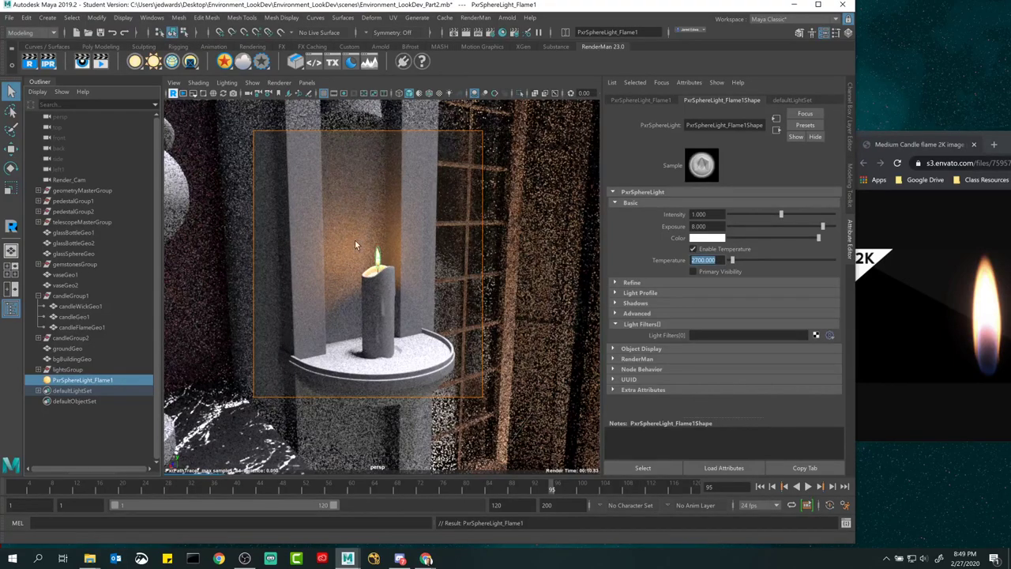
{"action": "left_click", "coordinate": [306, 82]}
- Look through Render_Cam, run a RenderMan IPR of the whole scene, then stop it
{"action": "mouse_move", "coordinate": [323, 100]}
{"action": "left_click", "coordinate": [413, 103]}
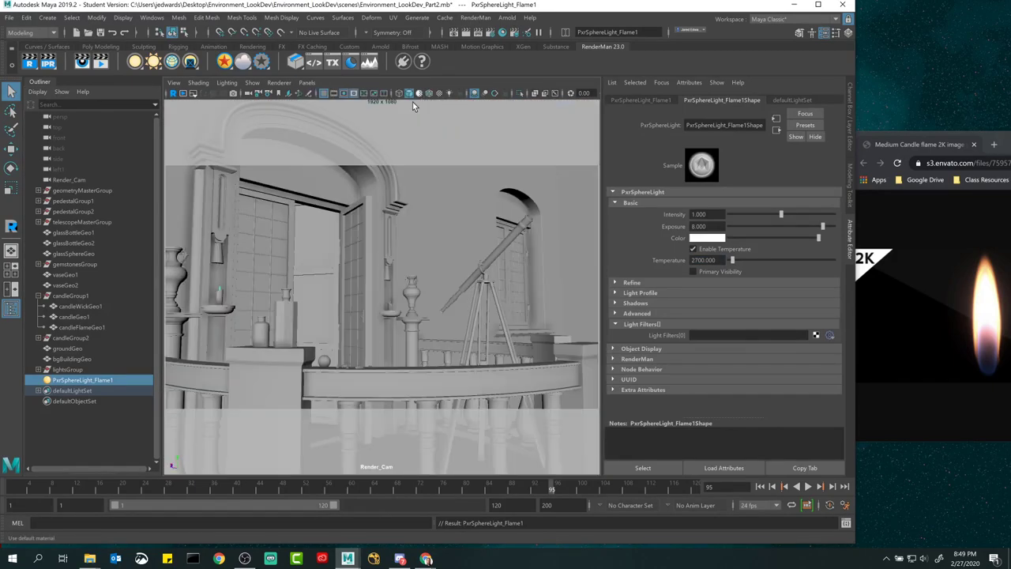
{"action": "left_click", "coordinate": [175, 93]}
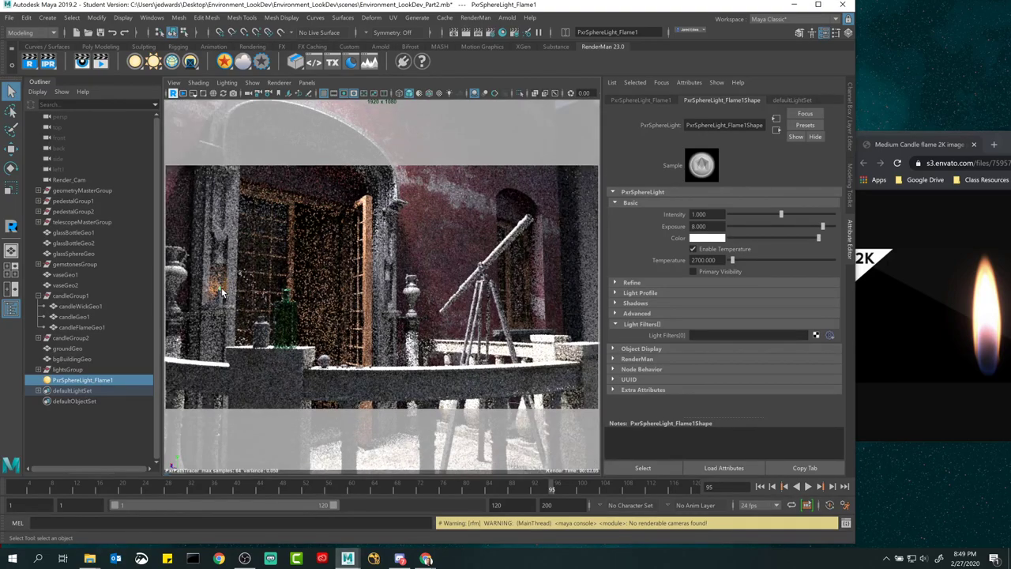
{"action": "left_click", "coordinate": [221, 293], "text": "shift"}
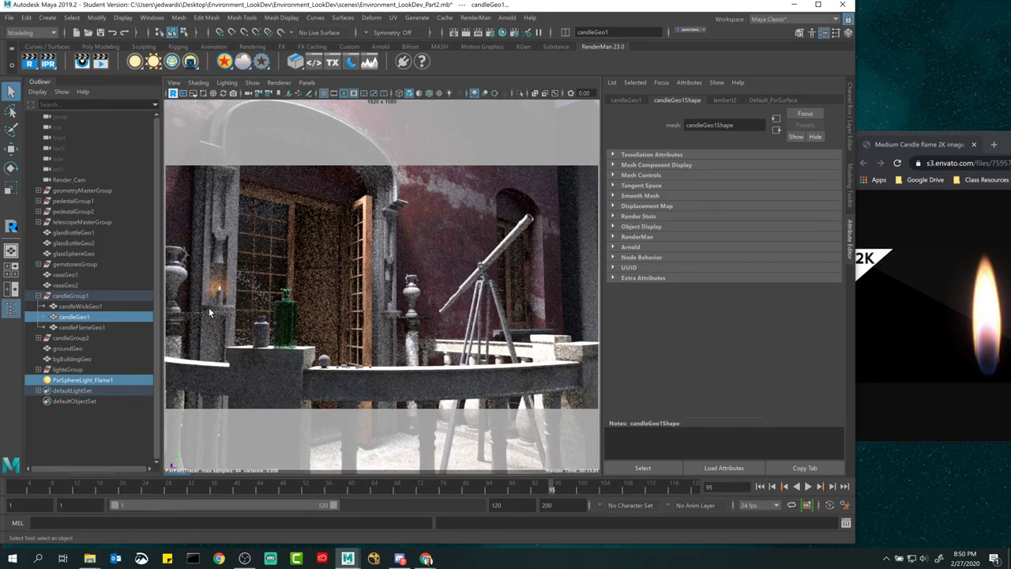
{"action": "left_click", "coordinate": [173, 94]}
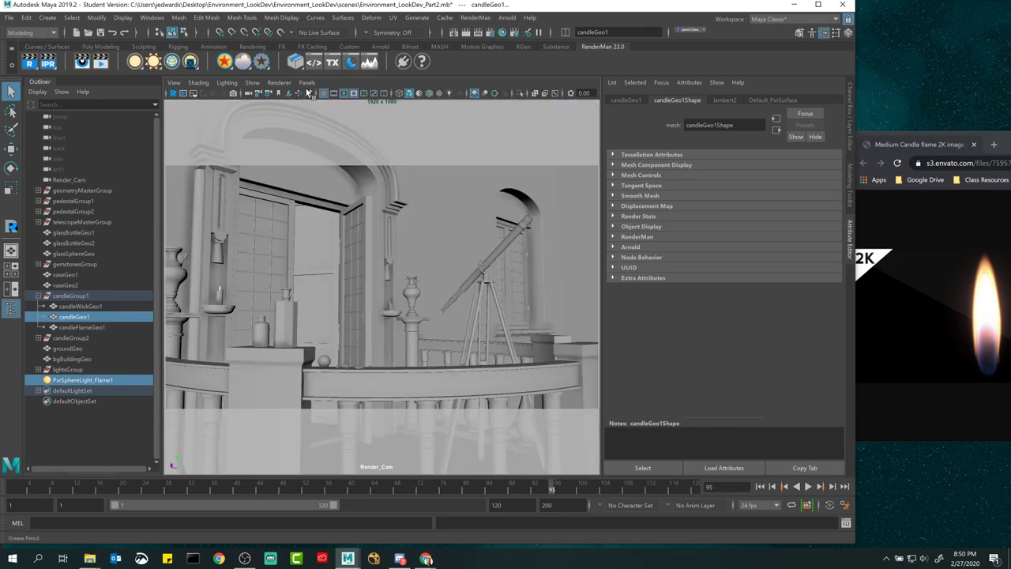
{"action": "left_click", "coordinate": [307, 85]}
- Switch the viewport back to the persp camera and dolly in on the first candle
{"action": "mouse_move", "coordinate": [371, 95]}
{"action": "left_click", "coordinate": [439, 106]}
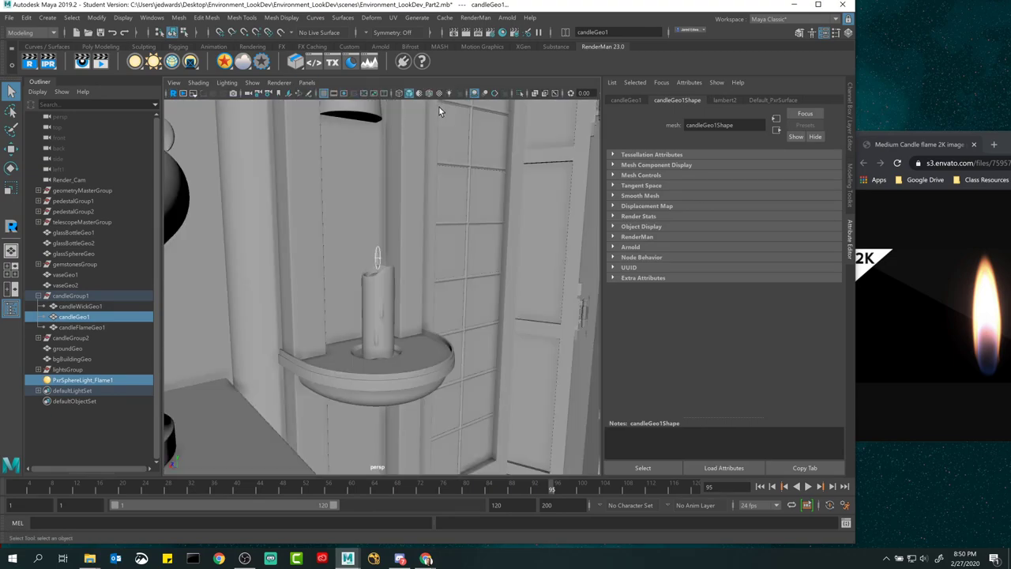
{"action": "scroll", "coordinate": [342, 241], "scroll_direction": "up", "scroll_amount": 3}
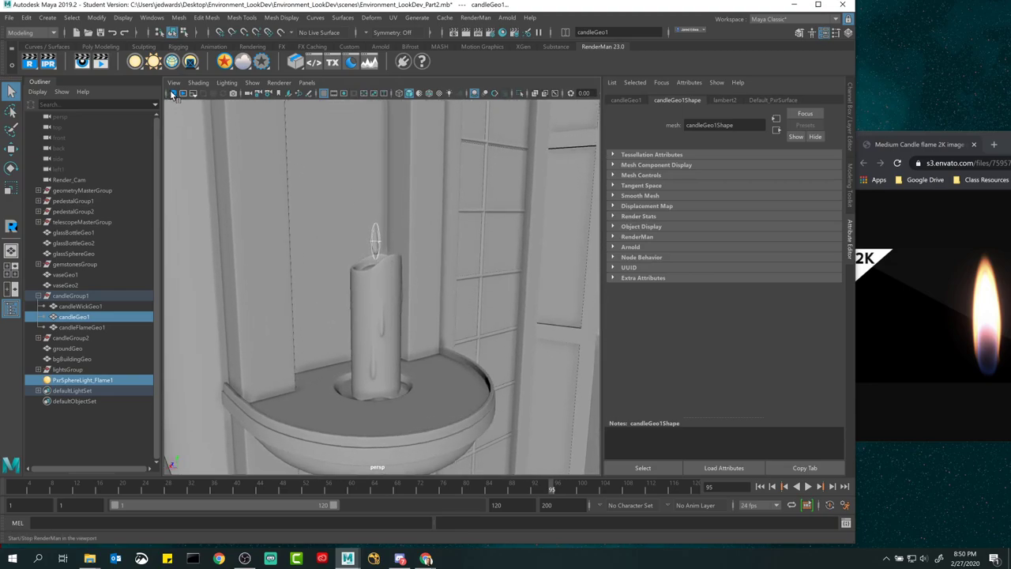
{"action": "left_click", "coordinate": [382, 280]}
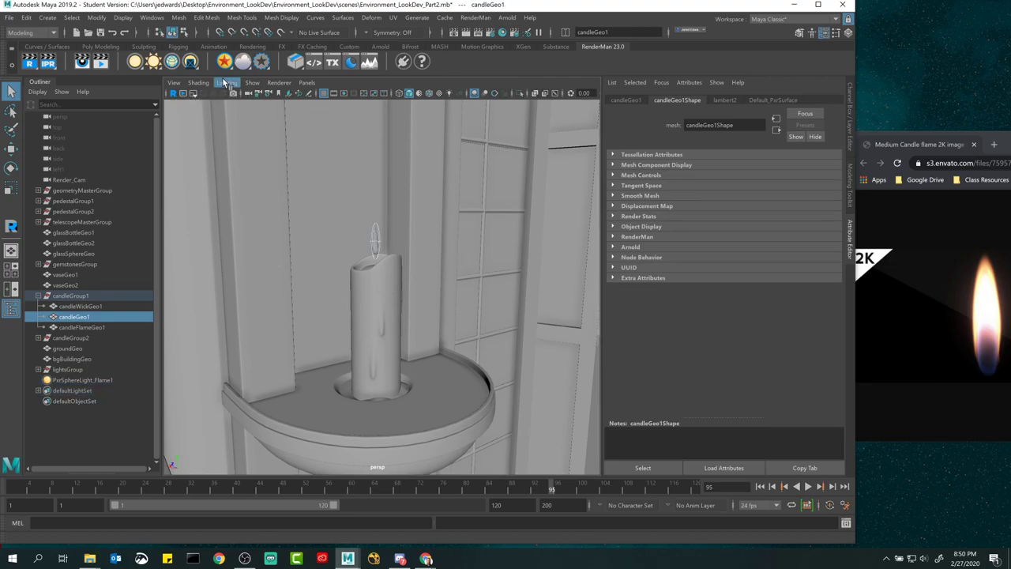
- Turn on Selection Highlighting and select the candle body candleGeo1
{"action": "left_click", "coordinate": [252, 82]}
{"action": "left_click", "coordinate": [267, 543]}
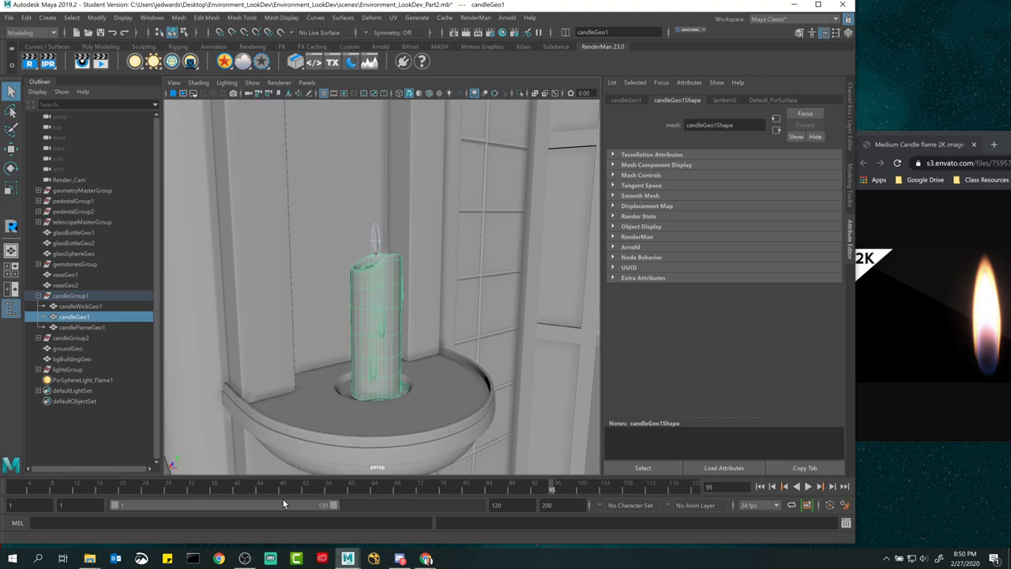
{"action": "left_click", "coordinate": [411, 244]}
{"action": "left_click", "coordinate": [390, 284]}
{"action": "left_click", "coordinate": [377, 294], "text": "ctrl"}
{"action": "left_click_drag", "start_coordinate": [374, 300], "coordinate": [402, 305], "text": "alt"}
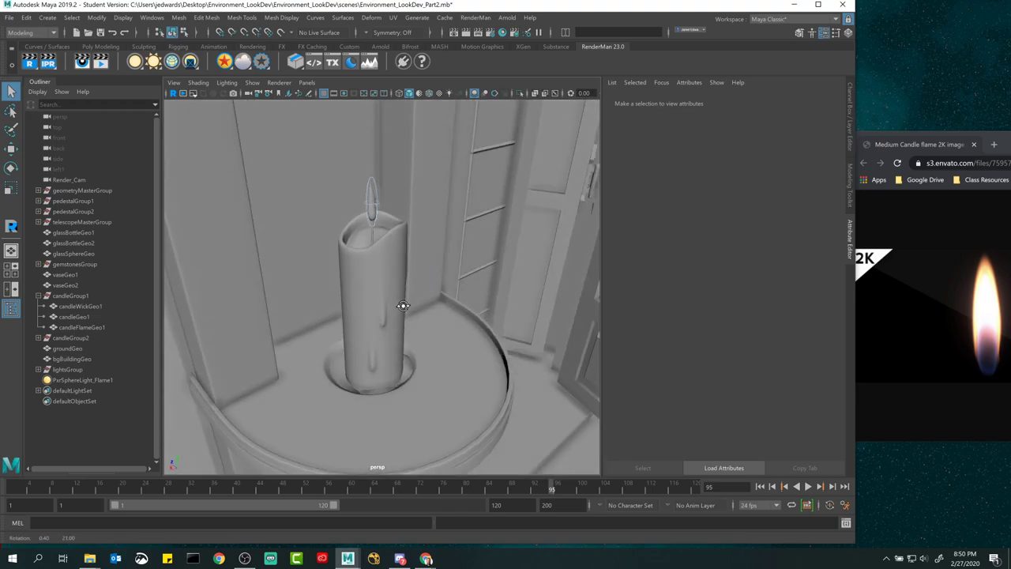
{"action": "left_click", "coordinate": [391, 262]}
- Assign a new PxrSurface to candleGeo1, rename it CandleWax_Material, and start the viewport IPR
{"action": "right_click", "coordinate": [224, 63]}
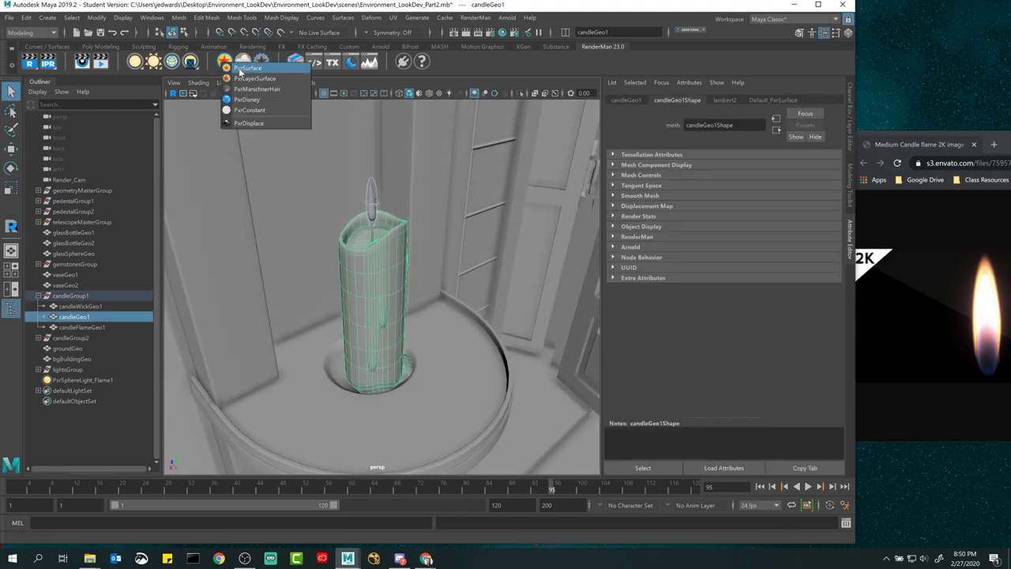
{"action": "left_click", "coordinate": [242, 69]}
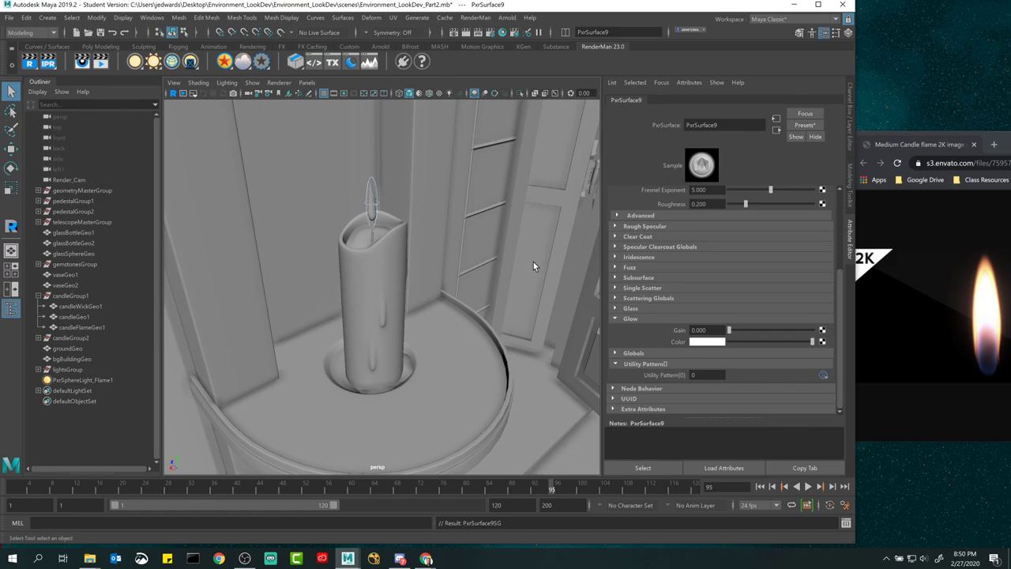
{"action": "double_click", "coordinate": [701, 125]}
{"action": "type", "text": "CandleWax_Material"}
{"action": "key", "text": "Return"}
{"action": "left_click_drag", "start_coordinate": [346, 215], "coordinate": [237, 158], "text": "alt"}
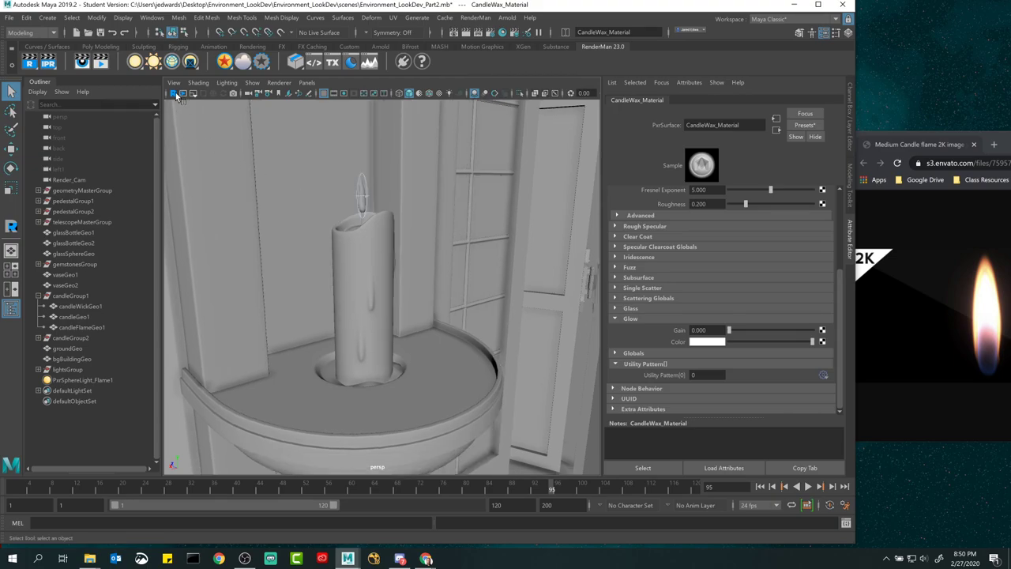
{"action": "left_click", "coordinate": [175, 93]}
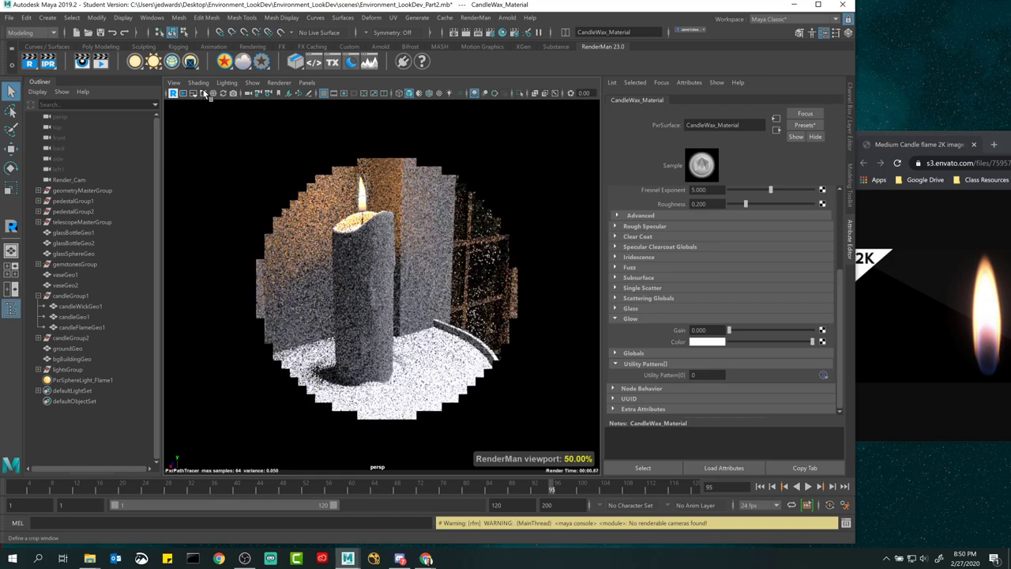
- Limit the interactive render to a crop region around the candle, then bring the browser window forward
{"action": "left_click", "coordinate": [203, 93]}
{"action": "left_click_drag", "start_coordinate": [288, 138], "coordinate": [444, 414]}
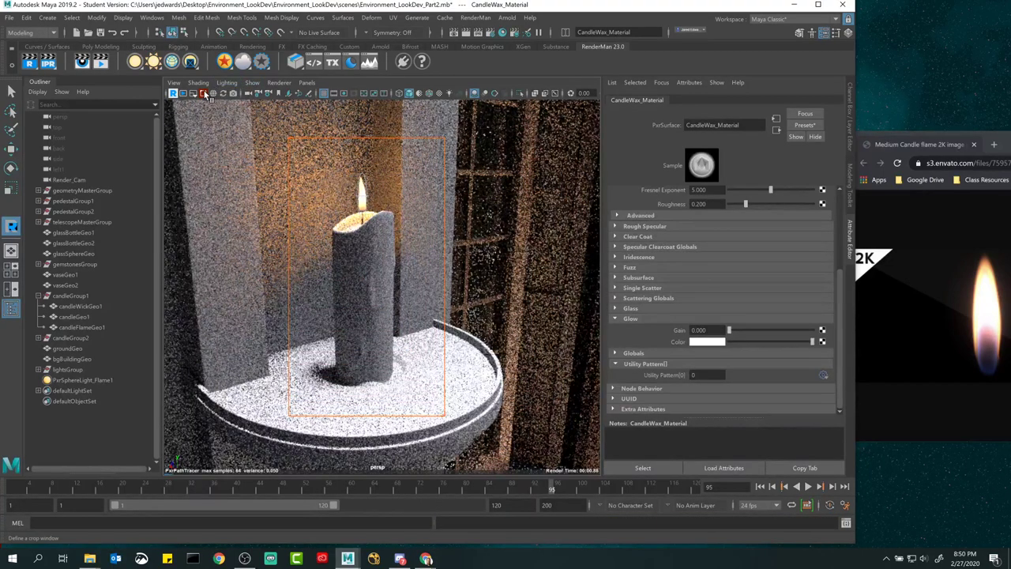
{"action": "left_click", "coordinate": [202, 93]}
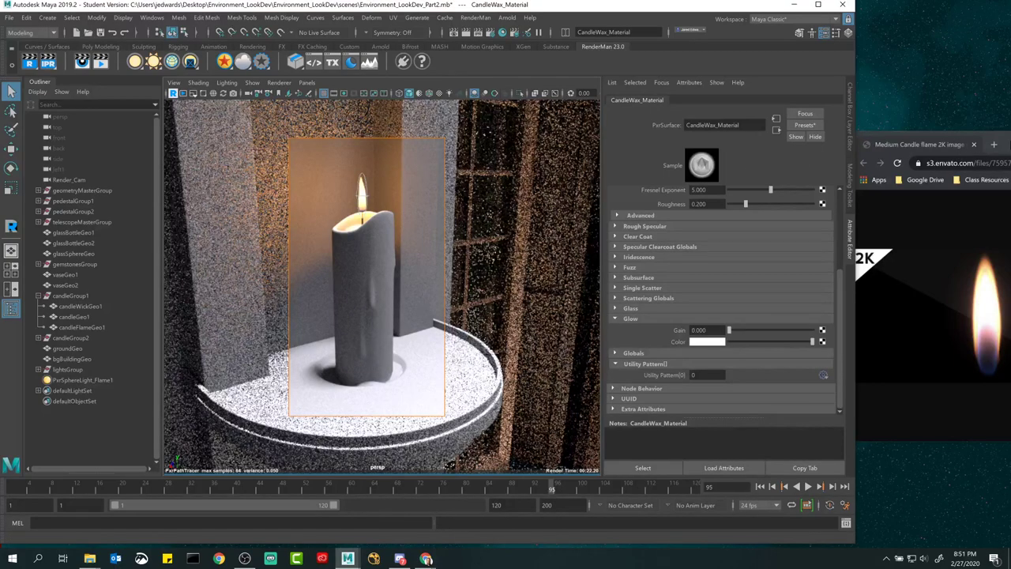
{"action": "left_click_drag", "start_coordinate": [1007, 144], "coordinate": [532, 137]}
- Search Google Images for 'candle wax', open the dripping orange candles photo, then minimize Chrome
{"action": "left_click", "coordinate": [506, 157]}
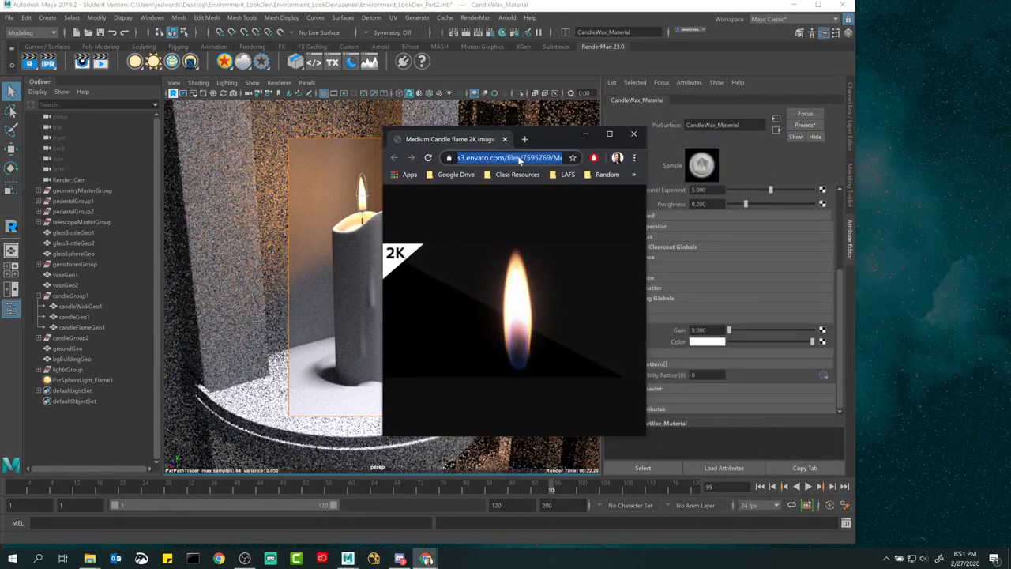
{"action": "type", "text": "candle wax"}
{"action": "key", "text": "Return"}
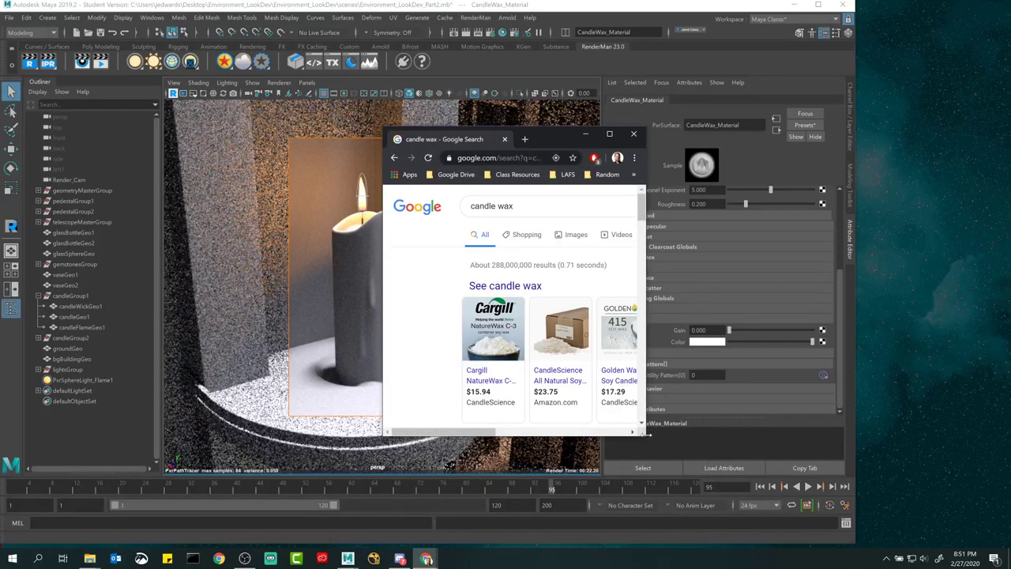
{"action": "left_click_drag", "start_coordinate": [646, 435], "coordinate": [819, 469]}
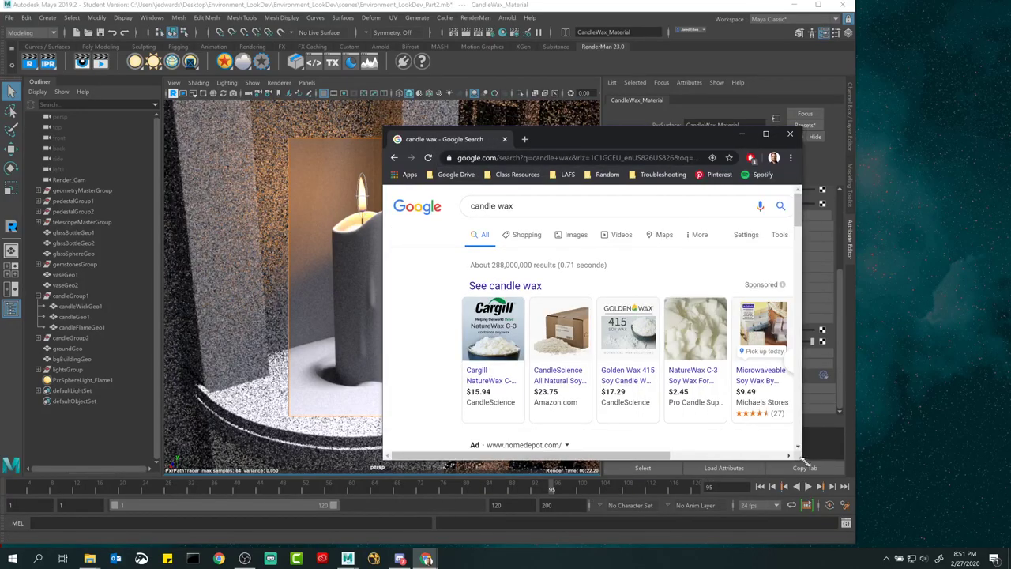
{"action": "left_click", "coordinate": [565, 241]}
{"action": "scroll", "coordinate": [600, 370], "scroll_direction": "down", "scroll_amount": 6}
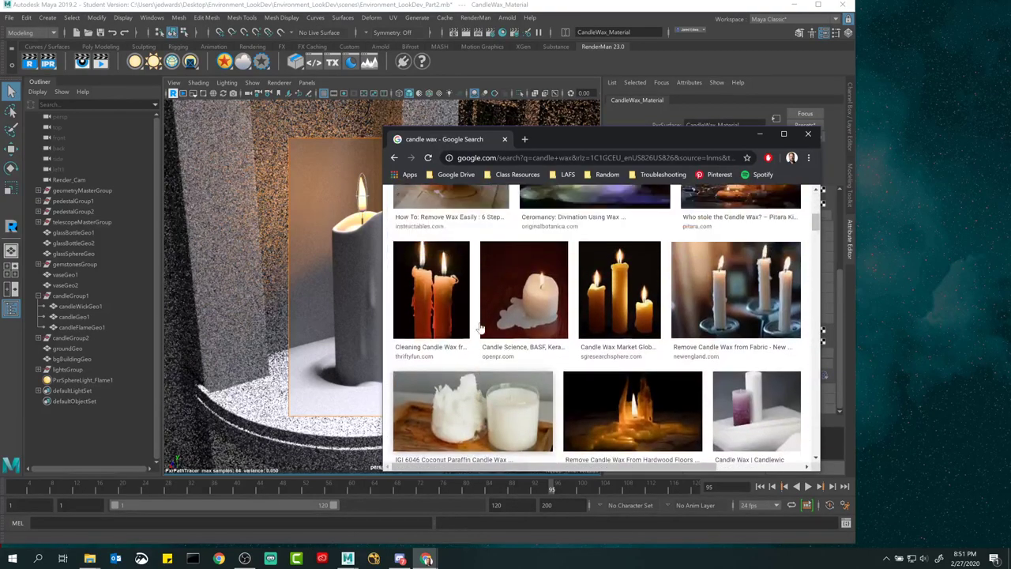
{"action": "left_click", "coordinate": [435, 367]}
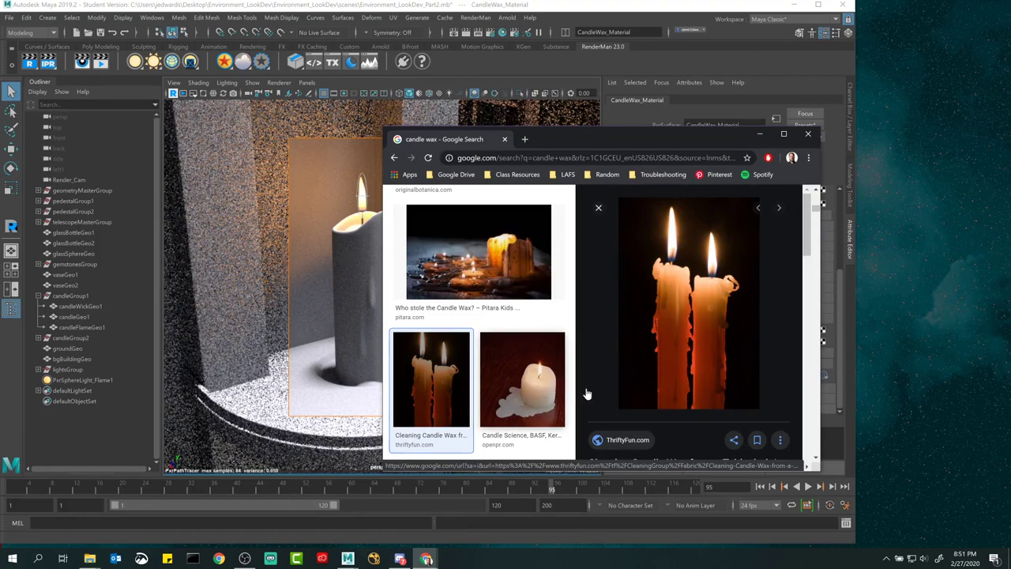
{"action": "left_click", "coordinate": [760, 134]}
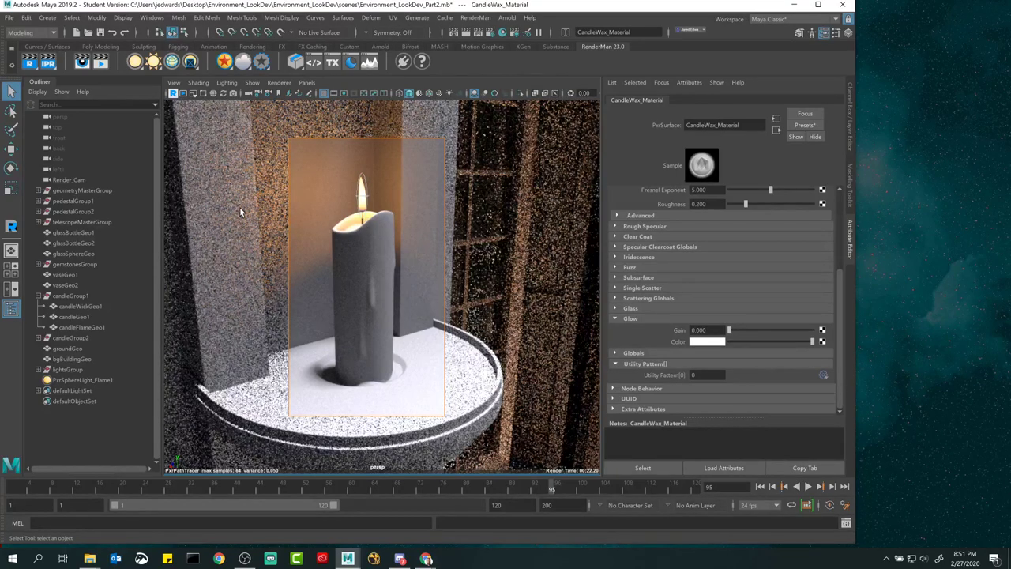
- Turn the wax material's diffuse gain down to 0 and its diffuse colour to black
{"action": "scroll", "coordinate": [742, 237], "scroll_direction": "up", "scroll_amount": 4}
{"action": "left_click_drag", "start_coordinate": [794, 222], "coordinate": [646, 221]}
{"action": "left_click_drag", "start_coordinate": [743, 238], "coordinate": [690, 237]}
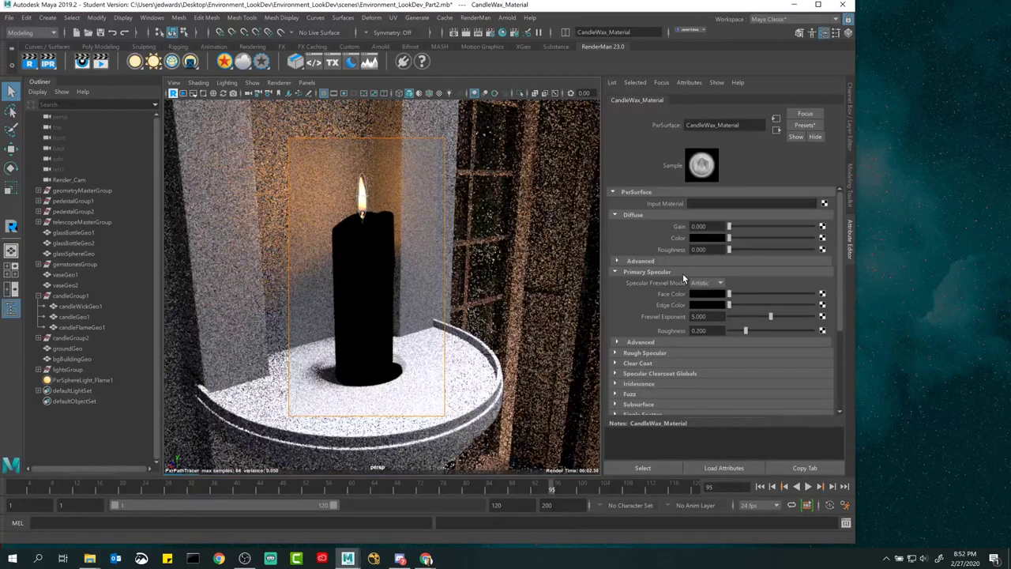
- Set the CandleWax_Material Subsurface Model to Exponential Path Traced
{"action": "scroll", "coordinate": [682, 274], "scroll_direction": "down", "scroll_amount": 4}
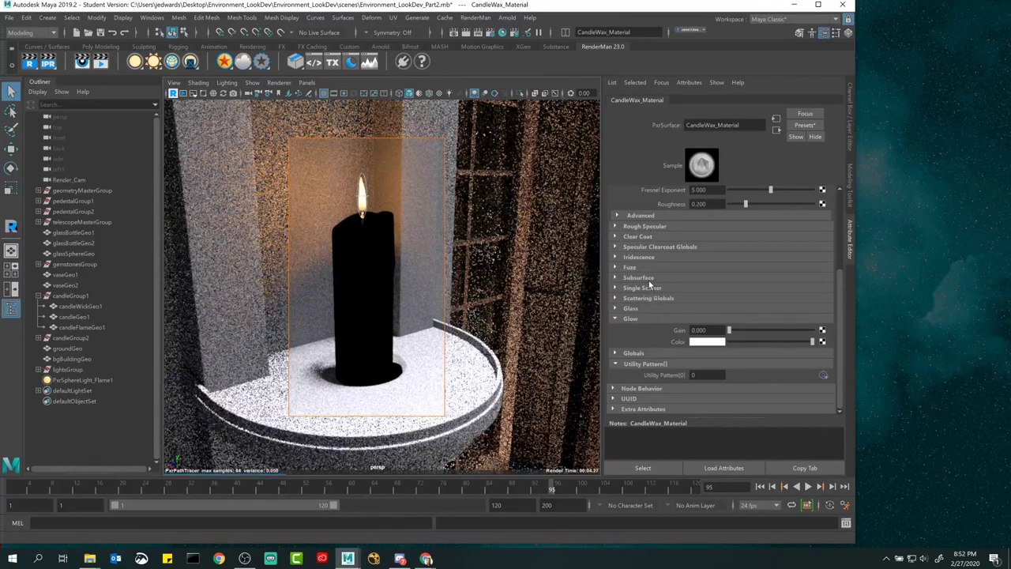
{"action": "left_click", "coordinate": [647, 278]}
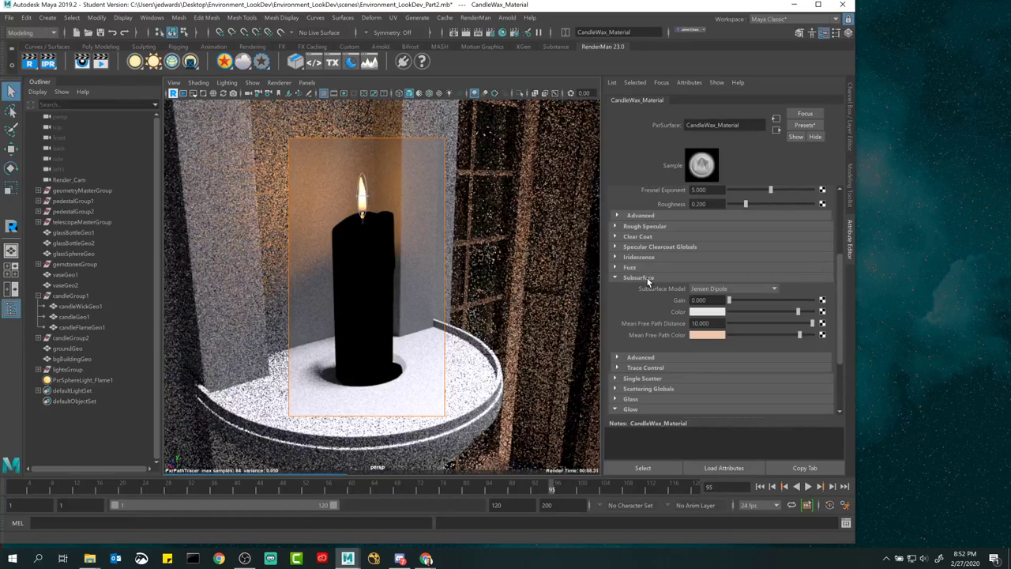
{"action": "left_click", "coordinate": [725, 289]}
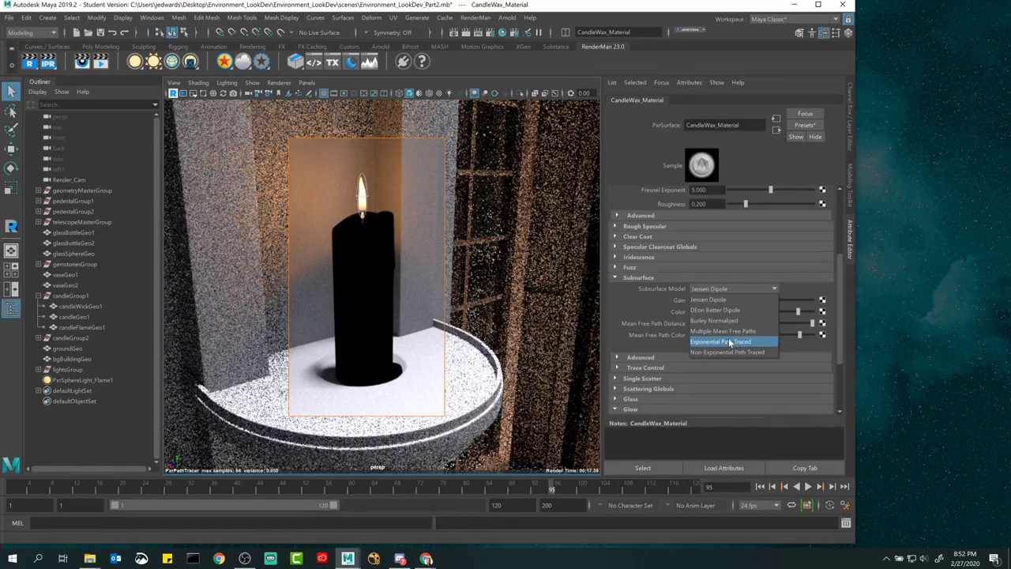
{"action": "left_click", "coordinate": [728, 341]}
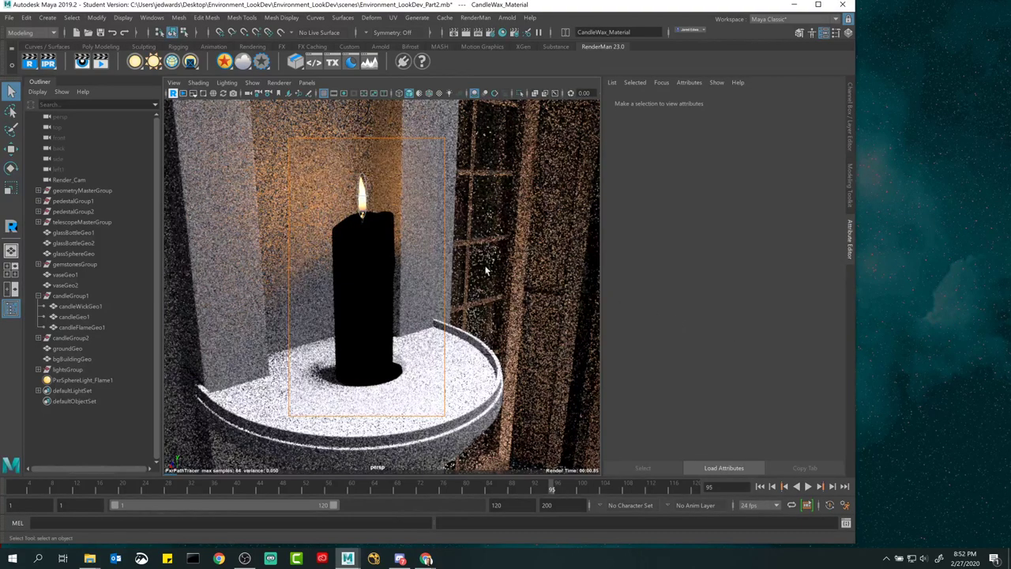
- Restart the RenderMan viewport render and crop it to a region around the candle
{"action": "left_click", "coordinate": [173, 92]}
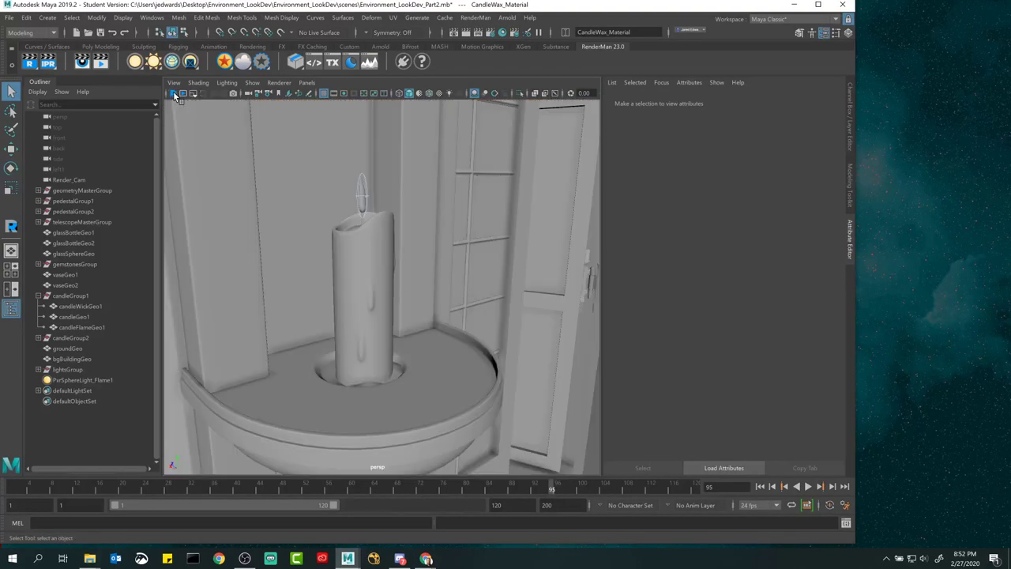
{"action": "left_click", "coordinate": [173, 92]}
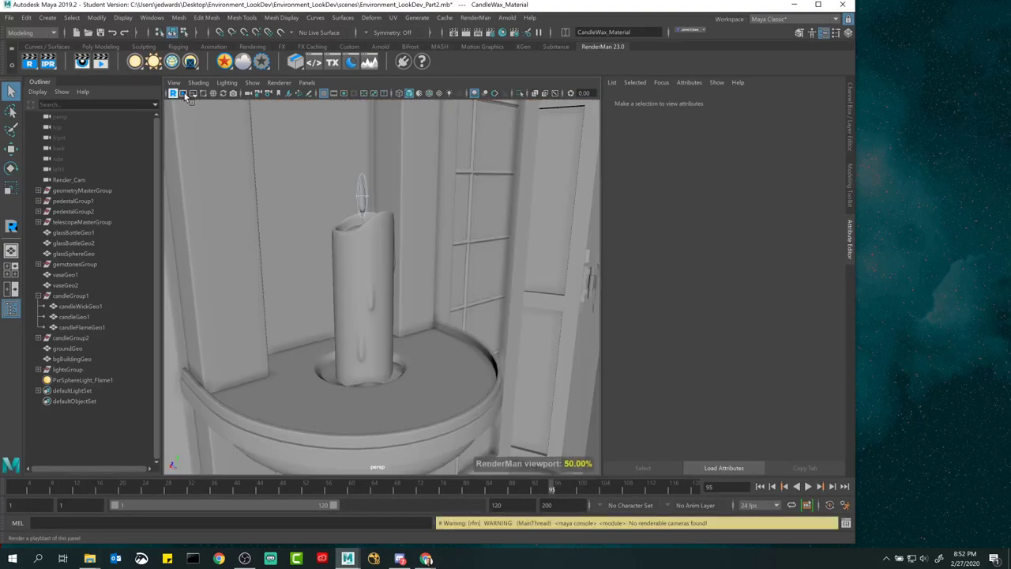
{"action": "left_click", "coordinate": [203, 93]}
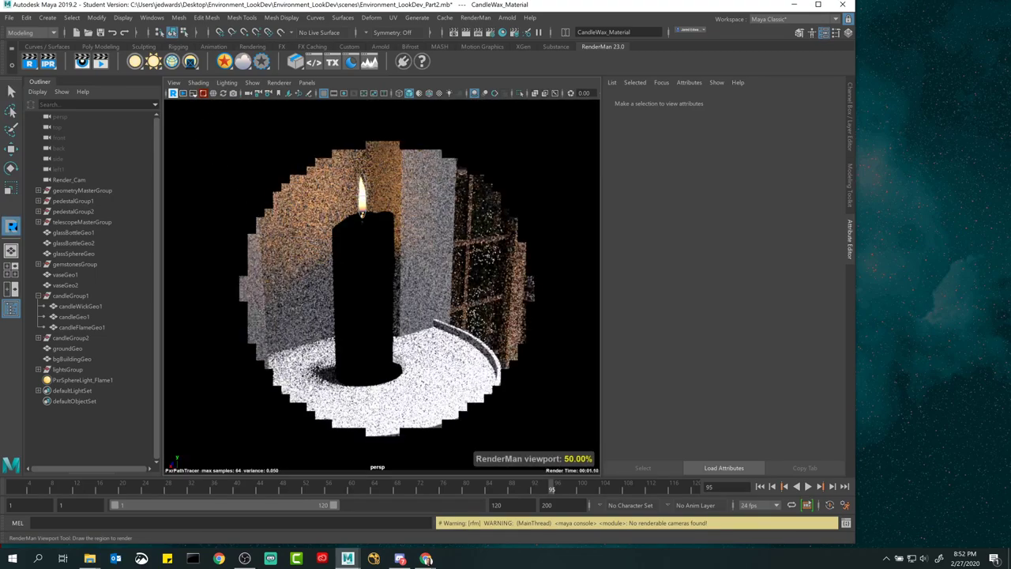
{"action": "mouse_move", "coordinate": [305, 193]}
{"action": "left_mouse_down"}
{"action": "mouse_move", "coordinate": [427, 410]}
{"action": "mouse_move", "coordinate": [429, 401]}
{"action": "left_mouse_up"}
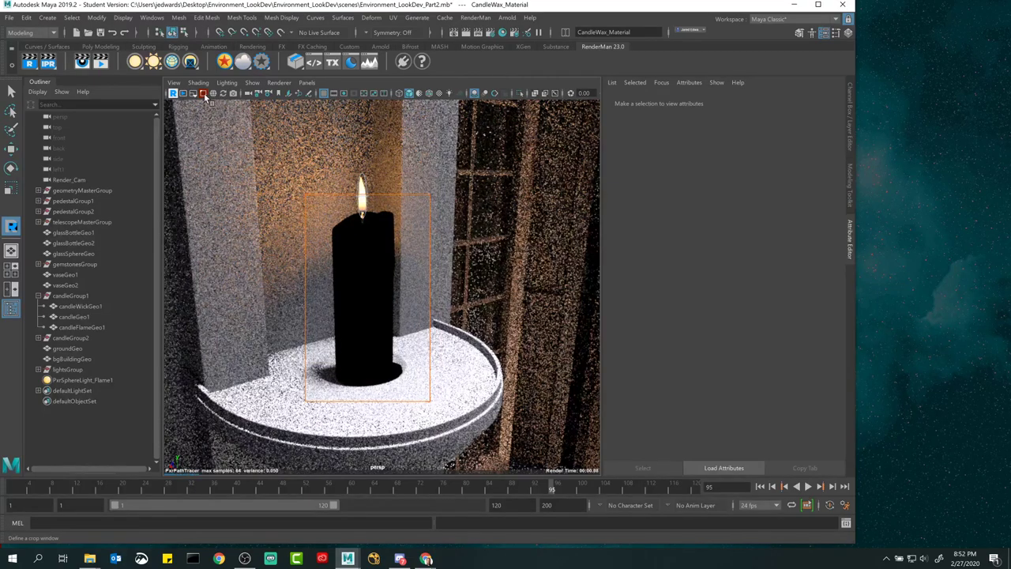
{"action": "left_click", "coordinate": [203, 93]}
- Select candleGeo1, turn off Selection Highlighting, and set the wax Subsurface Gain to 1
{"action": "left_click", "coordinate": [384, 268]}
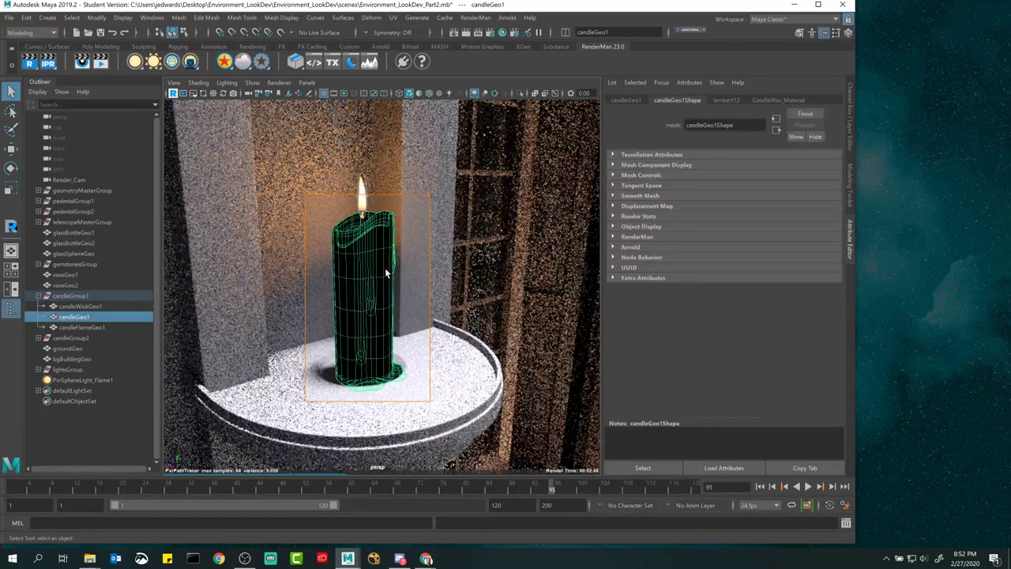
{"action": "left_click", "coordinate": [793, 98]}
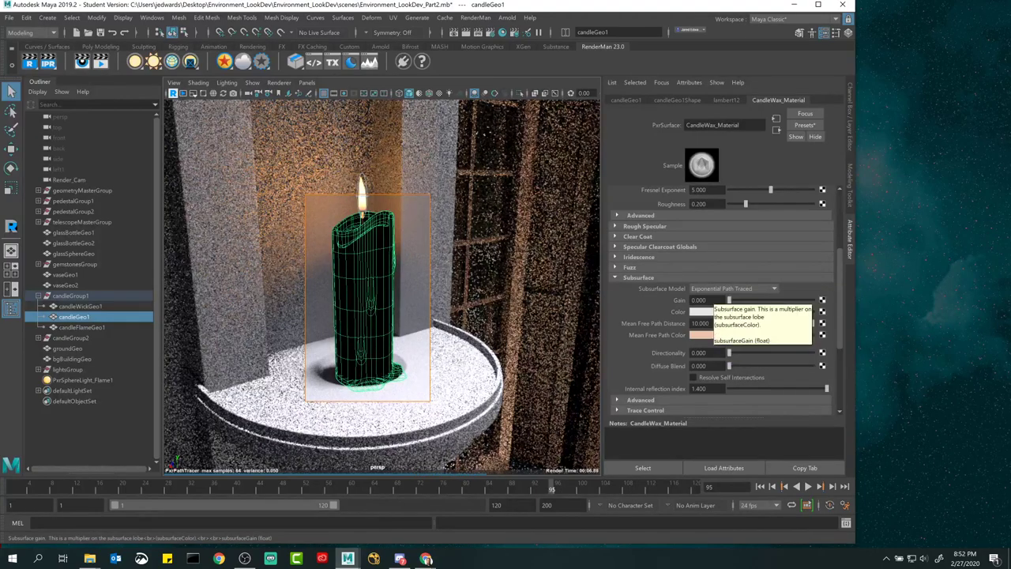
{"action": "left_click", "coordinate": [699, 300]}
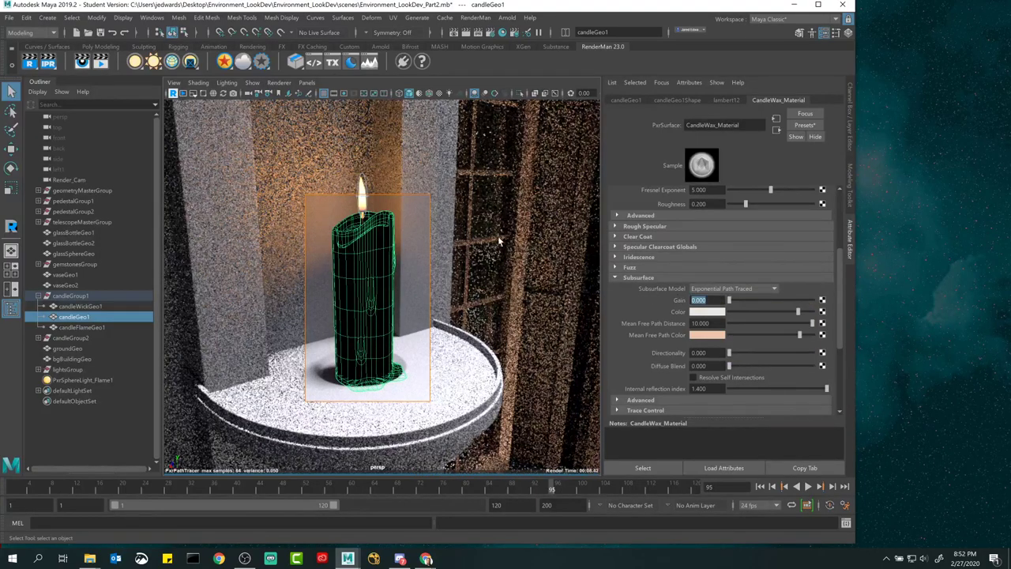
{"action": "left_click", "coordinate": [251, 86]}
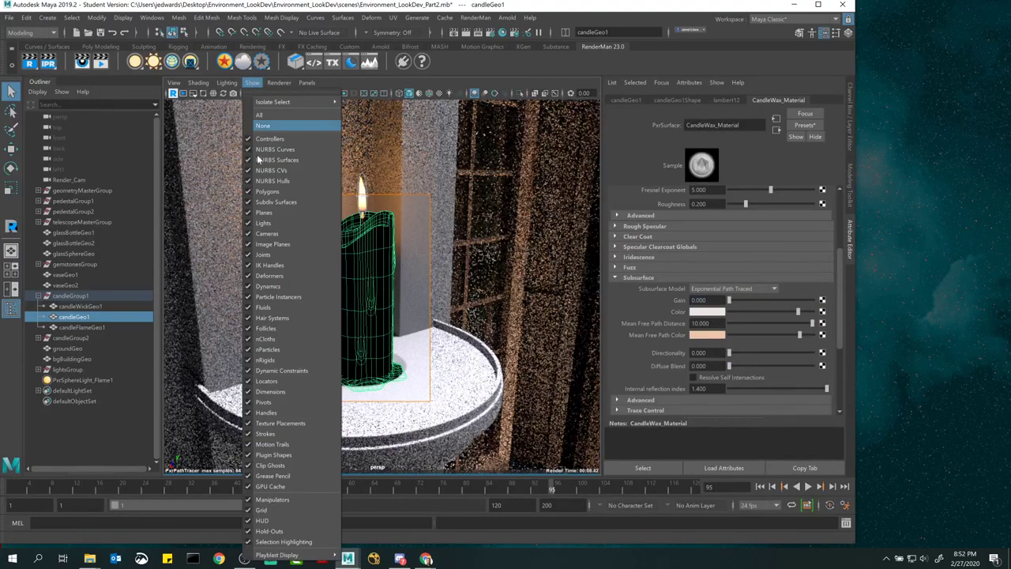
{"action": "left_click", "coordinate": [294, 543]}
{"action": "left_click", "coordinate": [698, 300]}
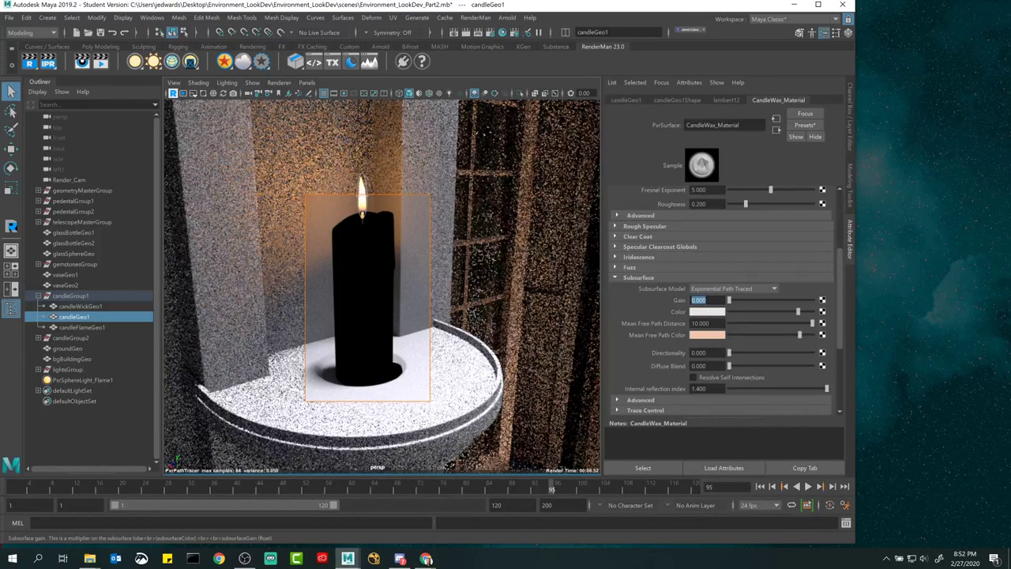
{"action": "type", "text": "1"}
{"action": "key", "text": "Return"}
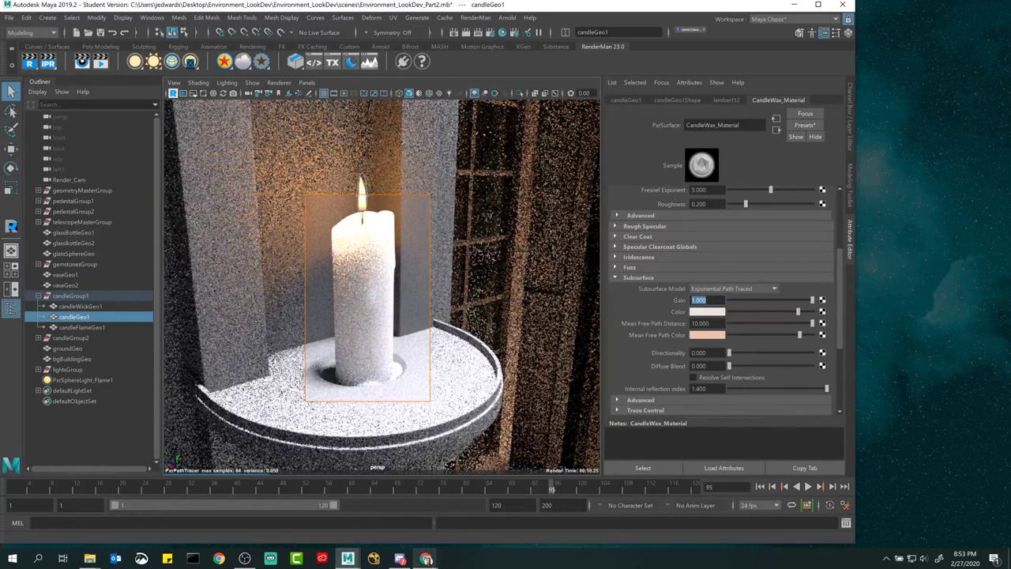
- Bring the candle wax image search forward and move it aside to uncover the candle
{"action": "mouse_move", "coordinate": [427, 558]}
{"action": "left_click", "coordinate": [505, 522]}
{"action": "left_click_drag", "start_coordinate": [640, 136], "coordinate": [762, 18]}
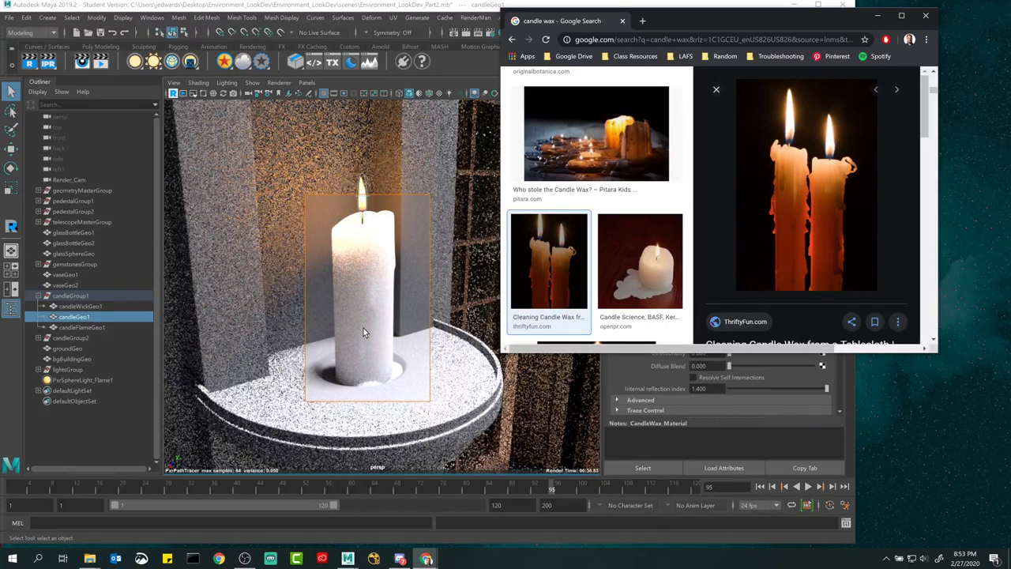
- Review the candle wax reference photos, then minimize Chrome
{"action": "left_click", "coordinate": [876, 15]}
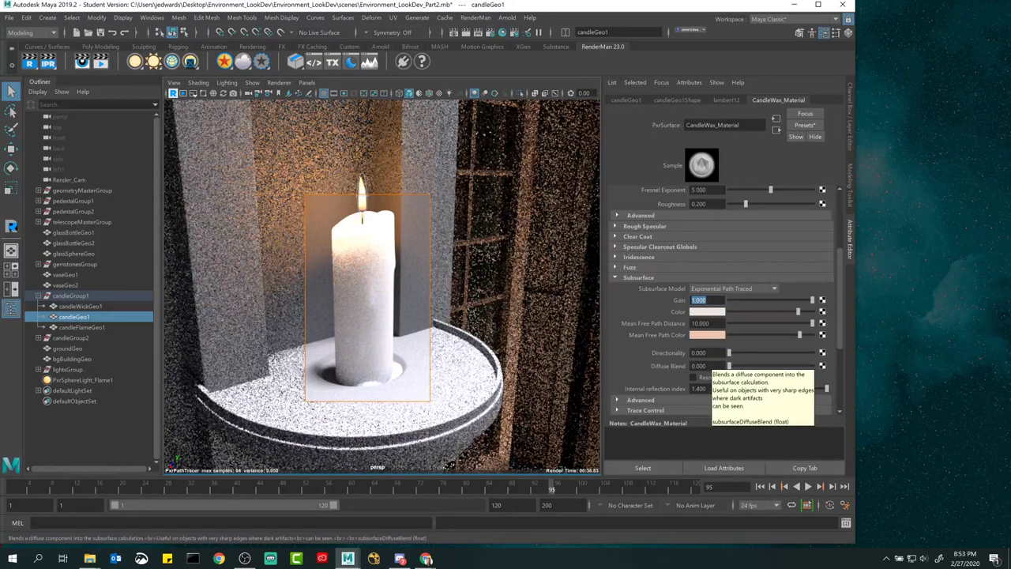
- Tint the wax Subsurface Color purple, with hue about 259 and saturation about 0.45
{"action": "left_click", "coordinate": [707, 312]}
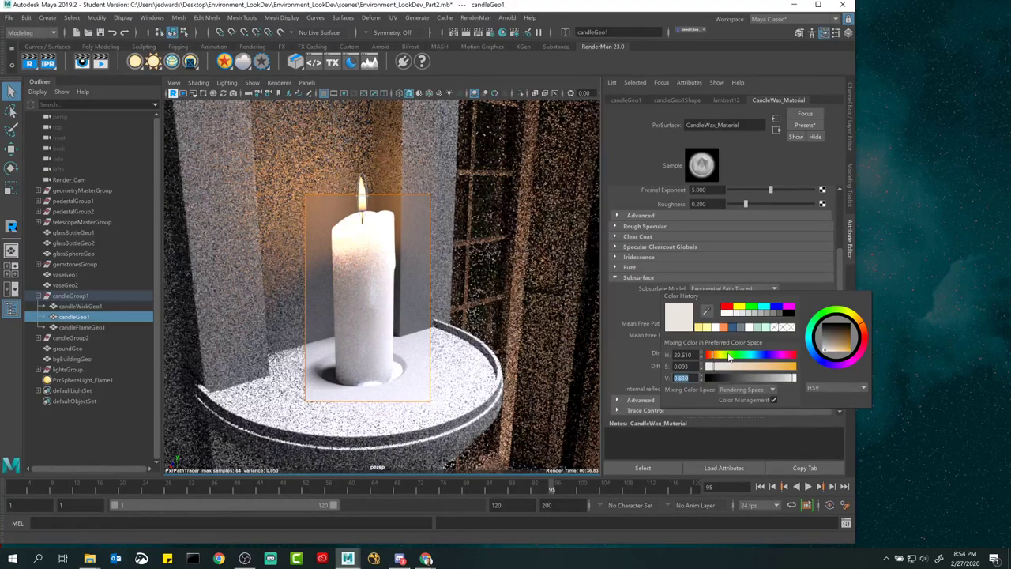
{"action": "left_click_drag", "start_coordinate": [727, 356], "coordinate": [772, 358]}
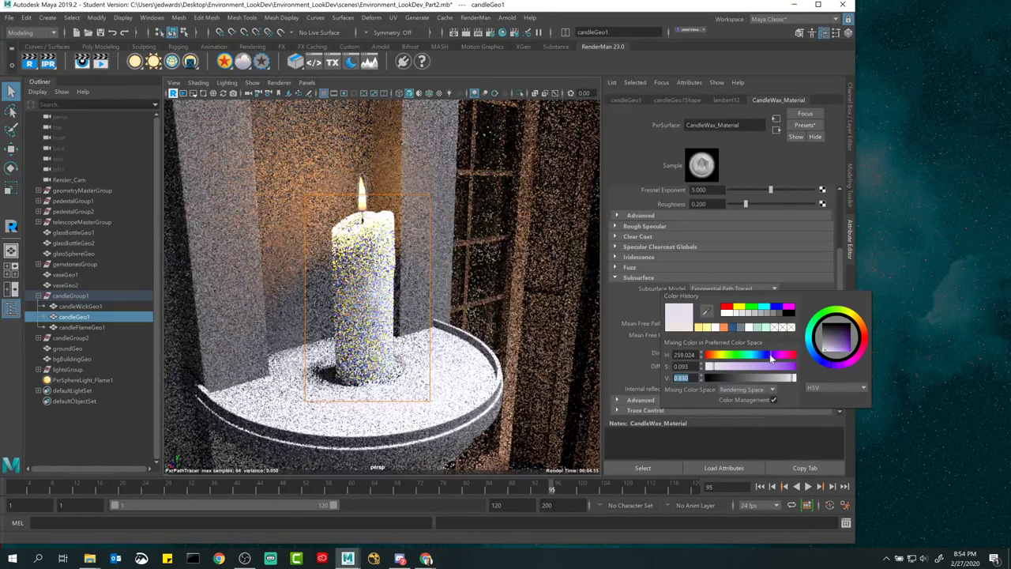
{"action": "left_click", "coordinate": [745, 365]}
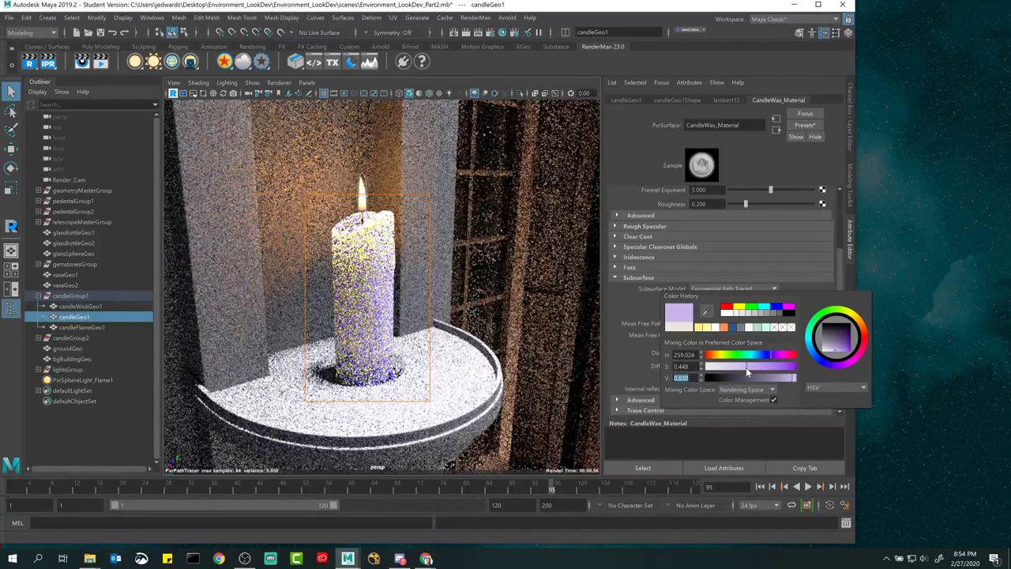
{"action": "mouse_move", "coordinate": [746, 368]}
{"action": "left_mouse_down"}
{"action": "mouse_move", "coordinate": [776, 377]}
{"action": "mouse_move", "coordinate": [763, 377]}
{"action": "left_mouse_up"}
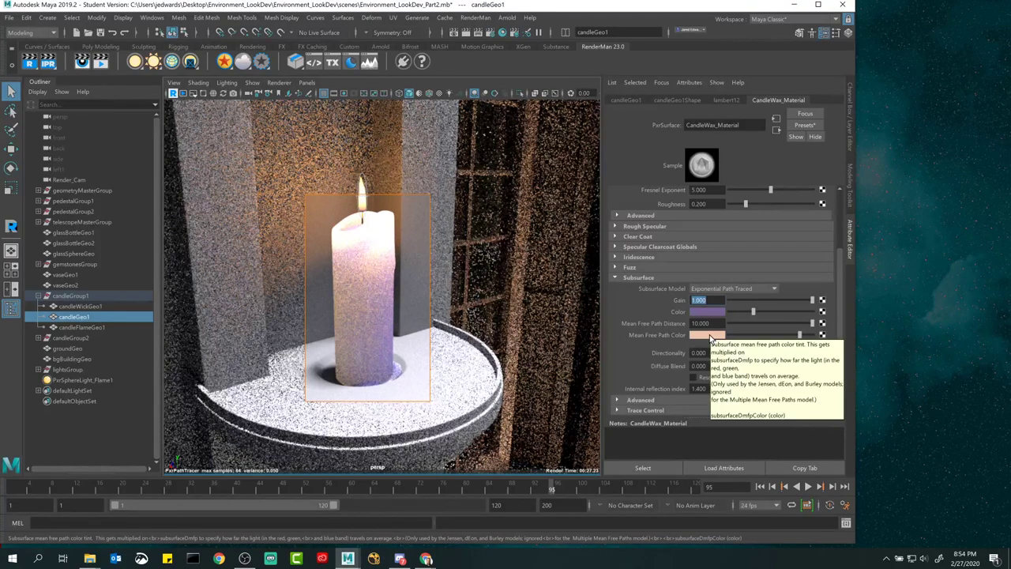
{"action": "left_click", "coordinate": [707, 335]}
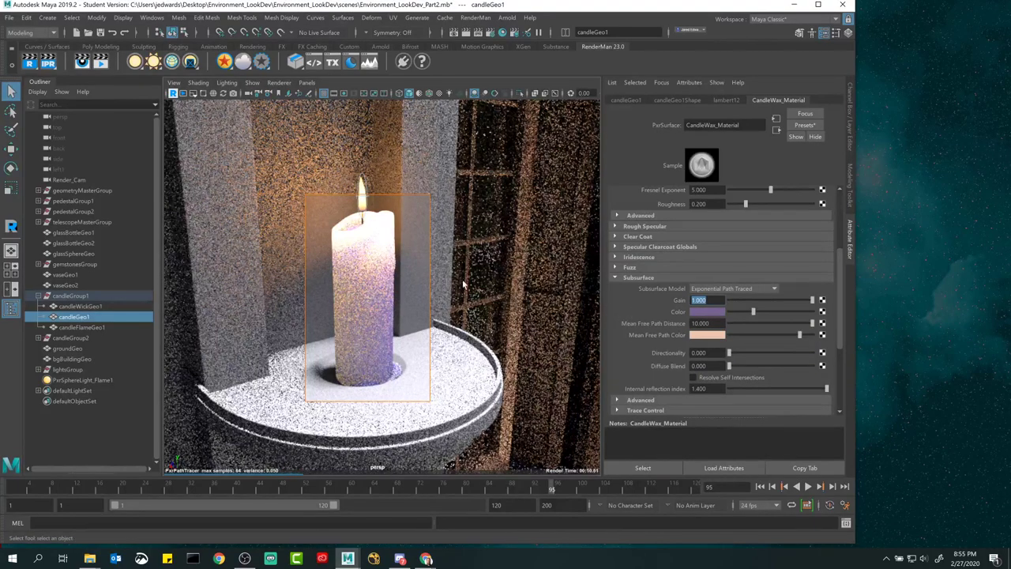
{"action": "left_click", "coordinate": [707, 335]}
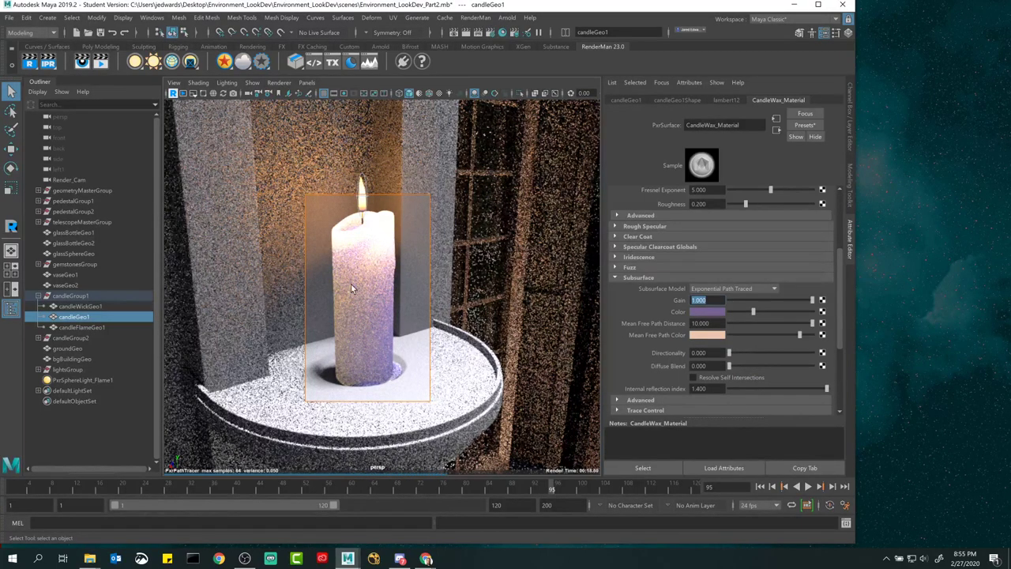
{"action": "left_click", "coordinate": [708, 335]}
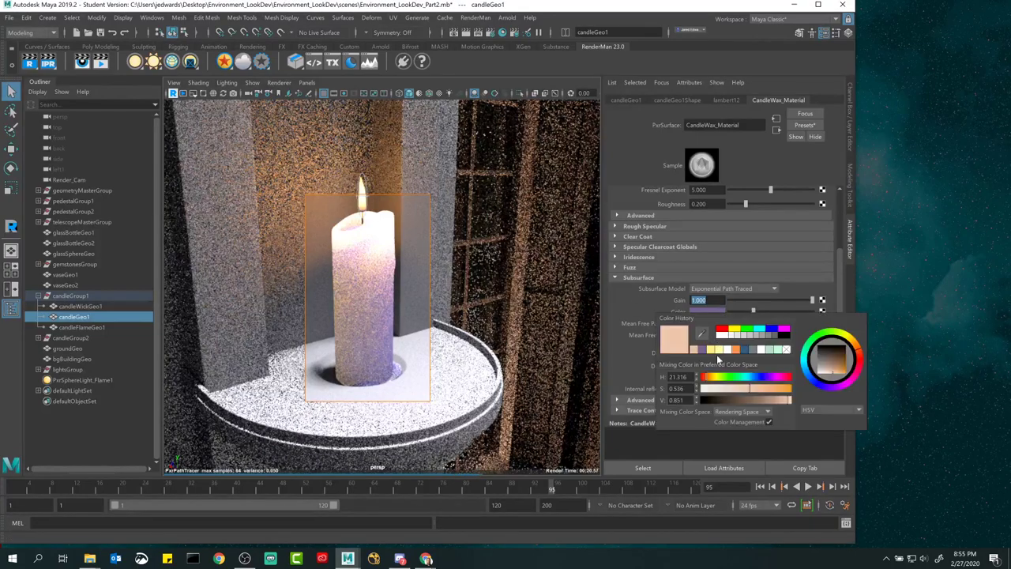
{"action": "left_click", "coordinate": [704, 349]}
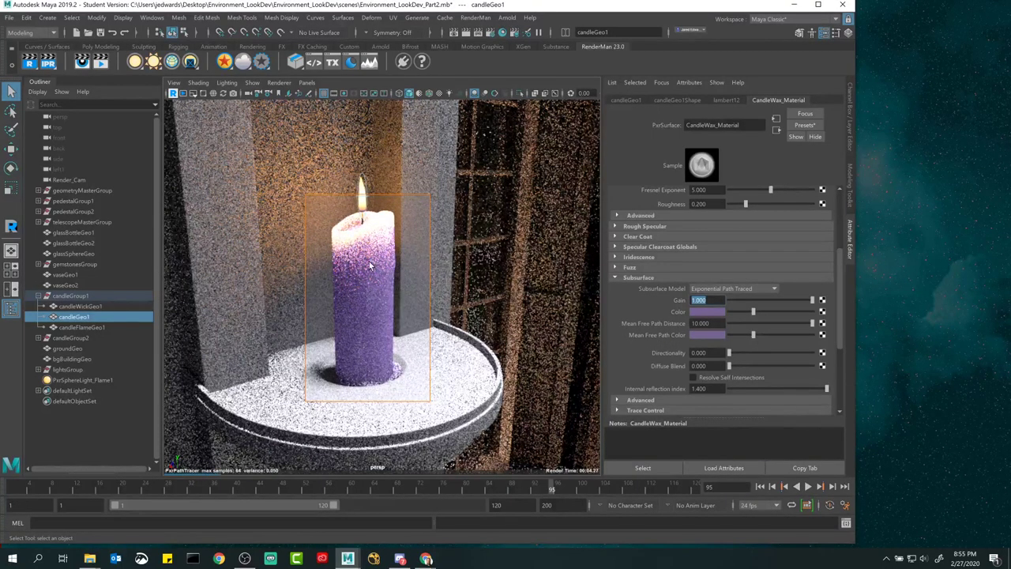
{"action": "left_click", "coordinate": [709, 334]}
{"action": "left_click", "coordinate": [750, 387]}
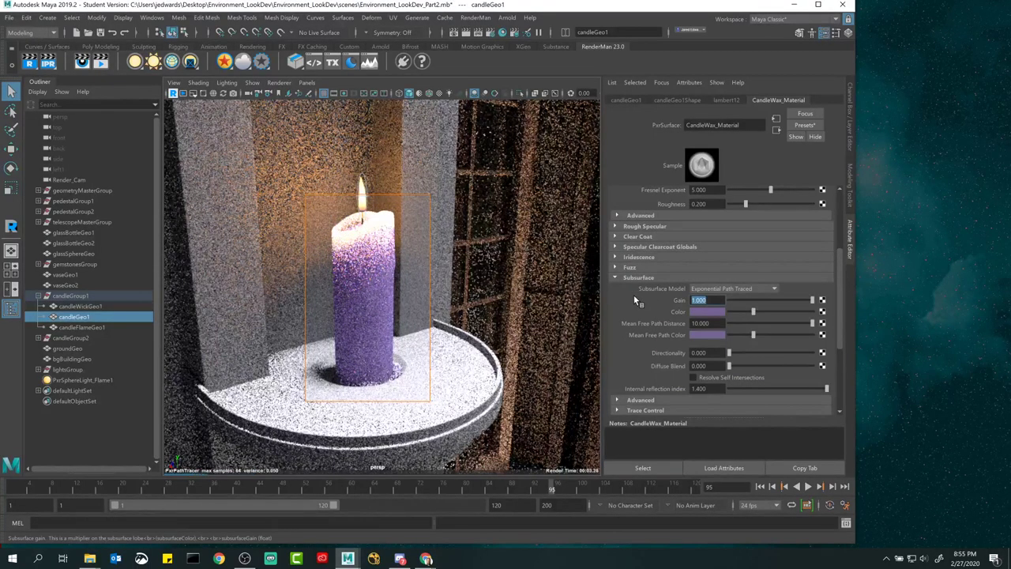
{"action": "key", "text": "ctrl+z"}
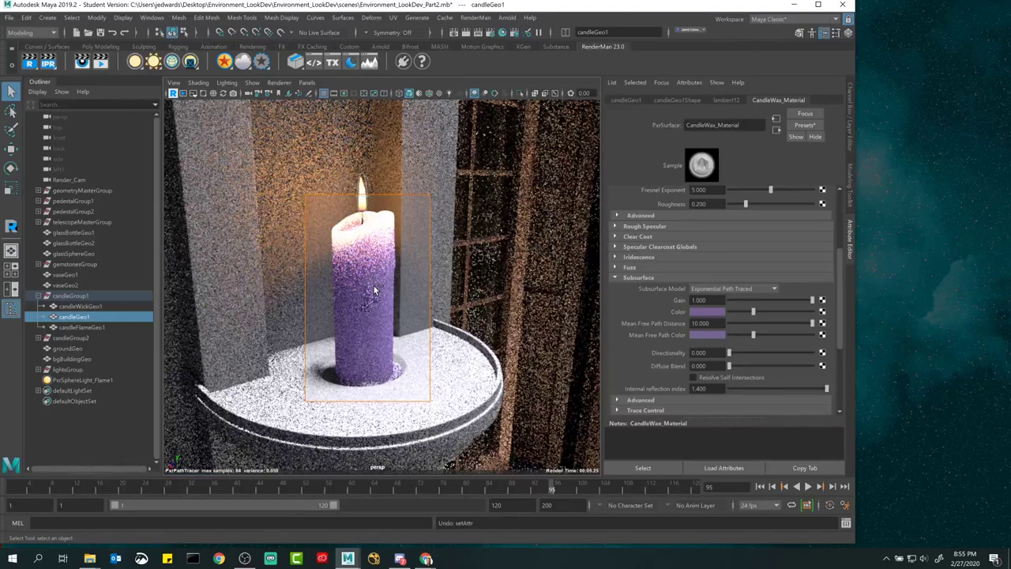
{"action": "key", "text": "ctrl+z"}
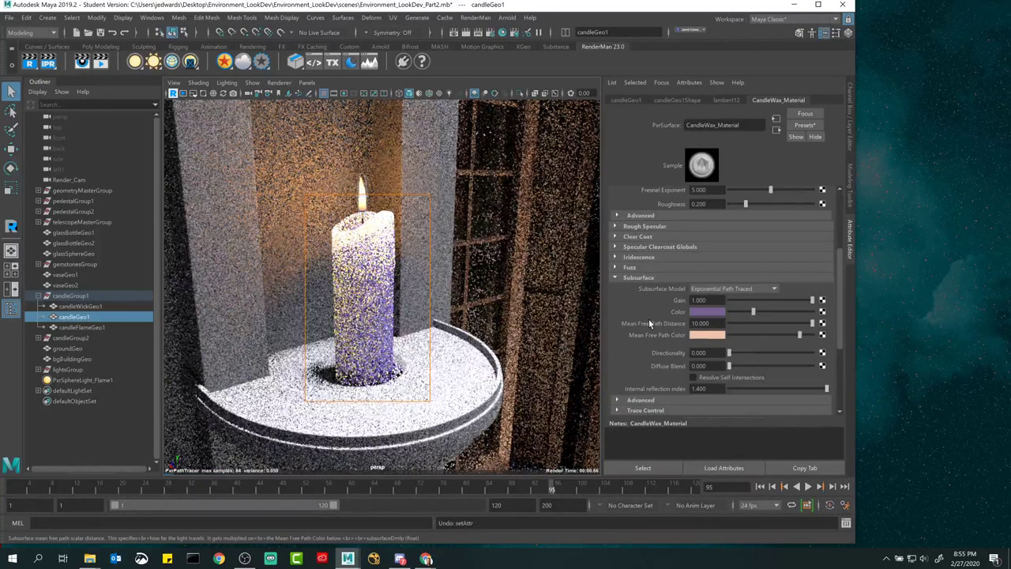
- Try mean free path distances 5 and 2 and test directionality, settling on distance 1.000
{"action": "left_click", "coordinate": [699, 323]}
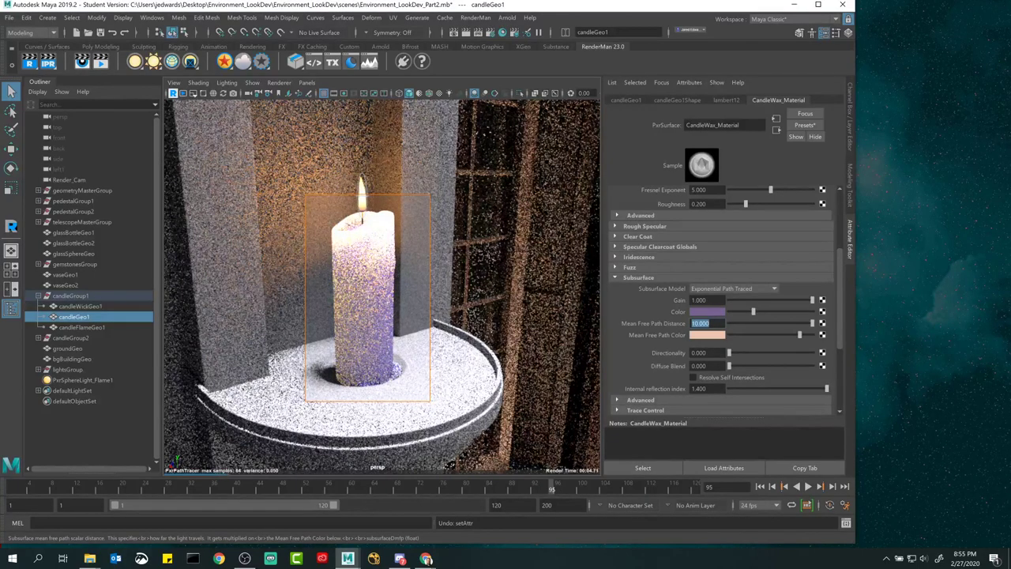
{"action": "type", "text": "5"}
{"action": "key", "text": "Return"}
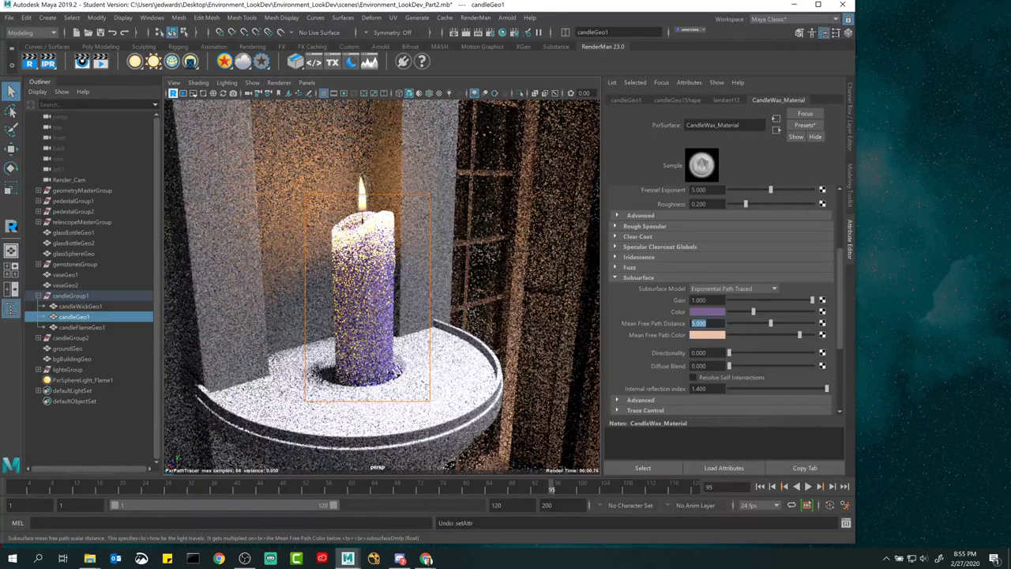
{"action": "type", "text": "2"}
{"action": "key", "text": "Return"}
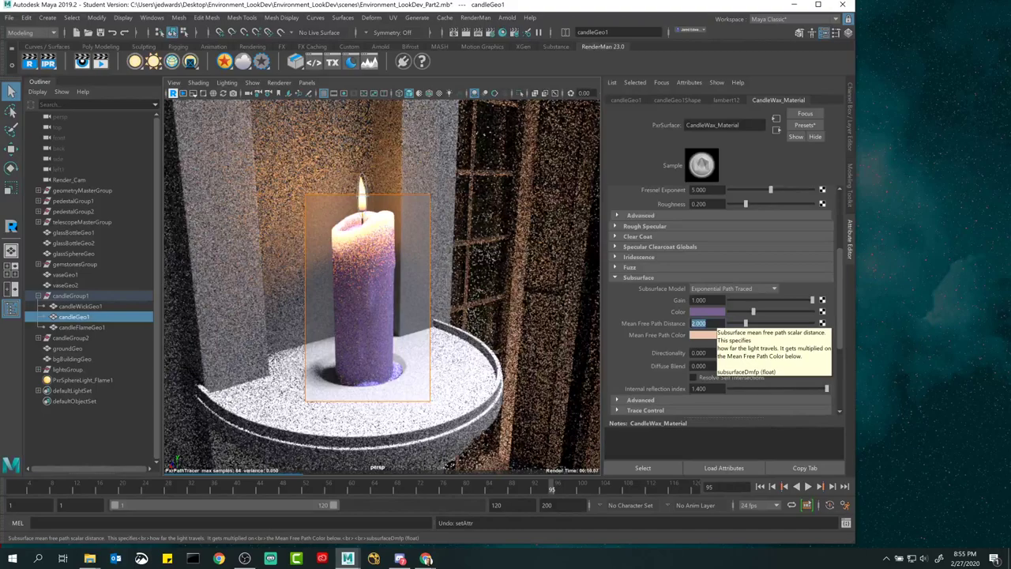
{"action": "left_click_drag", "start_coordinate": [738, 352], "coordinate": [752, 355]}
{"action": "left_click_drag", "start_coordinate": [751, 353], "coordinate": [660, 348]}
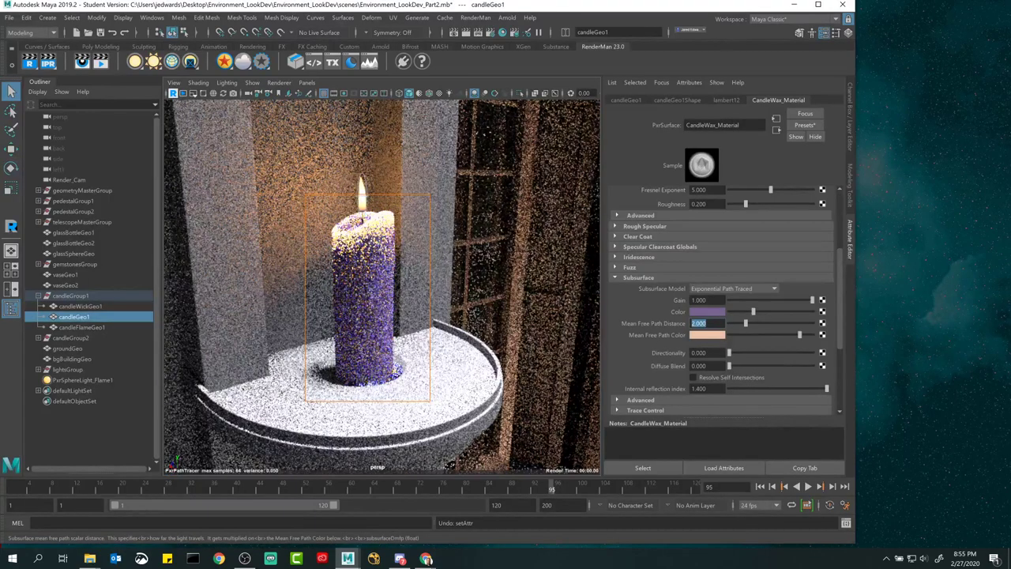
{"action": "type", "text": "1"}
{"action": "key", "text": "Return"}
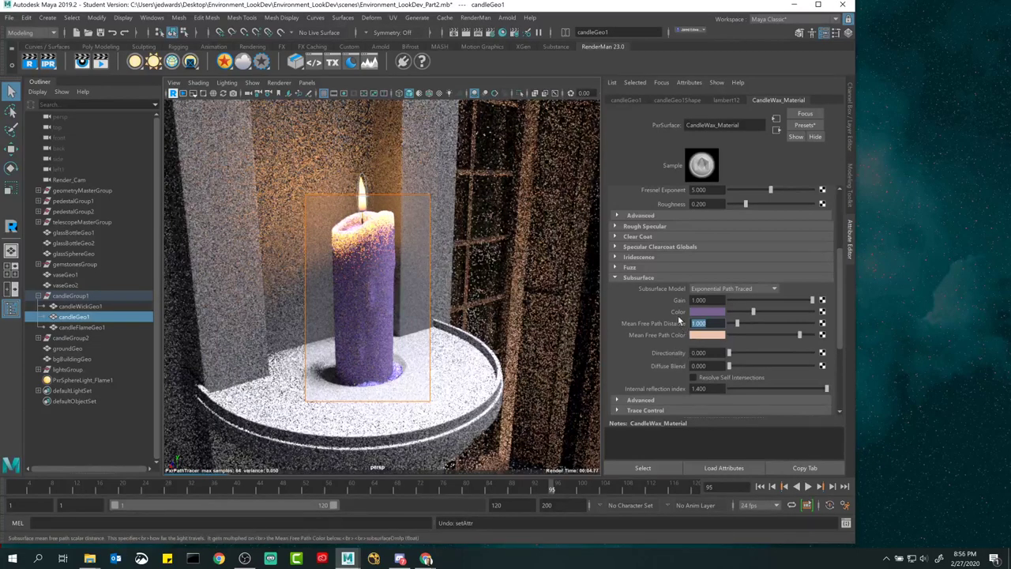
- Switch the wax to Non-Exponential Path Traced subsurface and raise Bleed to about 0.48
{"action": "left_click", "coordinate": [733, 288]}
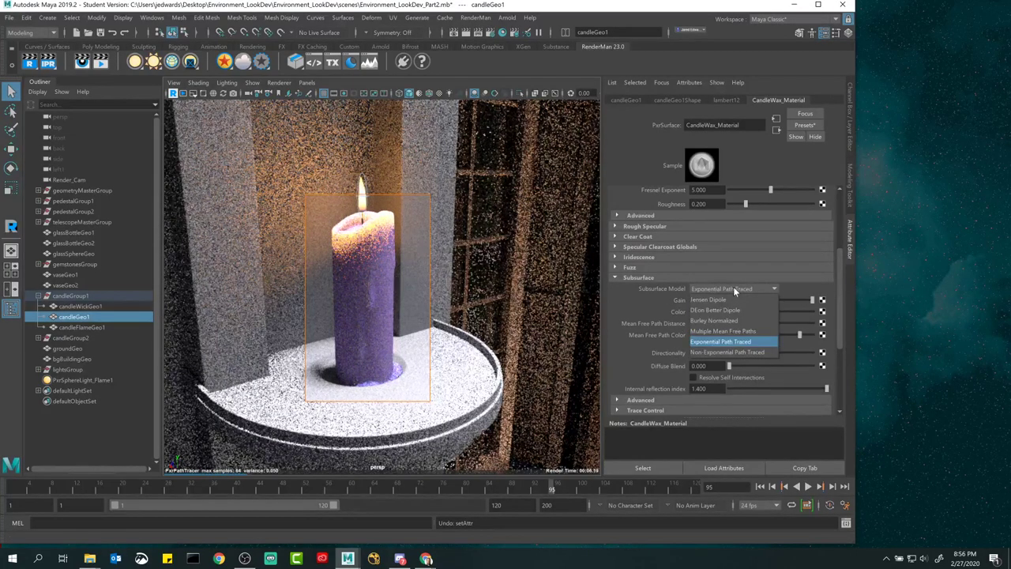
{"action": "left_click", "coordinate": [723, 352]}
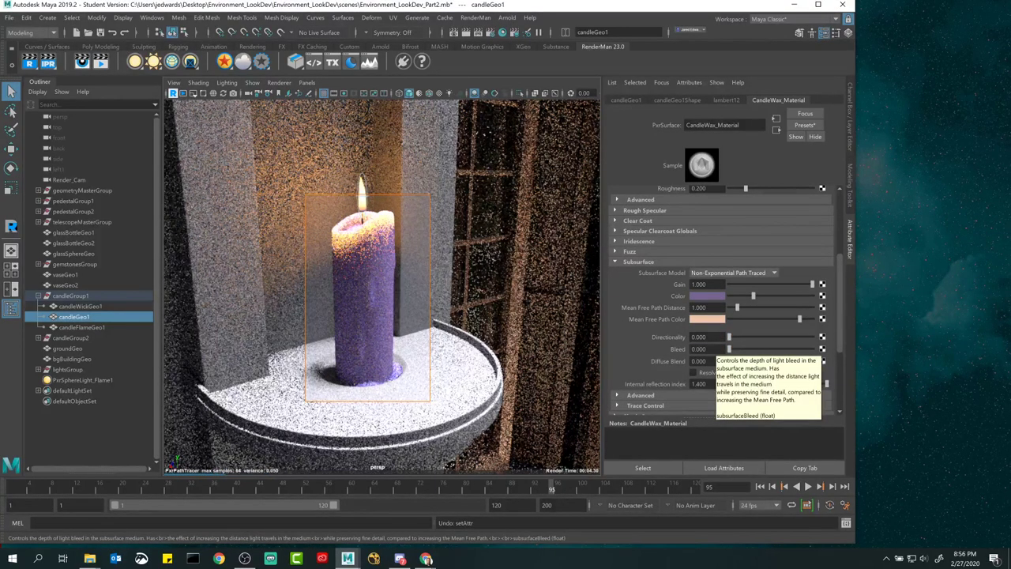
{"action": "left_click", "coordinate": [733, 273]}
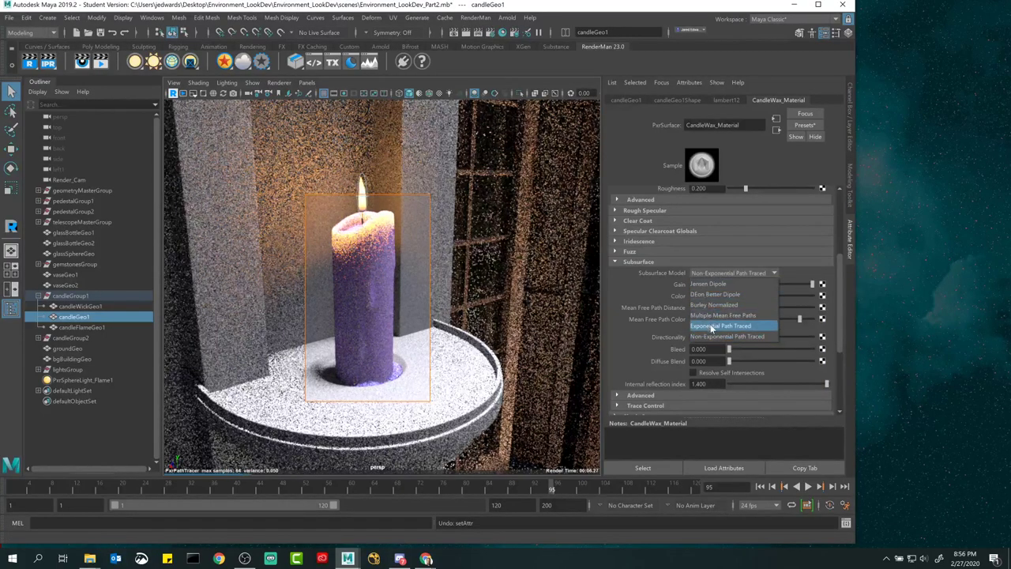
{"action": "left_click", "coordinate": [715, 327]}
{"action": "left_click", "coordinate": [713, 272]}
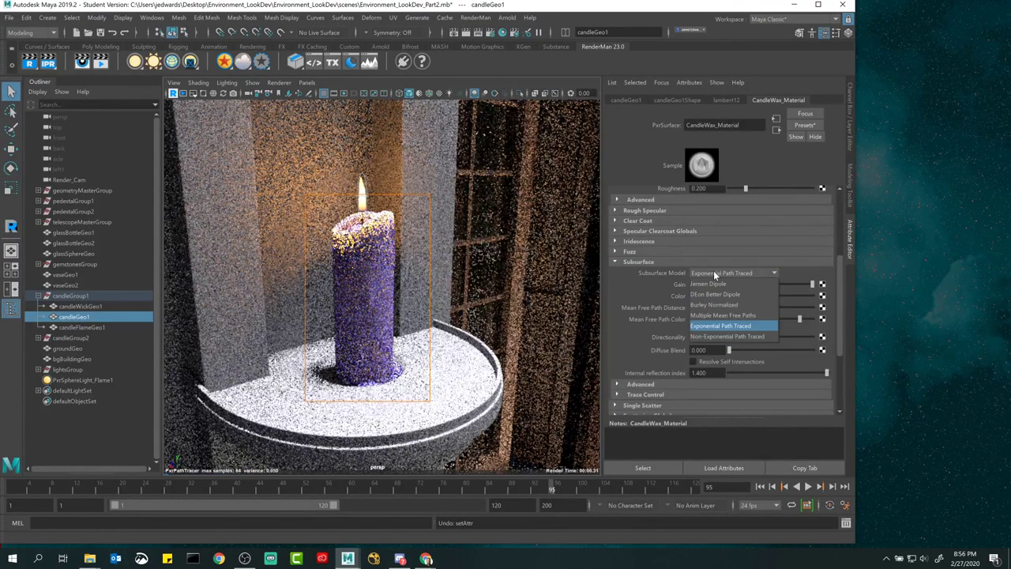
{"action": "left_click", "coordinate": [709, 338]}
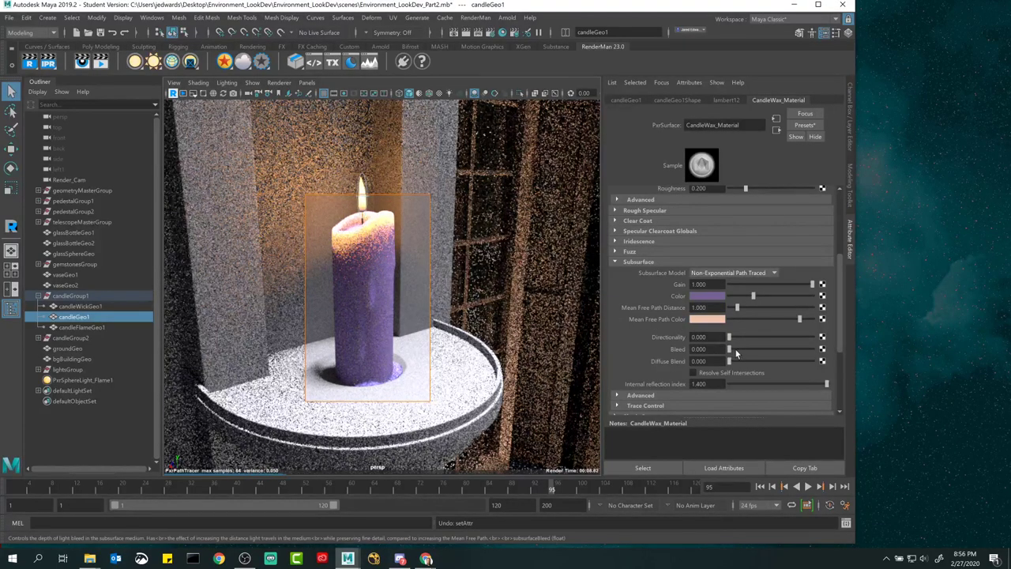
{"action": "left_click_drag", "start_coordinate": [745, 352], "coordinate": [770, 353]}
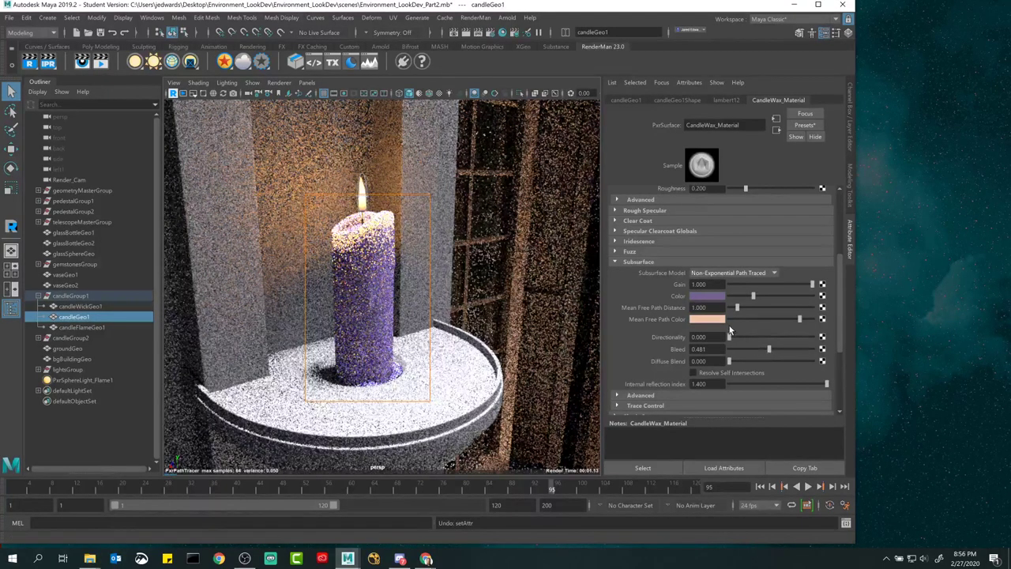
{"action": "left_click", "coordinate": [699, 308]}
- Set the mean free path distance back to 2.000 and tint the mean free path colour pink
{"action": "type", "text": "2"}
{"action": "key", "text": "Return"}
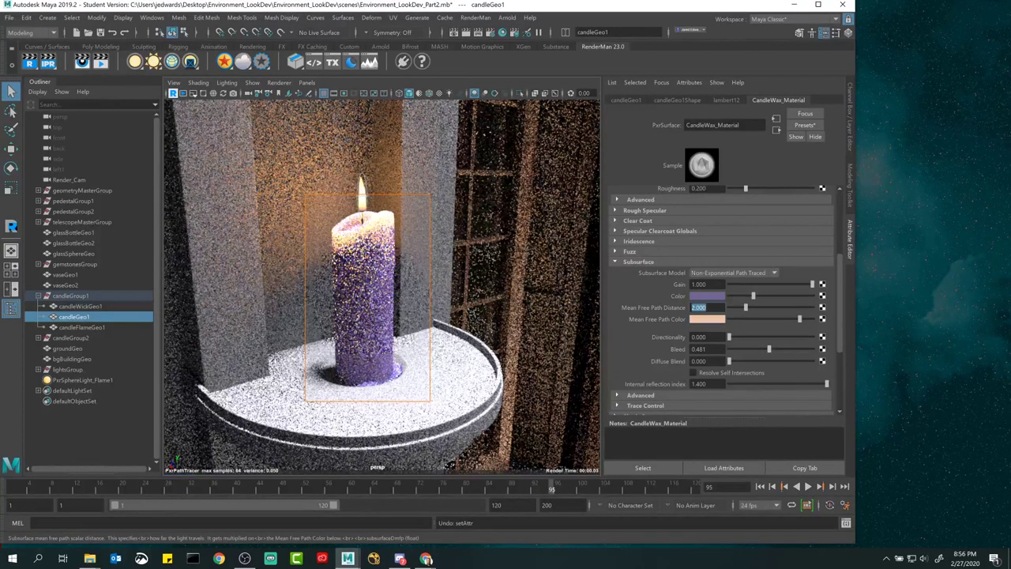
{"action": "left_click", "coordinate": [718, 317]}
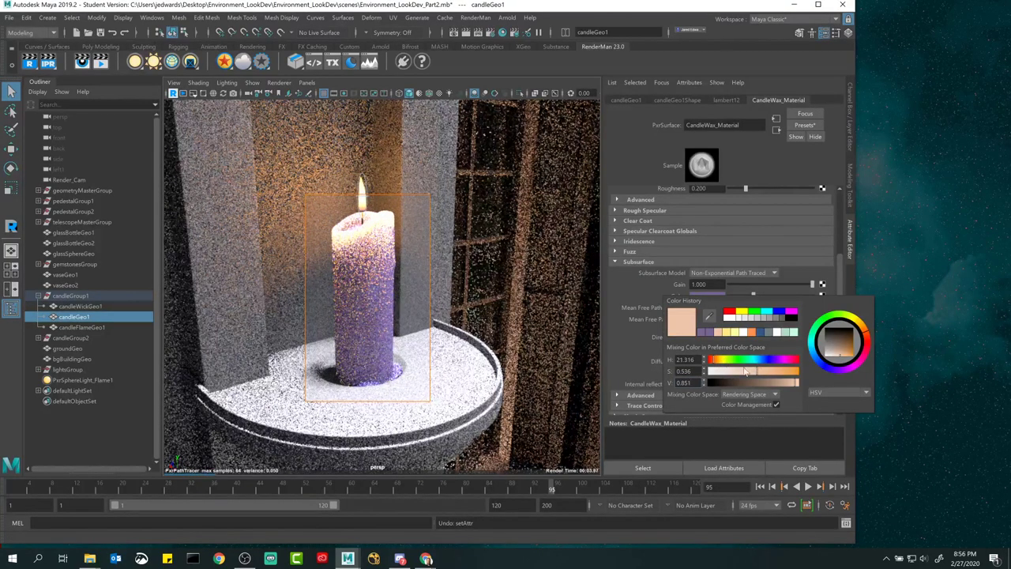
{"action": "left_click", "coordinate": [793, 360]}
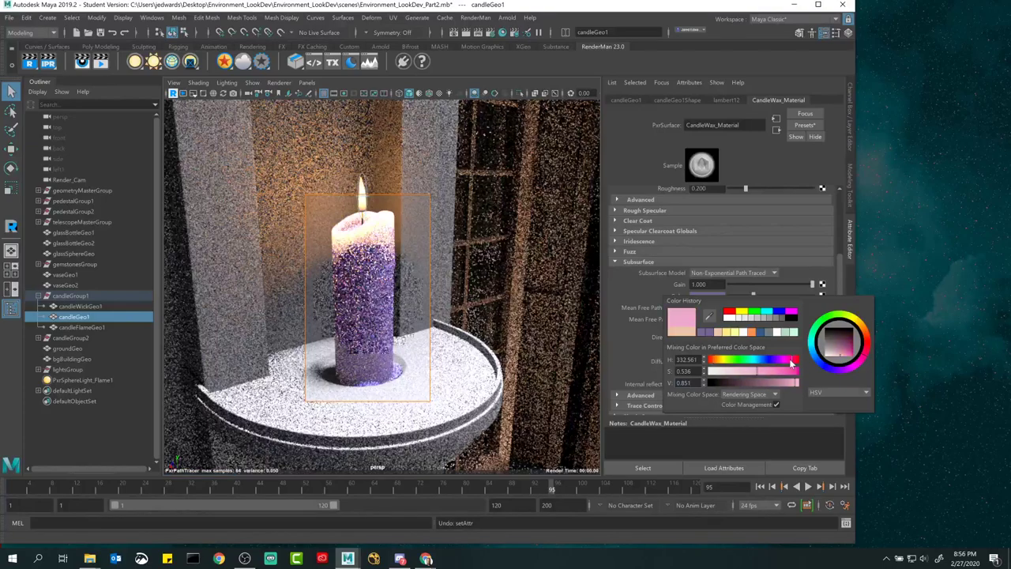
{"action": "left_click", "coordinate": [788, 359]}
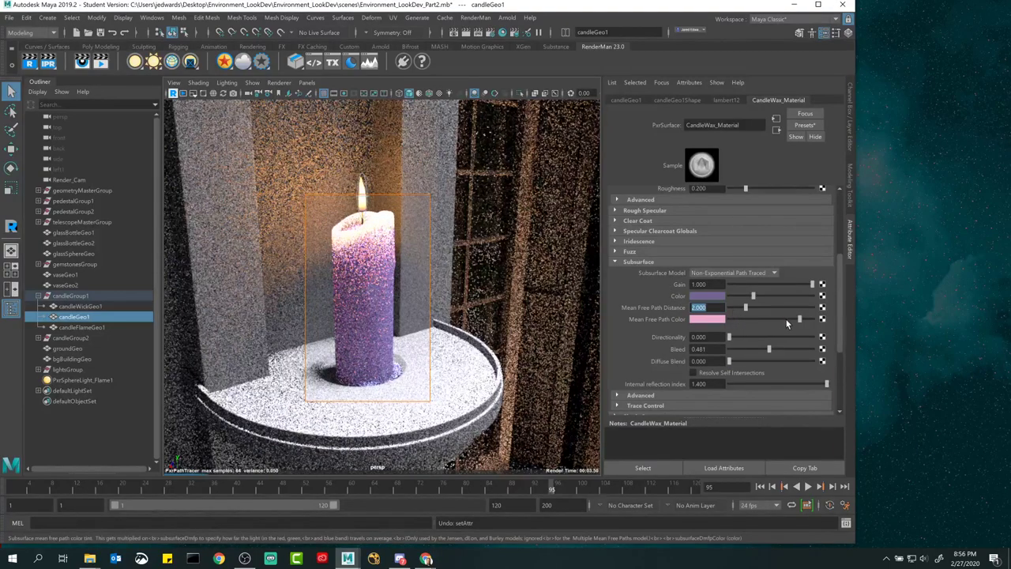
{"action": "left_click", "coordinate": [785, 319]}
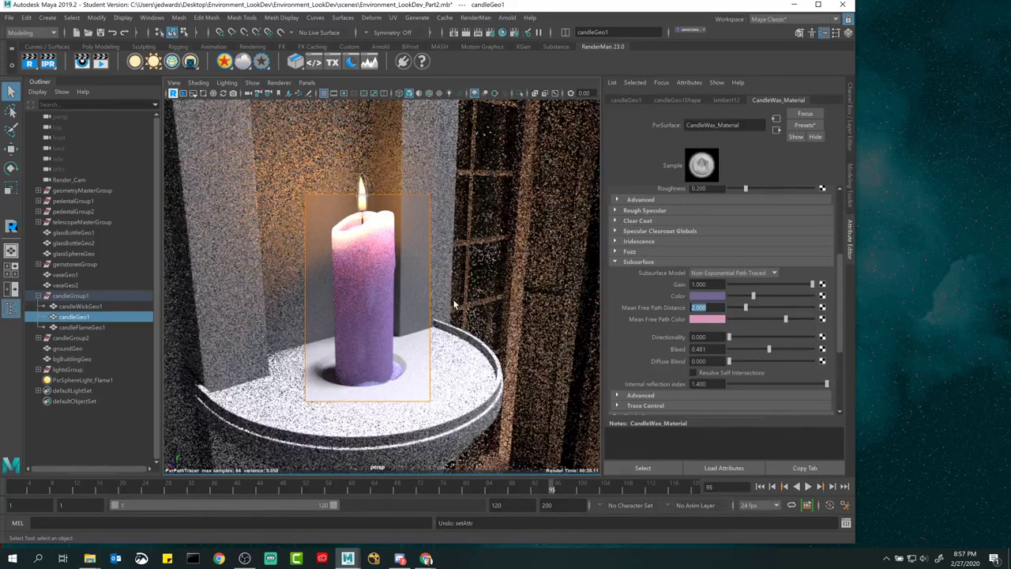
- Give the wax primary specular a dim grey face colour and a light grey edge colour
{"action": "scroll", "coordinate": [679, 292], "scroll_direction": "up", "scroll_amount": 5}
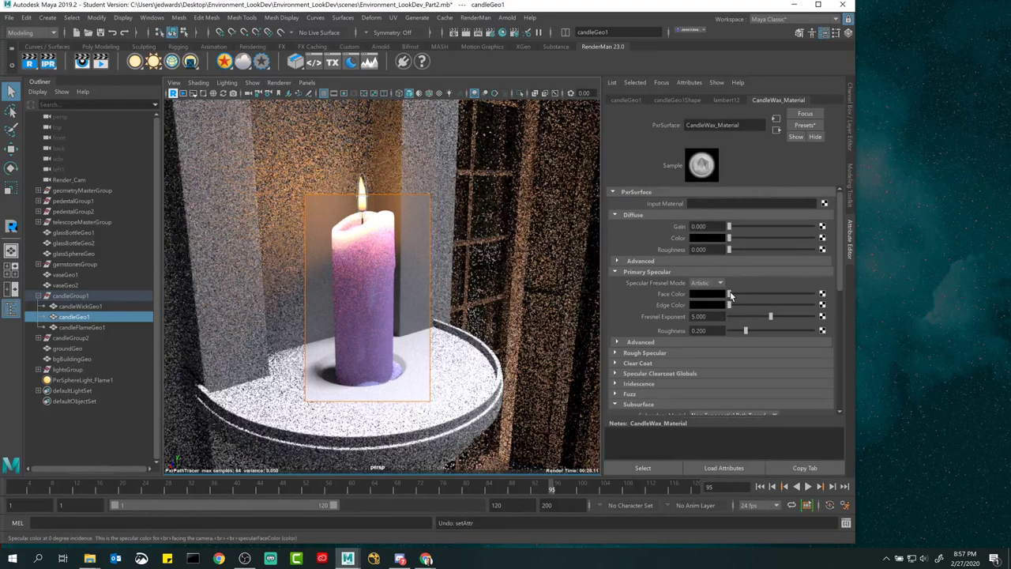
{"action": "left_click_drag", "start_coordinate": [730, 292], "coordinate": [732, 294]}
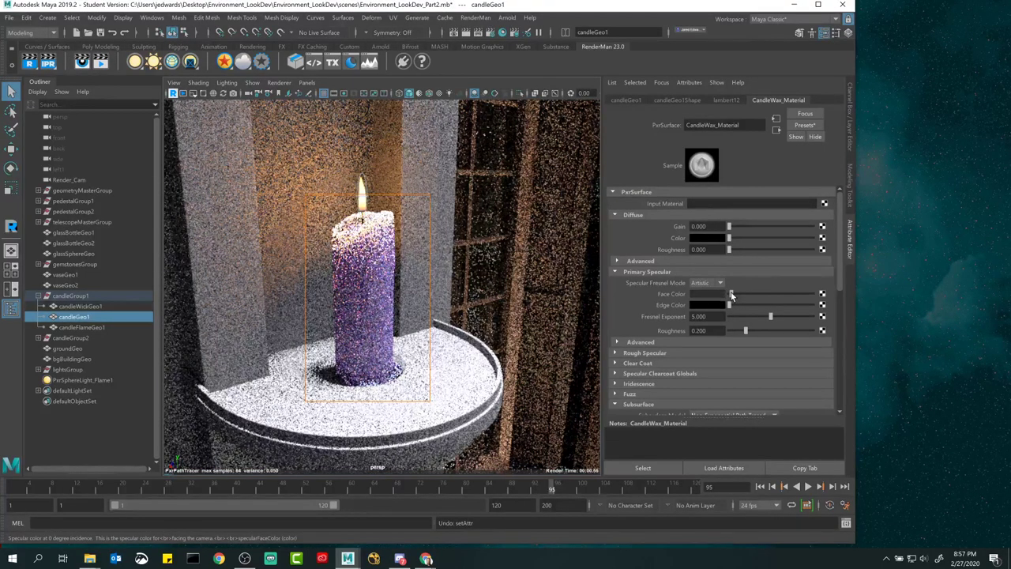
{"action": "left_click_drag", "start_coordinate": [728, 305], "coordinate": [784, 305]}
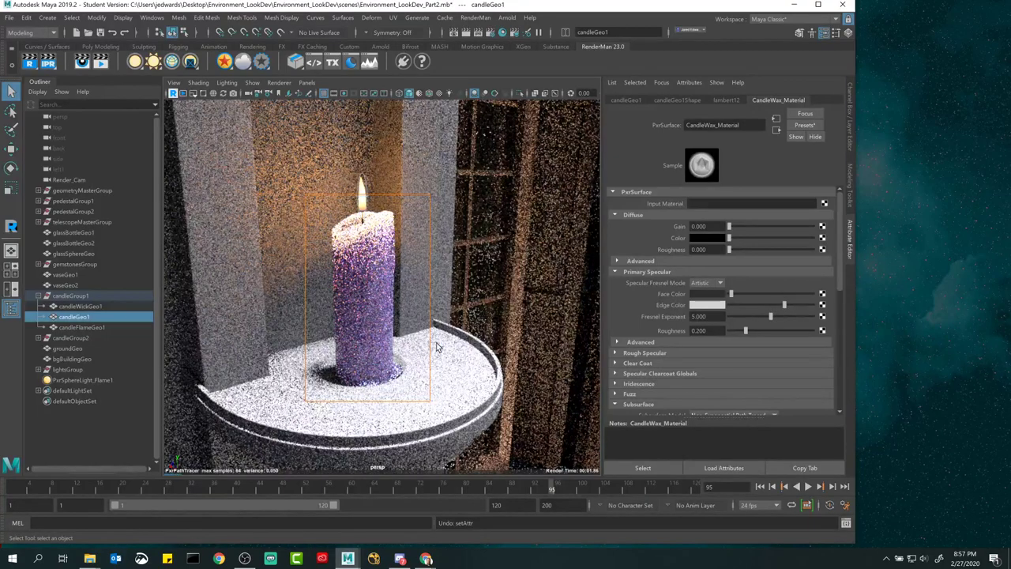
{"action": "left_click_drag", "start_coordinate": [730, 293], "coordinate": [736, 296]}
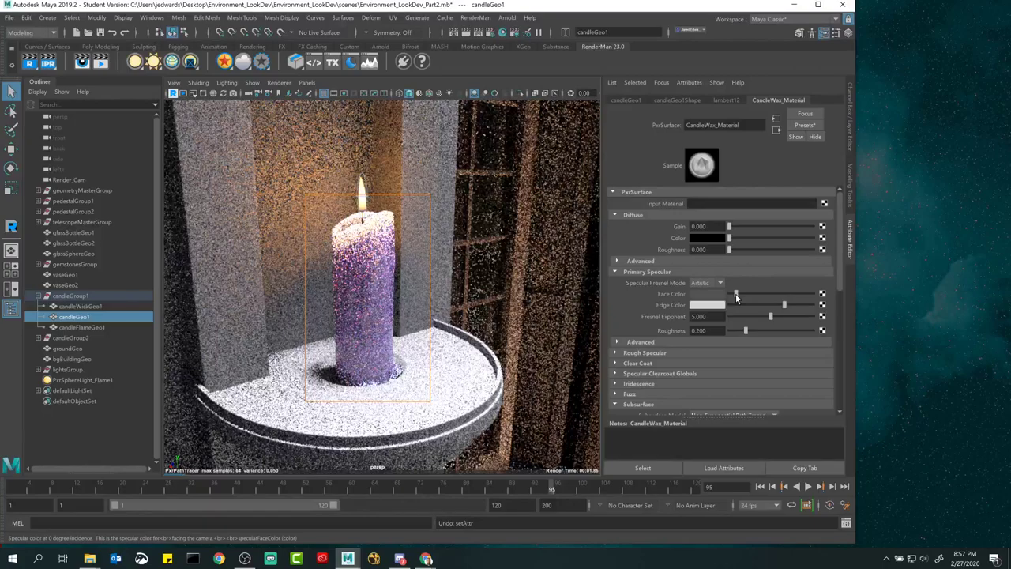
{"action": "left_click_drag", "start_coordinate": [735, 296], "coordinate": [736, 296]}
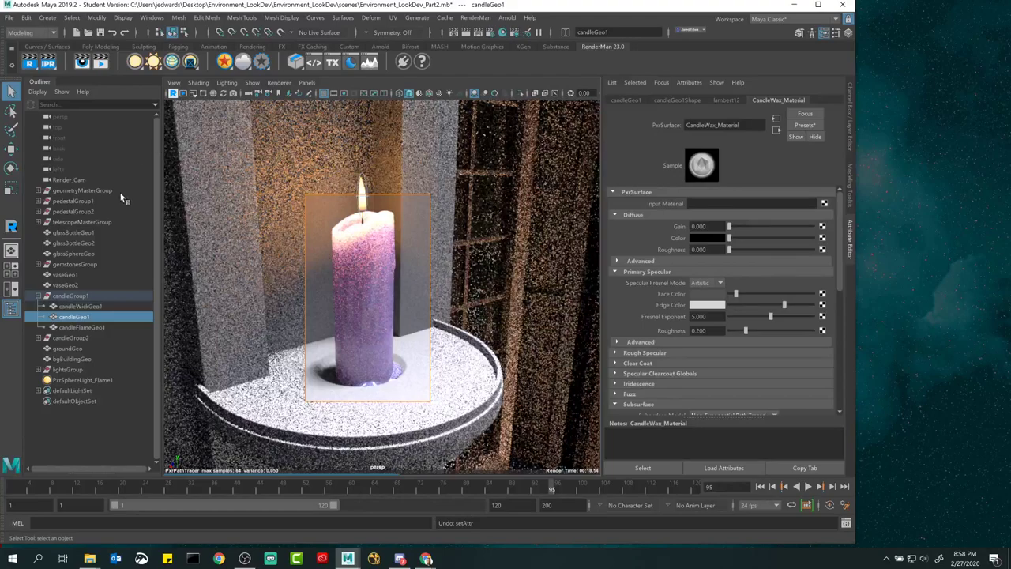
- Stop the RenderMan preview render and pull the view out to see the scene
{"action": "left_click", "coordinate": [173, 93]}
{"action": "scroll", "coordinate": [387, 265], "scroll_direction": "down", "scroll_amount": 5}
{"action": "mouse_move", "coordinate": [387, 266]}
{"action": "left_mouse_down", "text": "alt"}
{"action": "mouse_move", "coordinate": [373, 243]}
{"action": "mouse_move", "coordinate": [330, 261]}
{"action": "mouse_move", "coordinate": [411, 275]}
{"action": "left_mouse_up", "text": "alt"}
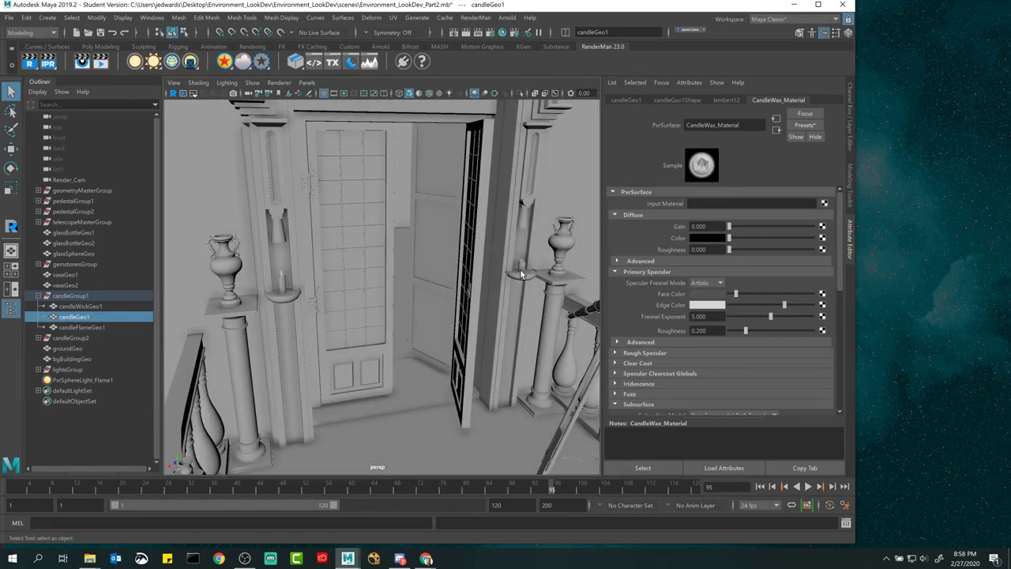
{"action": "scroll", "coordinate": [376, 274], "scroll_direction": "up", "scroll_amount": 8}
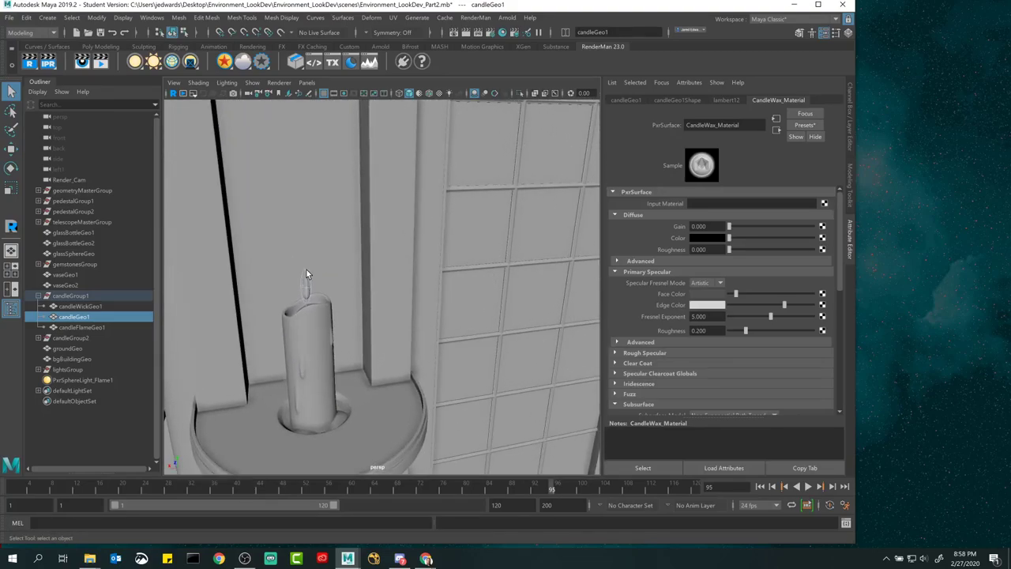
- Duplicate the first candle's flame light and lift the copy toward the second candle's flame
{"action": "left_click", "coordinate": [307, 273]}
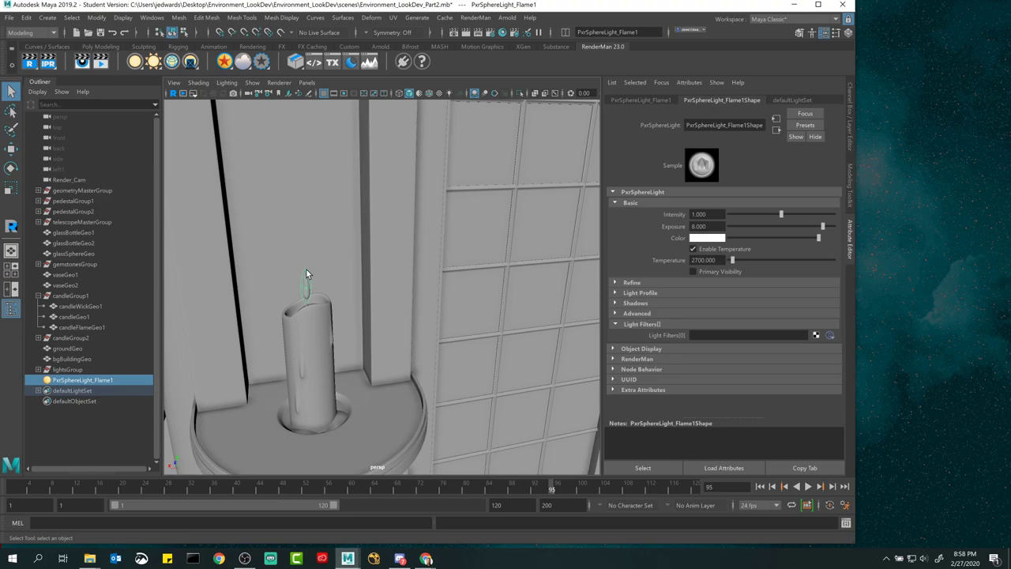
{"action": "key", "text": "ctrl+d"}
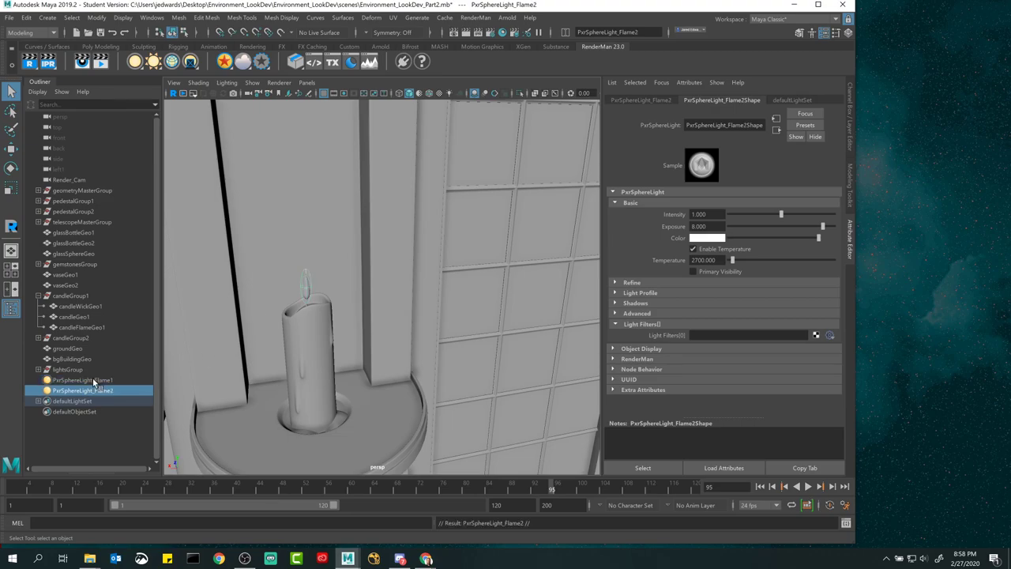
{"action": "key", "text": "w"}
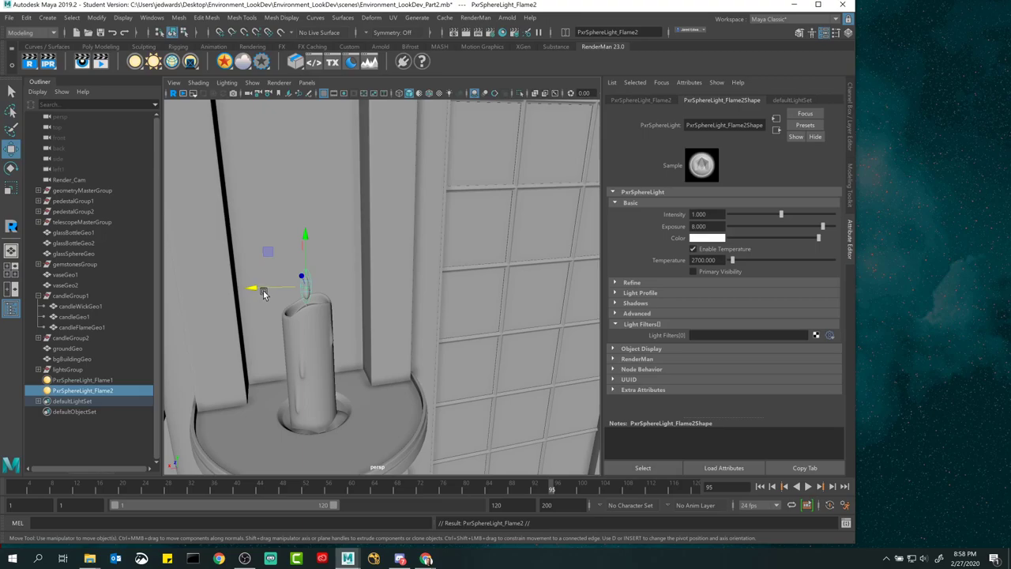
{"action": "left_click_drag", "start_coordinate": [474, 289], "coordinate": [237, 308], "text": "alt"}
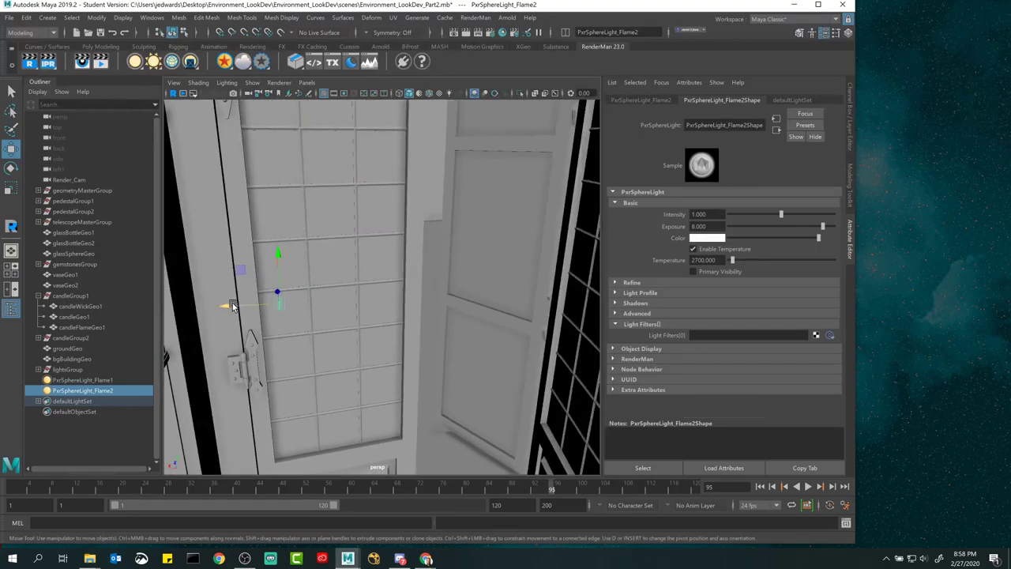
{"action": "left_click_drag", "start_coordinate": [569, 294], "coordinate": [208, 300], "text": "alt"}
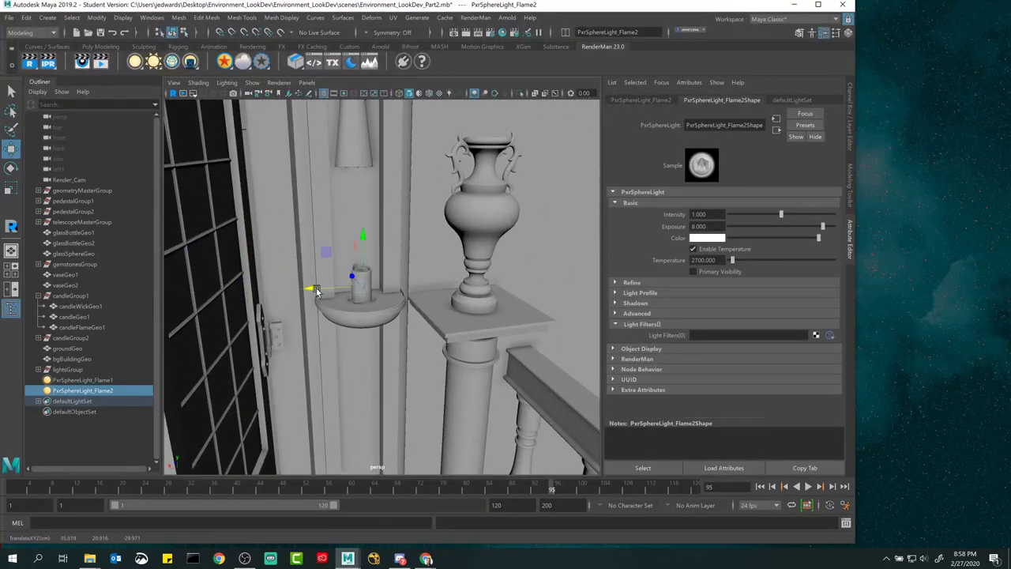
{"action": "key", "text": "f"}
{"action": "left_click_drag", "start_coordinate": [395, 288], "coordinate": [370, 124], "text": "alt"}
- From a side view, centre PxrSphereLight_Flame2 inside the second candle's flame
{"action": "left_click_drag", "start_coordinate": [445, 264], "coordinate": [387, 293], "text": "alt"}
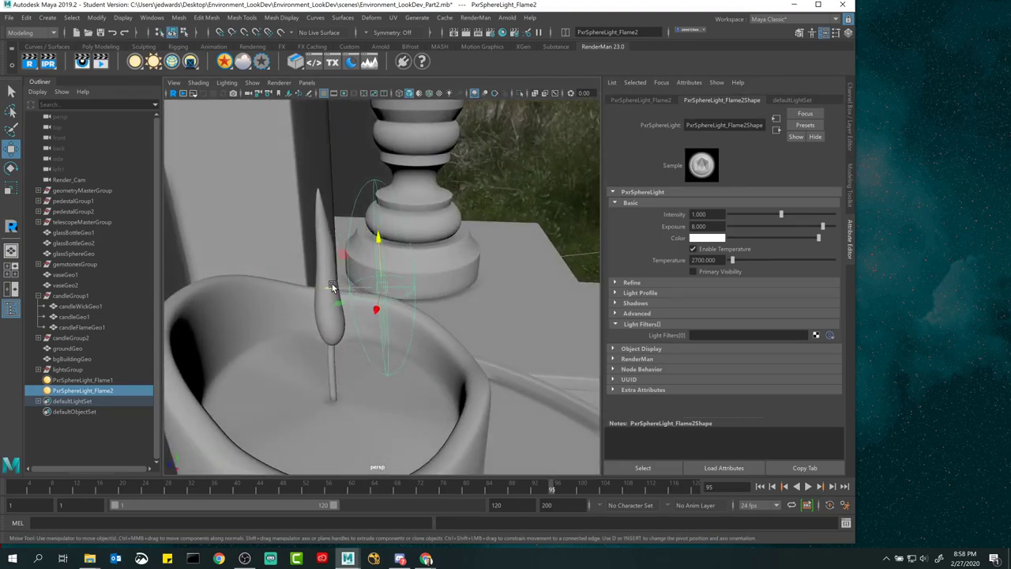
{"action": "mouse_move", "coordinate": [292, 263]}
{"action": "left_mouse_down", "text": "alt"}
{"action": "mouse_move", "coordinate": [322, 299]}
{"action": "mouse_move", "coordinate": [282, 277]}
{"action": "left_mouse_up", "text": "alt"}
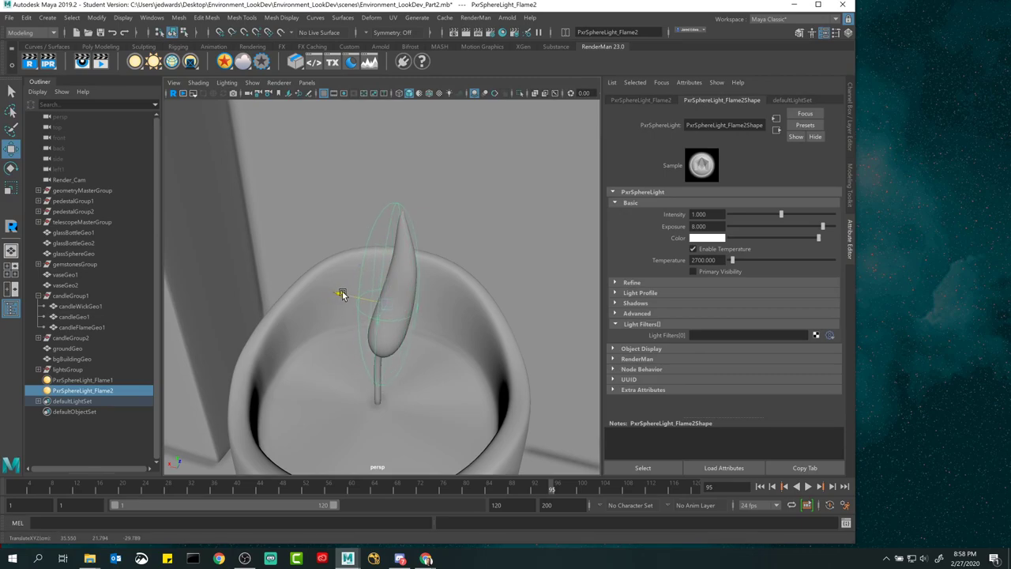
{"action": "key", "text": "e"}
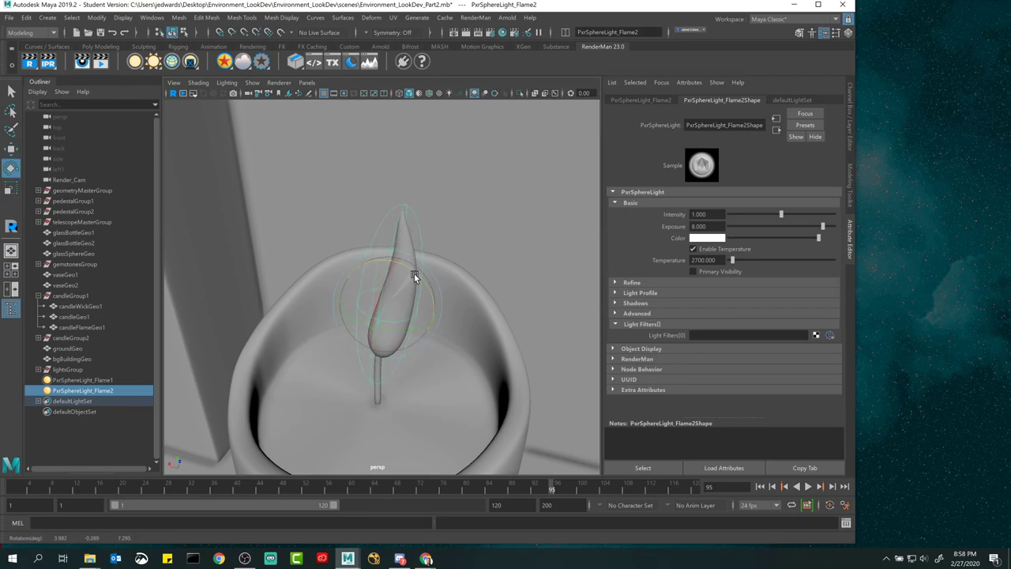
{"action": "key", "text": "w"}
{"action": "left_click_drag", "start_coordinate": [397, 254], "coordinate": [399, 294]}
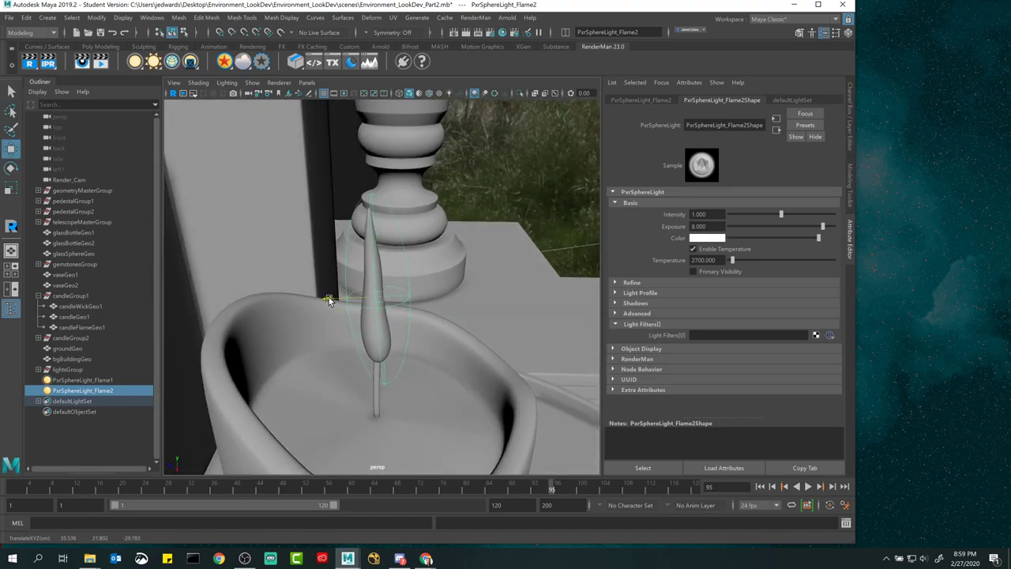
- Hide the move manipulator and frame the whole second candle in the view
{"action": "key", "text": "q"}
{"action": "key", "text": "ctrl+z"}
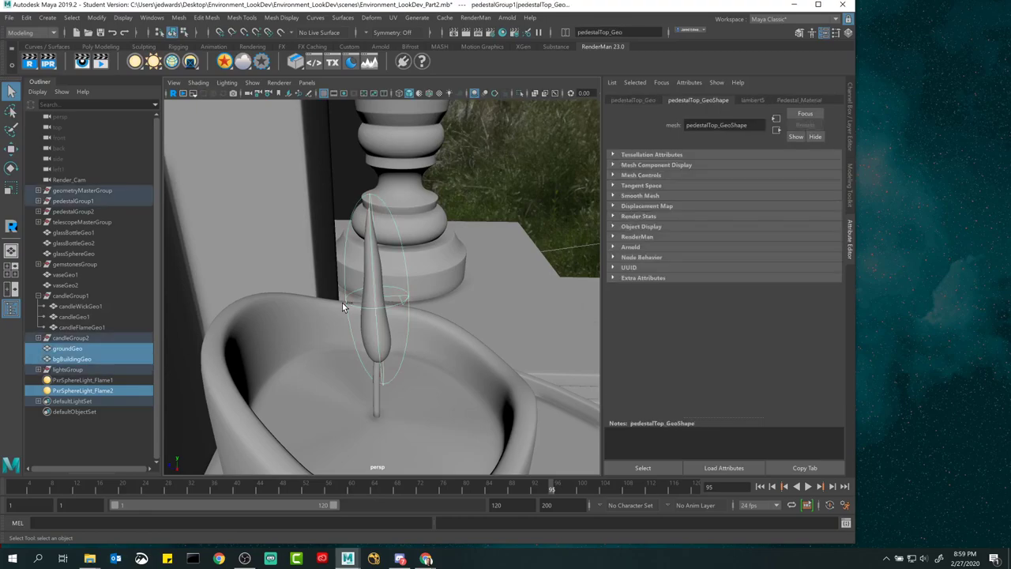
{"action": "key", "text": "shift+z"}
{"action": "scroll", "coordinate": [352, 308], "scroll_direction": "up", "scroll_amount": 3}
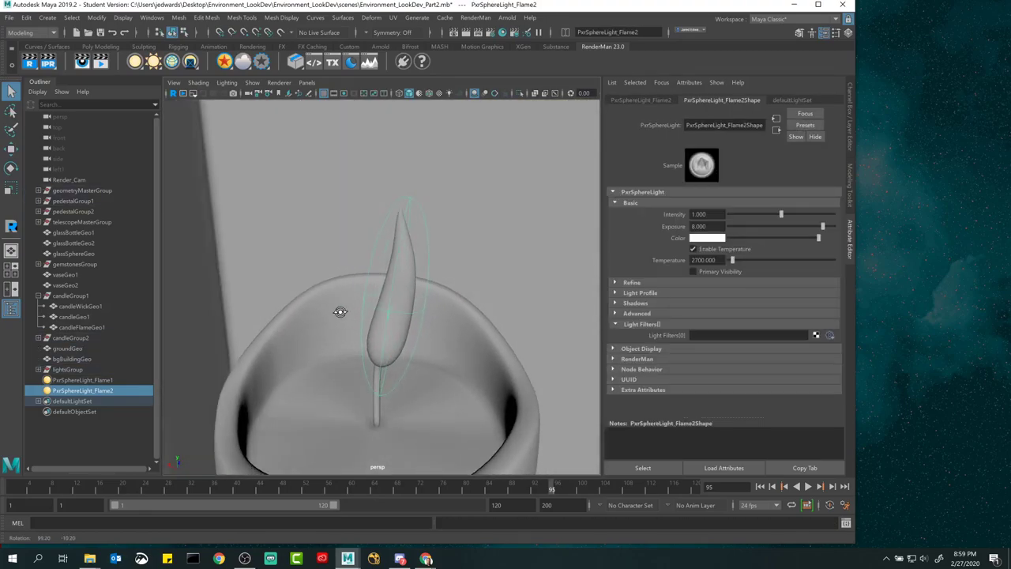
{"action": "scroll", "coordinate": [339, 311], "scroll_direction": "down", "scroll_amount": 4}
{"action": "middle_click_drag", "start_coordinate": [339, 311], "coordinate": [383, 276], "text": "alt"}
{"action": "scroll", "coordinate": [384, 276], "scroll_direction": "up", "scroll_amount": 2}
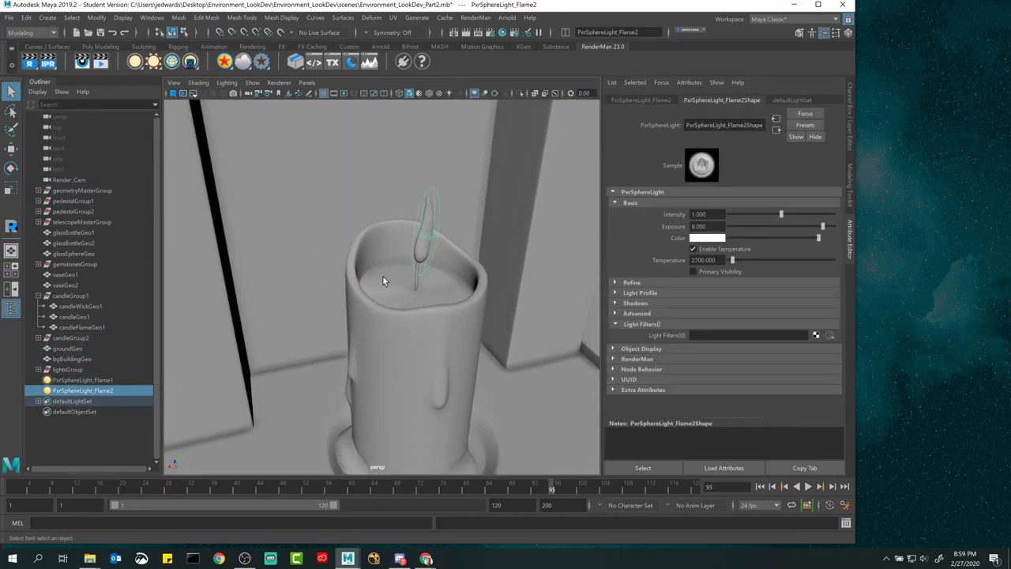
- Select only the second candle's wax mesh, candleGeo2, and open the Hypershade editor
{"action": "left_click", "coordinate": [425, 318]}
{"action": "left_click", "coordinate": [252, 83]}
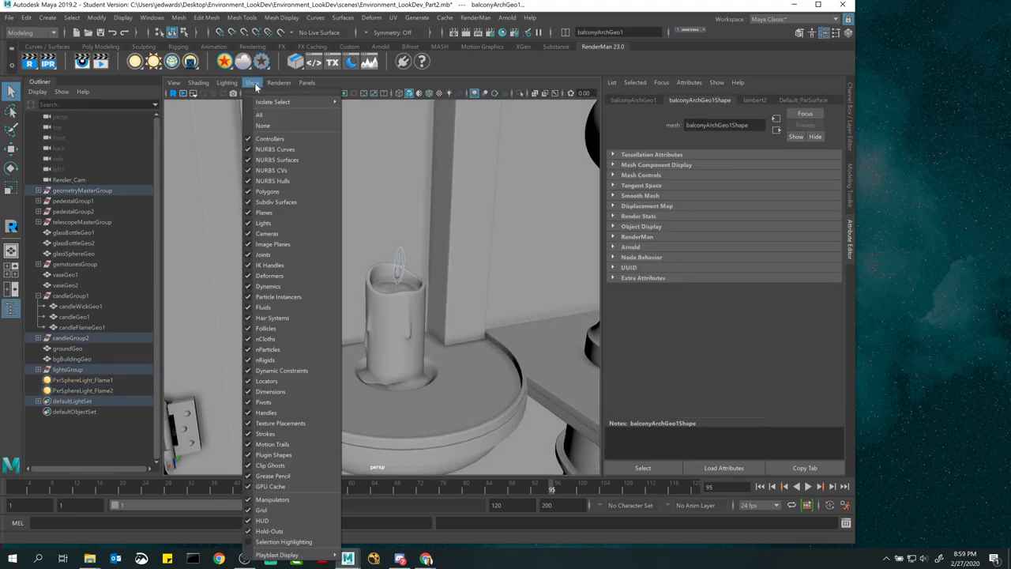
{"action": "left_click", "coordinate": [291, 542]}
{"action": "left_click", "coordinate": [404, 334]}
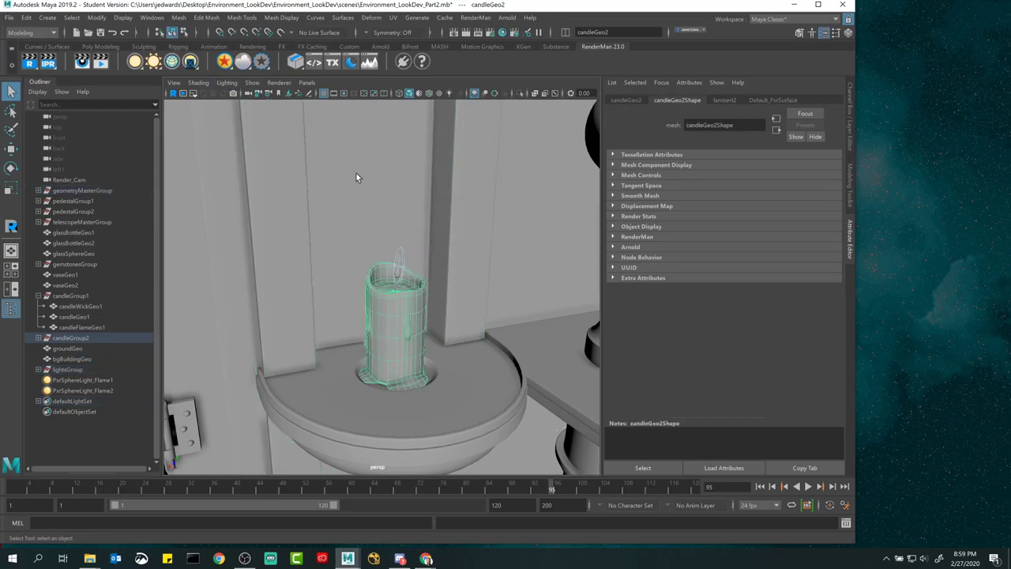
{"action": "left_click", "coordinate": [370, 216], "text": "shift"}
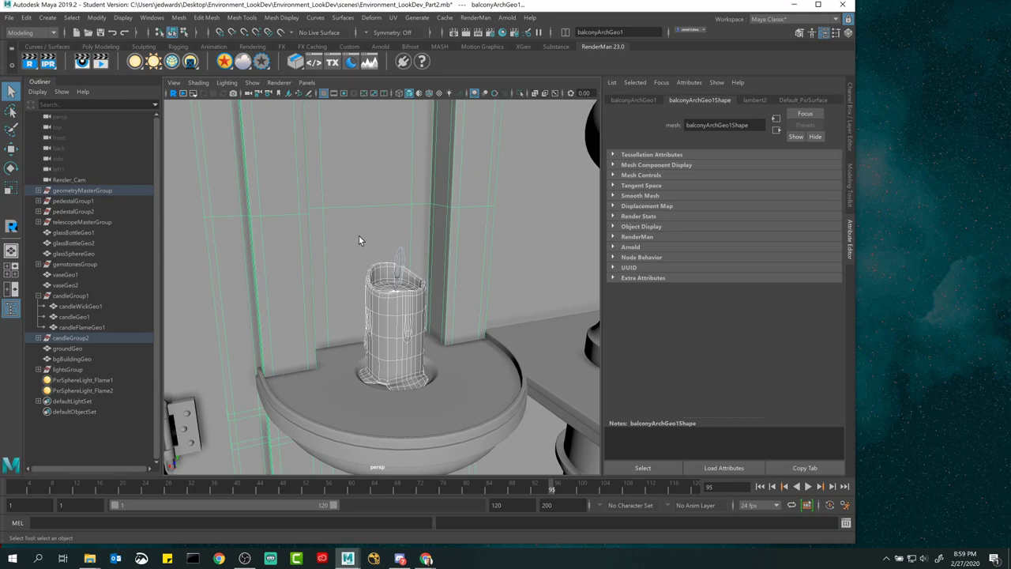
{"action": "left_click", "coordinate": [385, 335]}
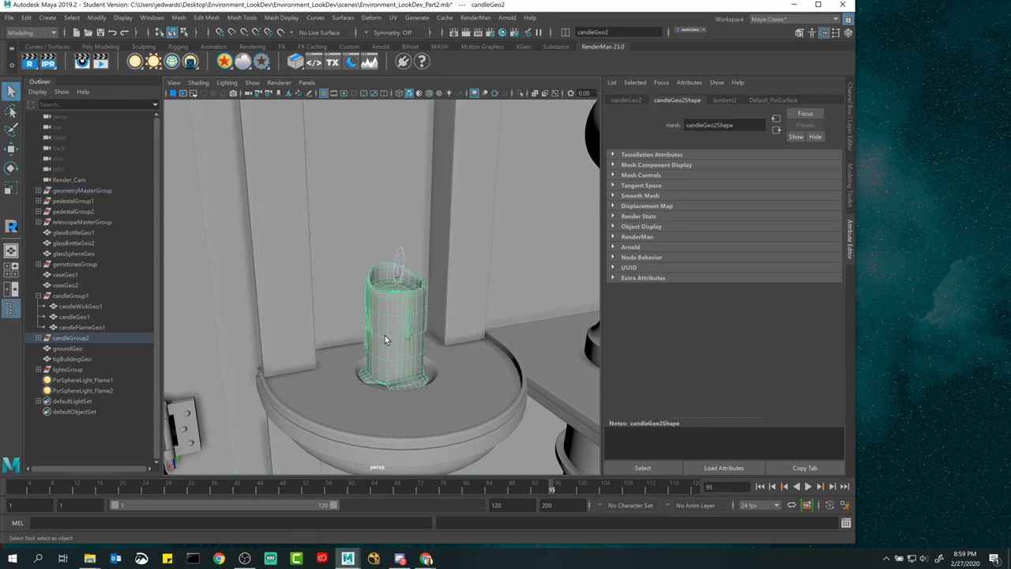
{"action": "left_click", "coordinate": [502, 32]}
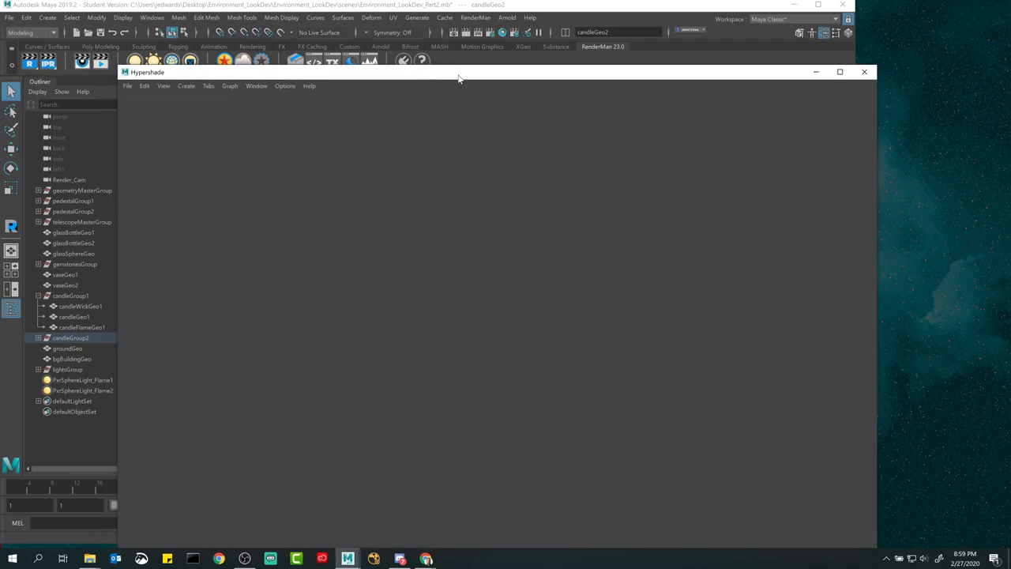
- Assign CandleWax_Material to the second candle's wax mesh
{"action": "left_click_drag", "start_coordinate": [409, 73], "coordinate": [797, 69]}
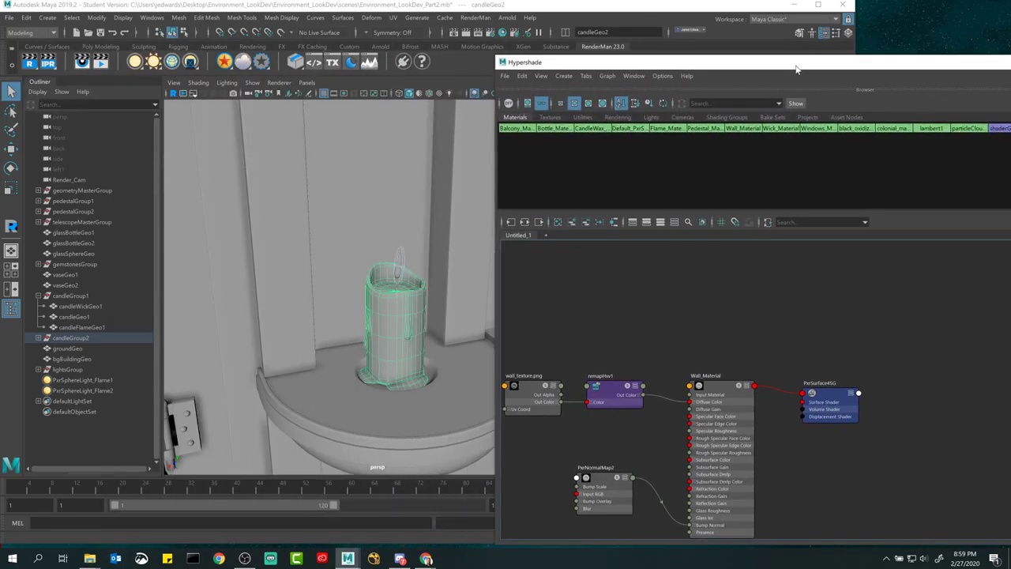
{"action": "right_click", "coordinate": [594, 131]}
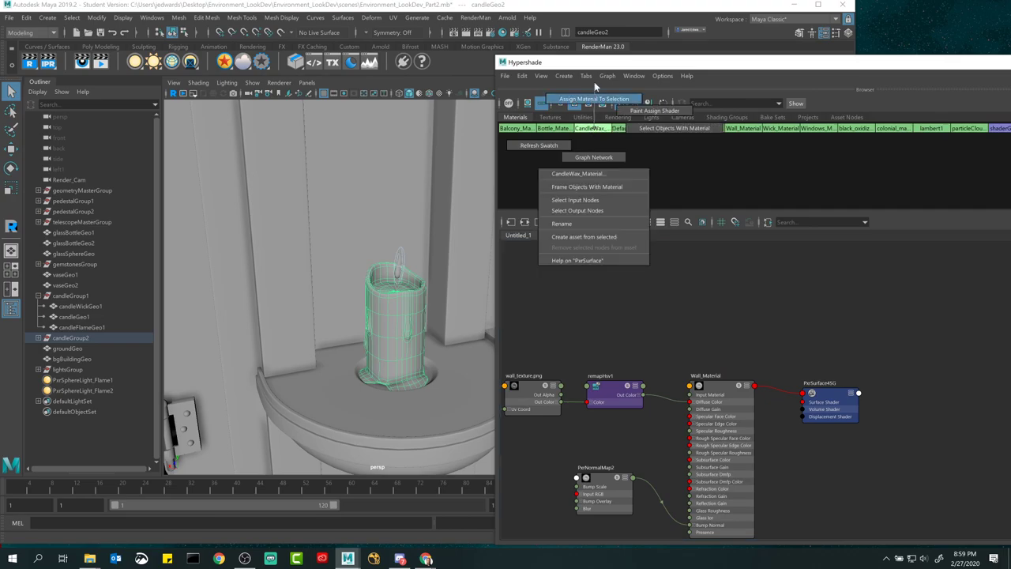
{"action": "left_click", "coordinate": [594, 100]}
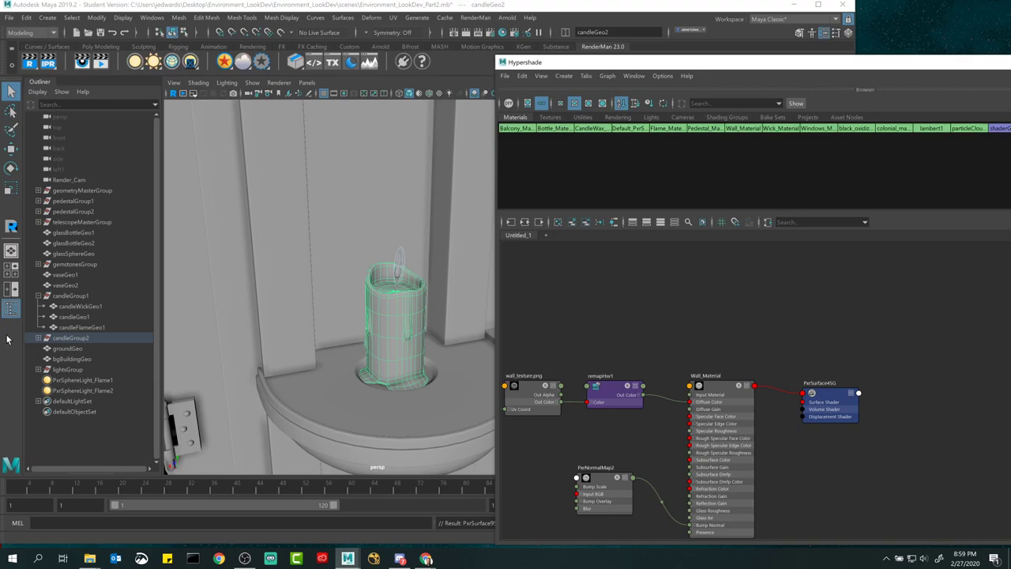
{"action": "key", "text": "f"}
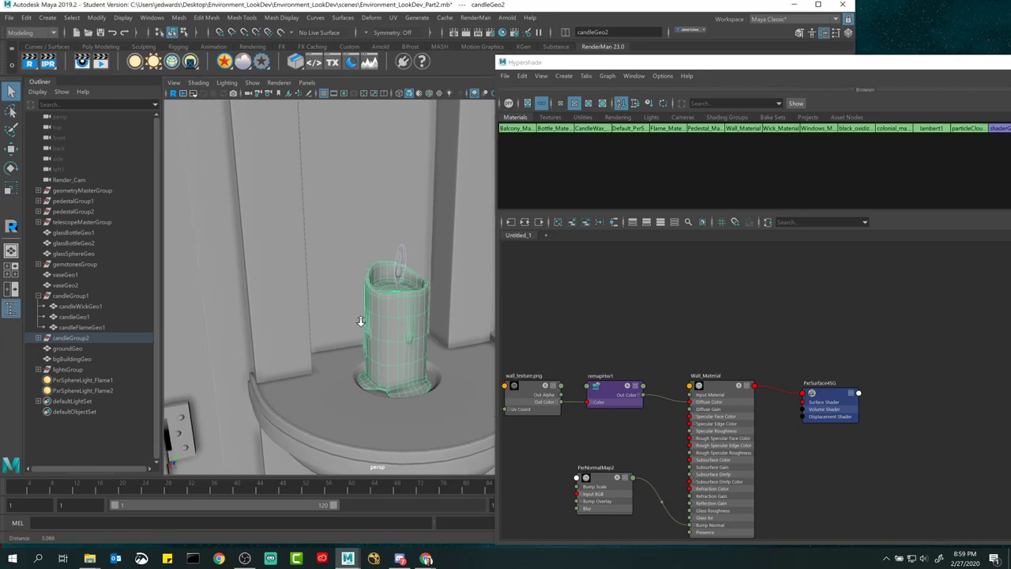
{"action": "scroll", "coordinate": [383, 290], "scroll_direction": "up", "scroll_amount": 5}
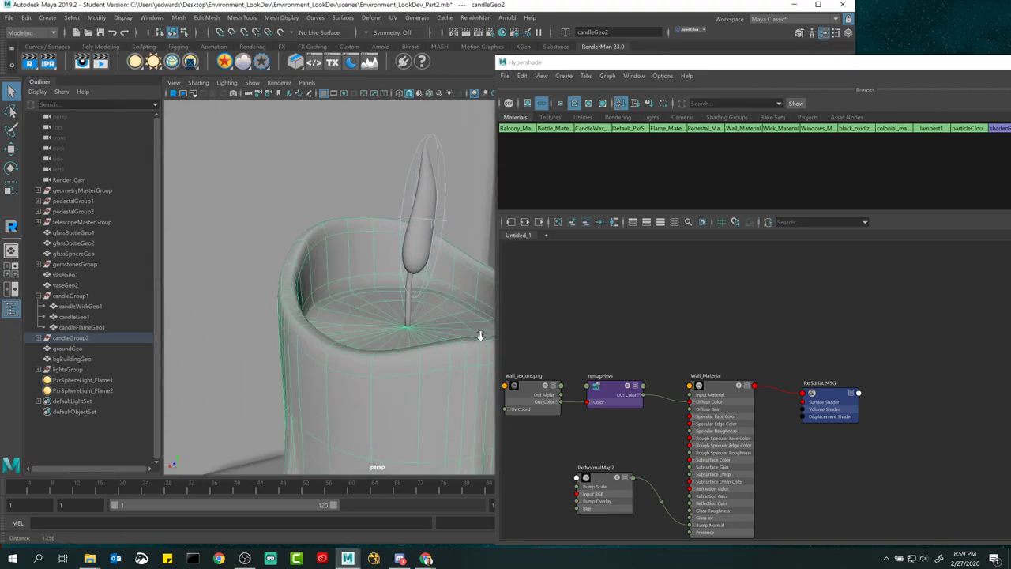
- Give the second candle's wick Wick_Material and its flame Flame_Material
{"action": "left_click", "coordinate": [412, 316]}
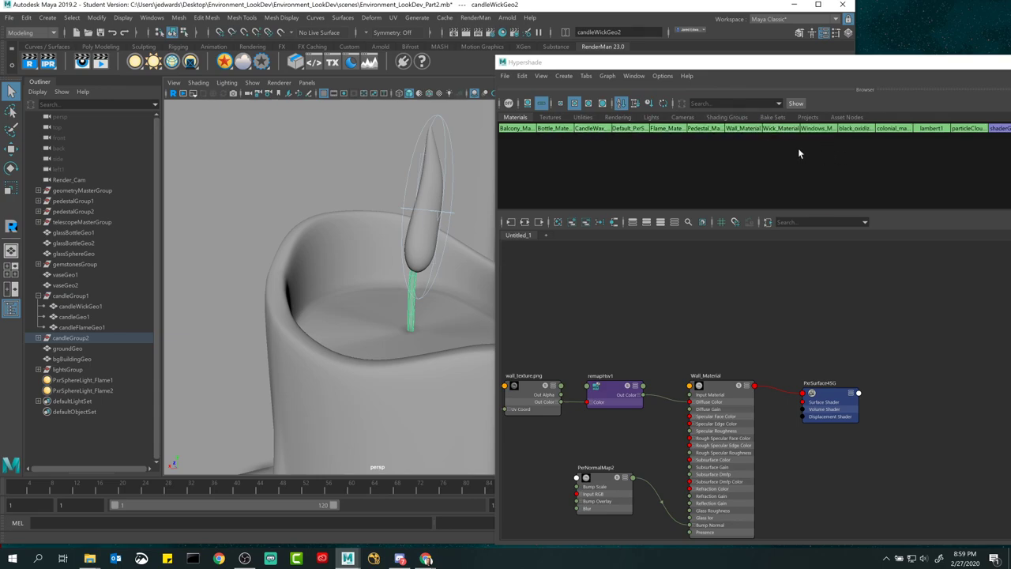
{"action": "right_click_drag", "start_coordinate": [784, 131], "coordinate": [783, 102]}
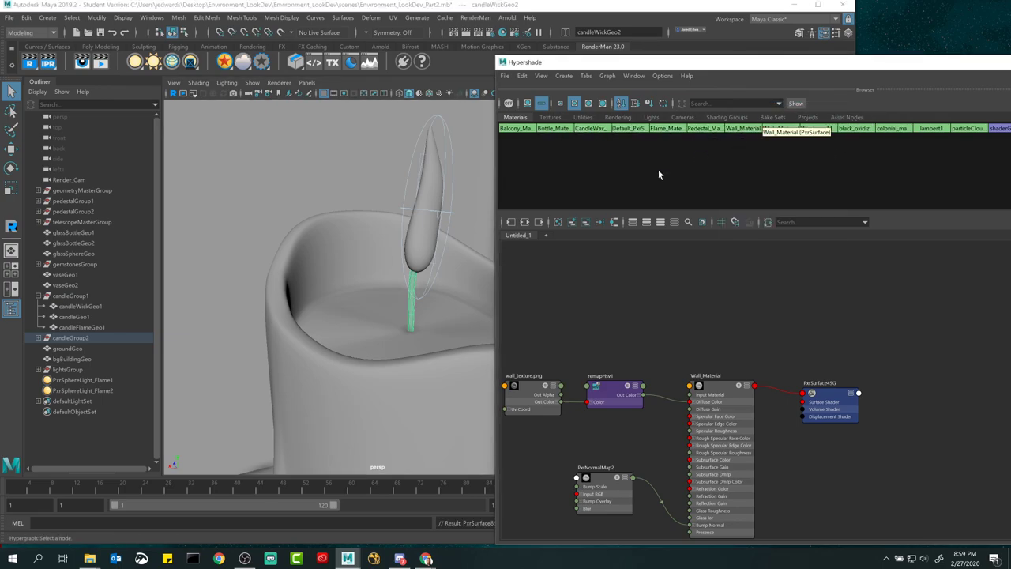
{"action": "left_click", "coordinate": [424, 253]}
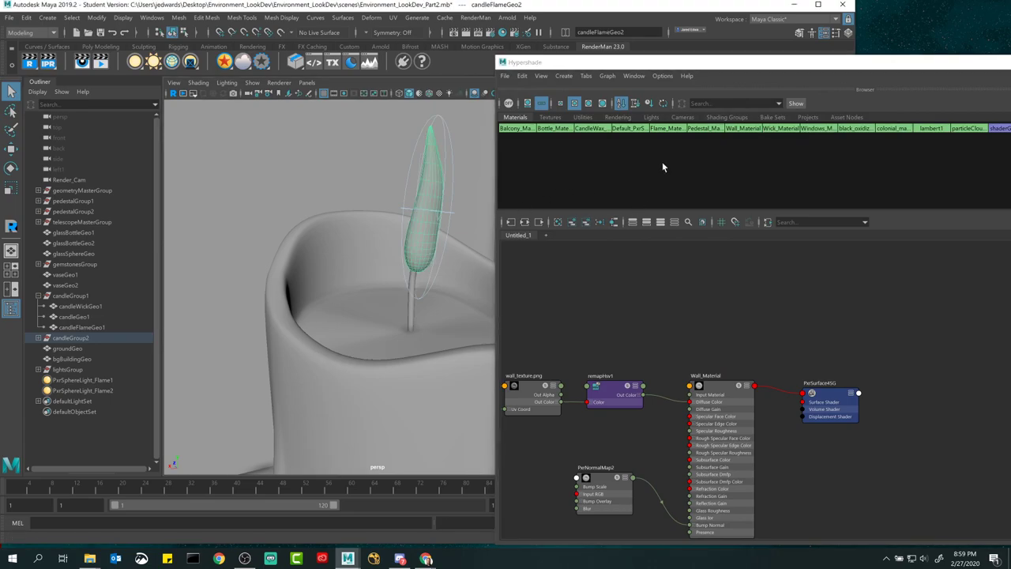
{"action": "right_click_drag", "start_coordinate": [672, 129], "coordinate": [672, 103]}
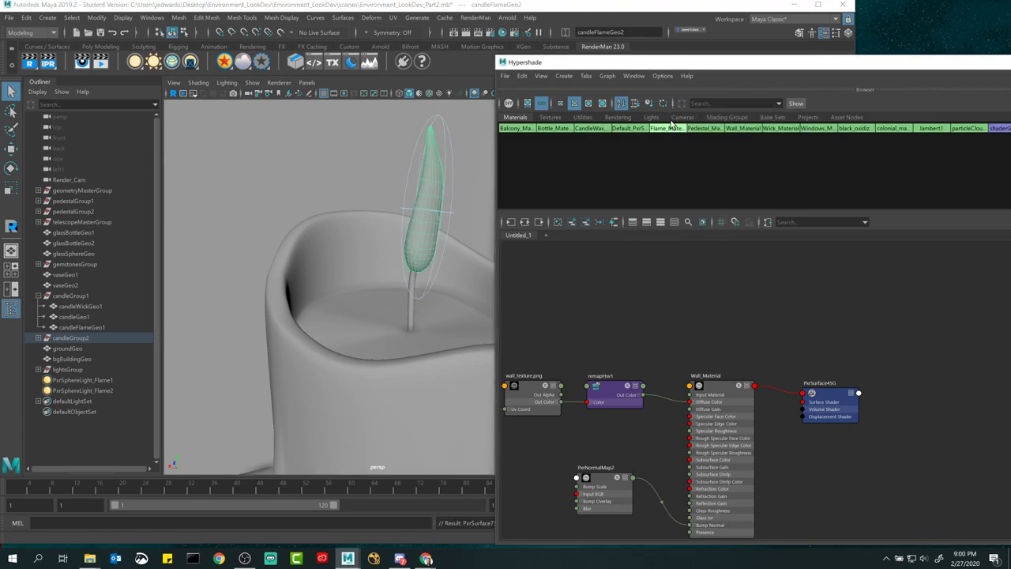
- Clear the selection, minimize Hypershade, and pull the view back from the candle
{"action": "left_click", "coordinate": [669, 181]}
{"action": "left_click_drag", "start_coordinate": [915, 63], "coordinate": [720, 63]}
{"action": "left_click", "coordinate": [997, 61]}
{"action": "right_click_drag", "start_coordinate": [595, 202], "coordinate": [221, 126], "text": "alt"}
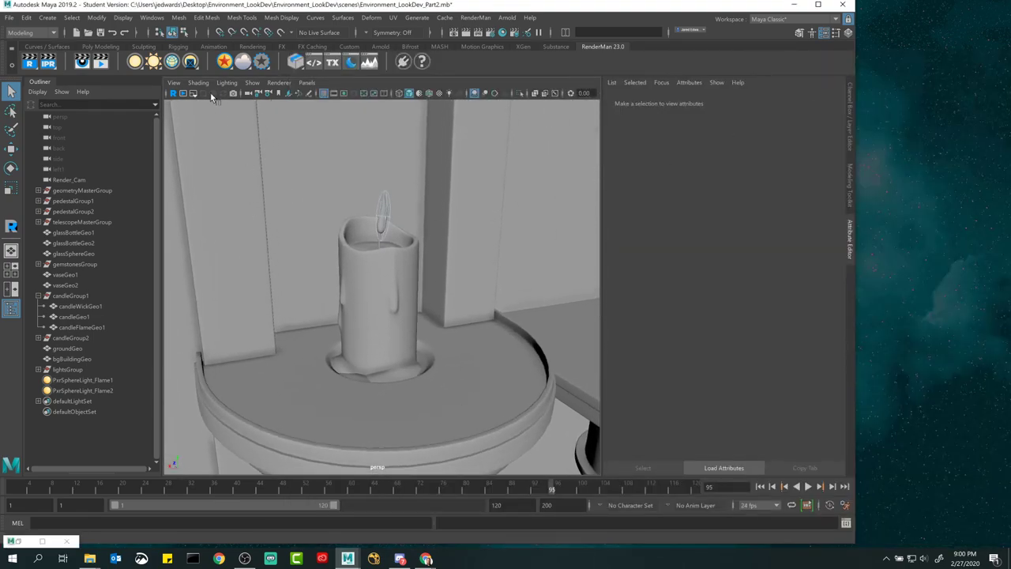
- Preview the lavender candle in a live RenderMan render, then switch the view to Render_Cam
{"action": "left_click", "coordinate": [173, 93]}
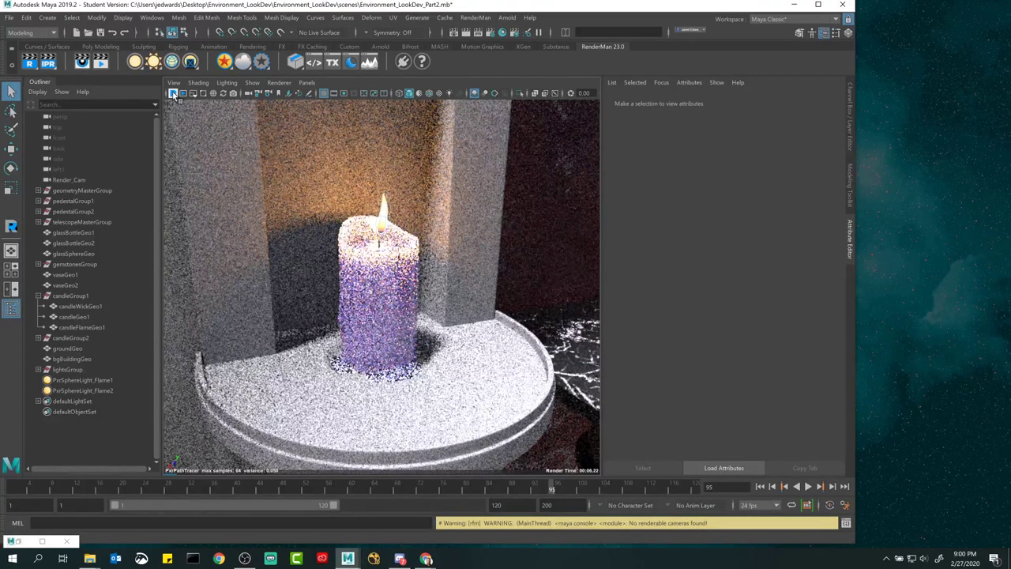
{"action": "left_click", "coordinate": [172, 92]}
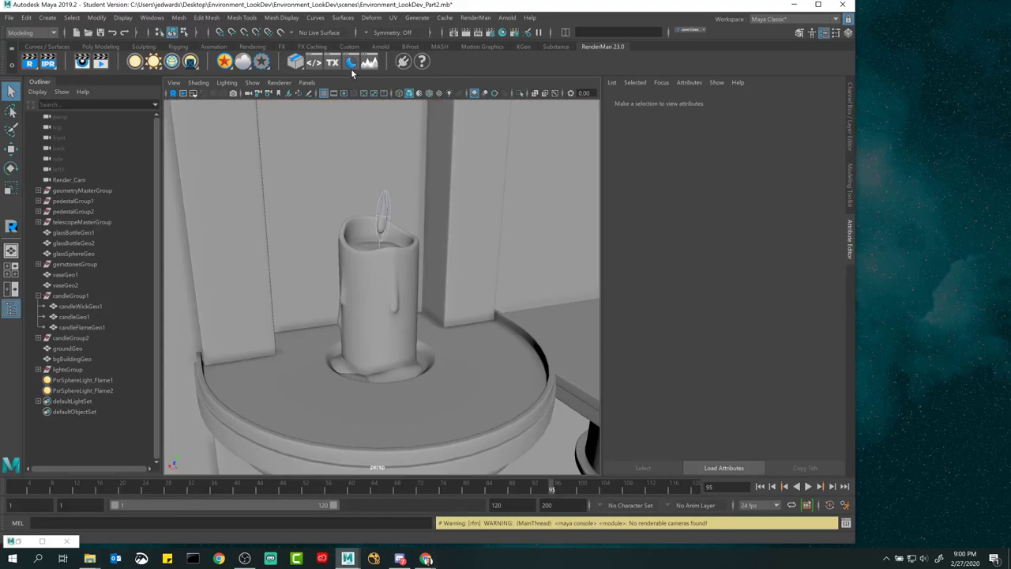
{"action": "left_click", "coordinate": [306, 82]}
{"action": "mouse_move", "coordinate": [347, 94]}
{"action": "left_click", "coordinate": [425, 94]}
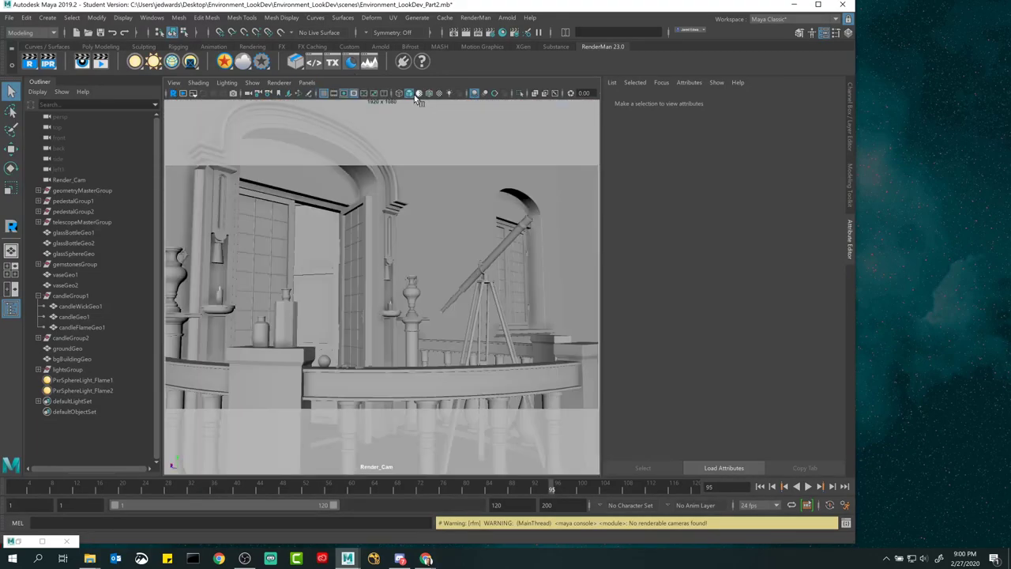
- Start a live render through Render_Cam, restricted to a region around both candles
{"action": "left_click", "coordinate": [173, 93]}
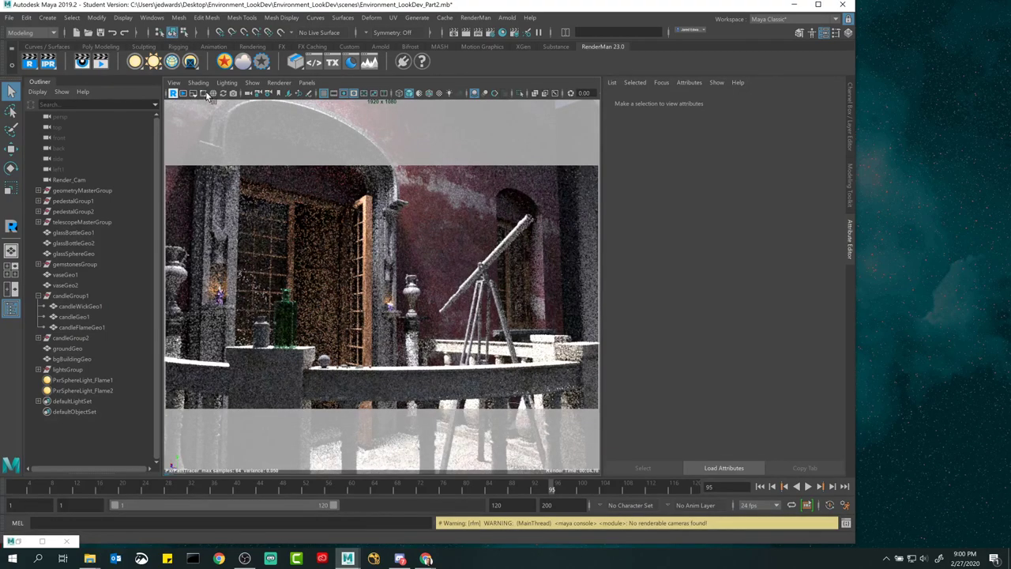
{"action": "left_click", "coordinate": [203, 92]}
{"action": "left_click_drag", "start_coordinate": [196, 262], "coordinate": [417, 326]}
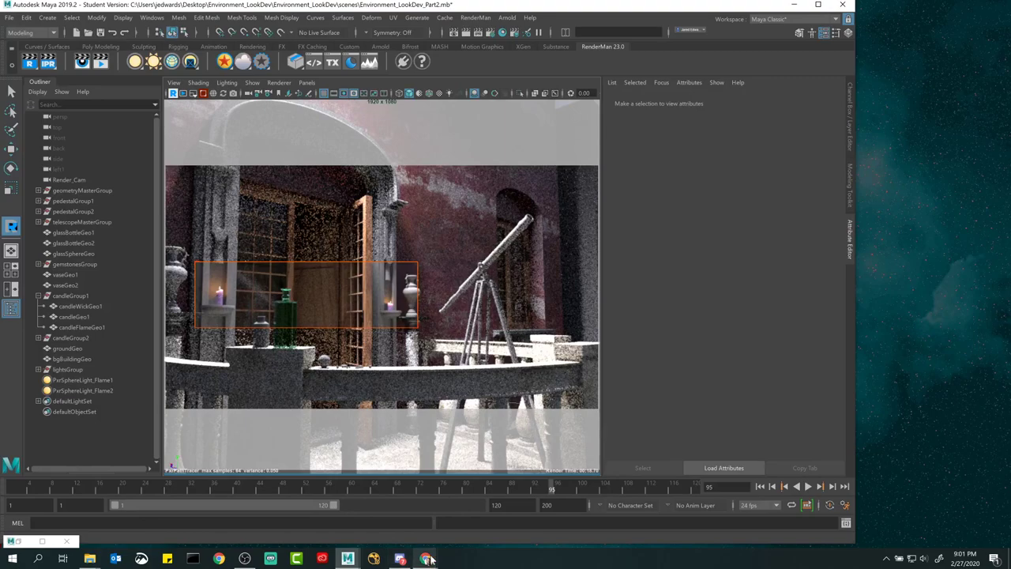
{"action": "mouse_move", "coordinate": [427, 559]}
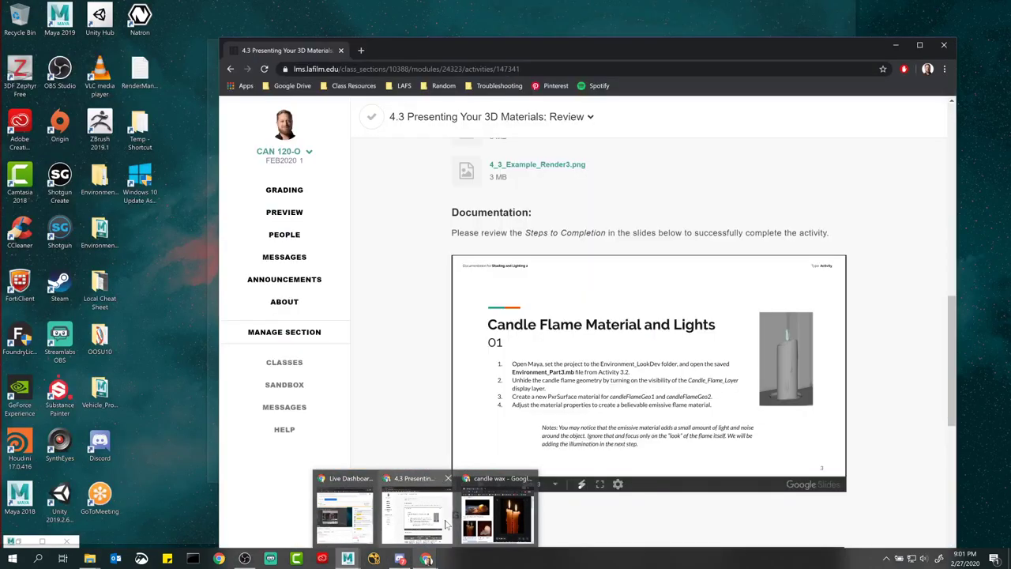
- Present the slide deck full screen in Chrome, ending on slide 5, Vase Material
{"action": "left_click", "coordinate": [419, 515]}
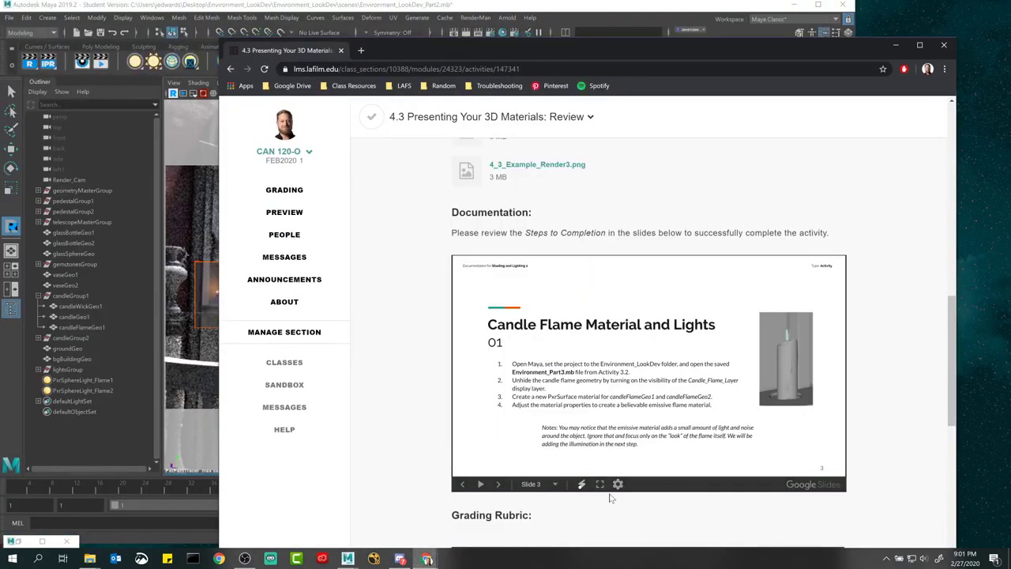
{"action": "left_click", "coordinate": [601, 485]}
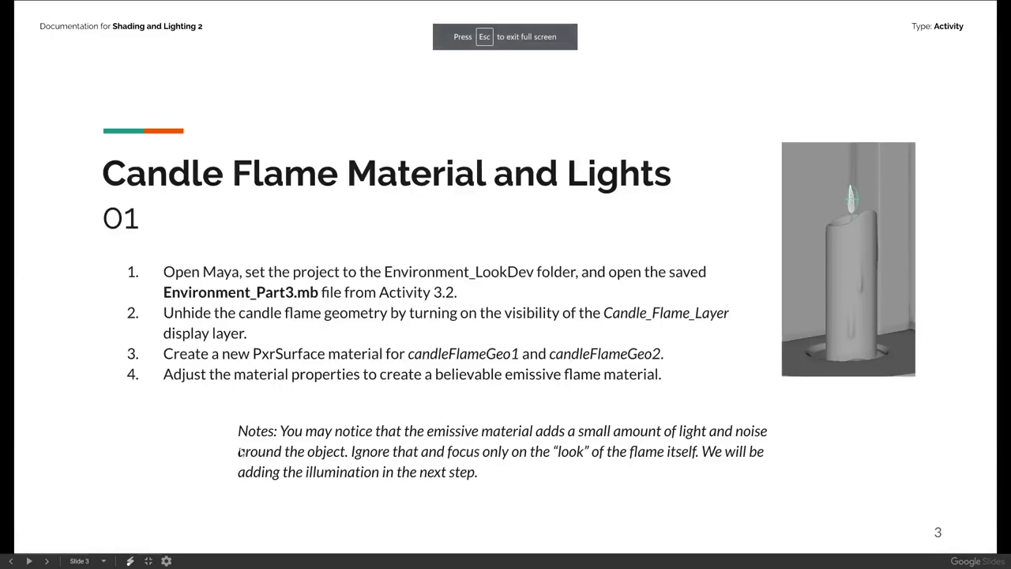
{"action": "left_click", "coordinate": [52, 562]}
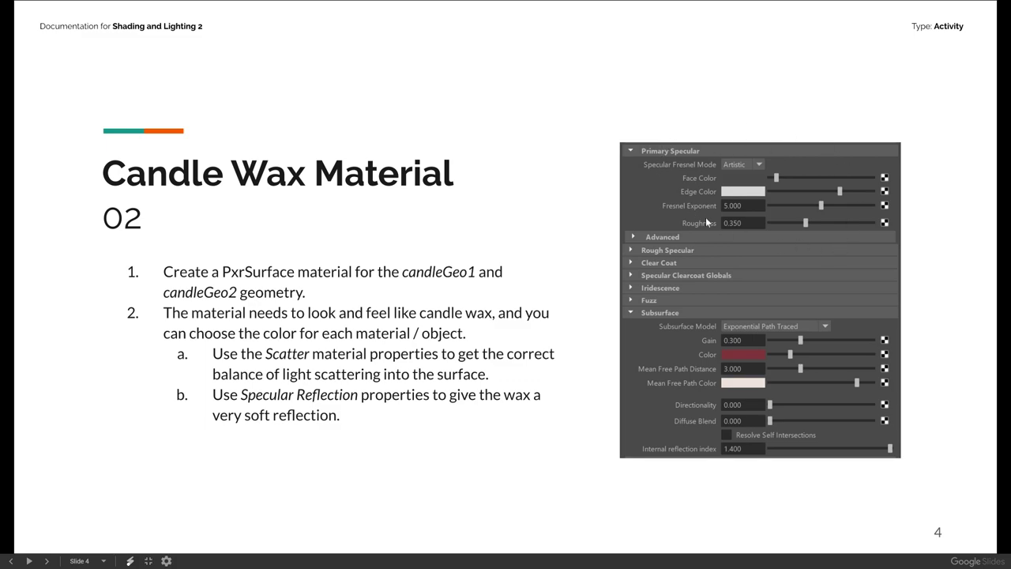
{"action": "left_click", "coordinate": [48, 561]}
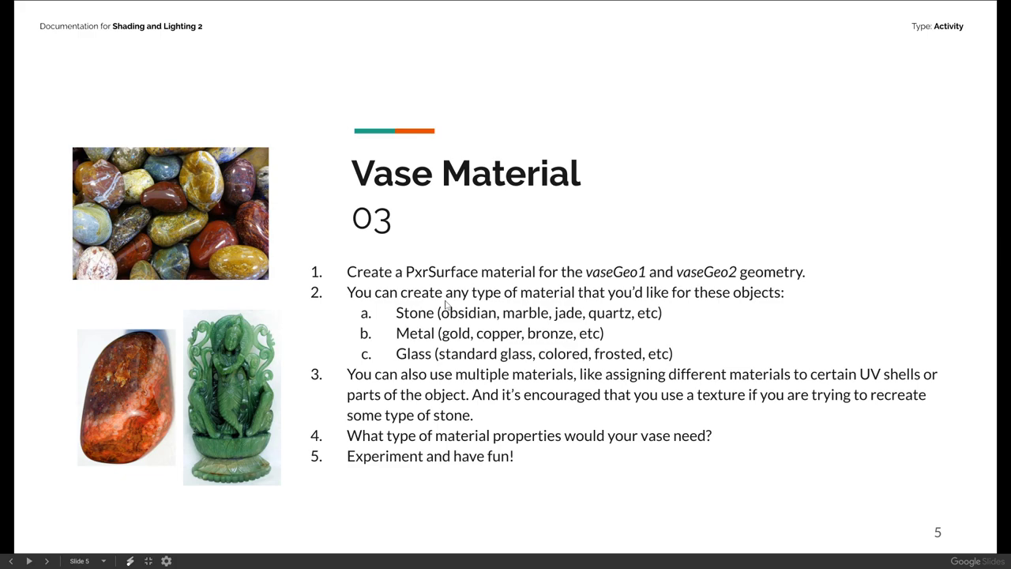
{"action": "left_click", "coordinate": [47, 561]}
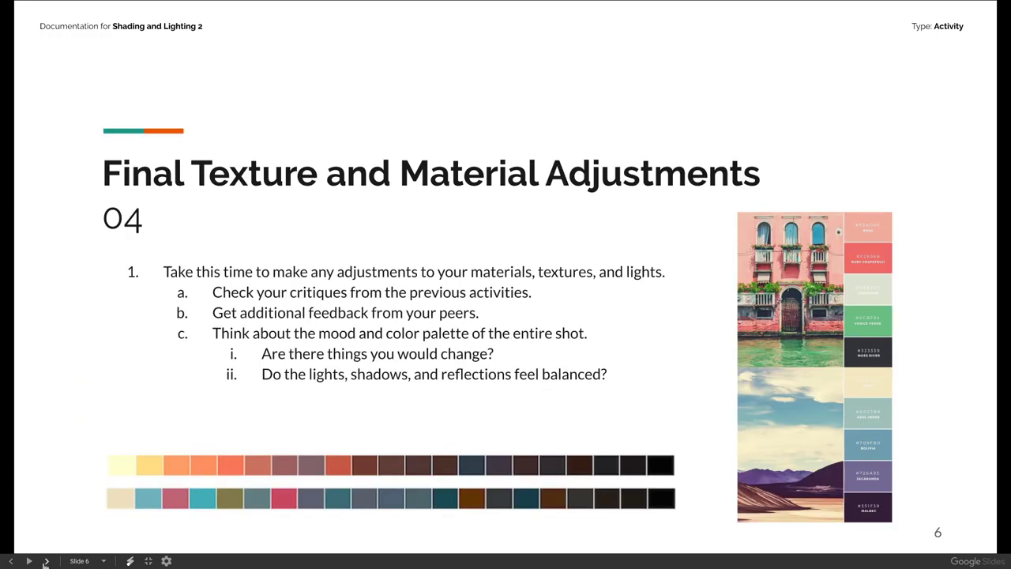
{"action": "left_click", "coordinate": [11, 560]}
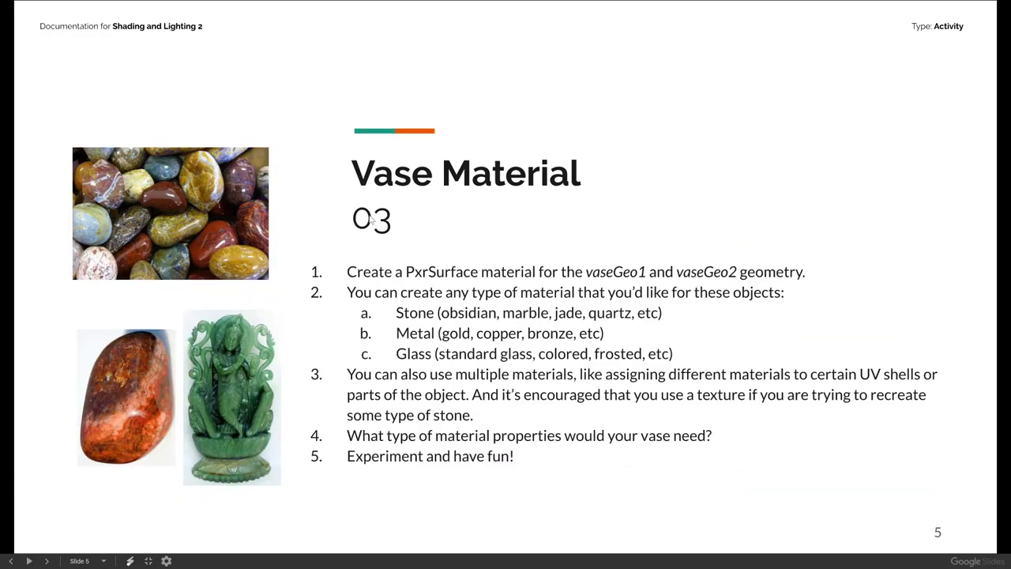
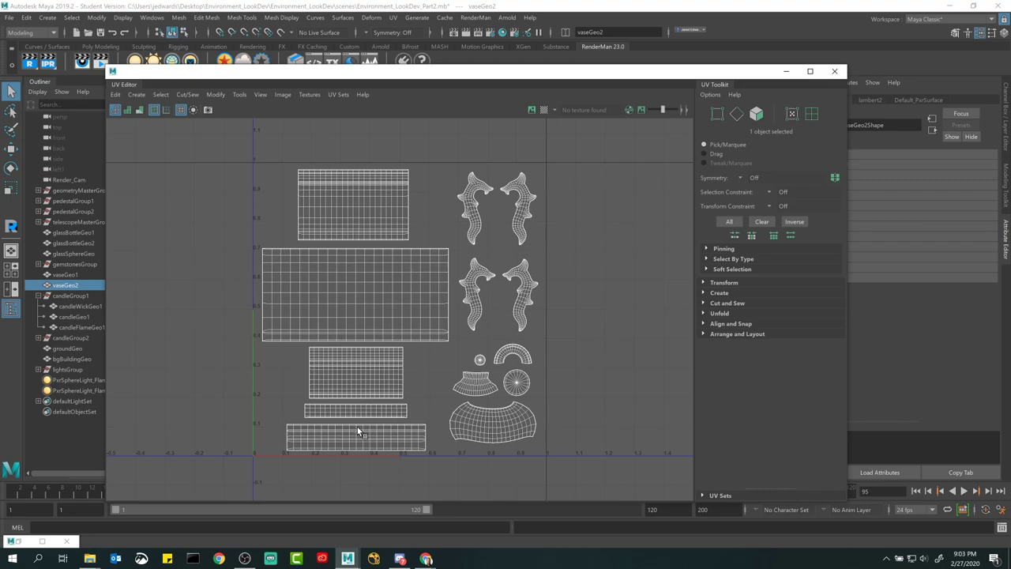
- Minimize the UV Editor to bring the vaseGeo2 perspective view back to the front
{"action": "left_click", "coordinate": [784, 72]}
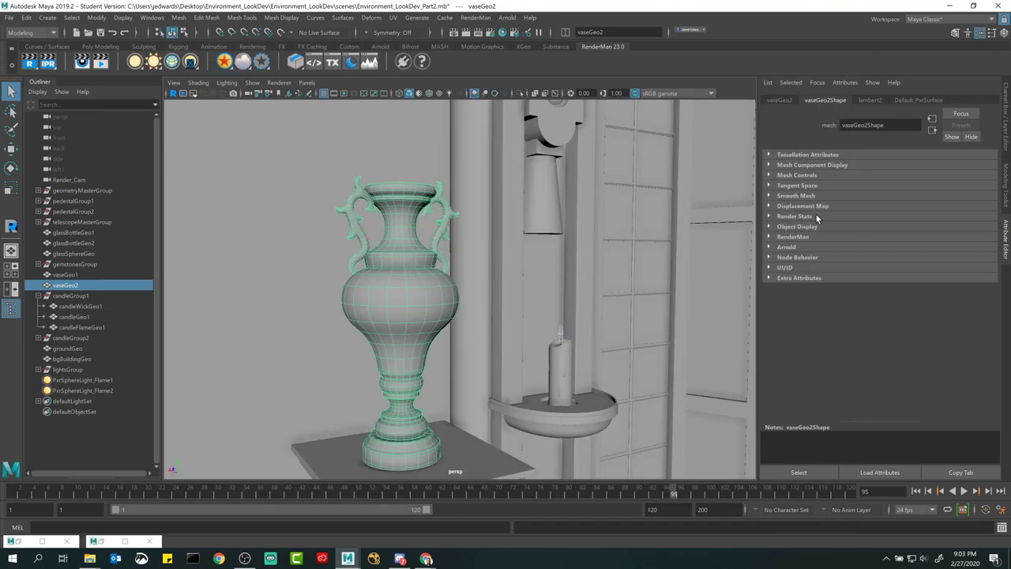
- Review the Default_PxrSurface material, then assign a new PxrSurface10 shader to vaseGeo2
{"action": "left_click", "coordinate": [929, 103]}
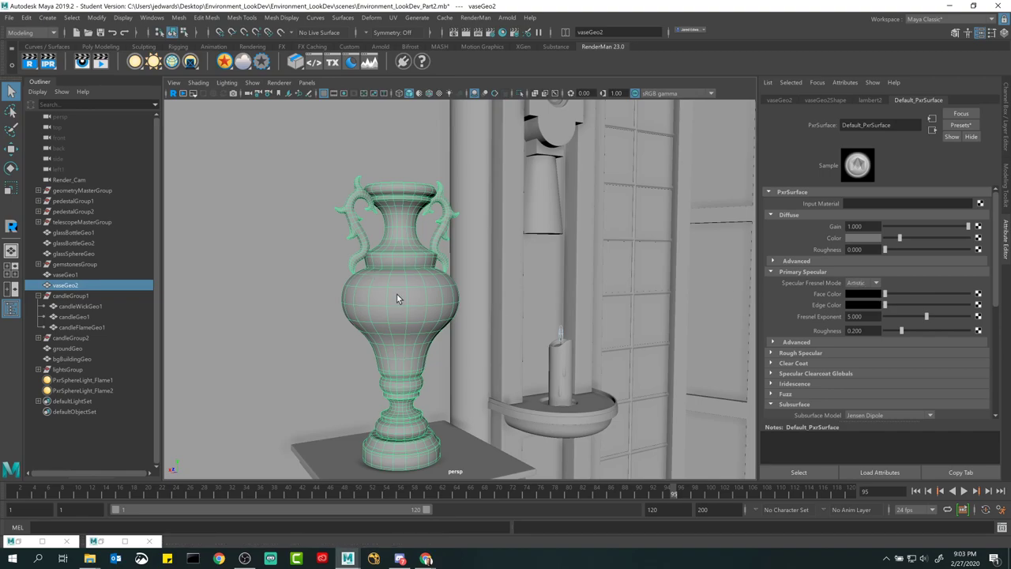
{"action": "scroll", "coordinate": [869, 310], "scroll_direction": "down", "scroll_amount": 8}
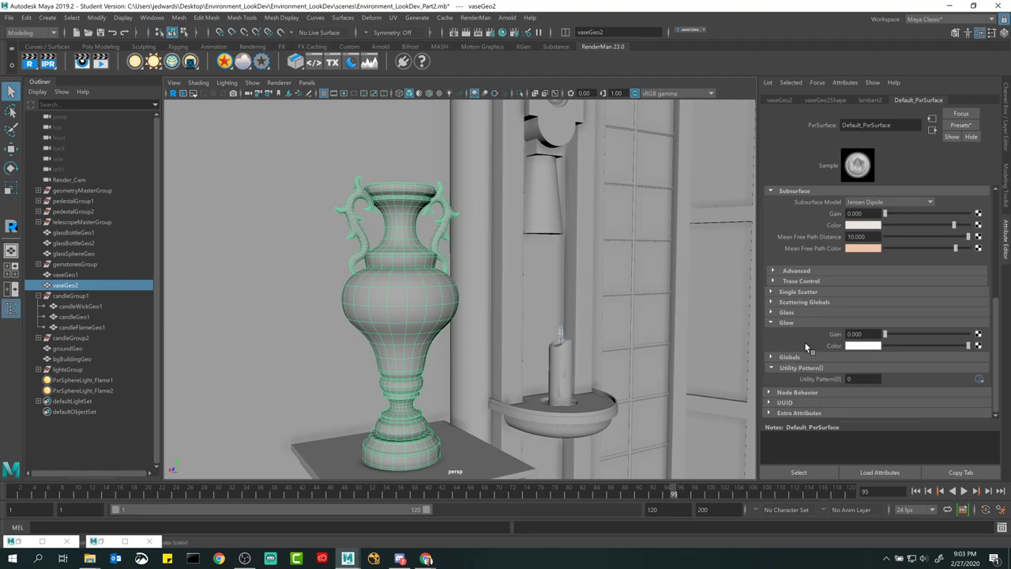
{"action": "scroll", "coordinate": [833, 379], "scroll_direction": "up", "scroll_amount": 4}
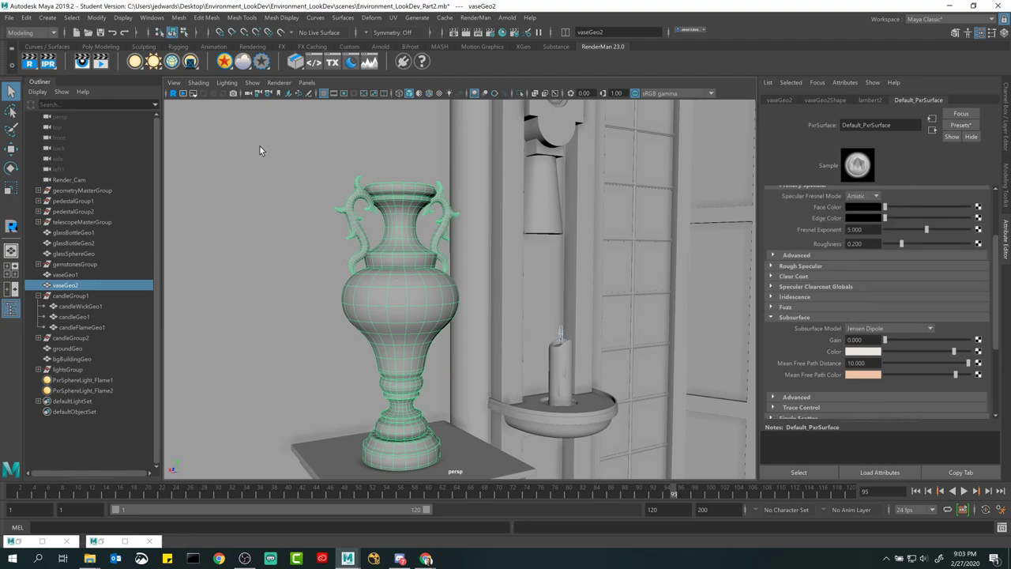
{"action": "left_click_drag", "start_coordinate": [383, 213], "coordinate": [378, 231], "text": "alt"}
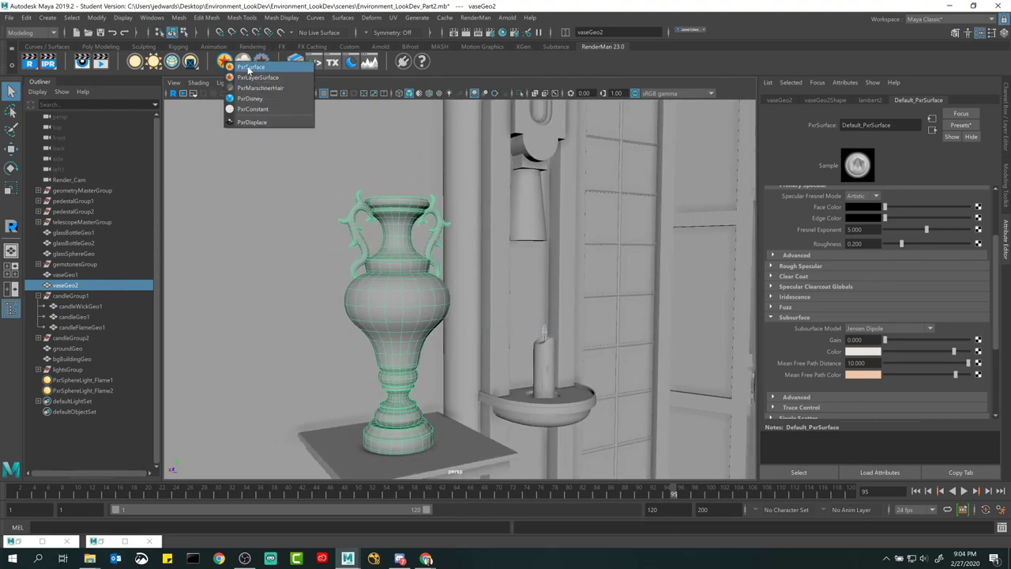
{"action": "left_click", "coordinate": [244, 64]}
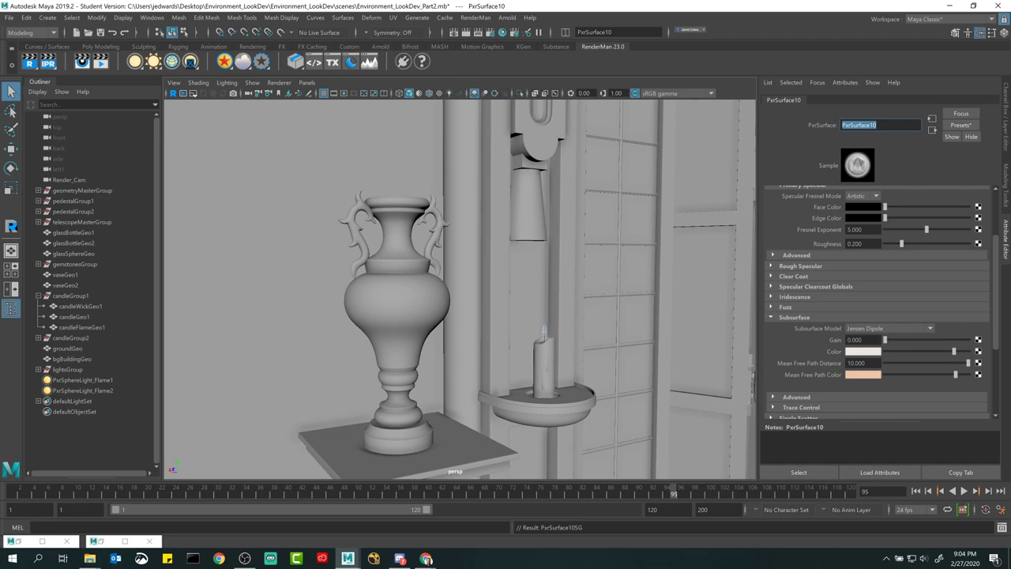
- Rename the shader Vase_Material and drag its Diffuse Color to black
{"action": "type", "text": "Vase_Material"}
{"action": "key", "text": "Return"}
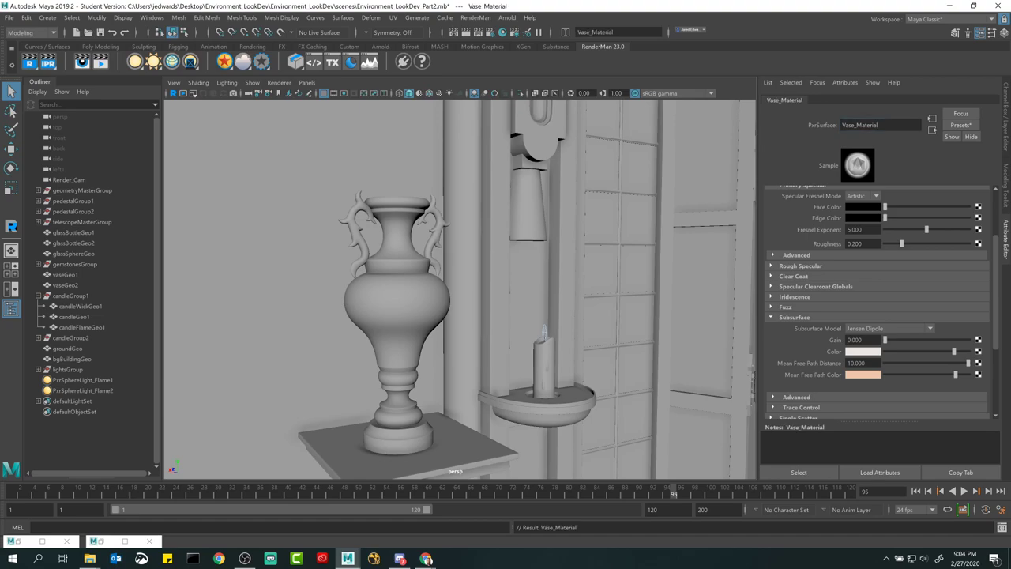
{"action": "left_click_drag", "start_coordinate": [605, 244], "coordinate": [605, 240], "text": "alt"}
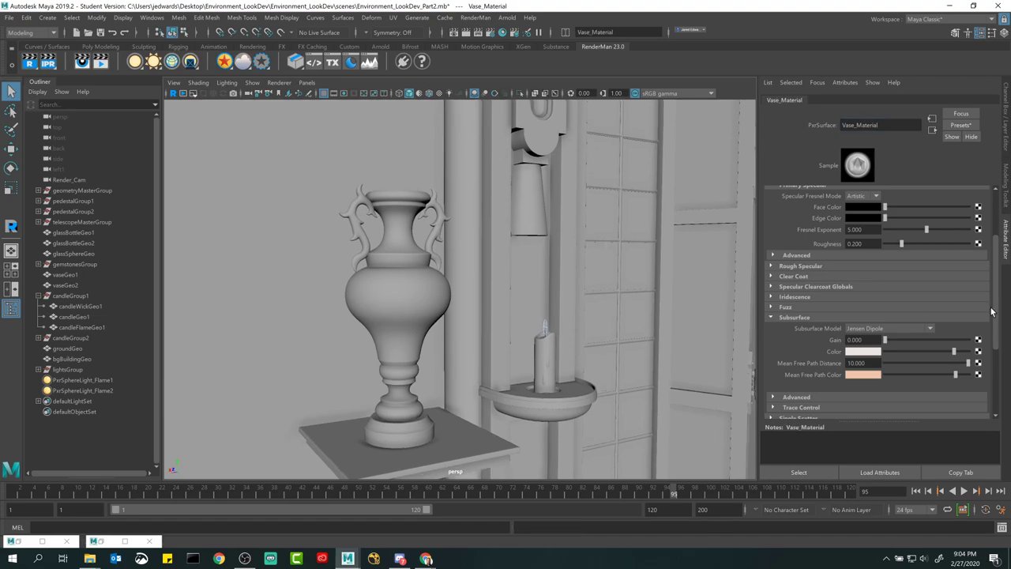
{"action": "scroll", "coordinate": [992, 311], "scroll_direction": "up", "scroll_amount": 3}
{"action": "left_click_drag", "start_coordinate": [898, 238], "coordinate": [829, 232]}
- Raise Vase_Material's Glow Gain to 1.000 and start a live RenderMan IPR render
{"action": "scroll", "coordinate": [799, 237], "scroll_direction": "down", "scroll_amount": 2}
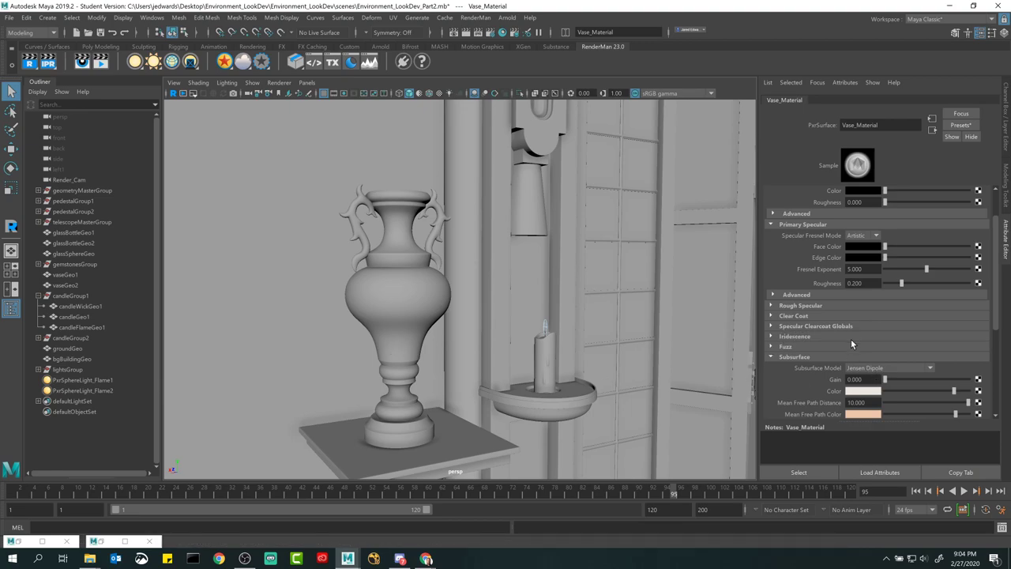
{"action": "scroll", "coordinate": [851, 338], "scroll_direction": "down", "scroll_amount": 6}
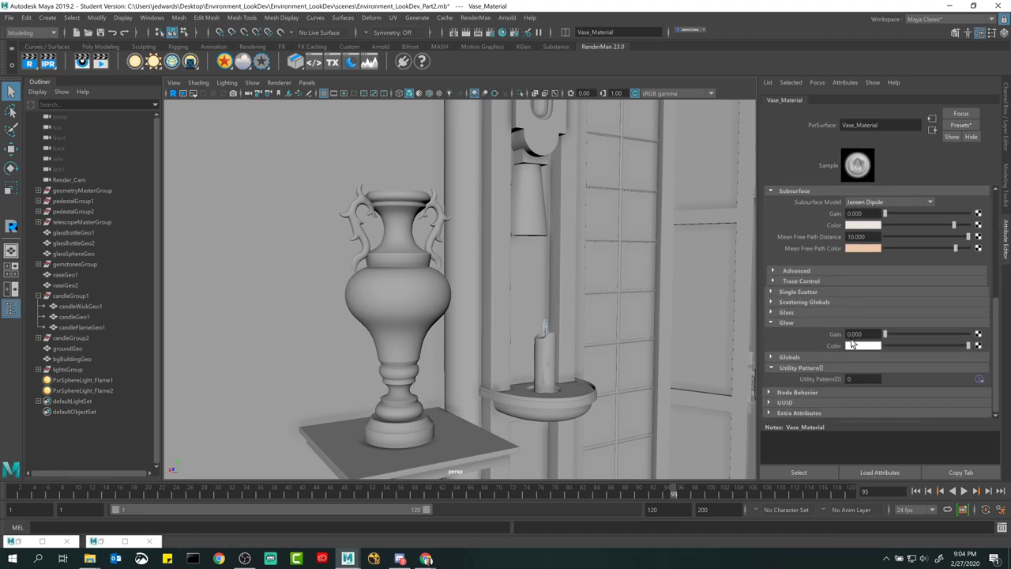
{"action": "left_click_drag", "start_coordinate": [885, 333], "coordinate": [968, 333]}
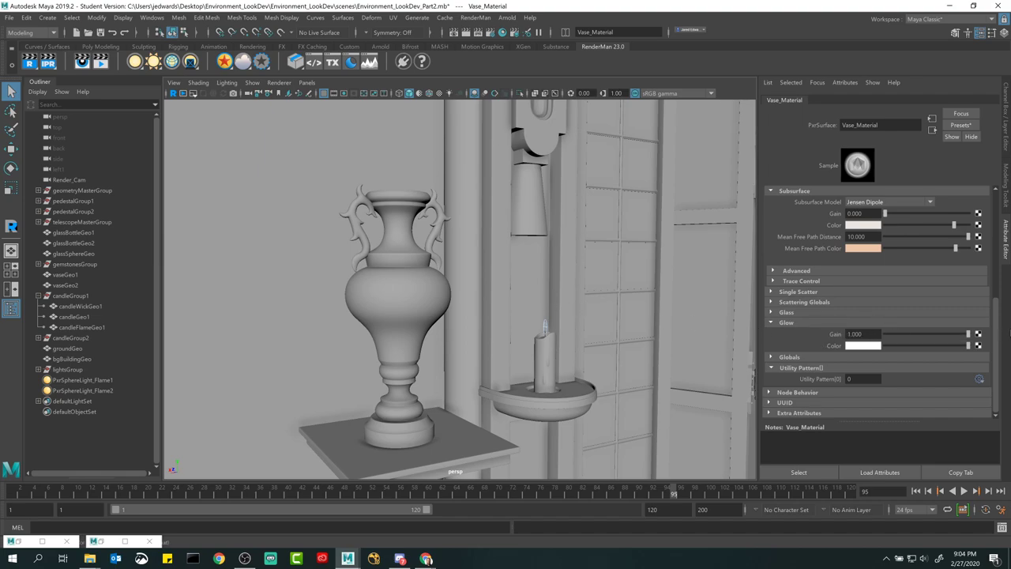
{"action": "left_click", "coordinate": [173, 92]}
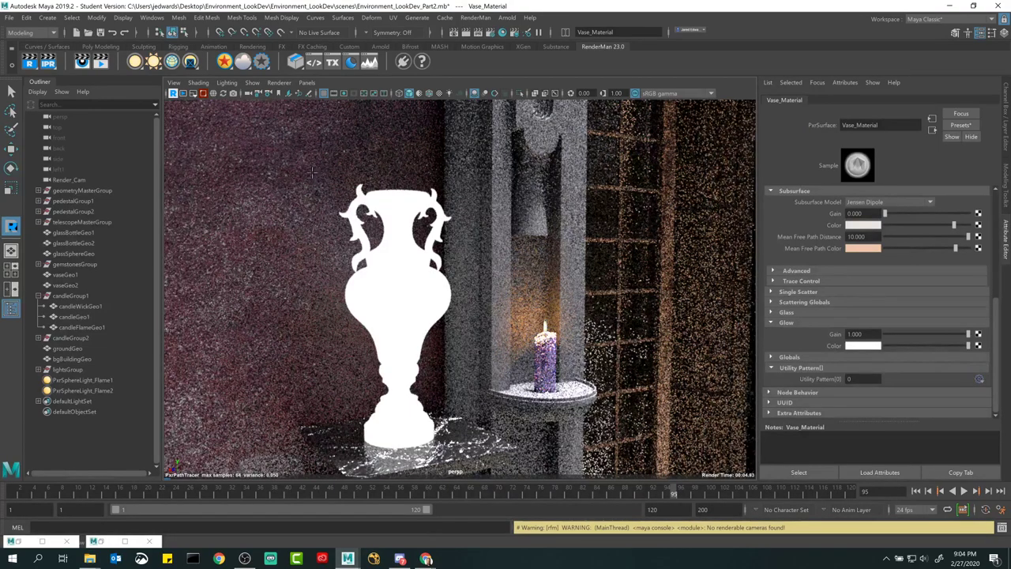
- Crop the live IPR render to the vase and review Vase_Material's glow settings
{"action": "left_click_drag", "start_coordinate": [312, 164], "coordinate": [495, 468]}
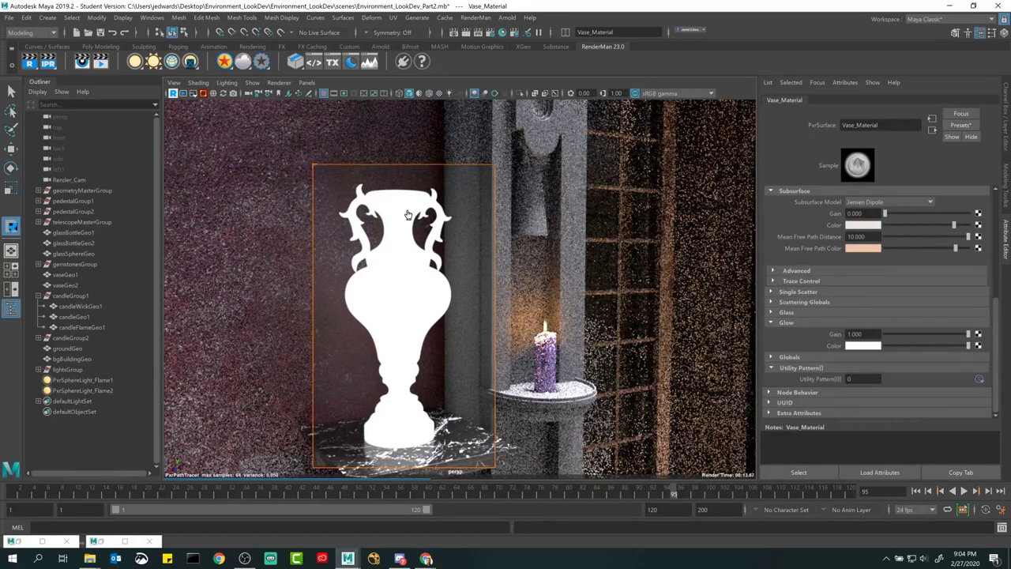
{"action": "scroll", "coordinate": [915, 297], "scroll_direction": "up", "scroll_amount": 5}
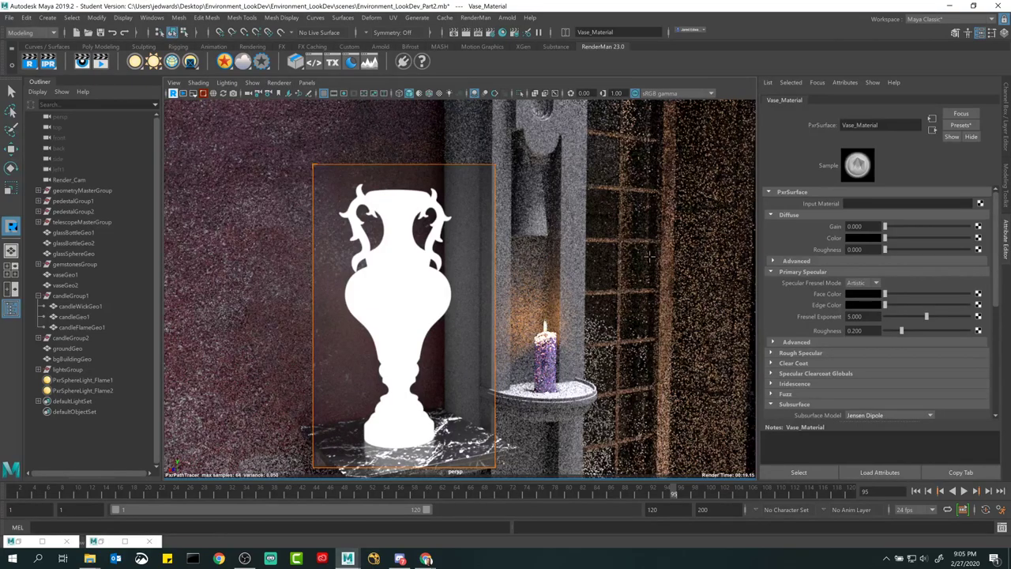
{"action": "scroll", "coordinate": [813, 303], "scroll_direction": "down", "scroll_amount": 8}
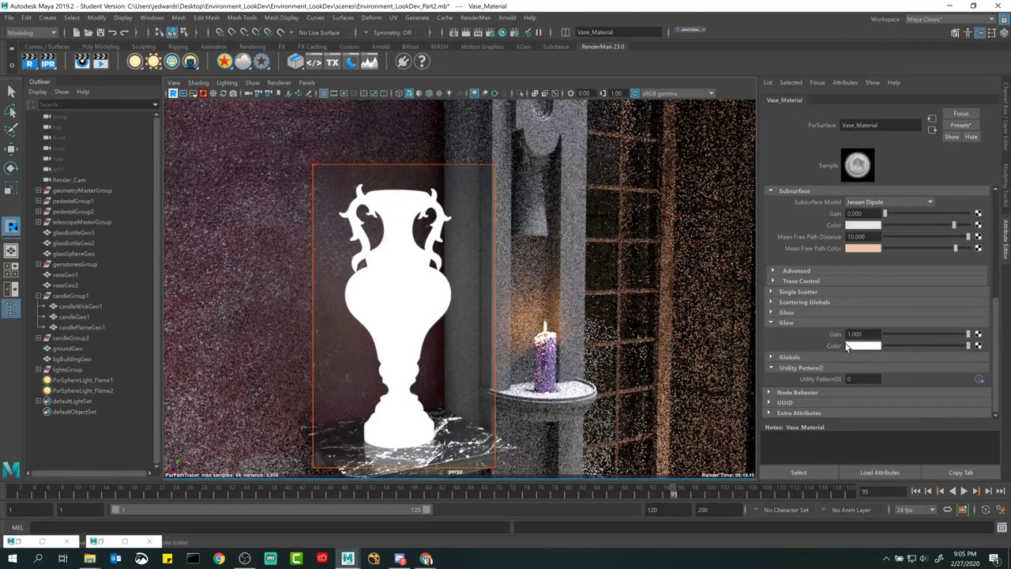
{"action": "scroll", "coordinate": [837, 345], "scroll_direction": "up", "scroll_amount": 4}
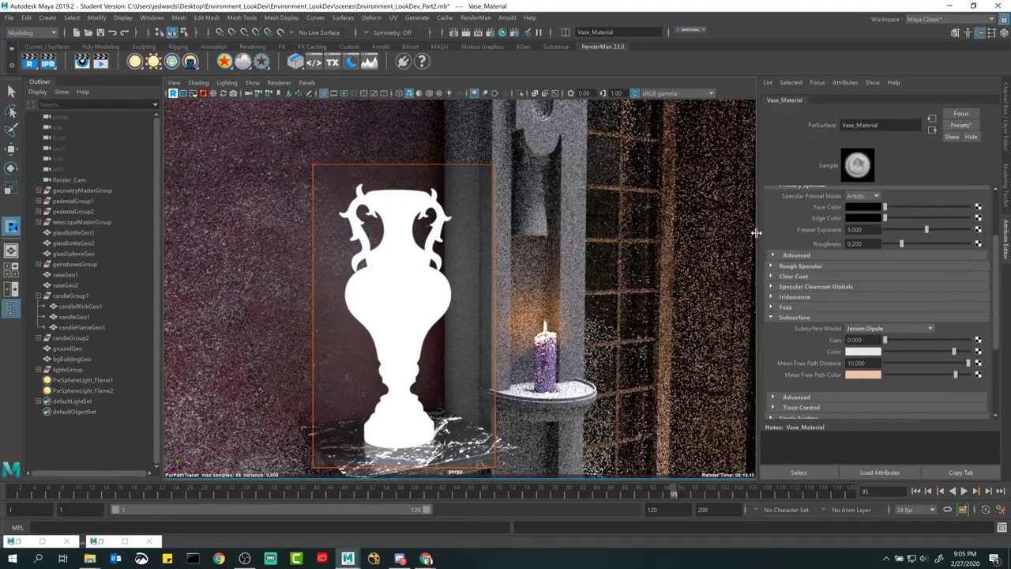
{"action": "scroll", "coordinate": [828, 323], "scroll_direction": "down", "scroll_amount": 2}
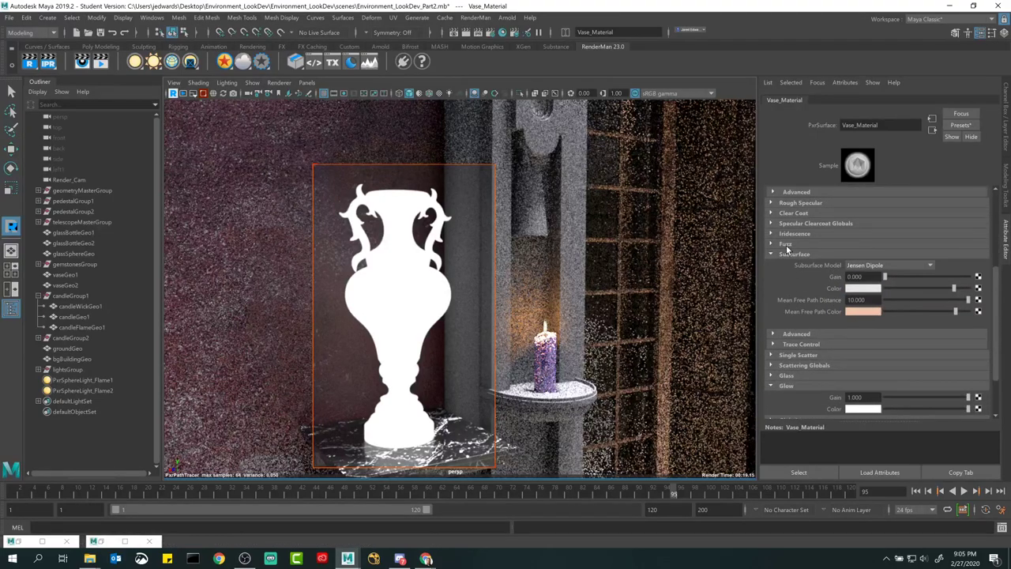
{"action": "scroll", "coordinate": [808, 278], "scroll_direction": "down", "scroll_amount": 2}
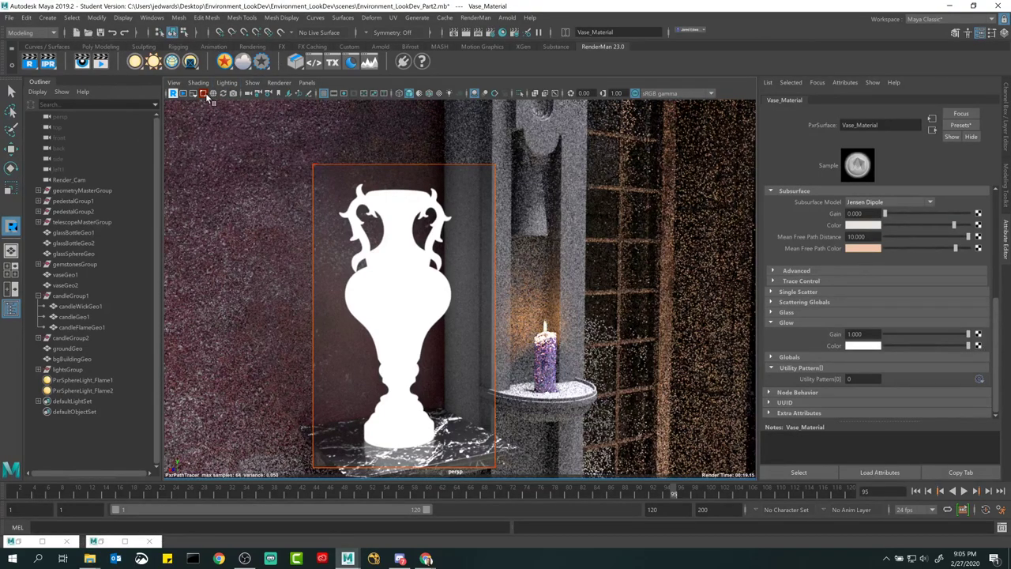
- Stop the IPR and save the scene as Environment_LookDev_Part4.mb, then reselect the vase
{"action": "key", "text": "q"}
{"action": "left_click", "coordinate": [173, 93]}
{"action": "left_click", "coordinate": [9, 17]}
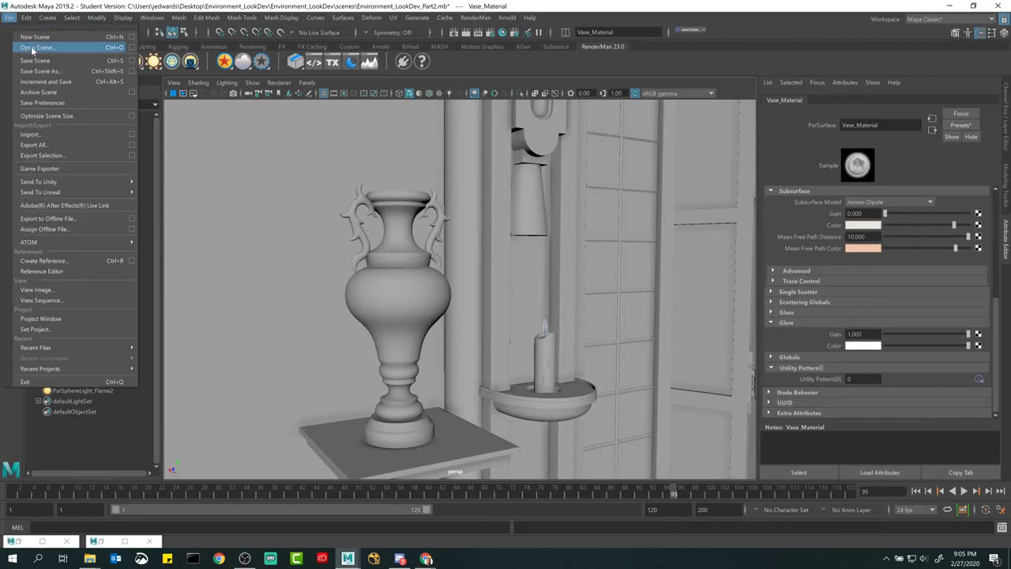
{"action": "left_click", "coordinate": [35, 72]}
{"action": "key", "text": "End"}
{"action": "key", "text": "Left"}
{"action": "key", "text": "Left"}
{"action": "key", "text": "Left"}
{"action": "key", "text": "shift+Left"}
{"action": "type", "text": "4"}
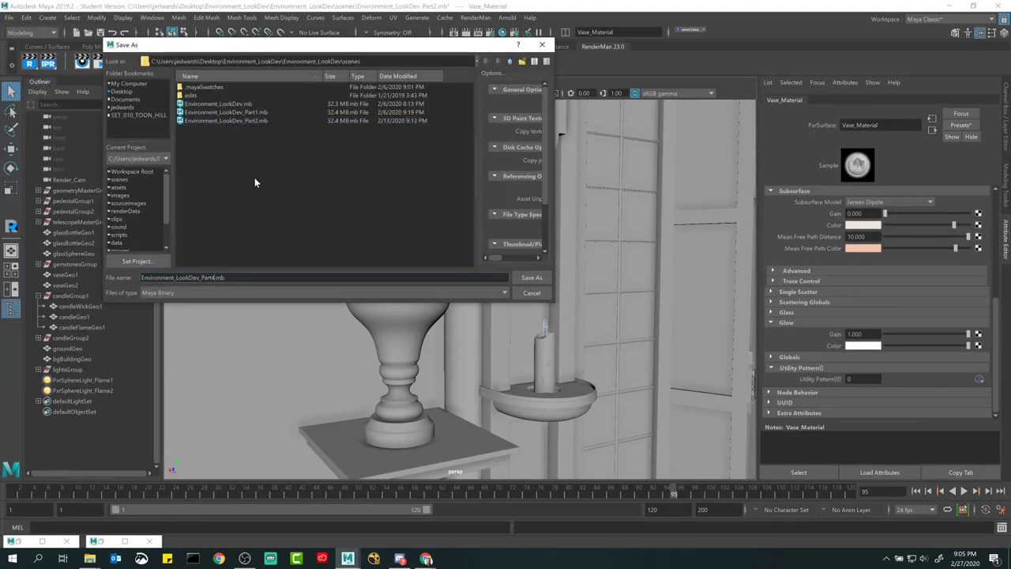
{"action": "key", "text": "Return"}
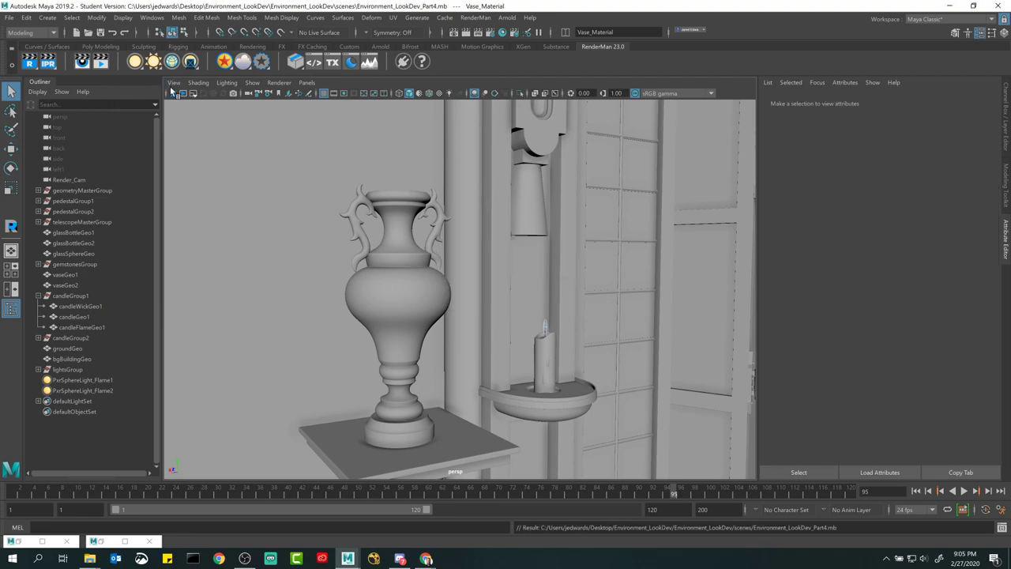
{"action": "left_click", "coordinate": [399, 290]}
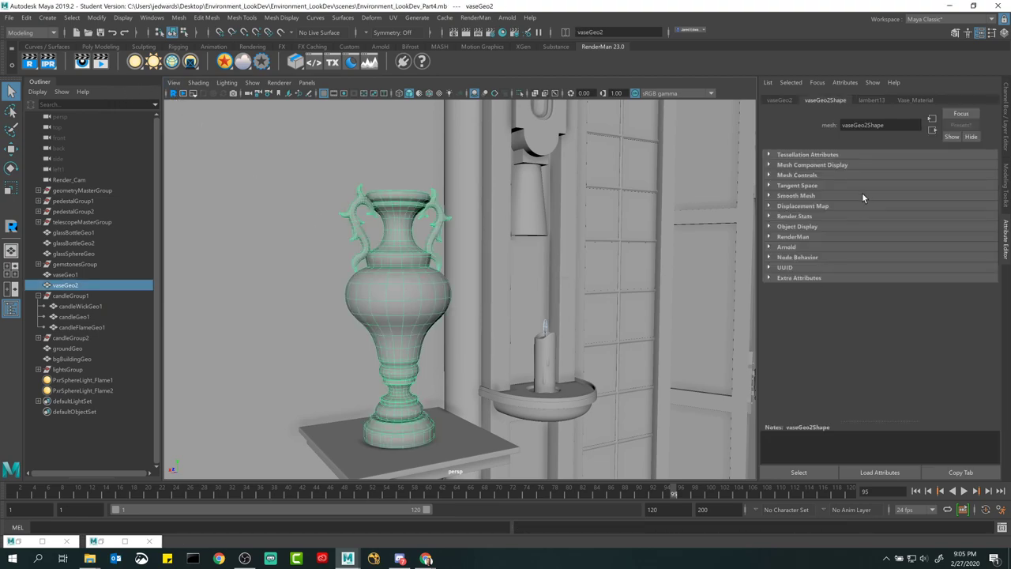
- Browse 3D textures for Vase_Material's Glow Color and restore the Hypershade window
{"action": "left_click", "coordinate": [916, 102]}
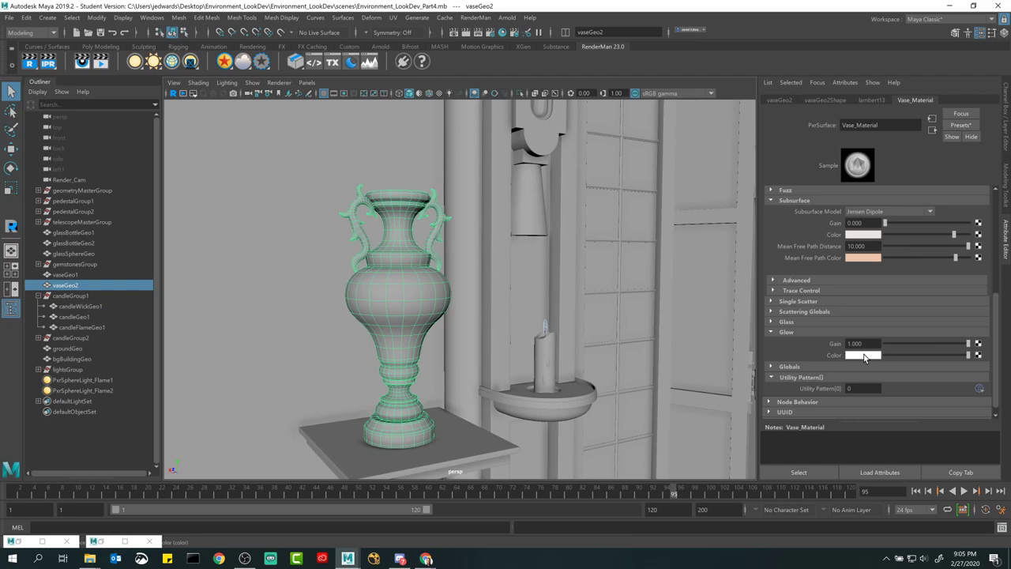
{"action": "left_click", "coordinate": [978, 355]}
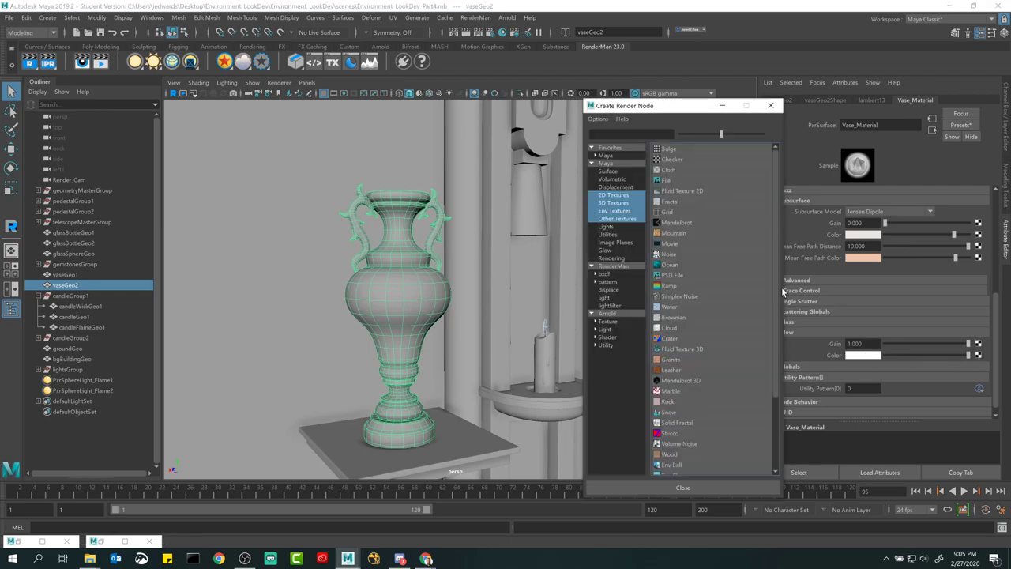
{"action": "left_click", "coordinate": [618, 204]}
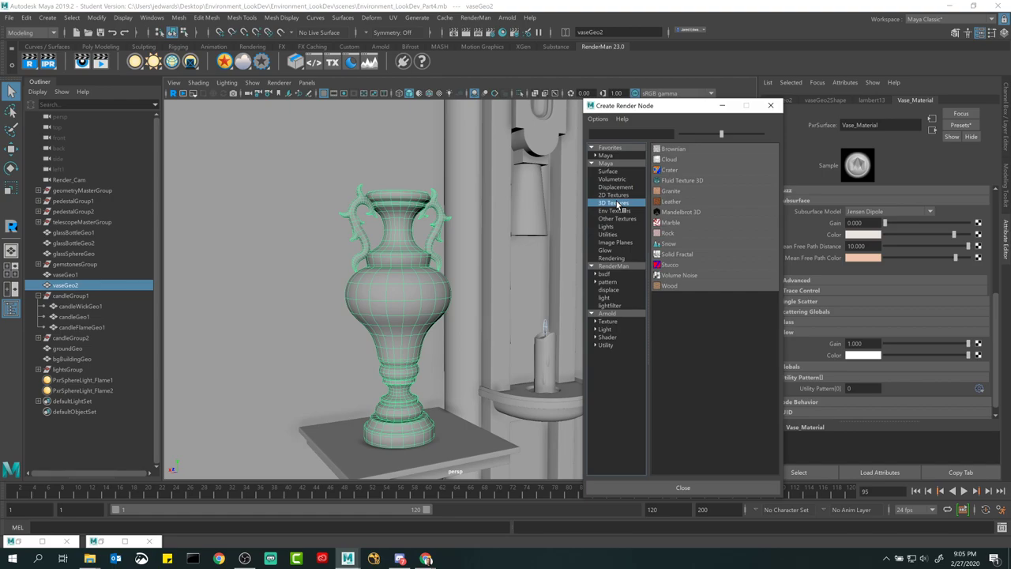
{"action": "left_click", "coordinate": [19, 542]}
{"action": "left_click", "coordinate": [22, 542]}
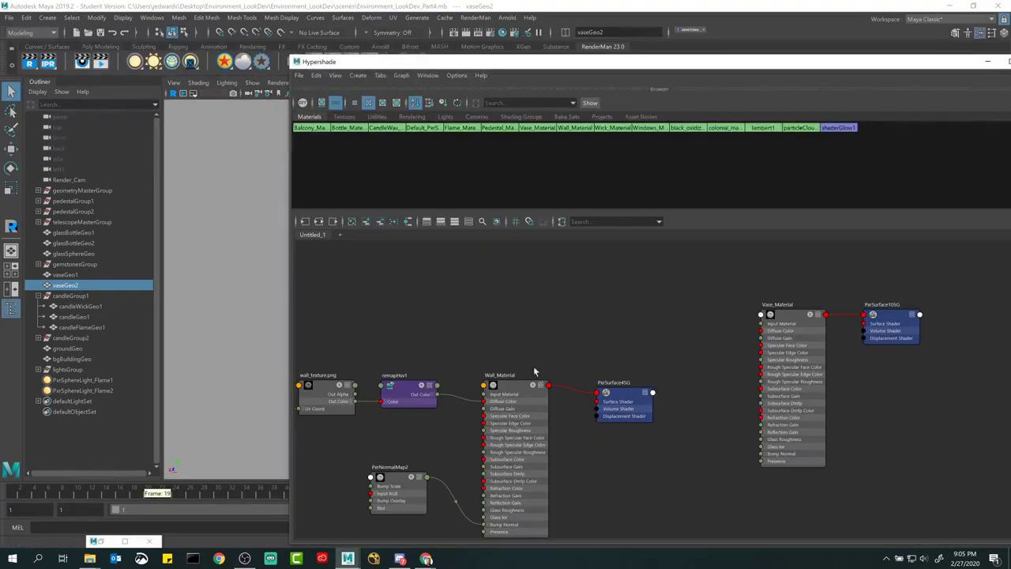
{"action": "left_click", "coordinate": [352, 221]}
{"action": "left_click_drag", "start_coordinate": [924, 62], "coordinate": [708, 70]}
{"action": "left_click", "coordinate": [771, 105]}
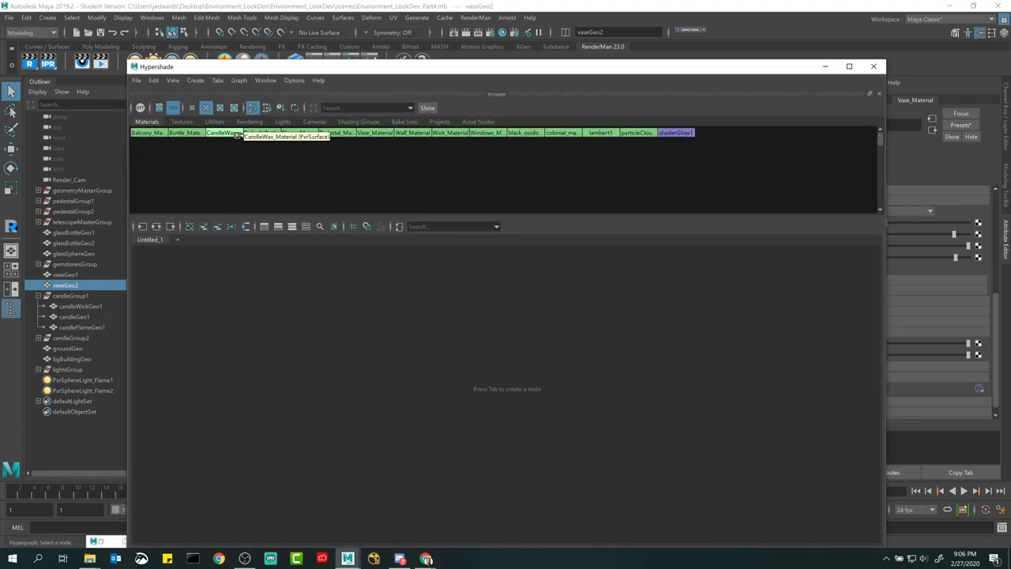
- Graph the Vase_Material shader network in the Hypershade and pan the graph right
{"action": "left_click", "coordinate": [372, 136]}
{"action": "right_click", "coordinate": [372, 136]}
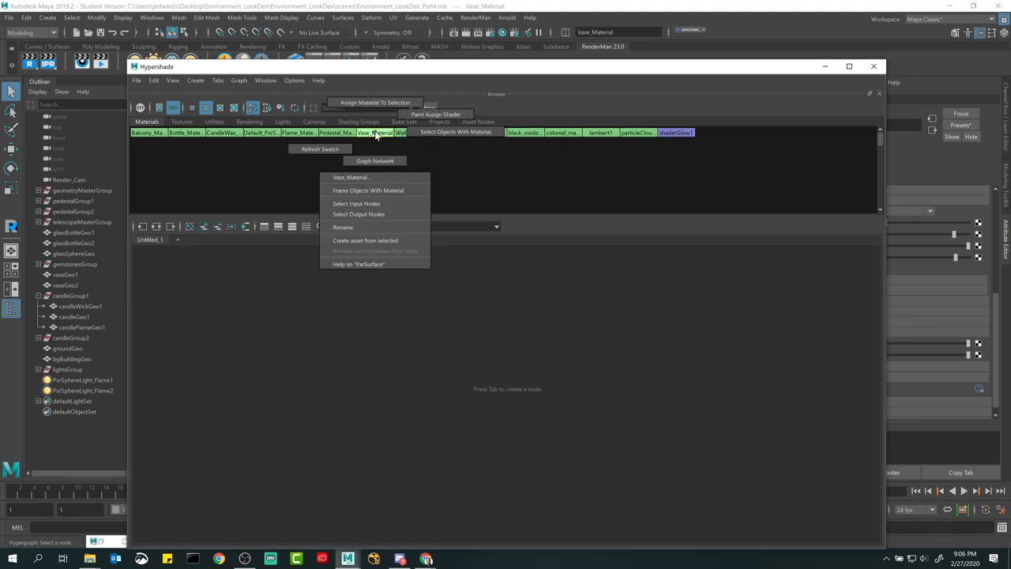
{"action": "left_click", "coordinate": [376, 160]}
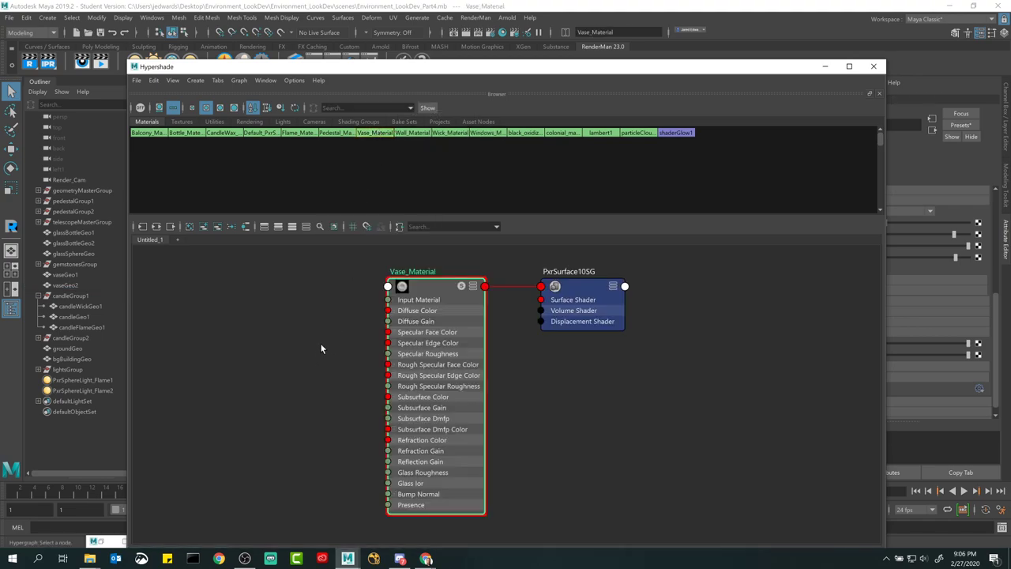
{"action": "left_click", "coordinate": [370, 323]}
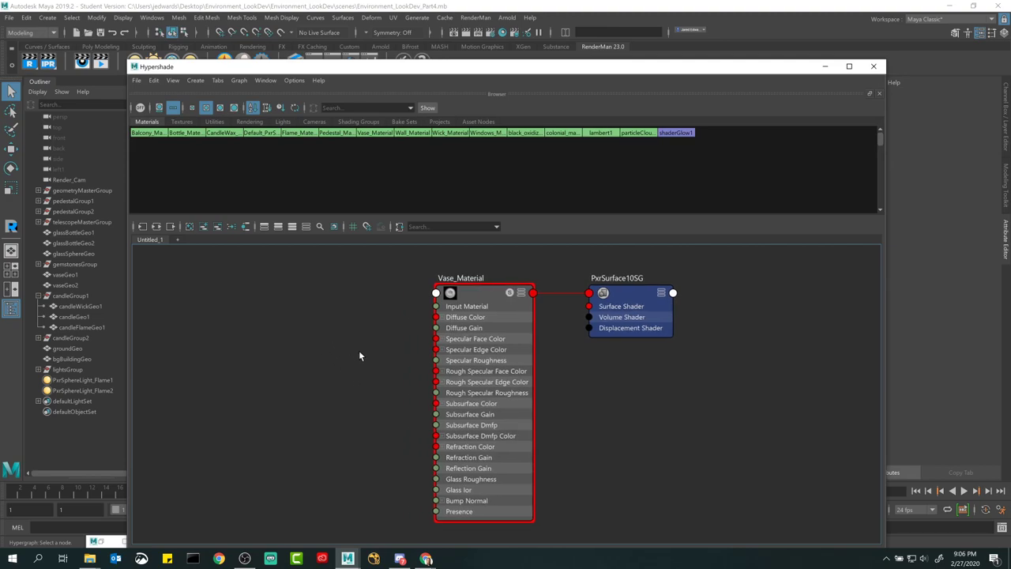
{"action": "middle_click_drag", "start_coordinate": [317, 346], "coordinate": [496, 335], "text": "alt"}
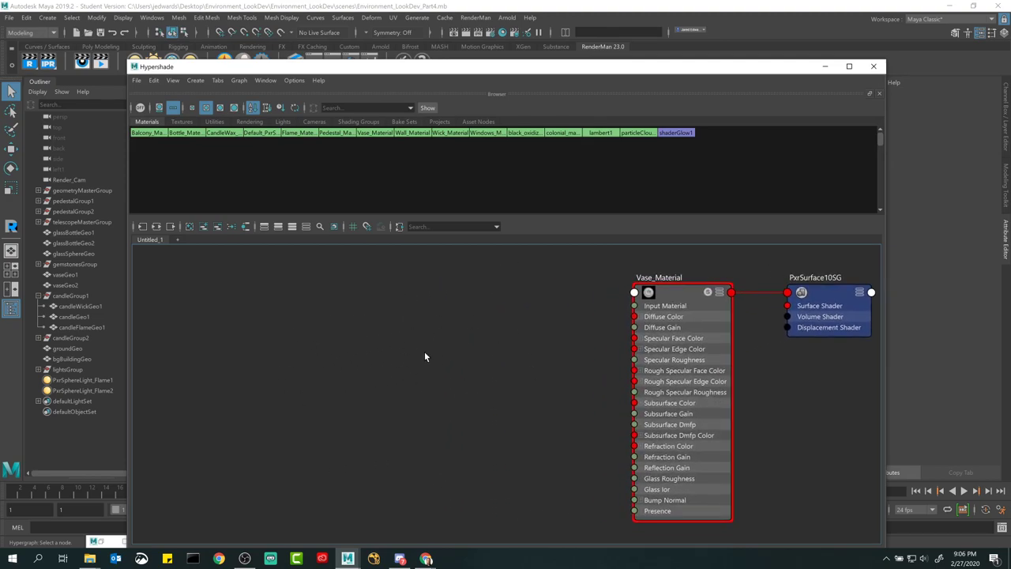
- Create a trial PxrLayeredTexture1 node, inspect its attributes, then delete it
{"action": "key", "text": "Tab"}
{"action": "type", "text": "layered"}
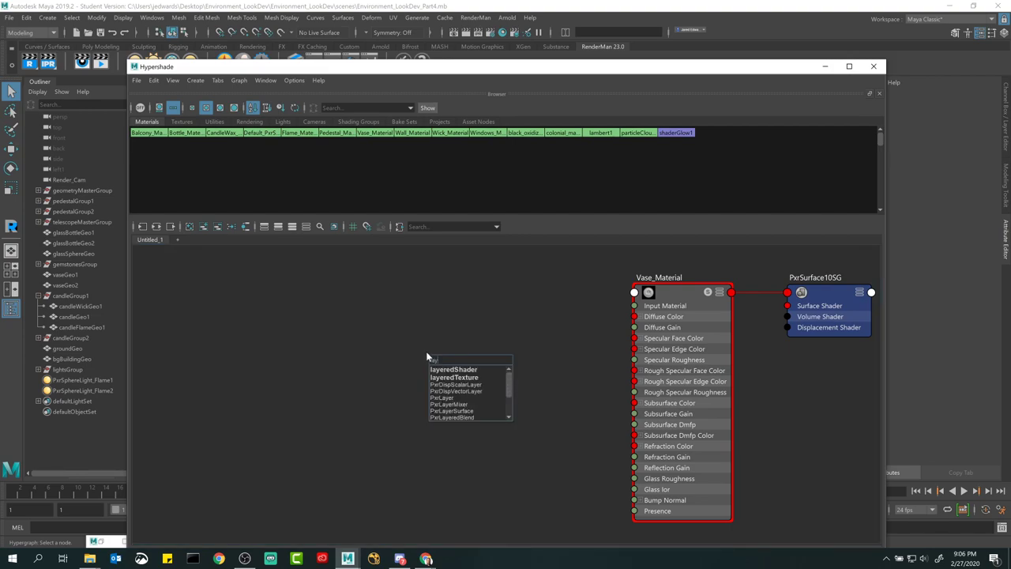
{"action": "key", "text": "Down"}
{"action": "key", "text": "Down"}
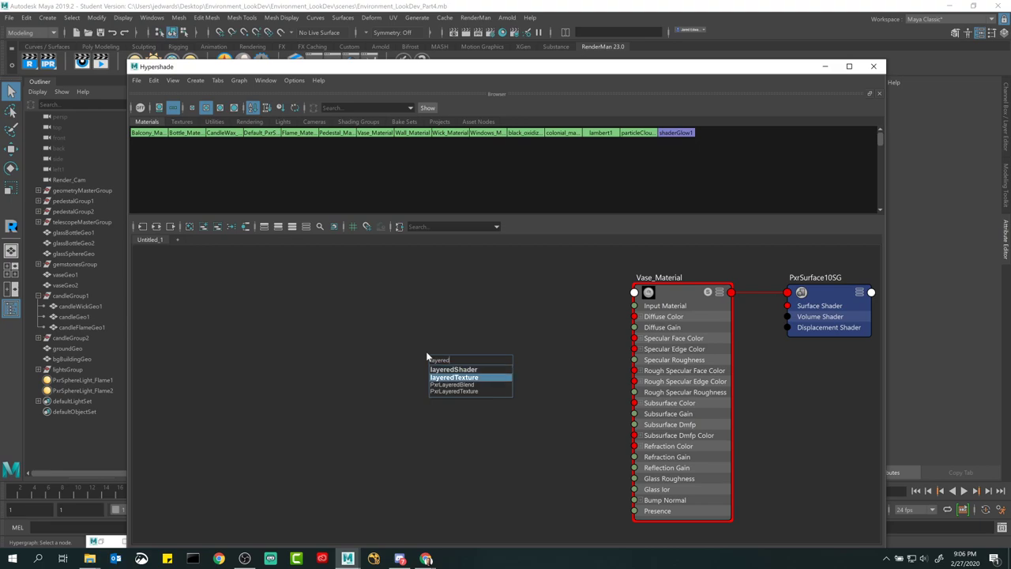
{"action": "key", "text": "Down"}
{"action": "key", "text": "Down"}
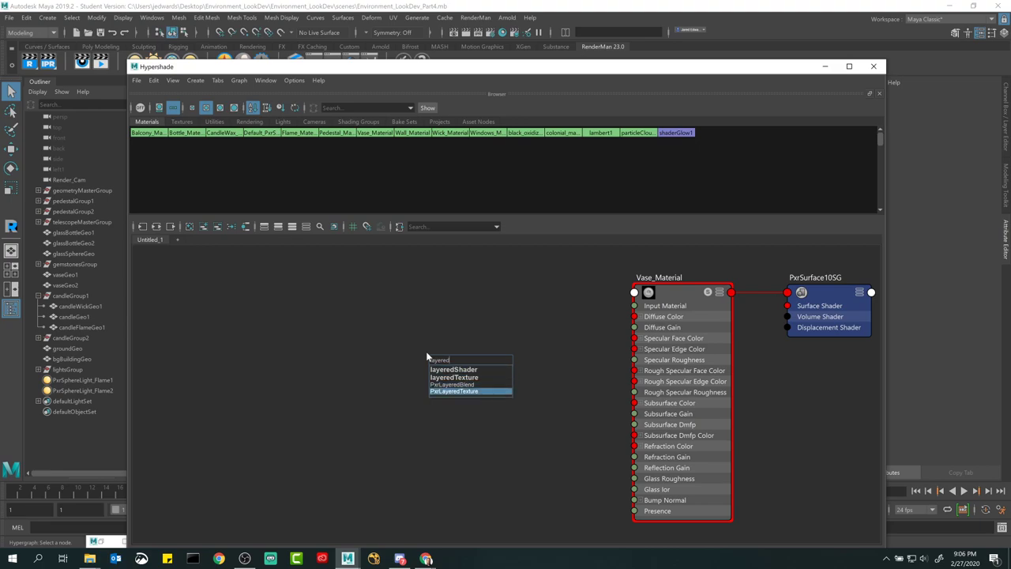
{"action": "key", "text": "Return"}
{"action": "left_click_drag", "start_coordinate": [654, 68], "coordinate": [458, 28]}
{"action": "left_click", "coordinate": [275, 328]}
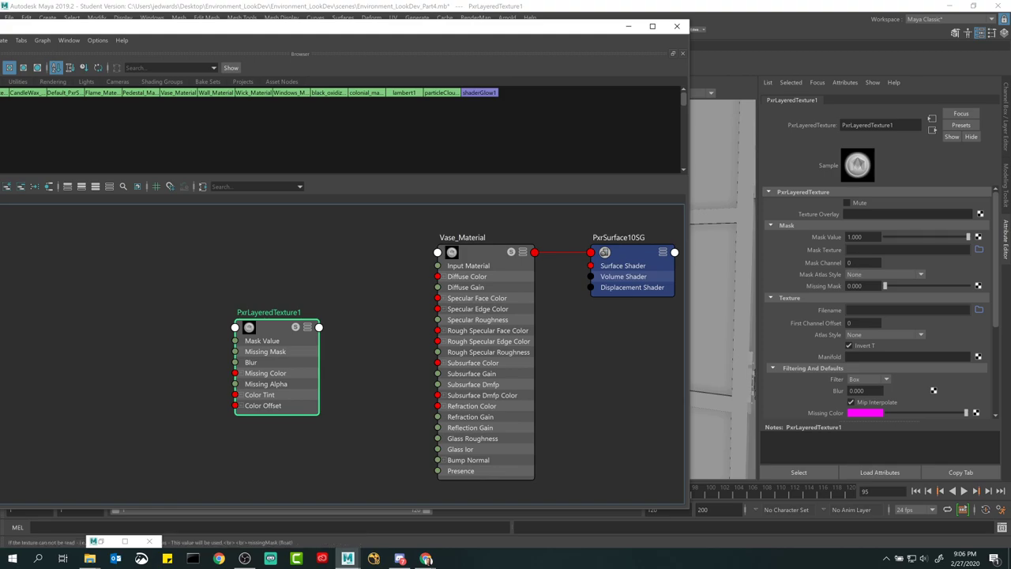
{"action": "scroll", "coordinate": [810, 335], "scroll_direction": "down", "scroll_amount": 1}
{"action": "scroll", "coordinate": [809, 335], "scroll_direction": "down", "scroll_amount": 5}
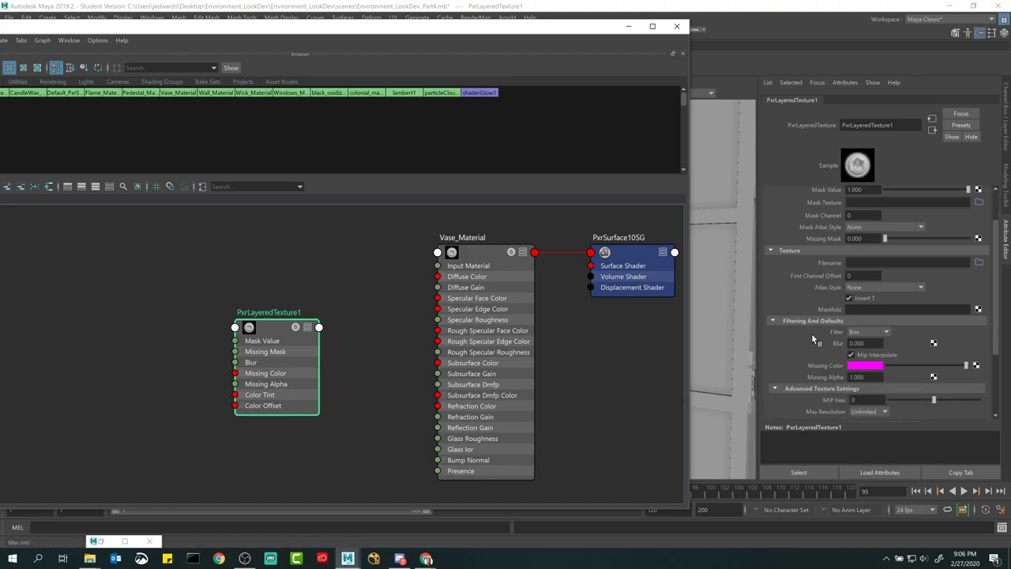
{"action": "scroll", "coordinate": [811, 333], "scroll_direction": "up", "scroll_amount": 3}
{"action": "left_click", "coordinate": [274, 329]}
{"action": "key", "text": "Delete"}
- Create a layeredTexture1 node and place it beside Vase_Material
{"action": "key", "text": "Tab"}
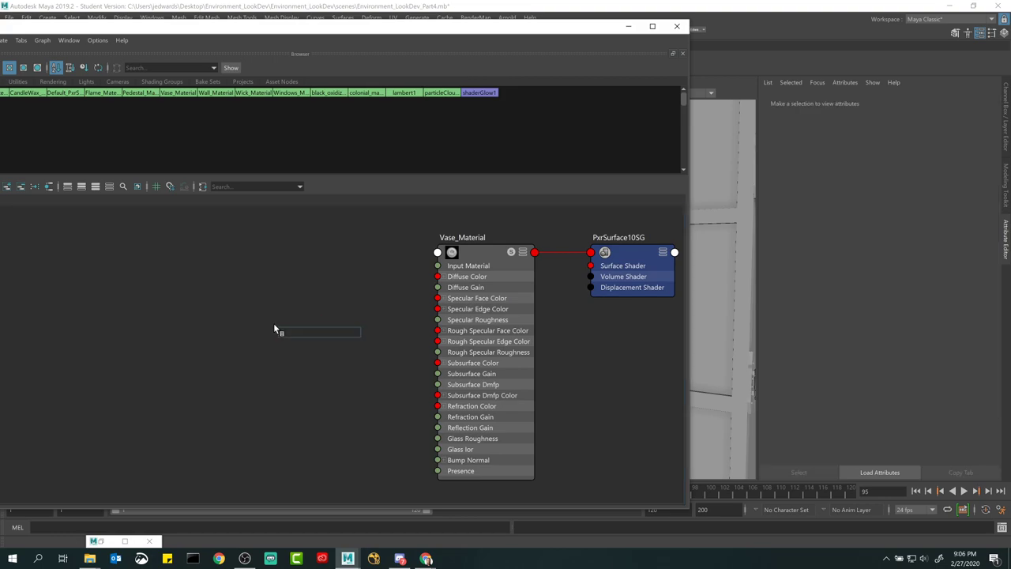
{"action": "type", "text": "layered"}
{"action": "key", "text": "Down"}
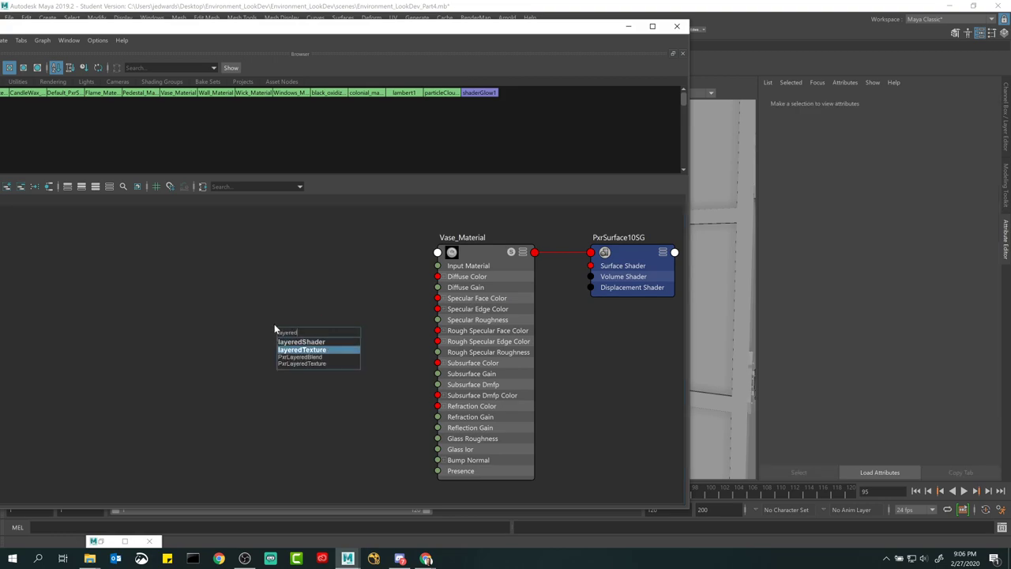
{"action": "key", "text": "Return"}
{"action": "left_click_drag", "start_coordinate": [312, 341], "coordinate": [307, 319]}
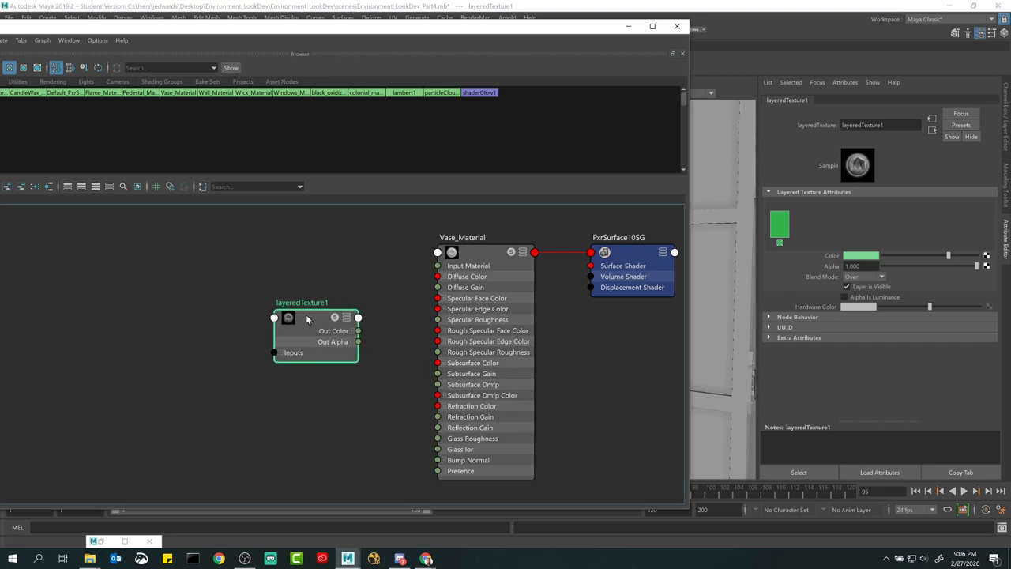
{"action": "left_click_drag", "start_coordinate": [307, 318], "coordinate": [419, 460]}
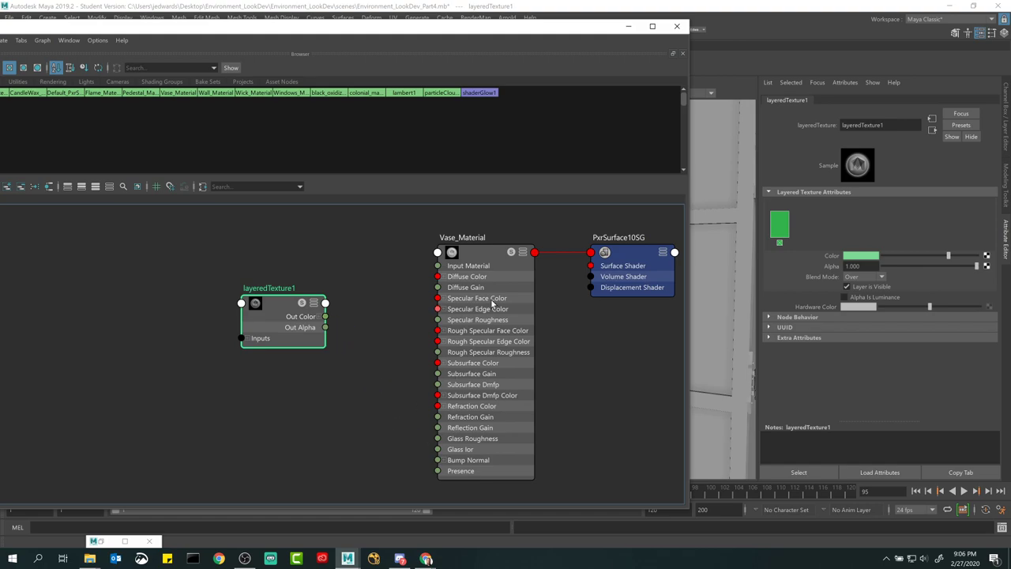
- Test-link layeredTexture1 to Vase_Material's Glow Color, then undo the connection
{"action": "left_click", "coordinate": [490, 256]}
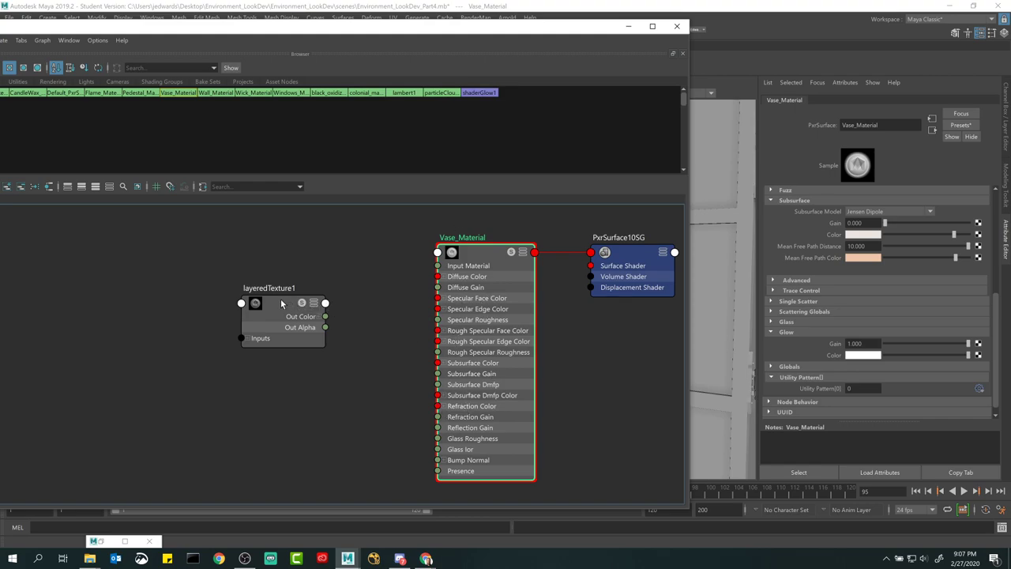
{"action": "middle_click_drag", "start_coordinate": [799, 365], "coordinate": [833, 357]}
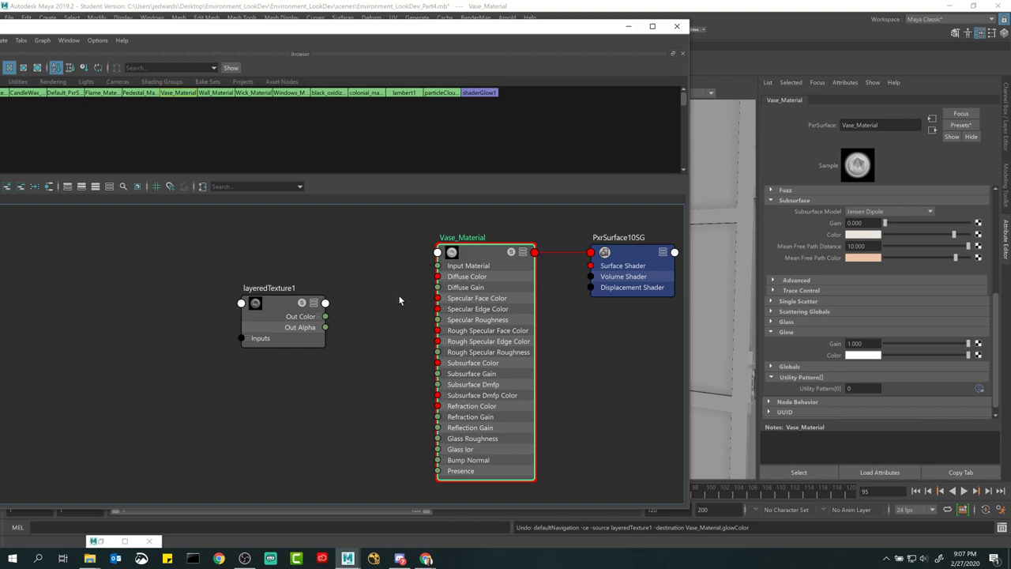
{"action": "key", "text": "ctrl+z"}
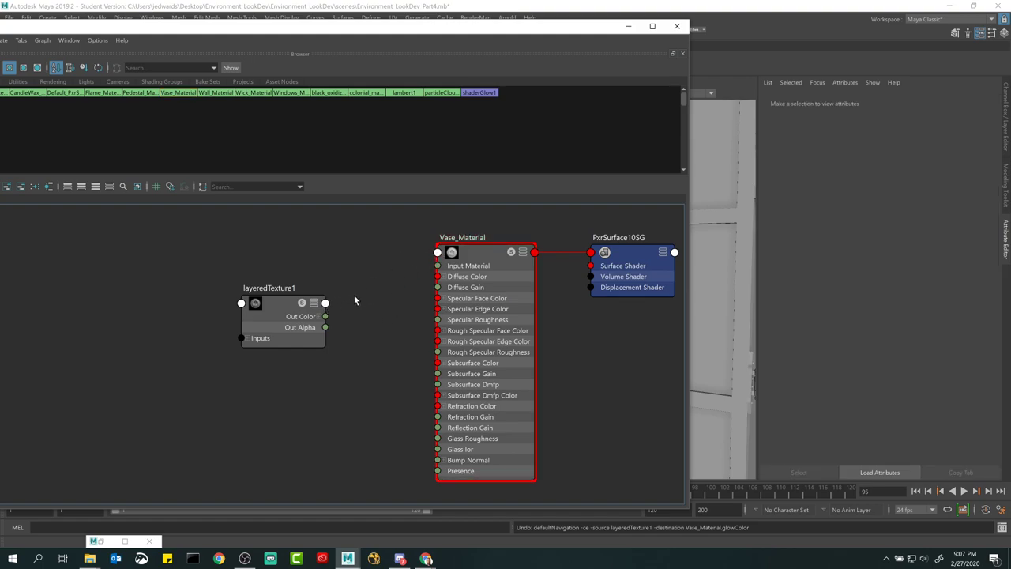
- Connect layeredTexture1's Out Color to Vase_Material's Glow Color through the port menus
{"action": "left_click", "coordinate": [326, 304]}
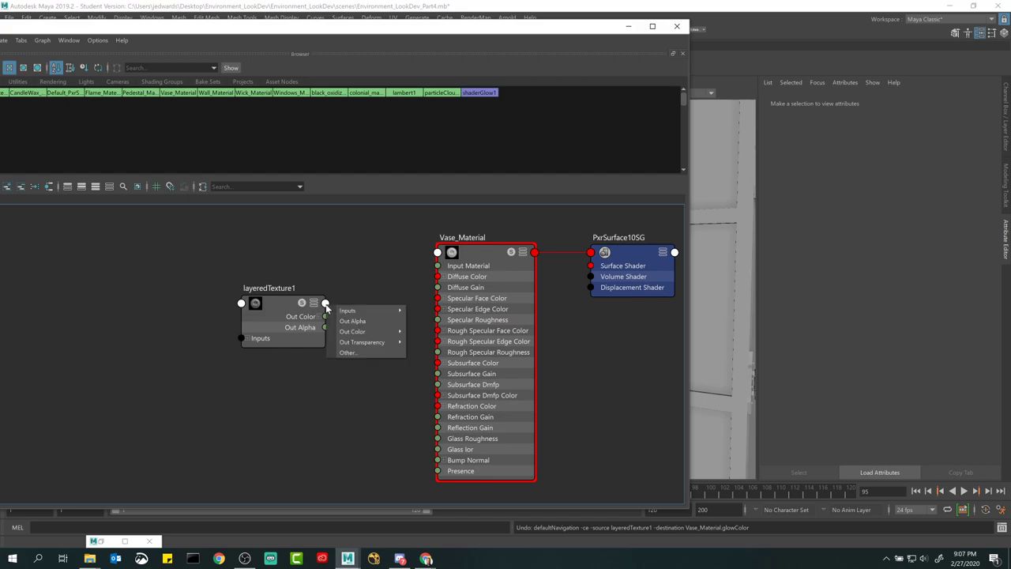
{"action": "left_click", "coordinate": [437, 253]}
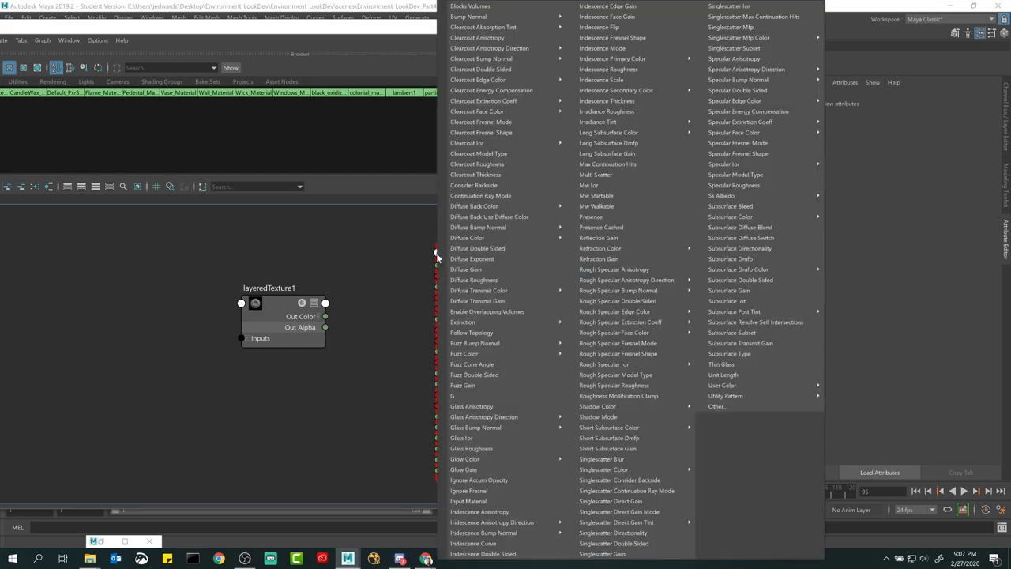
{"action": "left_click", "coordinate": [384, 259]}
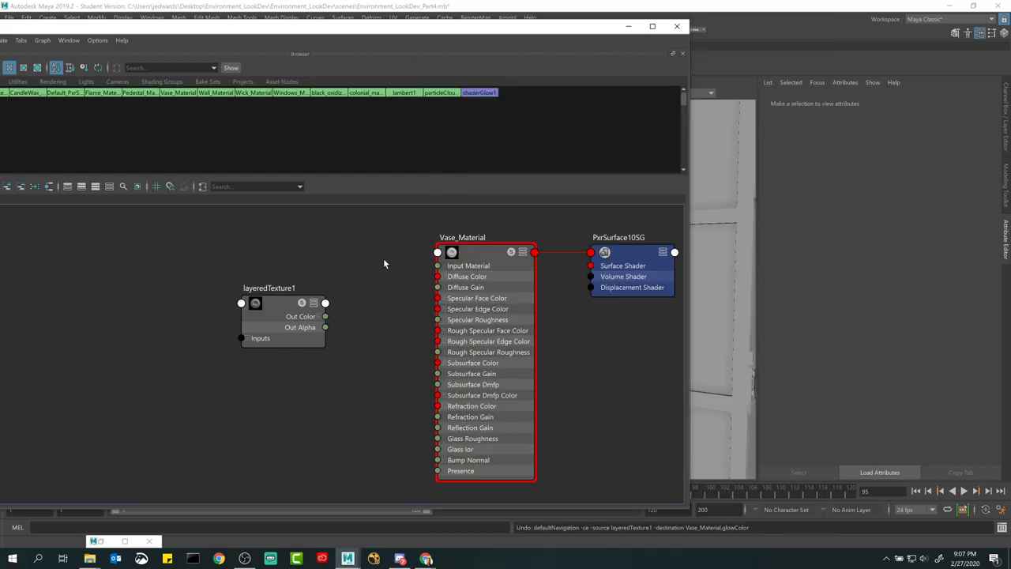
{"action": "left_click", "coordinate": [325, 303]}
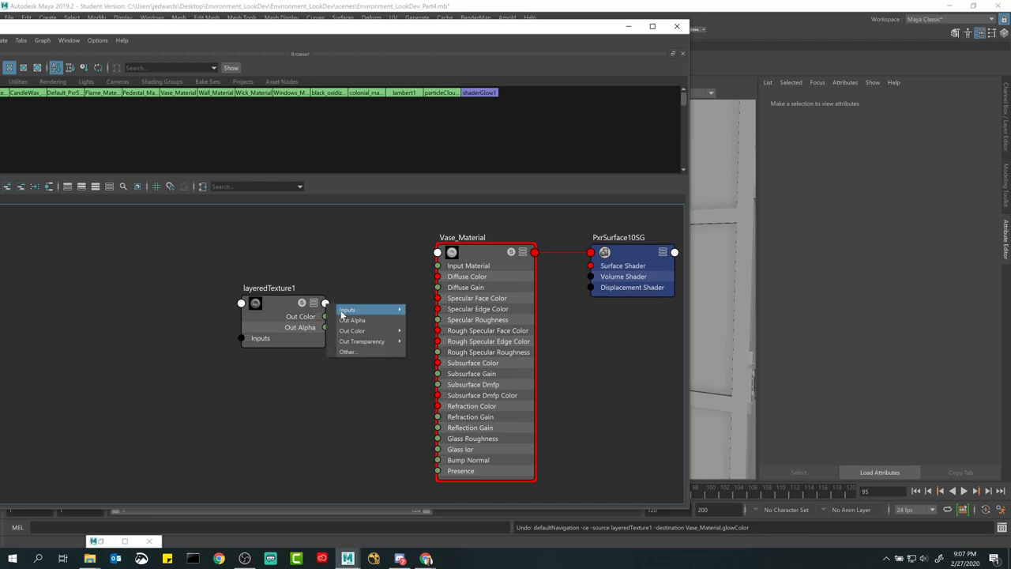
{"action": "mouse_move", "coordinate": [372, 331]}
{"action": "left_click", "coordinate": [443, 333]}
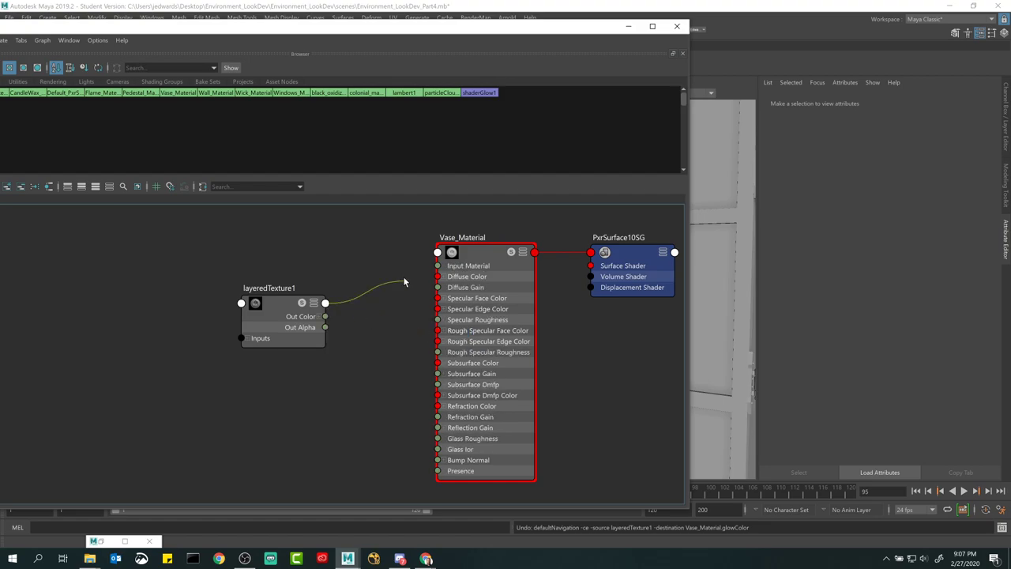
{"action": "left_click", "coordinate": [437, 253]}
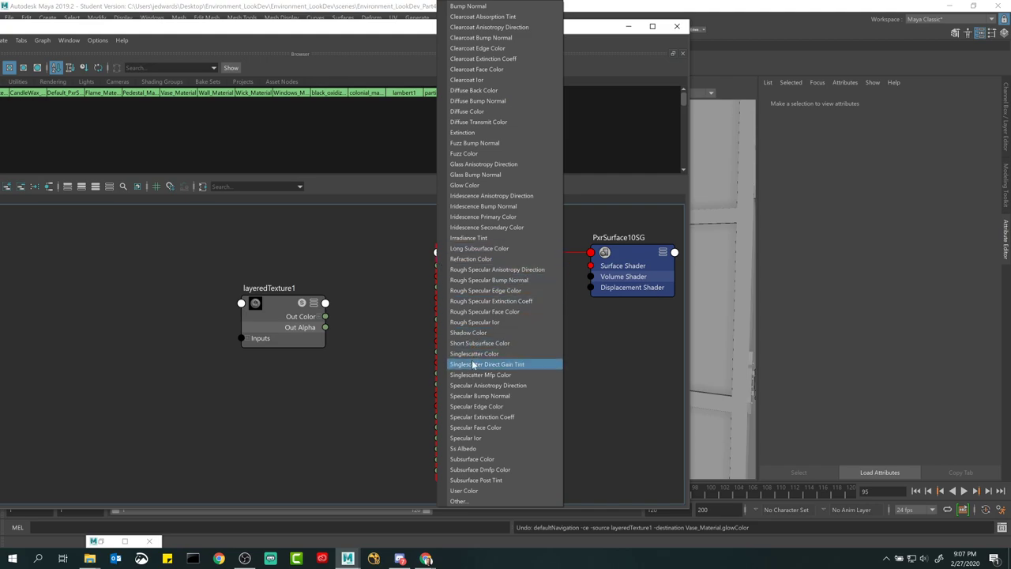
{"action": "left_click", "coordinate": [466, 186]}
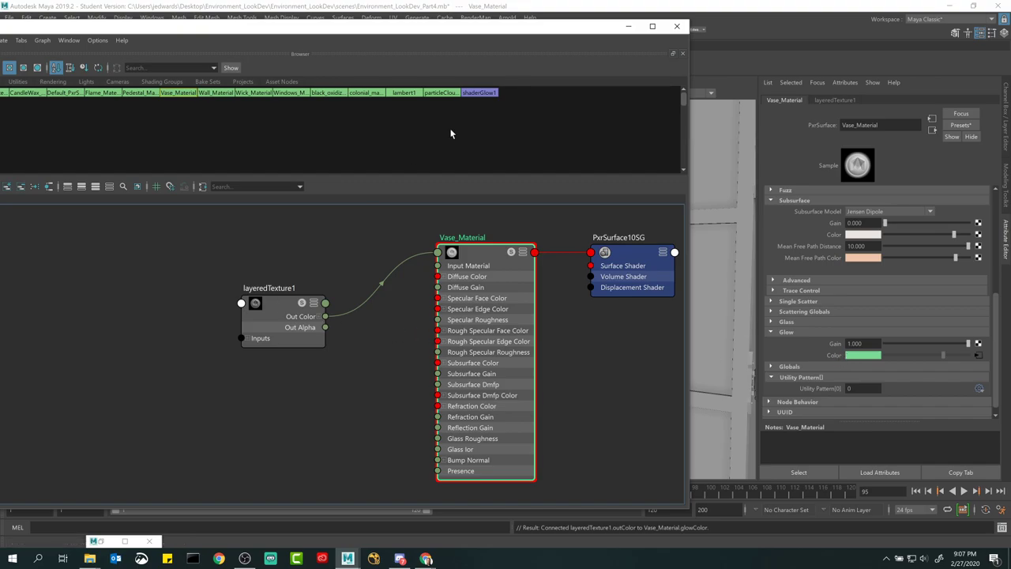
{"action": "left_click_drag", "start_coordinate": [594, 34], "coordinate": [724, 80]}
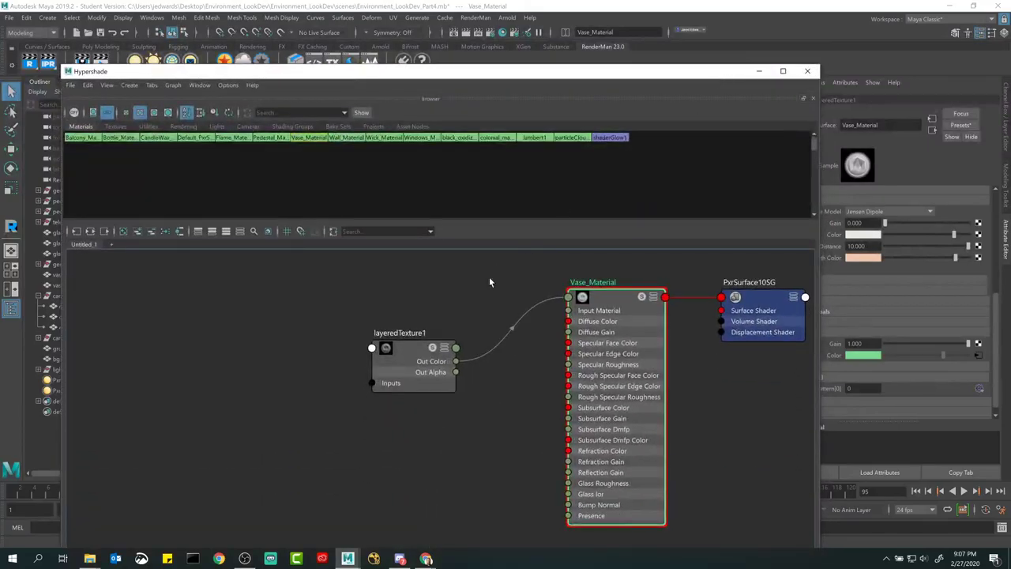
- Select layeredTexture1, pan to free graph space, and bring up Create Node from the marking menu
{"action": "left_click", "coordinate": [426, 558]}
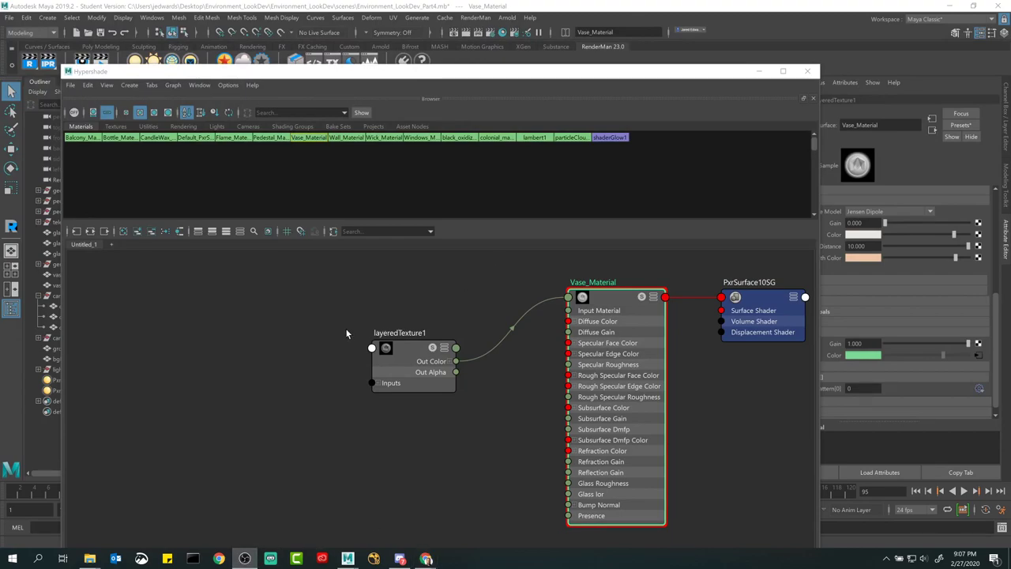
{"action": "left_click", "coordinate": [407, 355]}
{"action": "left_click_drag", "start_coordinate": [588, 73], "coordinate": [540, 52]}
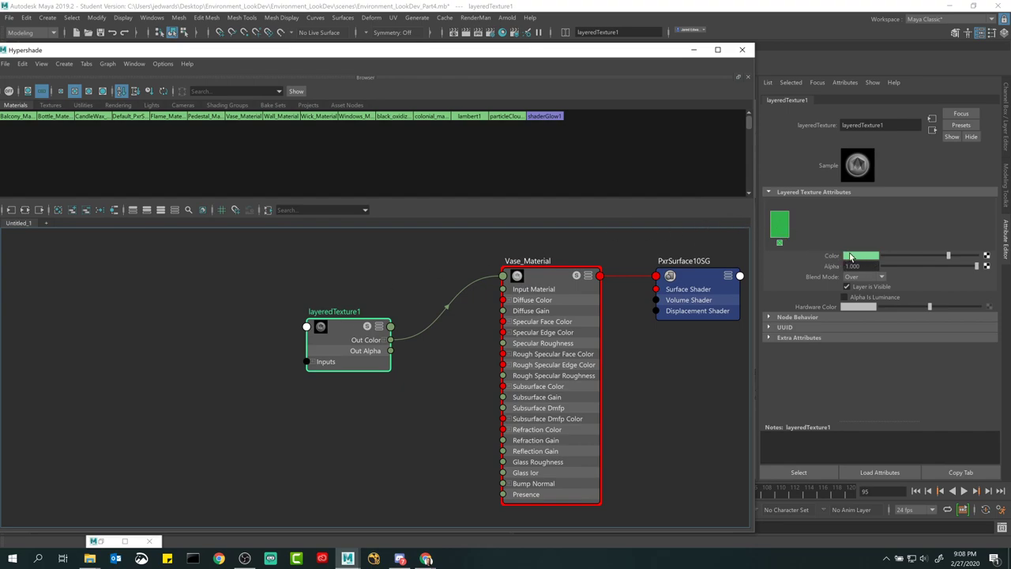
{"action": "middle_click_drag", "start_coordinate": [201, 278], "coordinate": [412, 300], "text": "alt"}
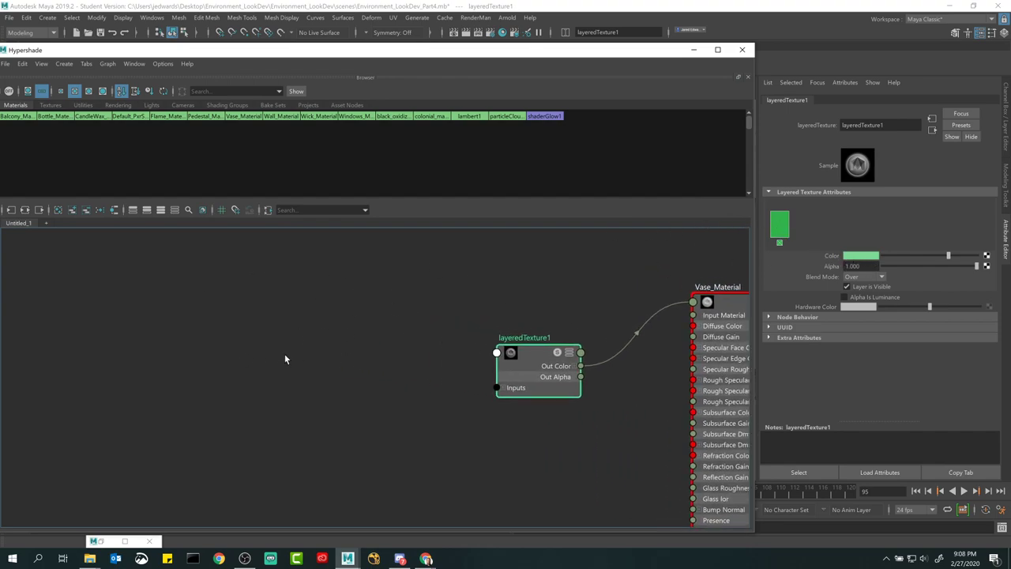
{"action": "key", "text": "Tab"}
{"action": "left_click", "coordinate": [214, 327]}
{"action": "right_click", "coordinate": [240, 332]}
{"action": "left_click", "coordinate": [239, 302]}
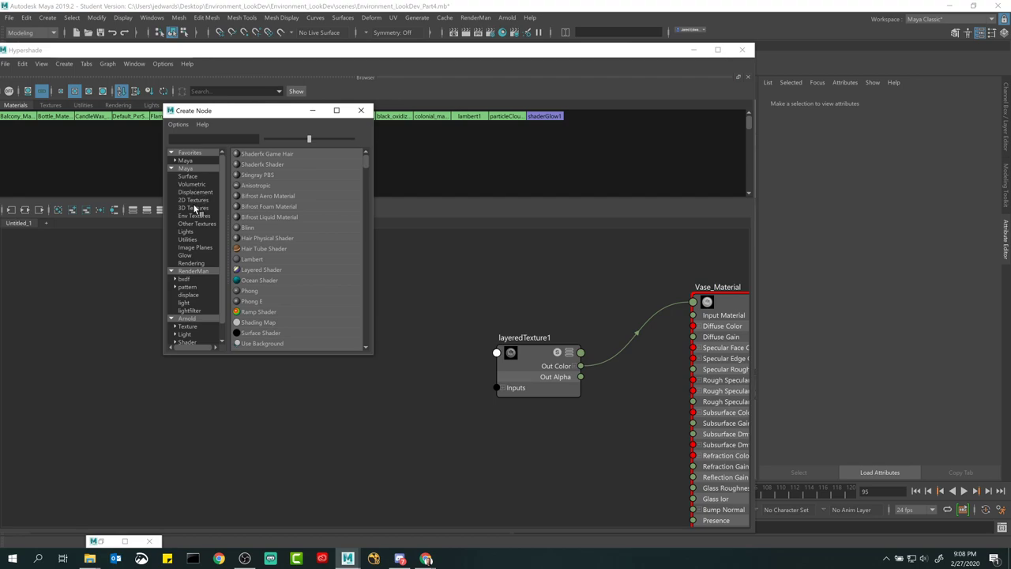
- Create a Marble 3D texture and arrange marble1 and place3dTexture1 near layeredTexture1
{"action": "left_click", "coordinate": [195, 208]}
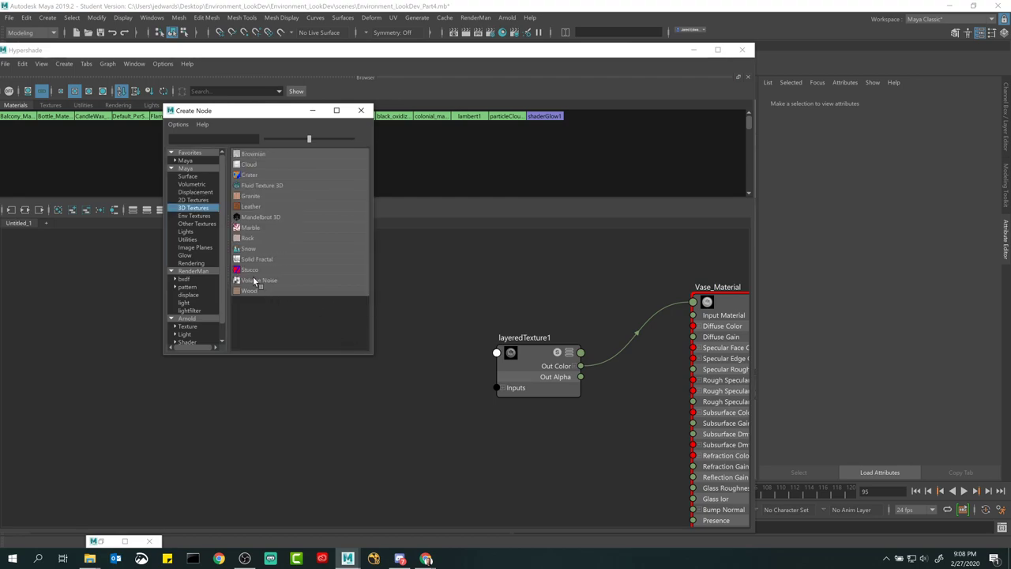
{"action": "left_click", "coordinate": [251, 230]}
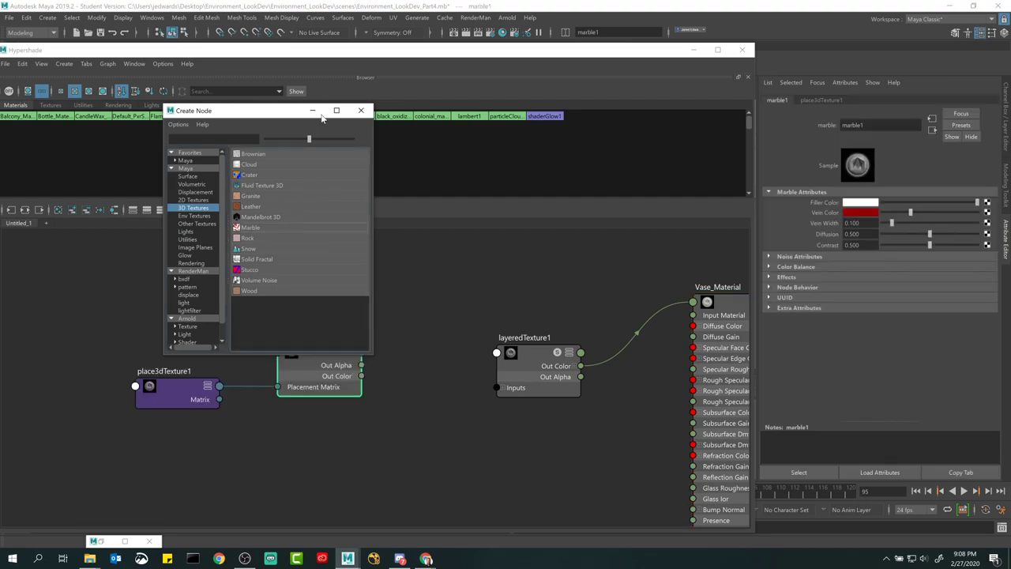
{"action": "left_click", "coordinate": [361, 110]}
{"action": "left_click_drag", "start_coordinate": [315, 347], "coordinate": [338, 344]}
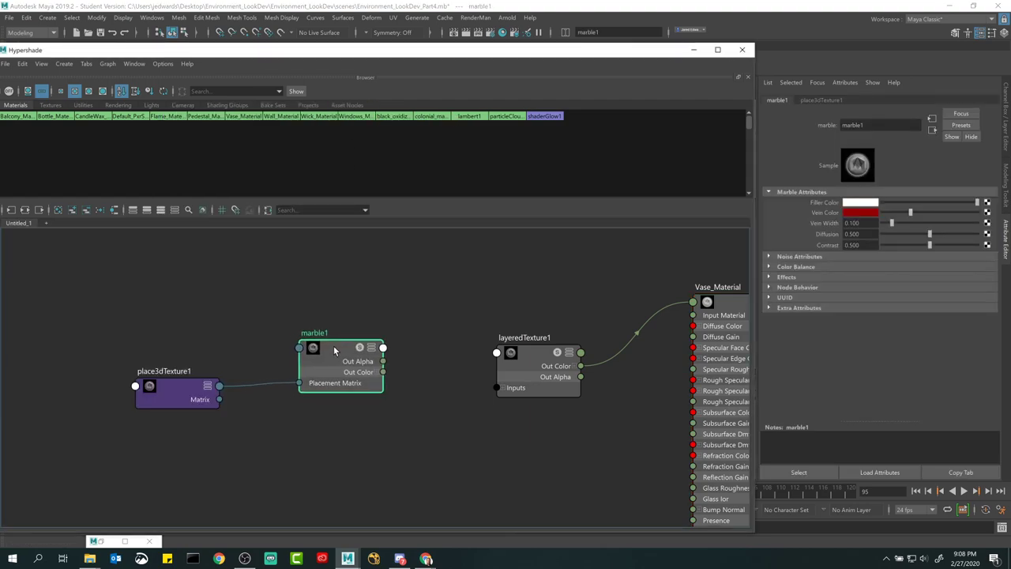
{"action": "left_click_drag", "start_coordinate": [181, 386], "coordinate": [184, 366]}
{"action": "left_click", "coordinate": [329, 363]}
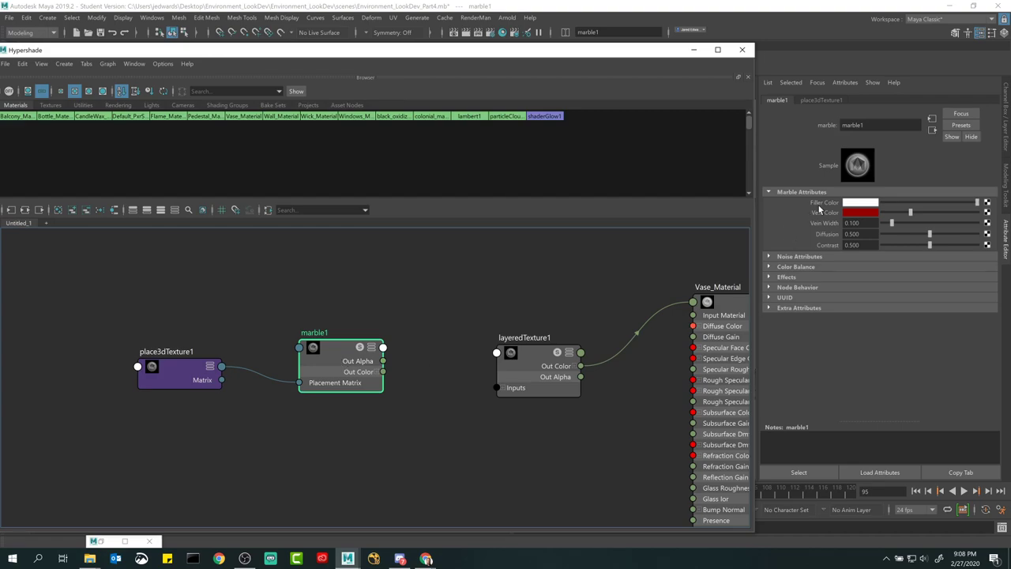
- Feed marble1 into layeredTexture1's layer Color and minimize the Hypershade
{"action": "left_click", "coordinate": [552, 357]}
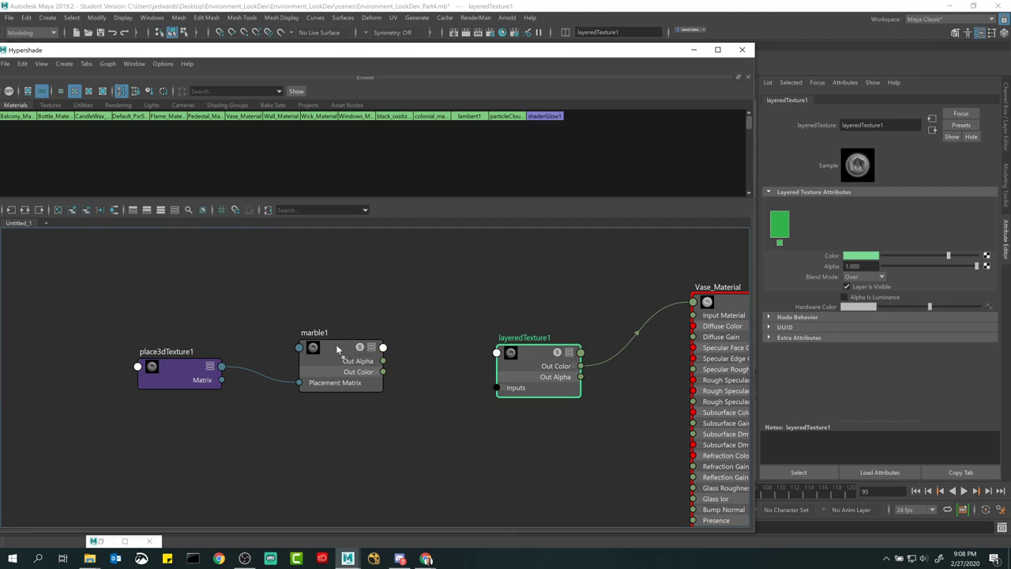
{"action": "middle_click_drag", "start_coordinate": [338, 349], "coordinate": [841, 257]}
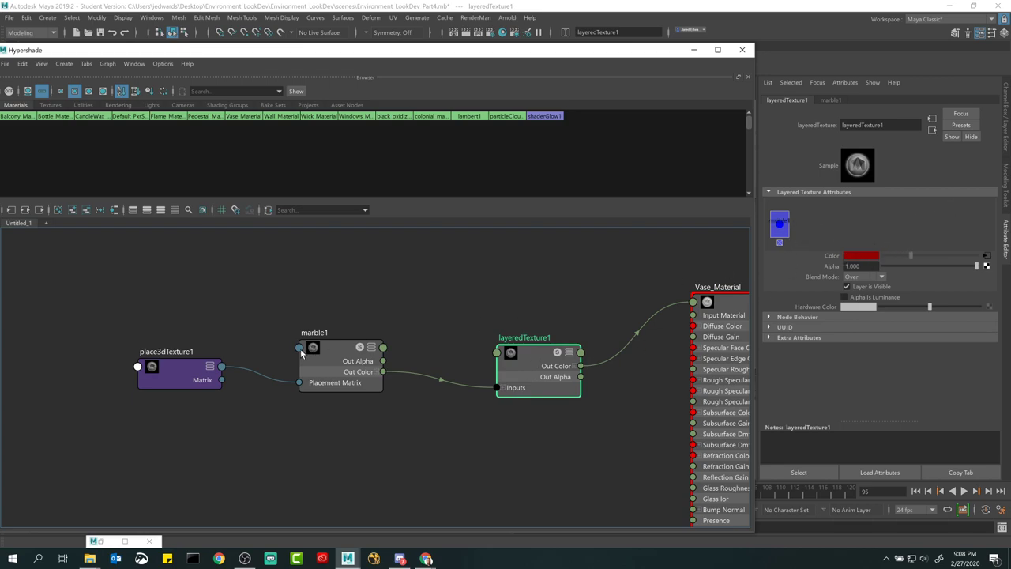
{"action": "left_click", "coordinate": [694, 50]}
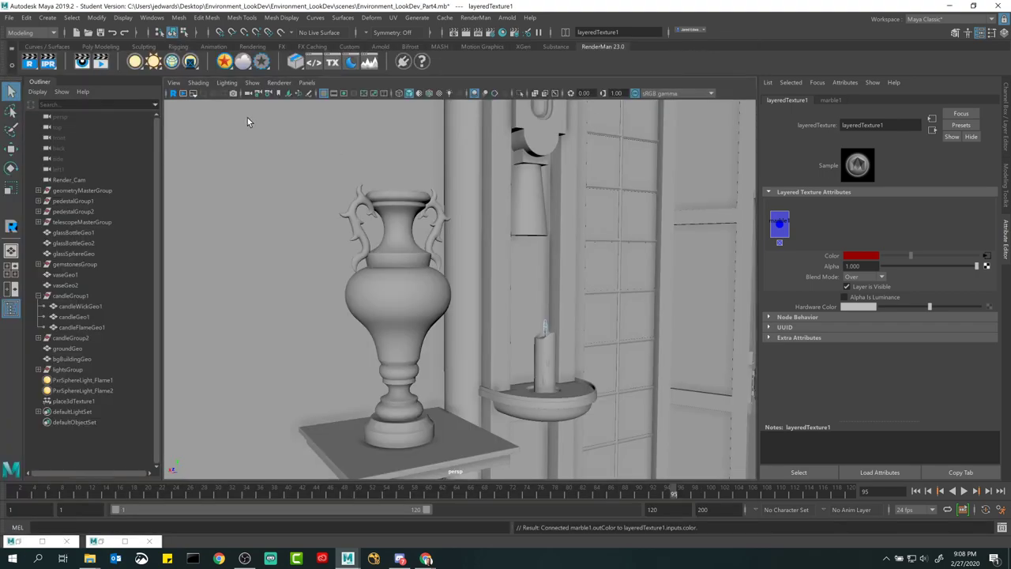
- Start the RenderMan IPR render in the viewport and draw a render region around the vase
{"action": "left_click", "coordinate": [172, 93]}
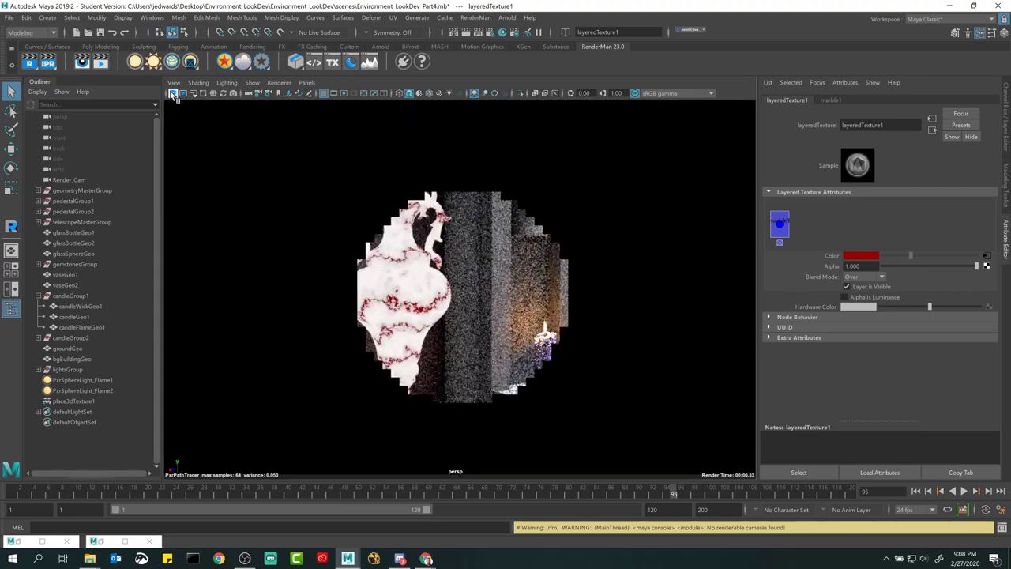
{"action": "left_click", "coordinate": [192, 93]}
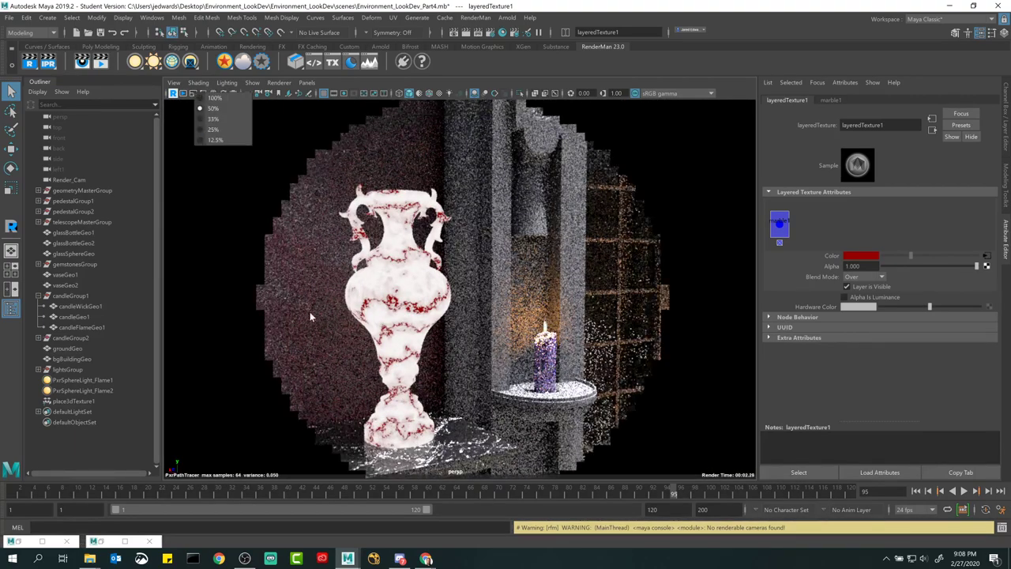
{"action": "left_click", "coordinate": [391, 81]}
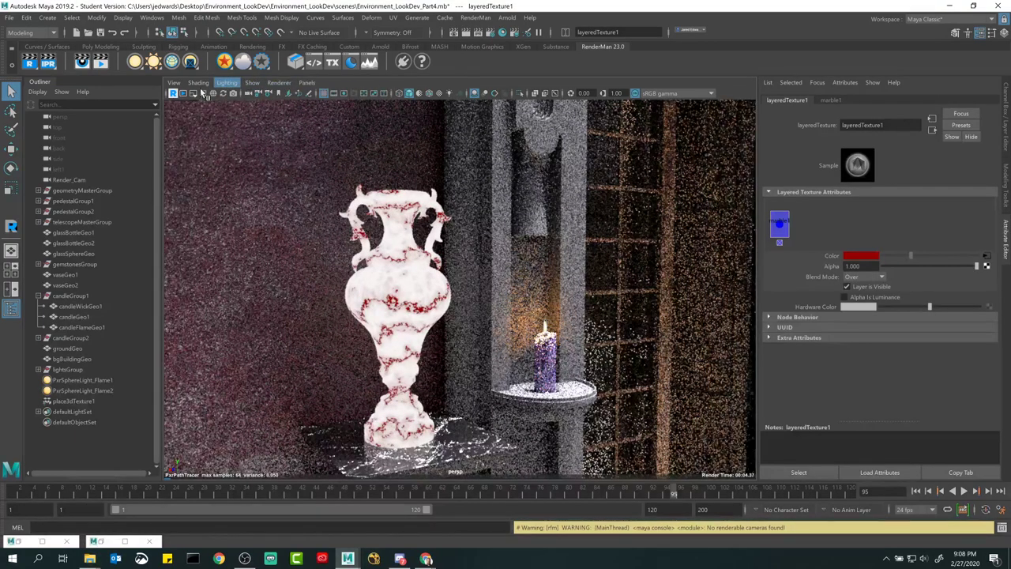
{"action": "left_click_drag", "start_coordinate": [293, 177], "coordinate": [490, 459]}
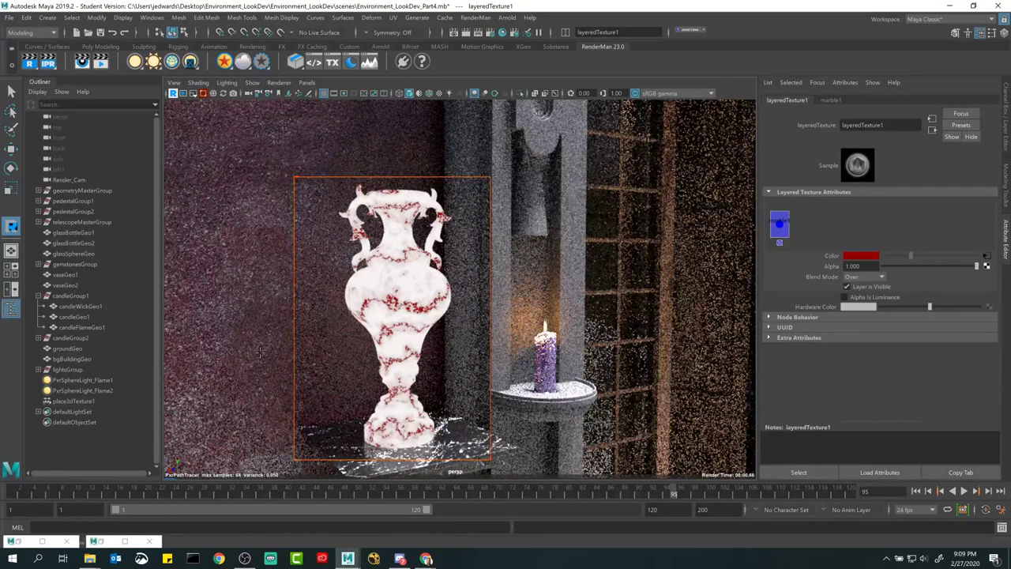
- Bring back the Hypershade below the render and show marble1's attributes (Vein Width 0.100)
{"action": "left_click", "coordinate": [44, 540]}
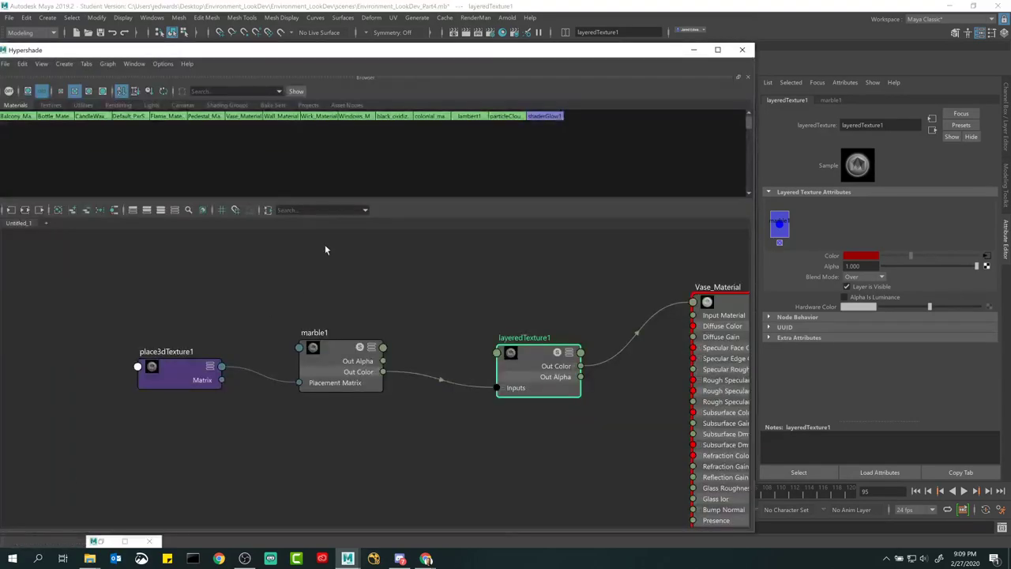
{"action": "left_click_drag", "start_coordinate": [408, 54], "coordinate": [526, 426]}
{"action": "left_click", "coordinate": [405, 410]}
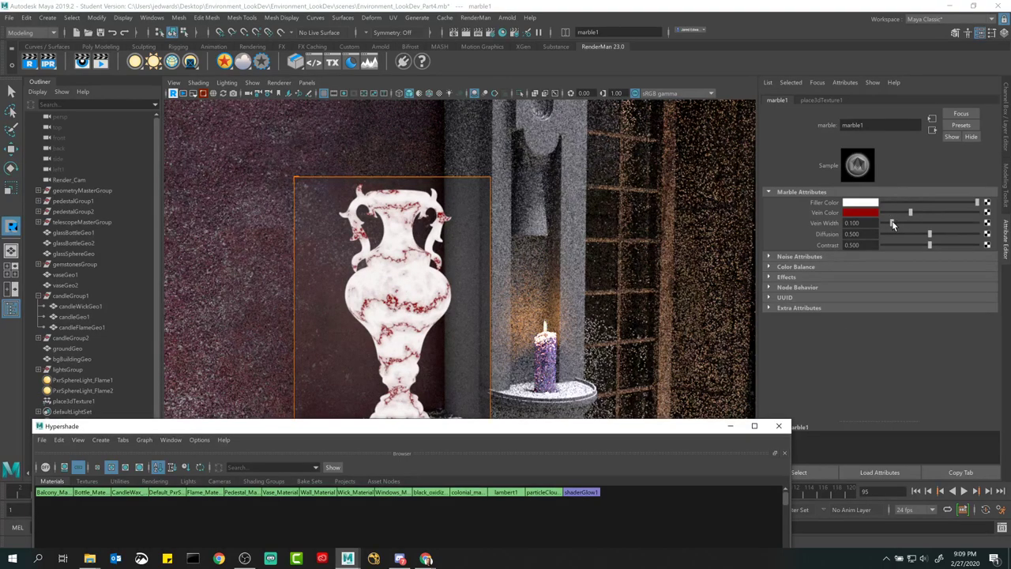
- Widen the marble veins to 0.217 and raise noise Amplitude to 1.200 and Ratio to 0.722
{"action": "left_click_drag", "start_coordinate": [892, 223], "coordinate": [902, 244]}
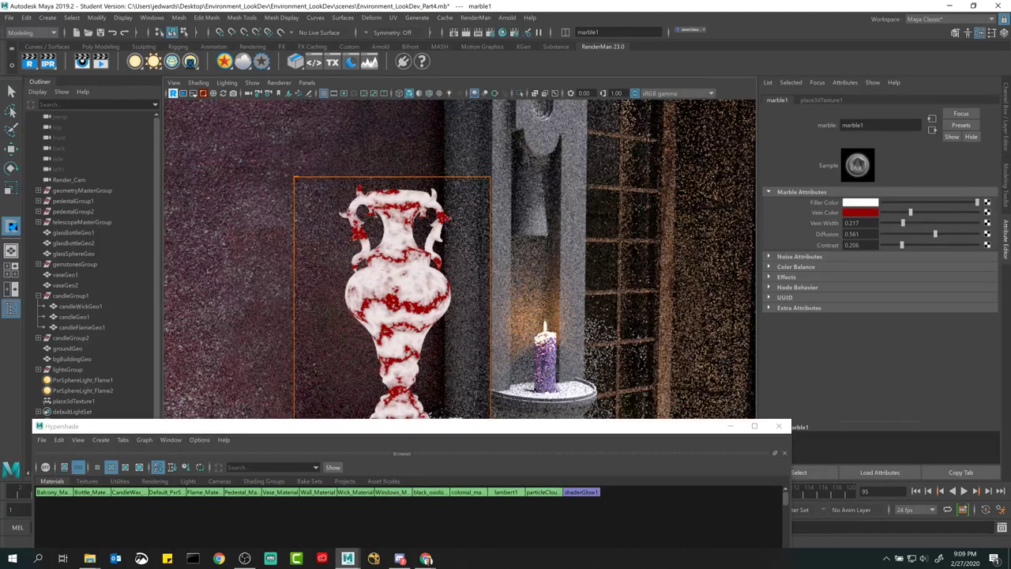
{"action": "left_click", "coordinate": [800, 256]}
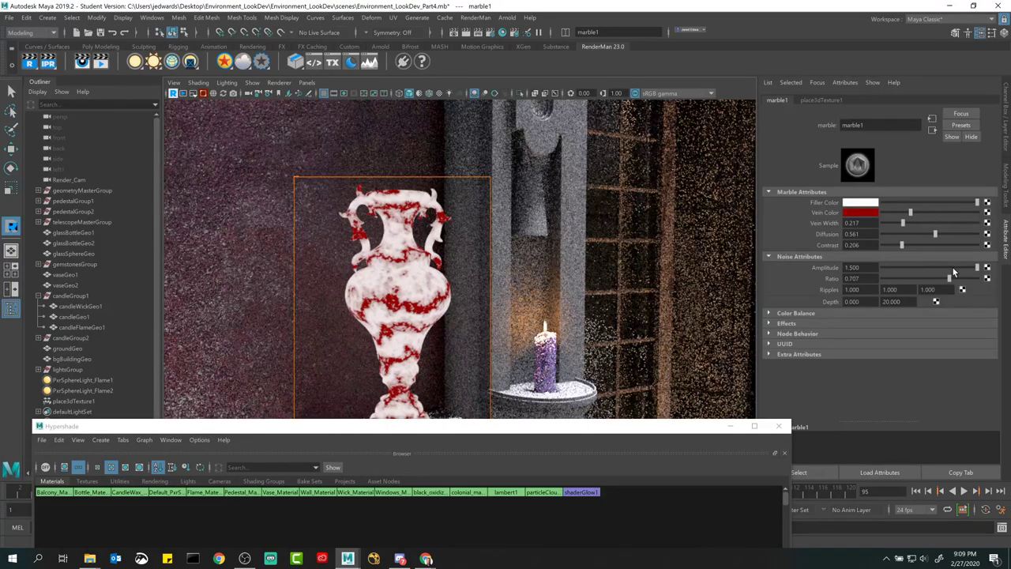
{"action": "mouse_move", "coordinate": [950, 278]}
{"action": "left_mouse_down"}
{"action": "mouse_move", "coordinate": [931, 278]}
{"action": "mouse_move", "coordinate": [954, 281]}
{"action": "left_mouse_up"}
{"action": "mouse_move", "coordinate": [976, 267]}
{"action": "left_mouse_down"}
{"action": "mouse_move", "coordinate": [917, 269]}
{"action": "mouse_move", "coordinate": [958, 270]}
{"action": "left_mouse_up"}
- Try noise Depth values of 40 and 10, settling back on a Depth of 20
{"action": "double_click", "coordinate": [915, 302]}
{"action": "key", "text": "Return"}
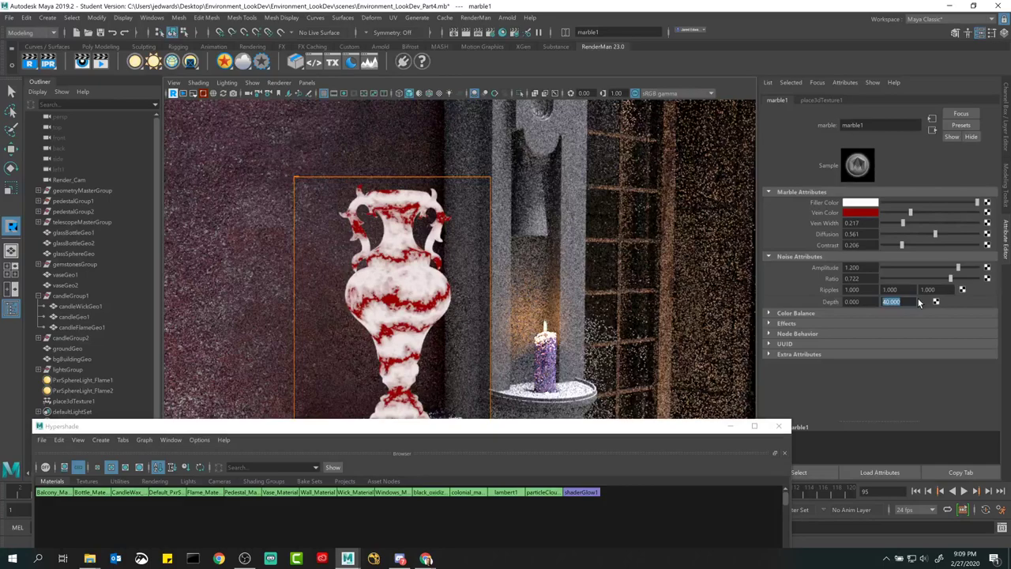
{"action": "double_click", "coordinate": [891, 301]}
{"action": "type", "text": "10"}
{"action": "key", "text": "Return"}
{"action": "type", "text": "20"}
{"action": "key", "text": "Return"}
- Try Ripples values of 2, reverting each back to 1.000
{"action": "double_click", "coordinate": [889, 289]}
{"action": "type", "text": "2"}
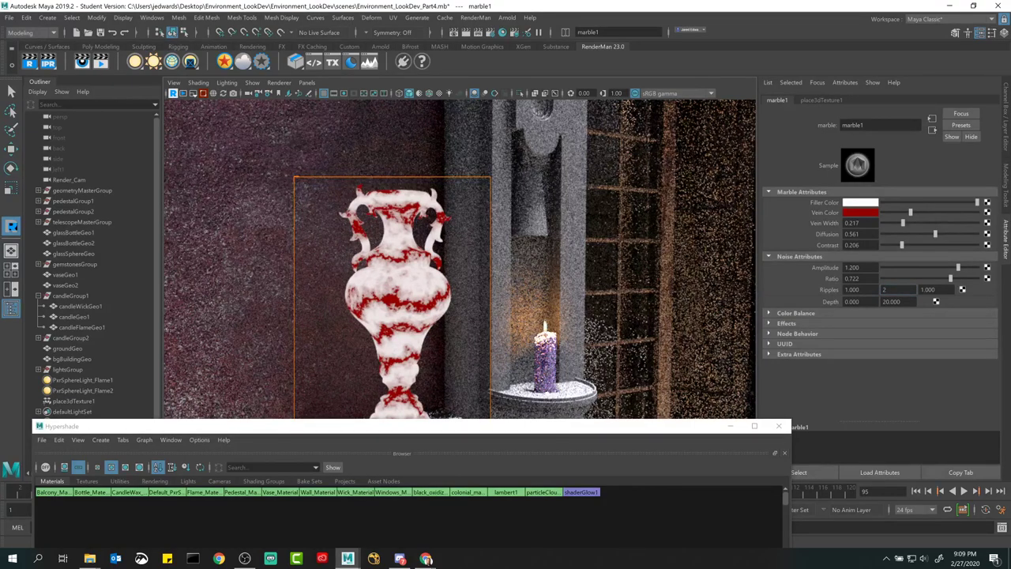
{"action": "key", "text": "Return"}
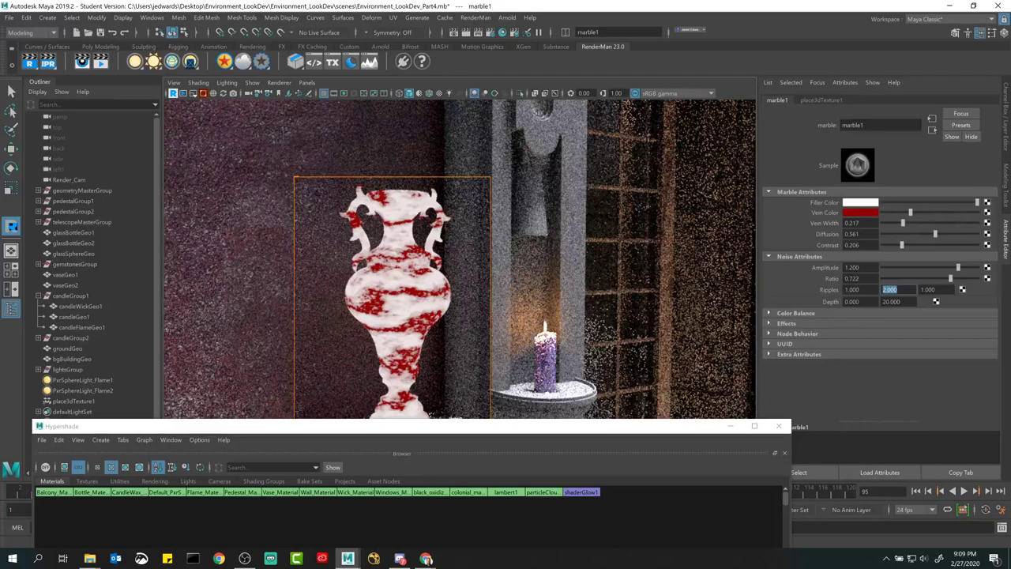
{"action": "key", "text": "ctrl+z"}
{"action": "double_click", "coordinate": [845, 289]}
{"action": "type", "text": "2"}
{"action": "key", "text": "Return"}
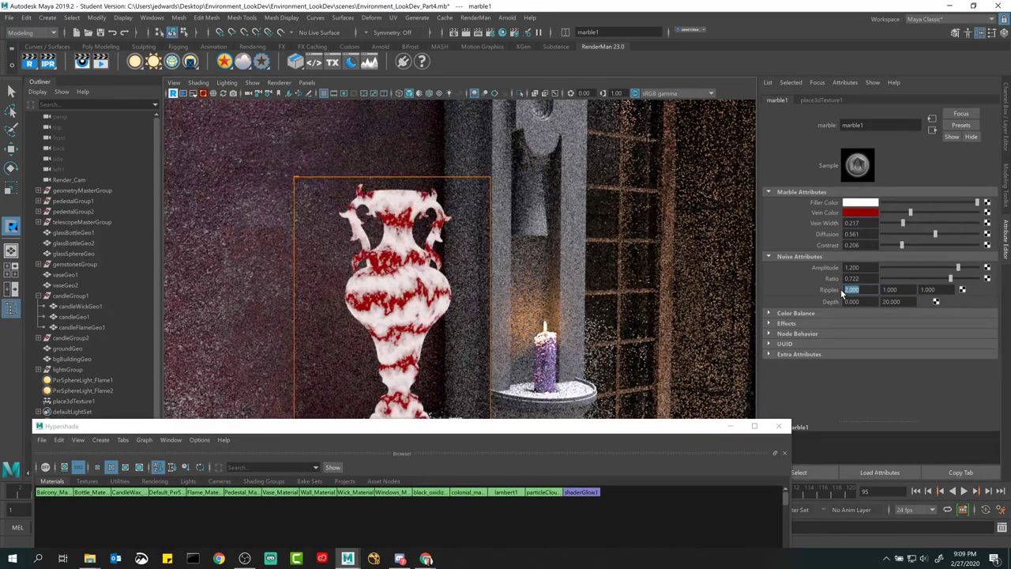
{"action": "key", "text": "ctrl+z"}
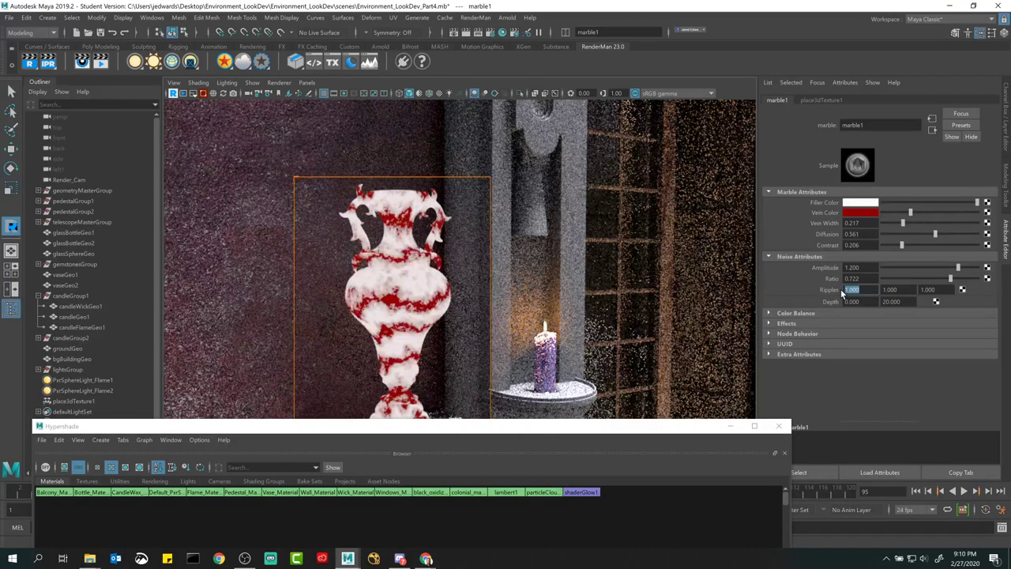
{"action": "left_click_drag", "start_coordinate": [492, 429], "coordinate": [493, 384]}
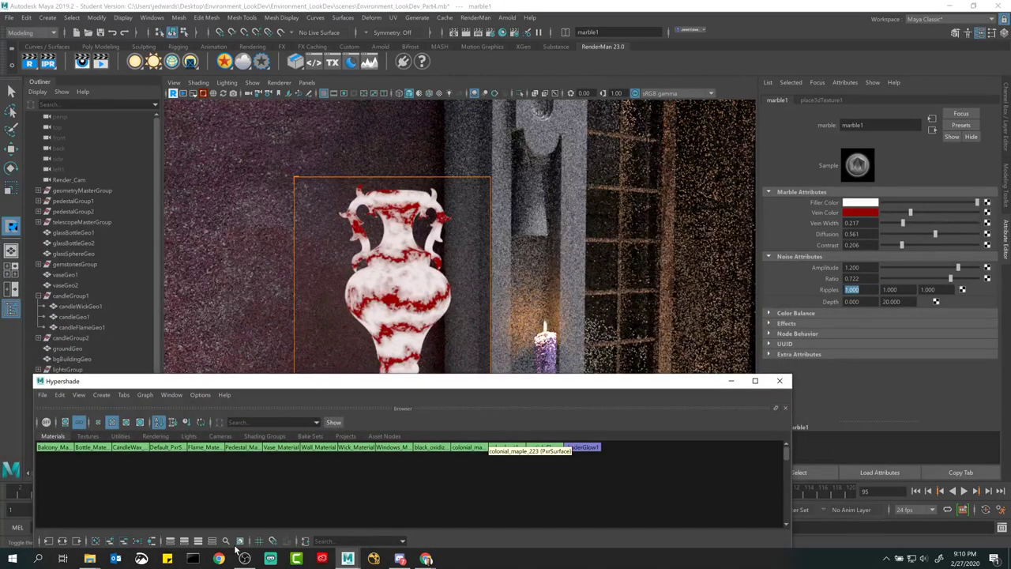
{"action": "mouse_move", "coordinate": [406, 559]}
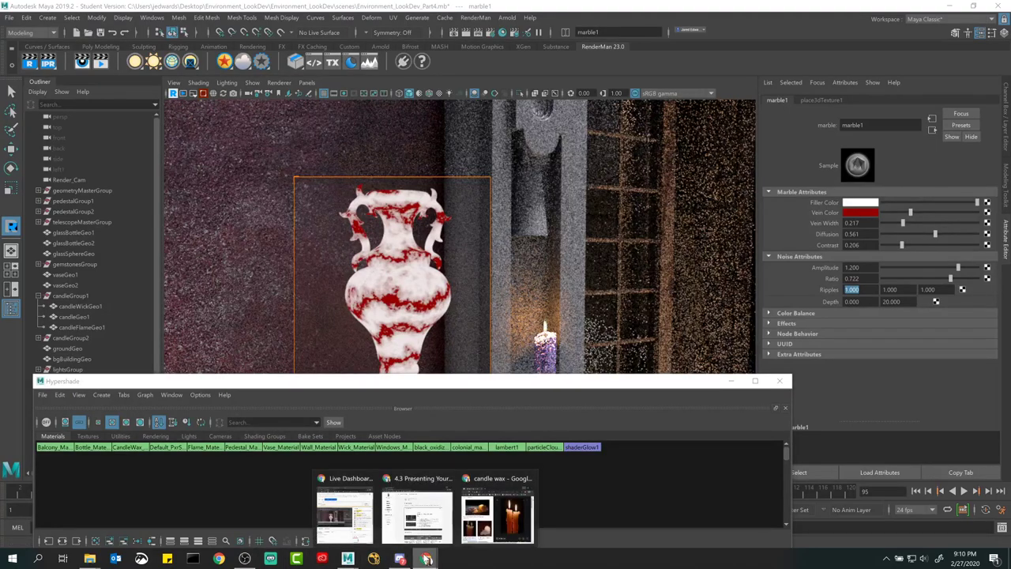
{"action": "left_click", "coordinate": [418, 517]}
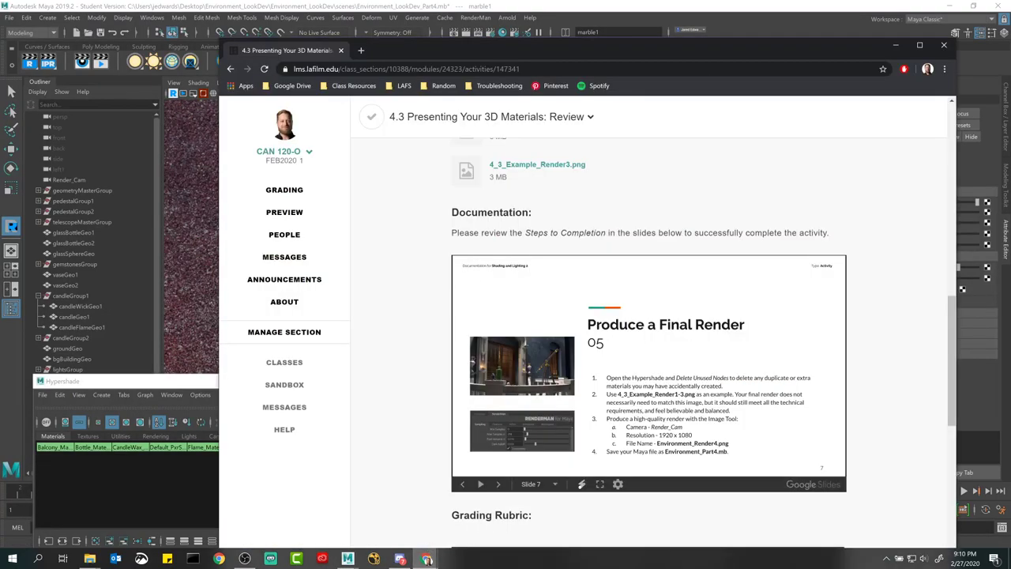
{"action": "left_click", "coordinate": [897, 46]}
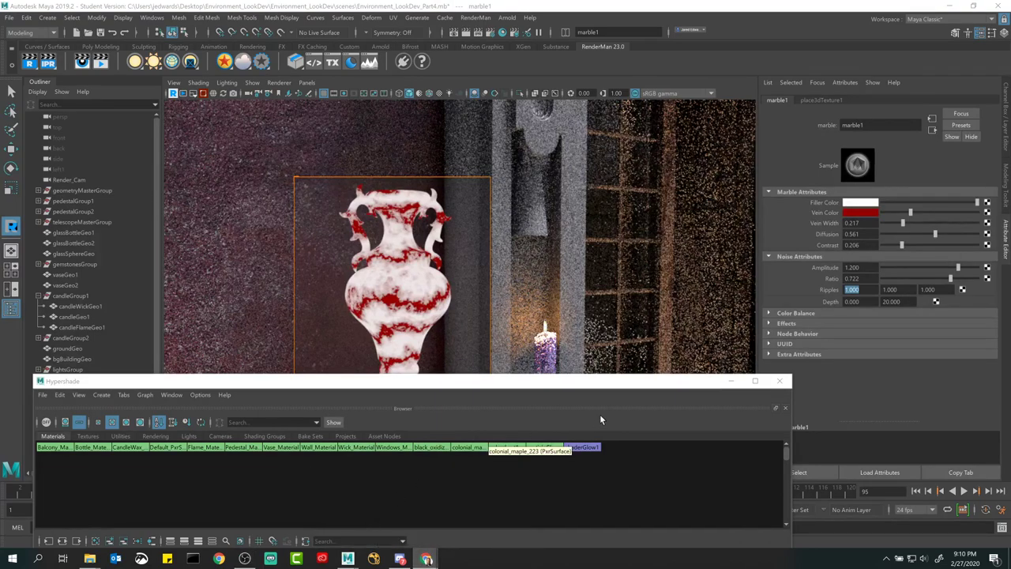
{"action": "left_click_drag", "start_coordinate": [689, 390], "coordinate": [710, 405]}
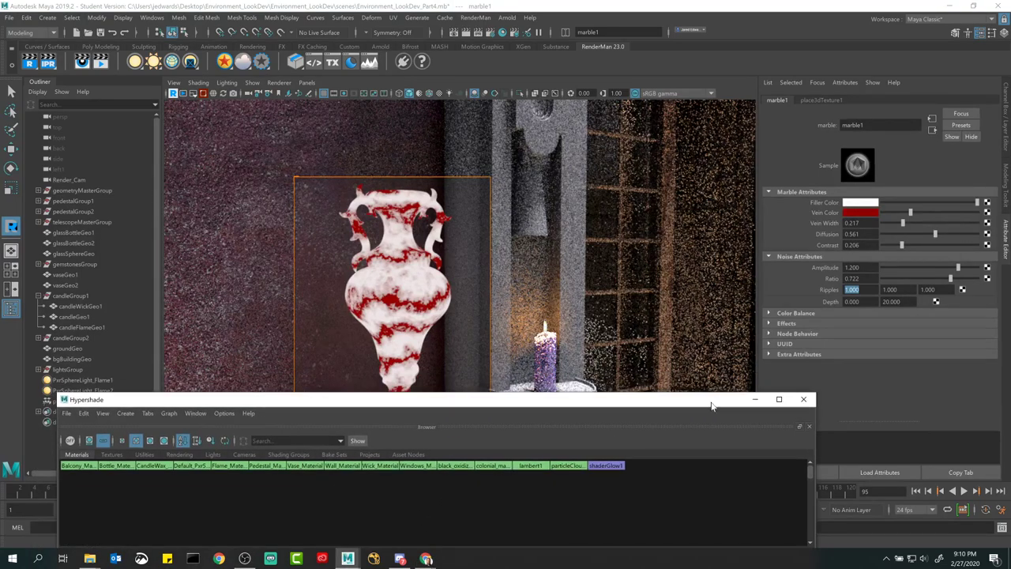
{"action": "left_click", "coordinate": [864, 205]}
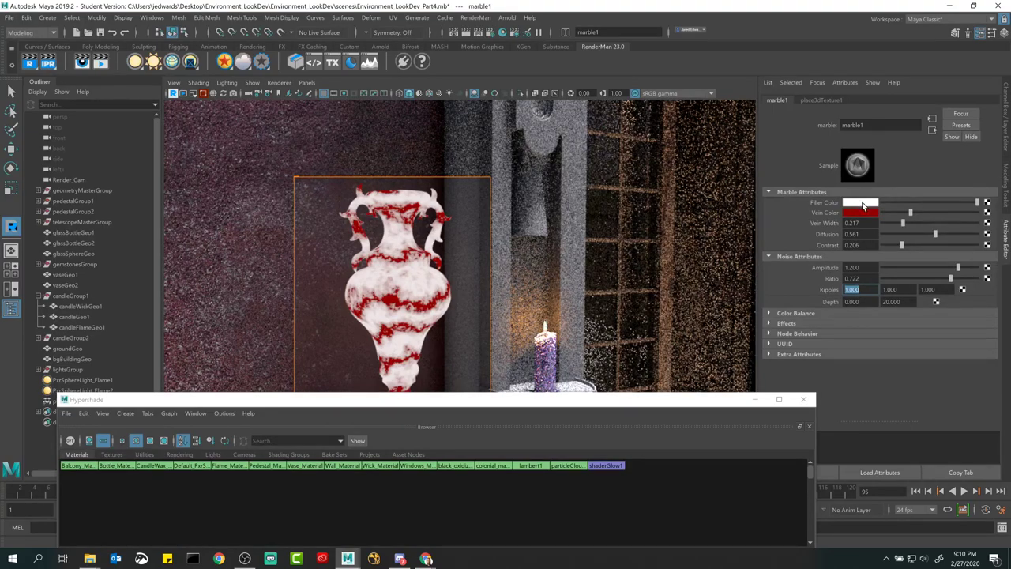
- Search Google Images for 'marble' and scroll through the white-veined reference photos
{"action": "mouse_move", "coordinate": [427, 557]}
{"action": "left_click", "coordinate": [482, 513]}
{"action": "left_click", "coordinate": [646, 41]}
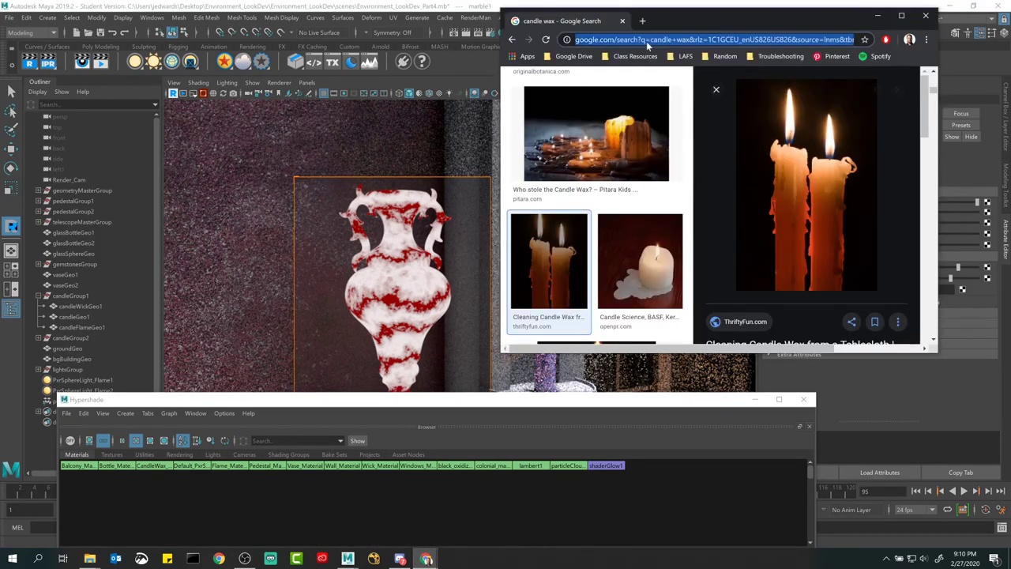
{"action": "type", "text": "marble"}
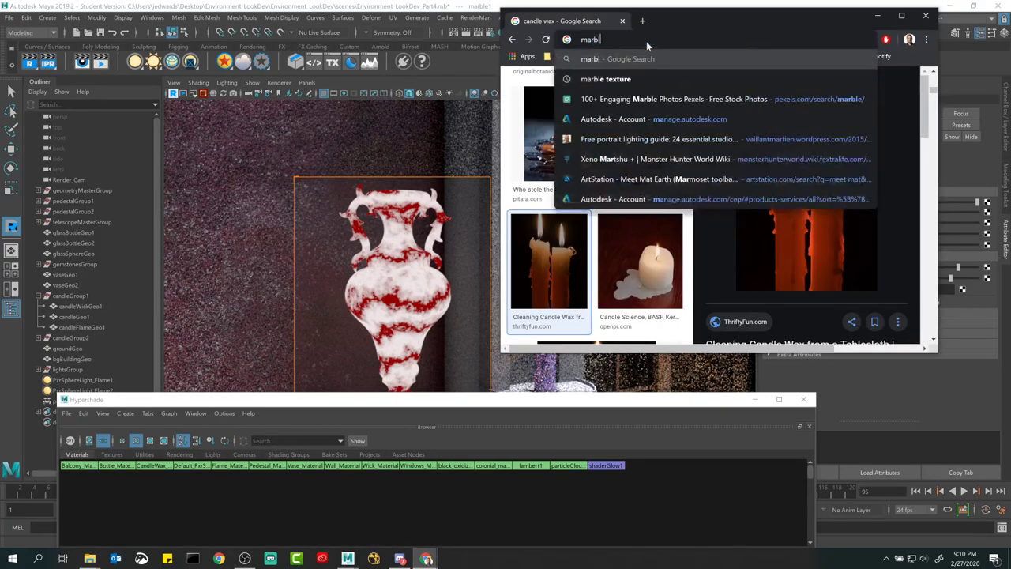
{"action": "key", "text": "Return"}
{"action": "left_click", "coordinate": [638, 119]}
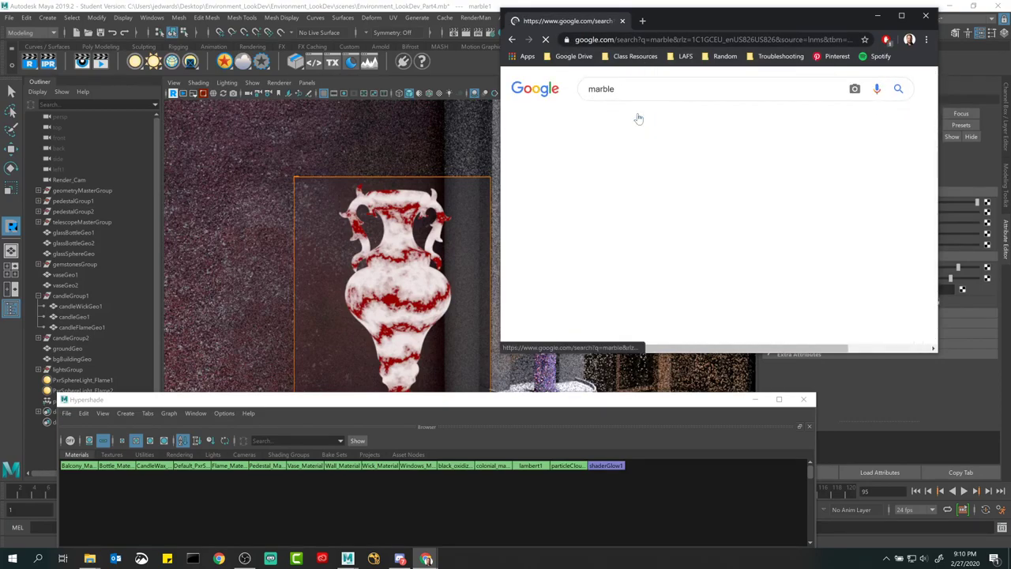
{"action": "scroll", "coordinate": [713, 228], "scroll_direction": "down", "scroll_amount": 1}
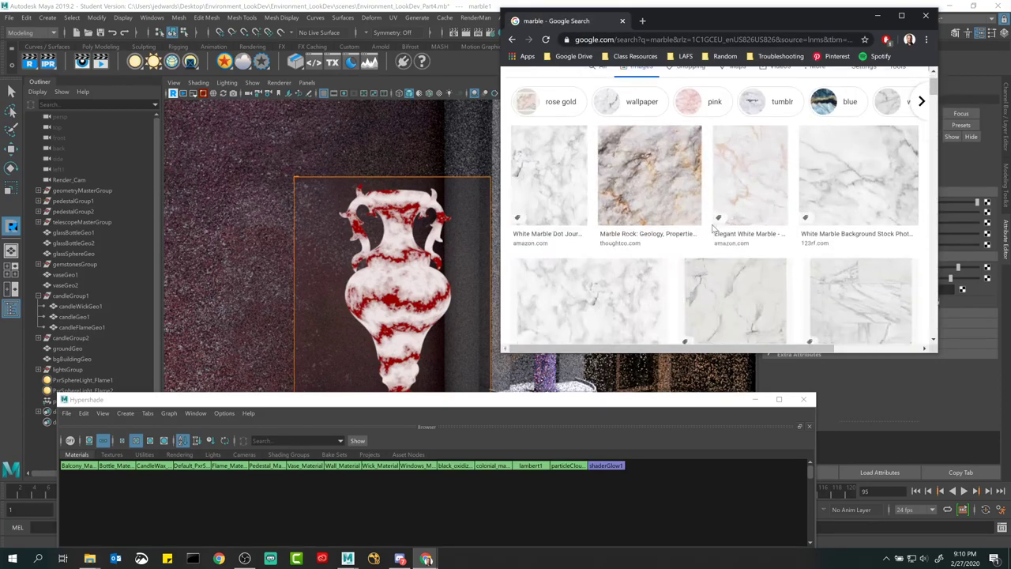
{"action": "scroll", "coordinate": [712, 228], "scroll_direction": "down", "scroll_amount": 5}
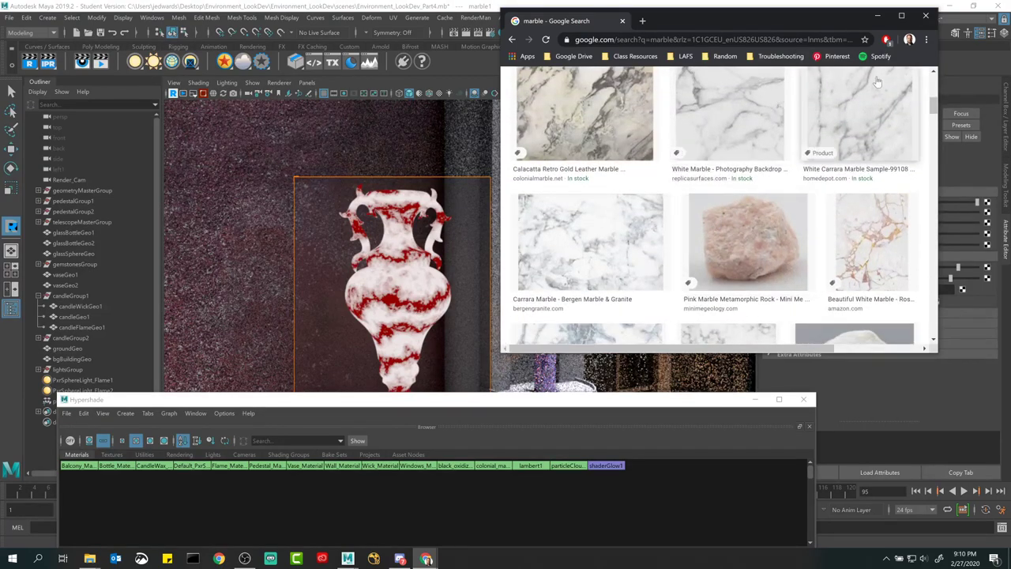
{"action": "left_click_drag", "start_coordinate": [819, 15], "coordinate": [916, 145]}
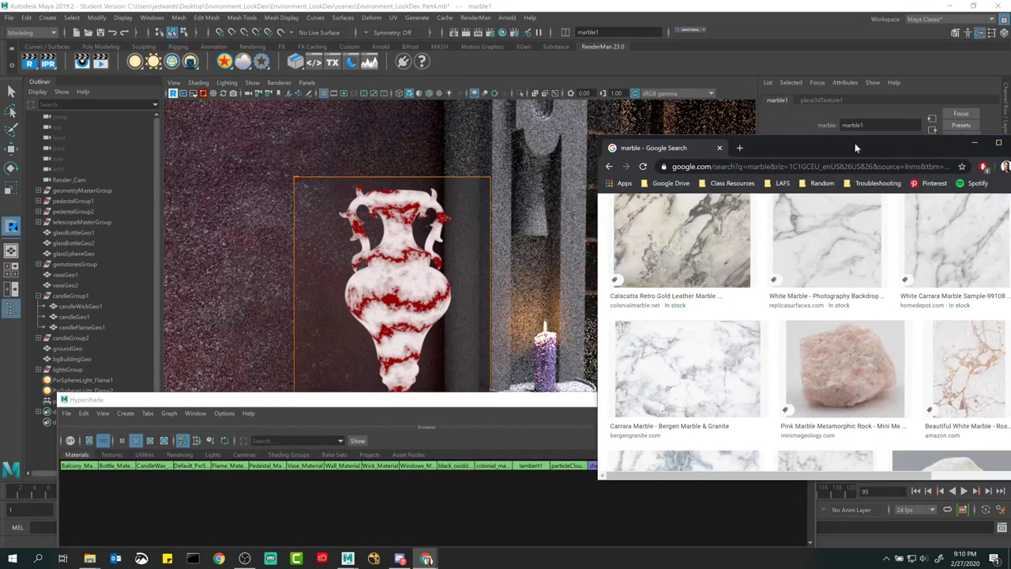
- Hide the browser and set marble1's Vein Width to 0.1
{"action": "left_click_drag", "start_coordinate": [802, 149], "coordinate": [662, 120]}
{"action": "left_click", "coordinate": [826, 115]}
{"action": "left_click", "coordinate": [859, 223]}
{"action": "type", "text": "0.1"}
{"action": "key", "text": "Return"}
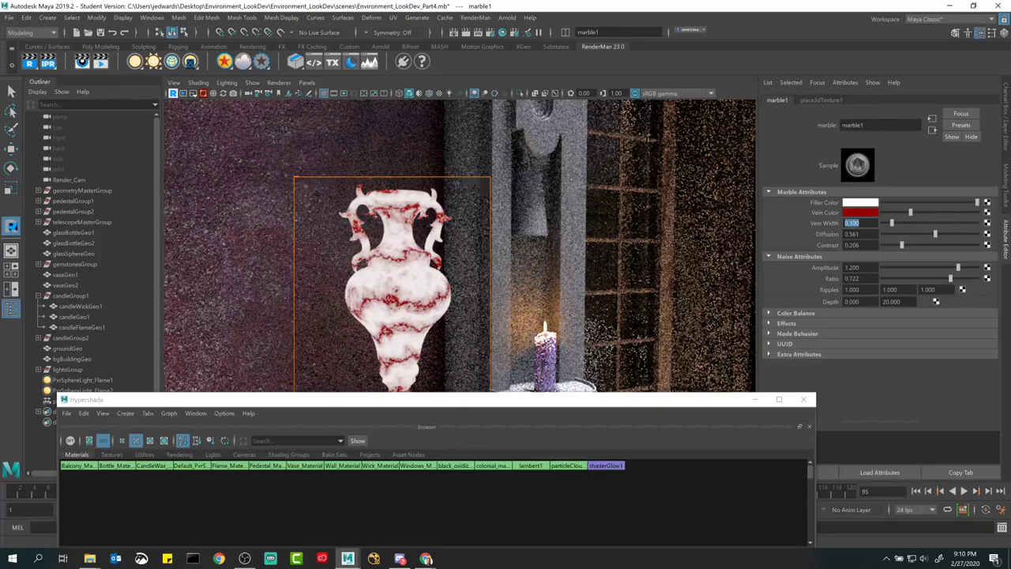
- Shift the vein colour hue from red to pink, then show layeredTexture1's attributes
{"action": "left_click", "coordinate": [865, 213]}
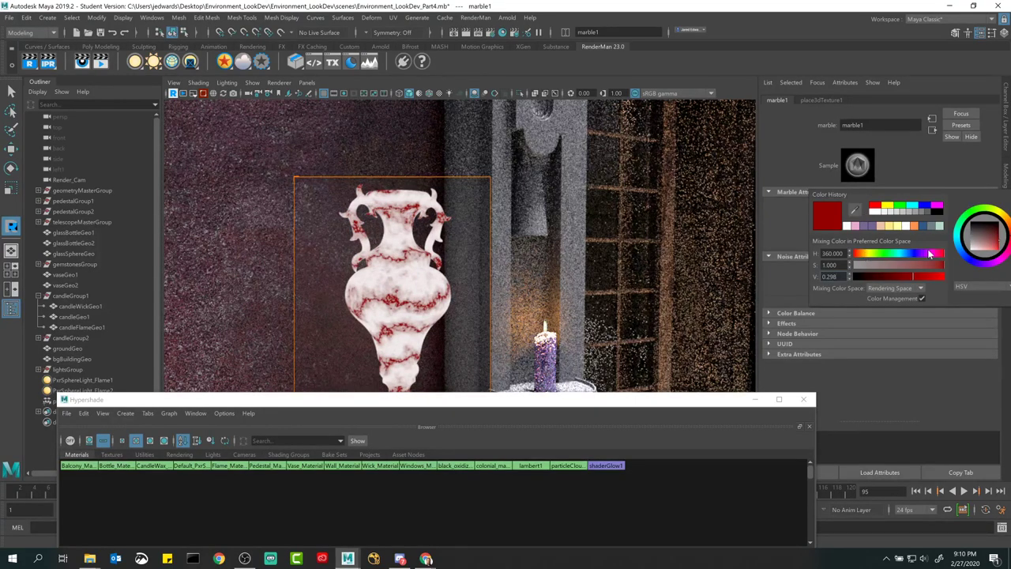
{"action": "left_click_drag", "start_coordinate": [933, 256], "coordinate": [922, 274]}
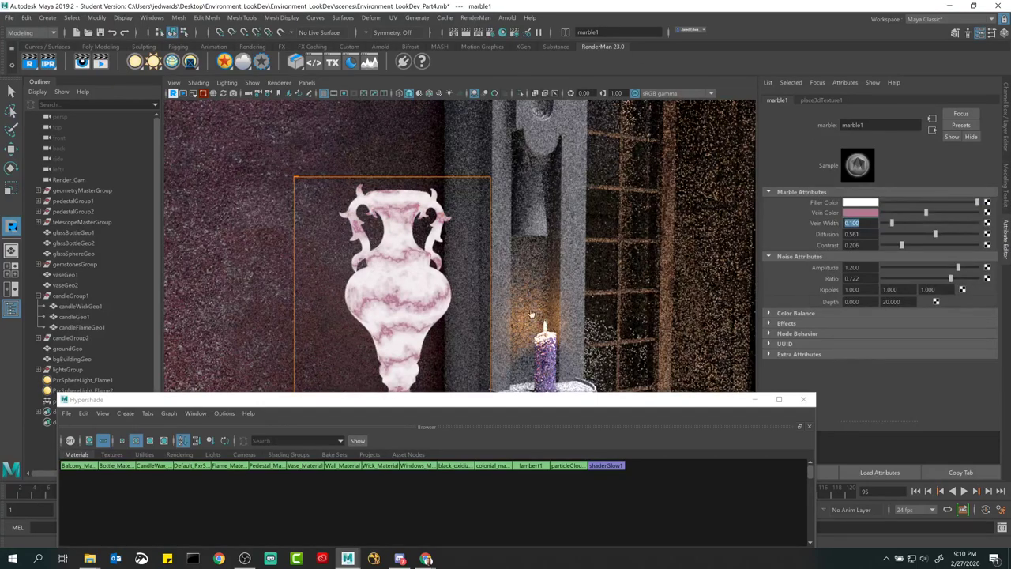
{"action": "mouse_move", "coordinate": [607, 405]}
{"action": "left_mouse_down"}
{"action": "mouse_move", "coordinate": [606, 381]}
{"action": "mouse_move", "coordinate": [605, 390]}
{"action": "mouse_move", "coordinate": [558, 339]}
{"action": "mouse_move", "coordinate": [582, 134]}
{"action": "mouse_move", "coordinate": [567, 197]}
{"action": "mouse_move", "coordinate": [564, 114]}
{"action": "mouse_move", "coordinate": [606, 415]}
{"action": "left_mouse_up"}
{"action": "left_click", "coordinate": [551, 428]}
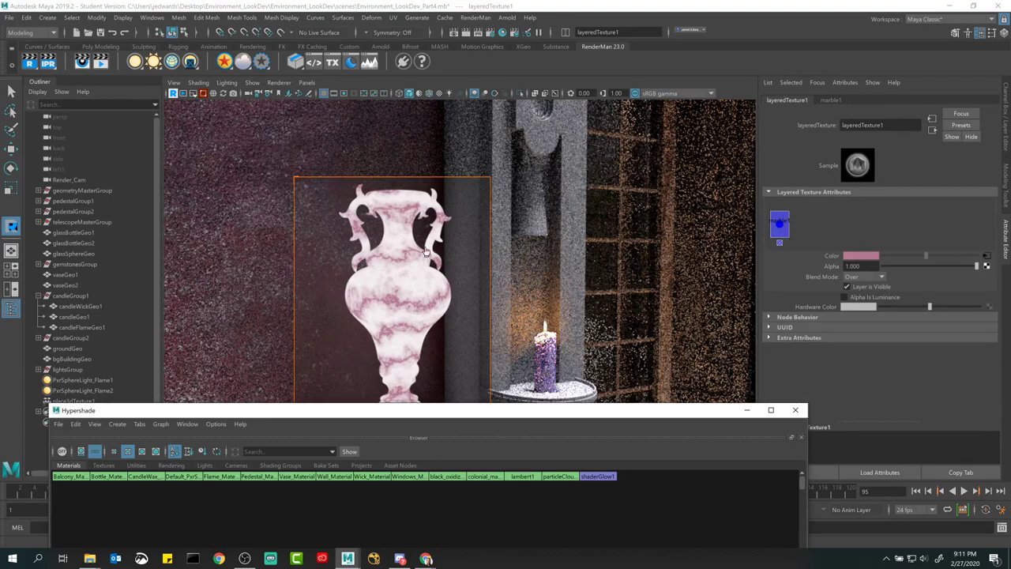
- Add a green layer to layeredTexture1 and move it first in the stack
{"action": "left_click", "coordinate": [801, 228]}
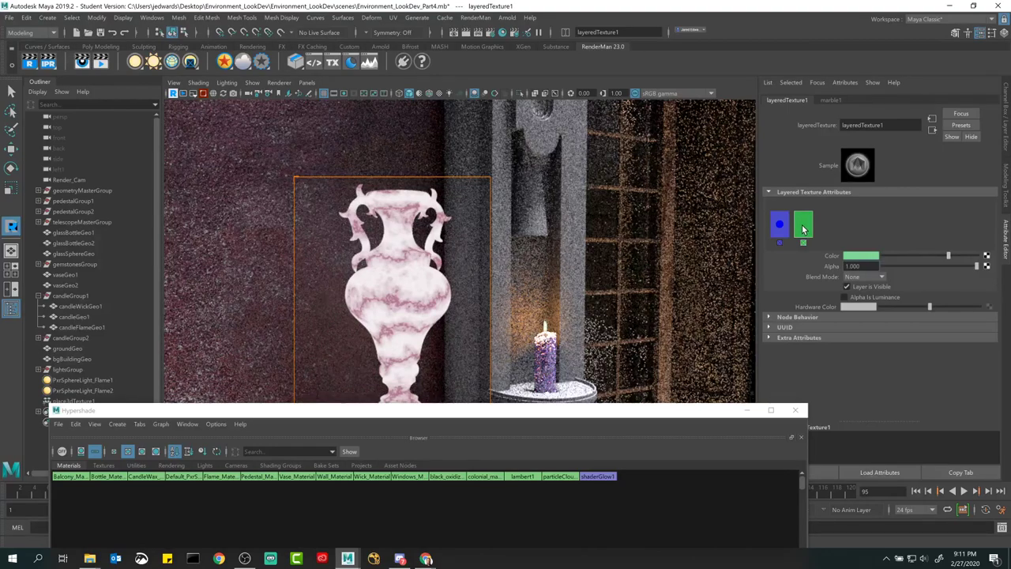
{"action": "left_click_drag", "start_coordinate": [805, 227], "coordinate": [766, 227]}
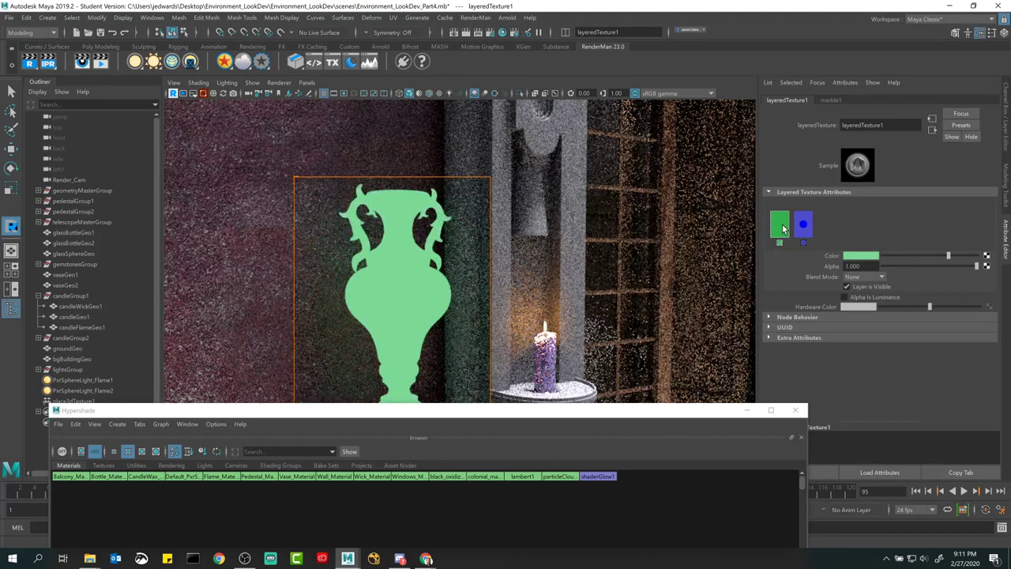
{"action": "left_click", "coordinate": [799, 226]}
{"action": "left_click", "coordinate": [779, 225]}
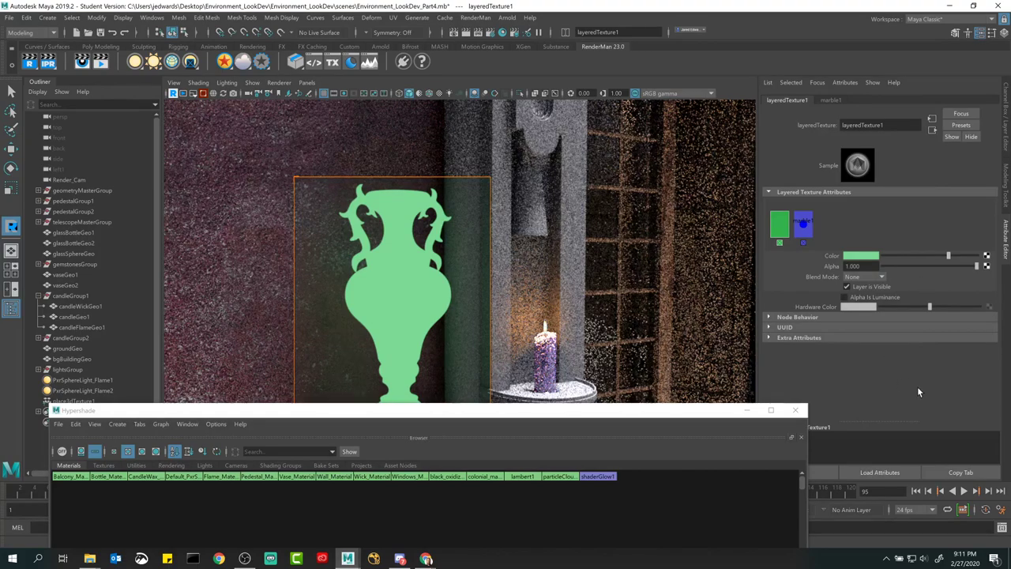
- Add four extra layers, then delete them again, leaving two layers
{"action": "left_click", "coordinate": [835, 227]}
{"action": "left_click", "coordinate": [856, 228]}
{"action": "left_click", "coordinate": [875, 226]}
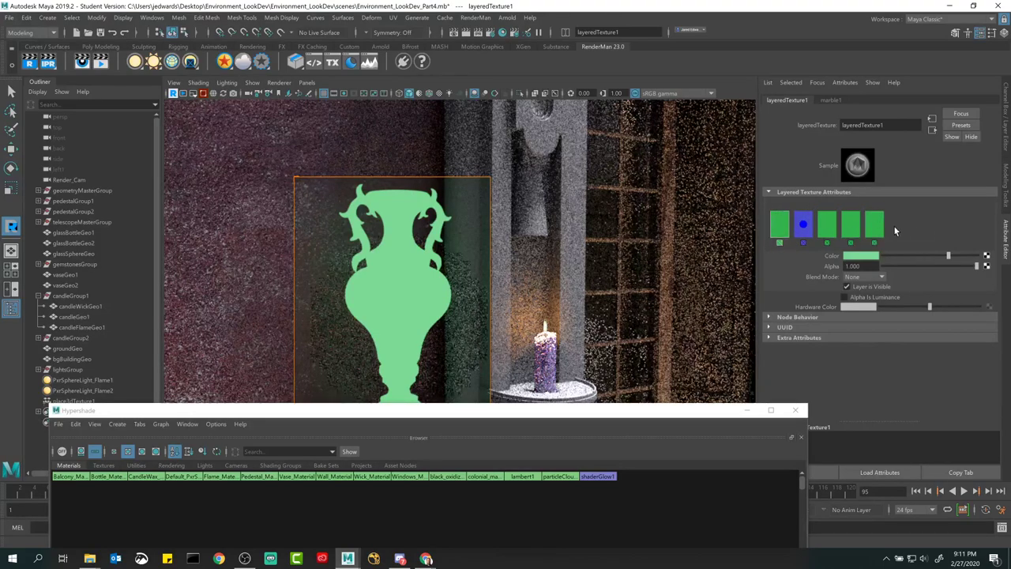
{"action": "left_click", "coordinate": [893, 225]}
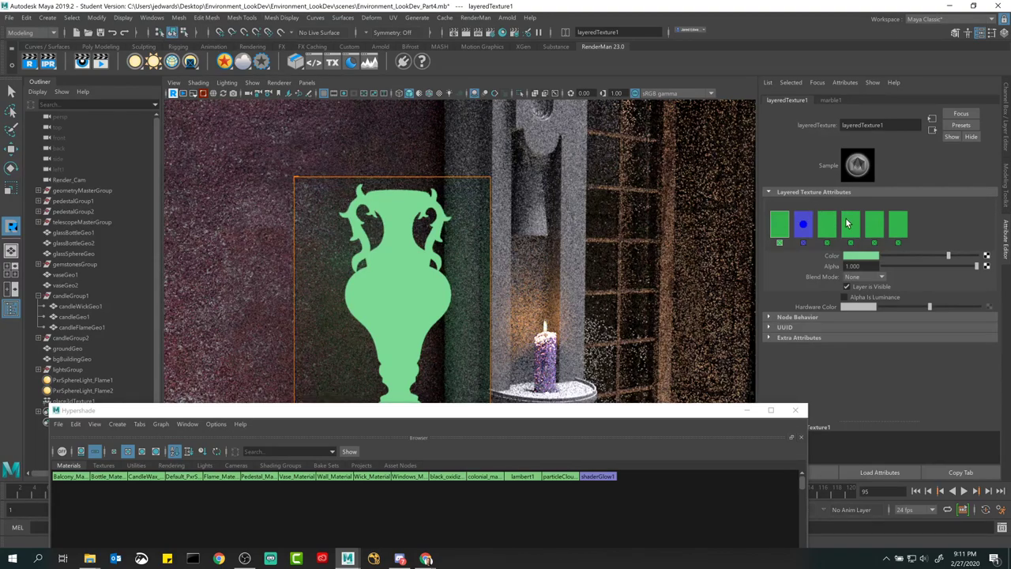
{"action": "left_click", "coordinate": [896, 229]}
{"action": "left_click", "coordinate": [827, 244]}
{"action": "left_click", "coordinate": [827, 244]}
{"action": "left_click", "coordinate": [828, 244]}
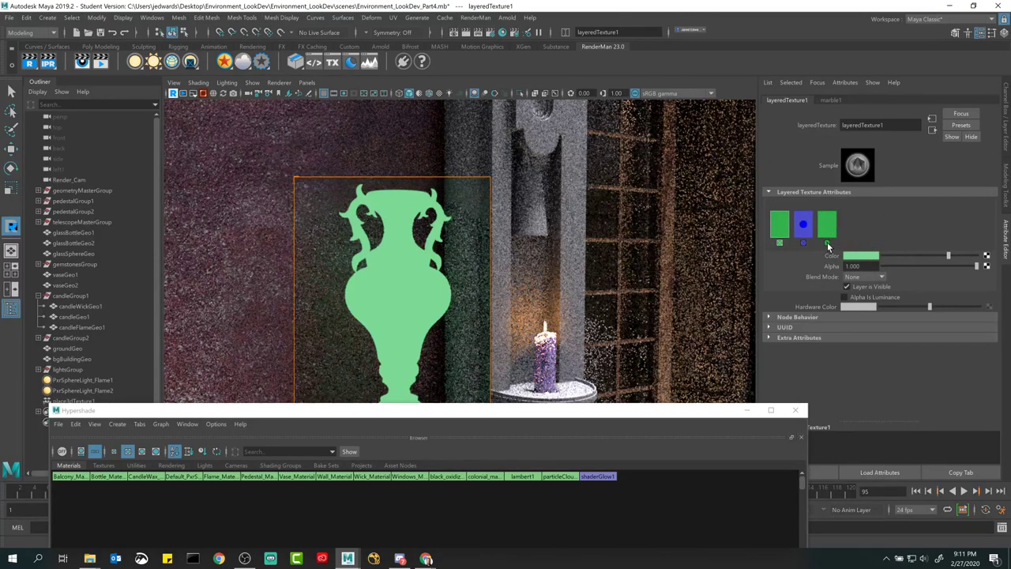
{"action": "left_click", "coordinate": [828, 245]}
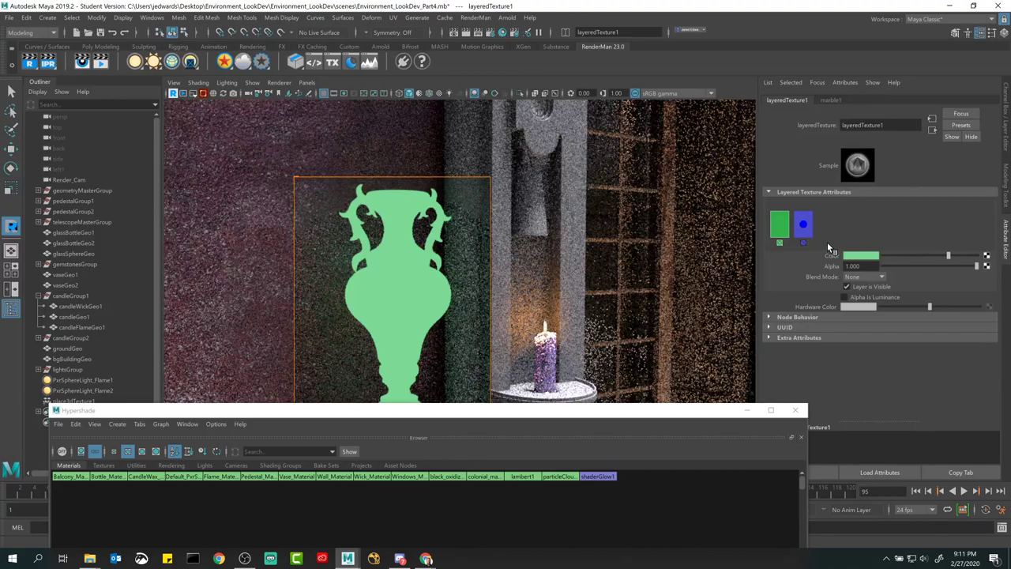
- Set the green layer's Blend Mode to Over
{"action": "left_click", "coordinate": [873, 276]}
{"action": "left_click", "coordinate": [862, 295]}
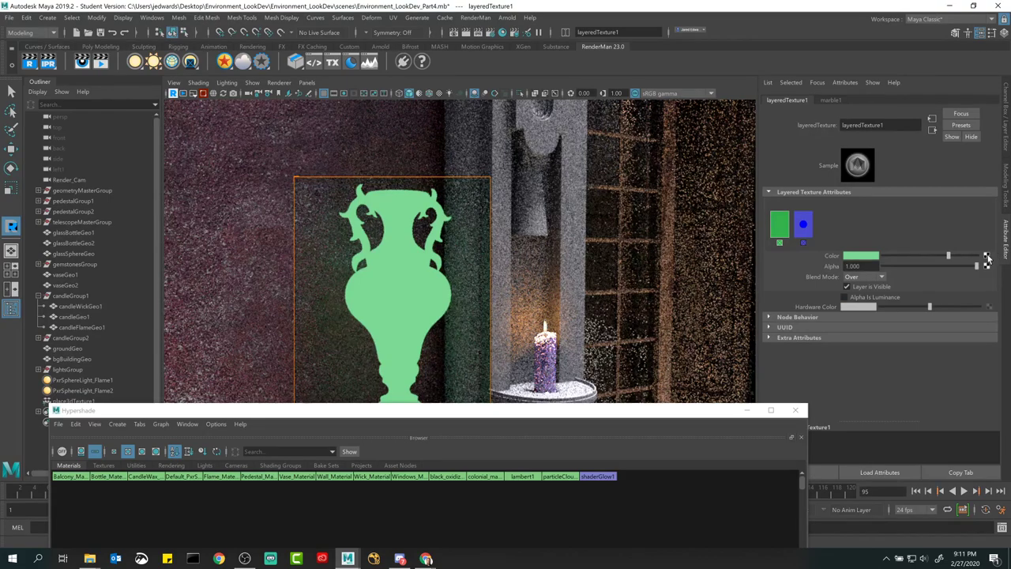
{"action": "left_click_drag", "start_coordinate": [639, 411], "coordinate": [672, 99]}
- Create a Solid Fractal 3D texture node and place it above the marble nodes
{"action": "left_click", "coordinate": [346, 327]}
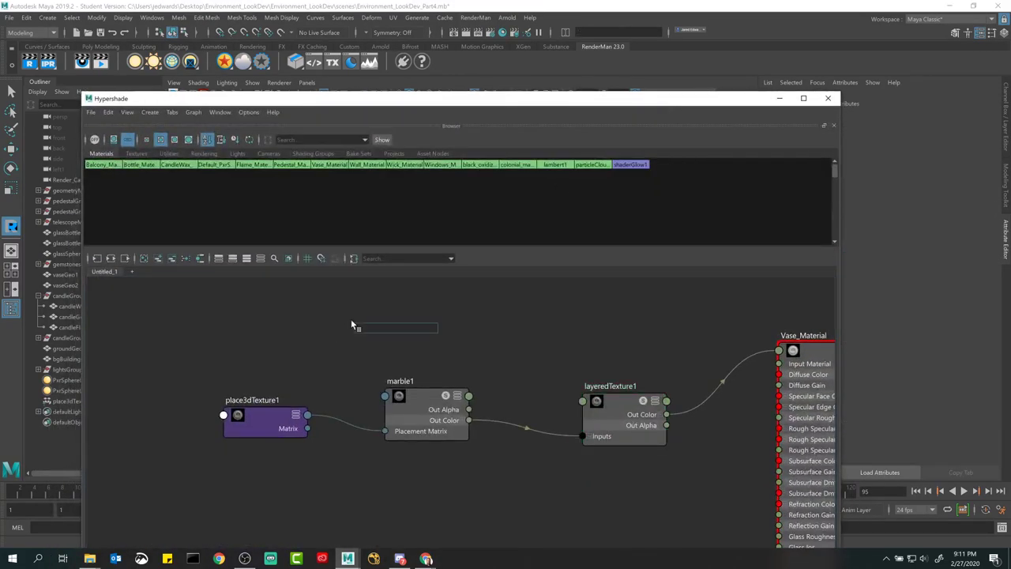
{"action": "right_click_drag", "start_coordinate": [308, 337], "coordinate": [301, 306]}
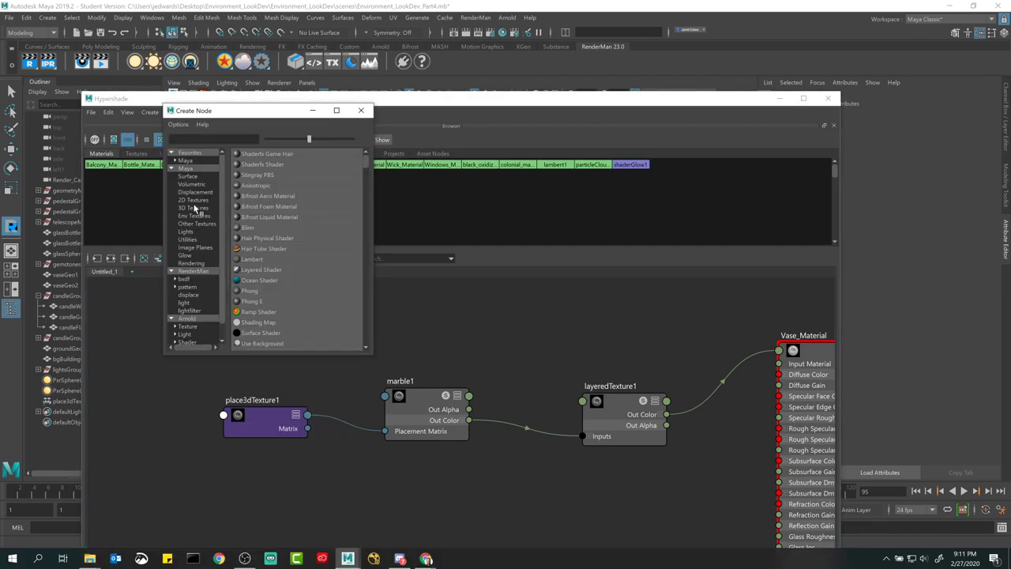
{"action": "left_click", "coordinate": [193, 207]}
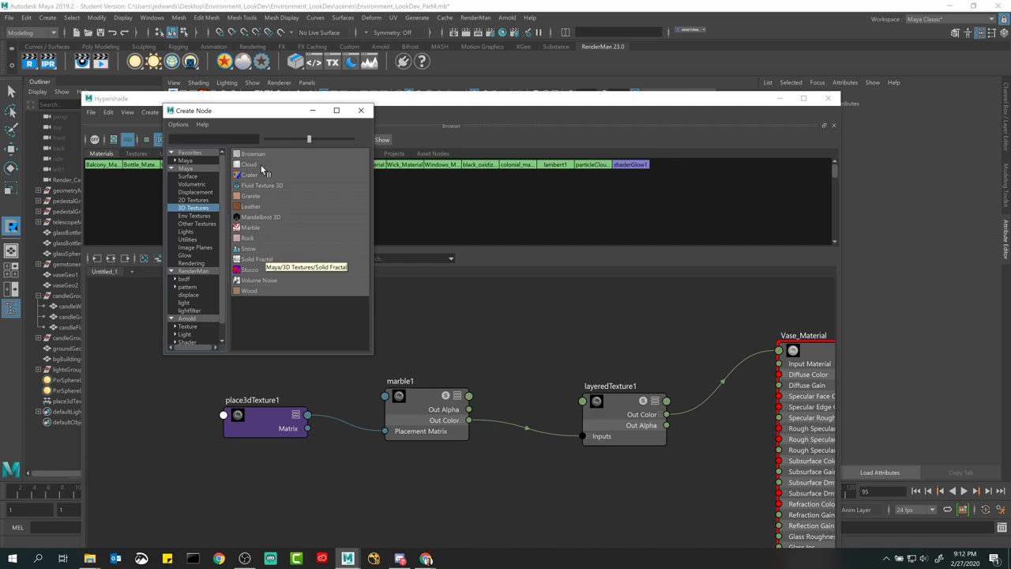
{"action": "left_click", "coordinate": [258, 260]}
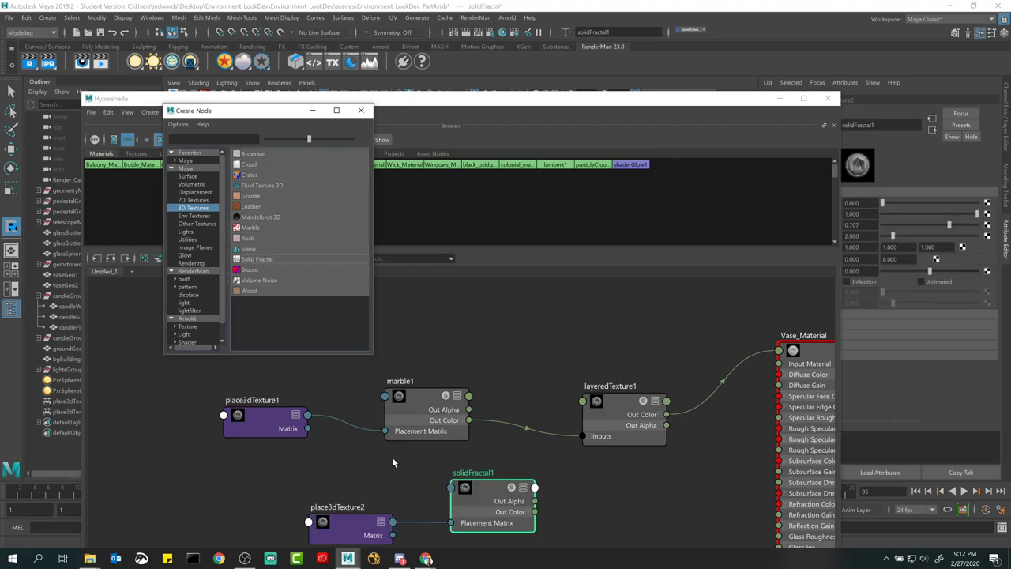
{"action": "left_click", "coordinate": [330, 472]}
{"action": "left_click_drag", "start_coordinate": [490, 504], "coordinate": [419, 329]}
{"action": "left_click", "coordinate": [355, 339]}
{"action": "left_click", "coordinate": [269, 354]}
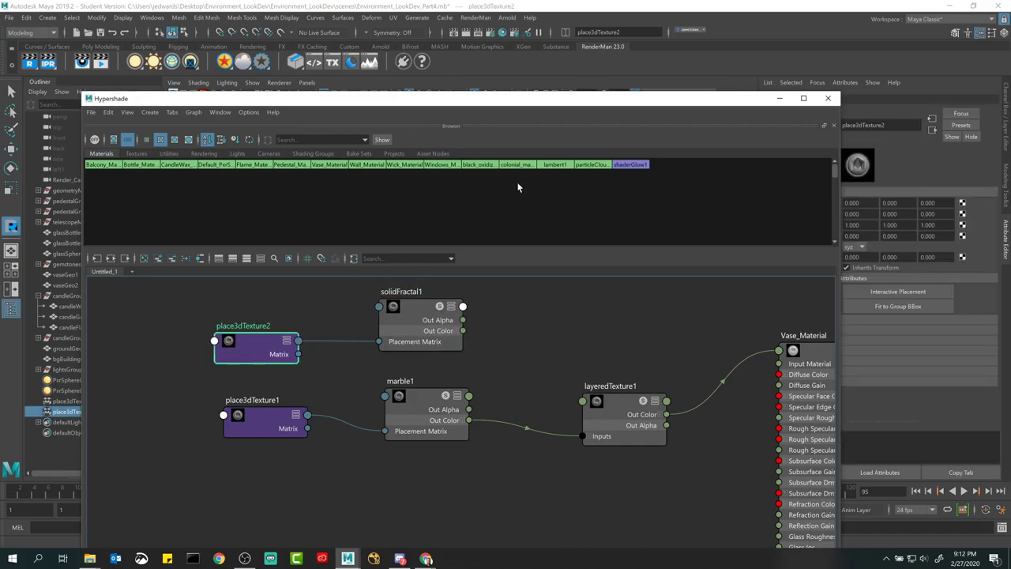
- Connect solidFractal1's colour into layeredTexture1 as a layer and view the render
{"action": "left_click_drag", "start_coordinate": [474, 98], "coordinate": [399, 95]}
{"action": "left_click", "coordinate": [543, 403]}
{"action": "left_click_drag", "start_coordinate": [548, 96], "coordinate": [429, 78]}
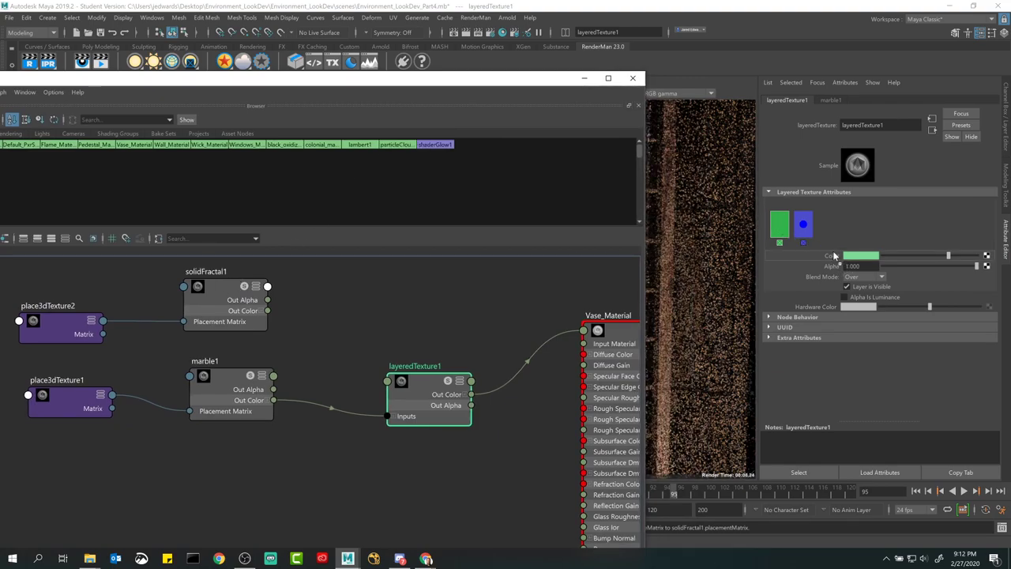
{"action": "middle_click_drag", "start_coordinate": [833, 261], "coordinate": [833, 261]}
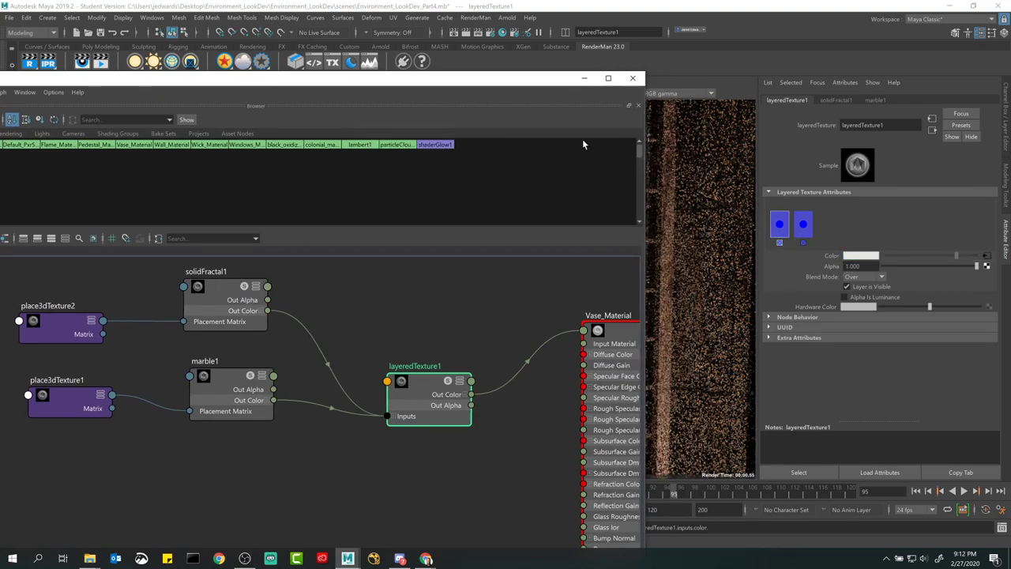
{"action": "left_click", "coordinate": [584, 78]}
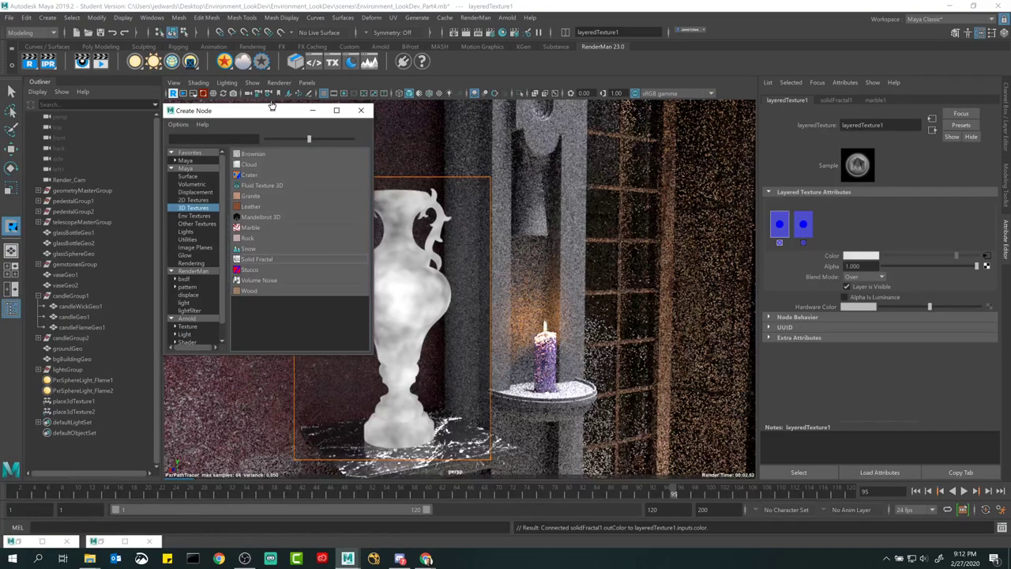
- Try the fractal layer at alpha 0.500 and Multiply blending, then restore alpha to 1.000
{"action": "left_click", "coordinate": [361, 110]}
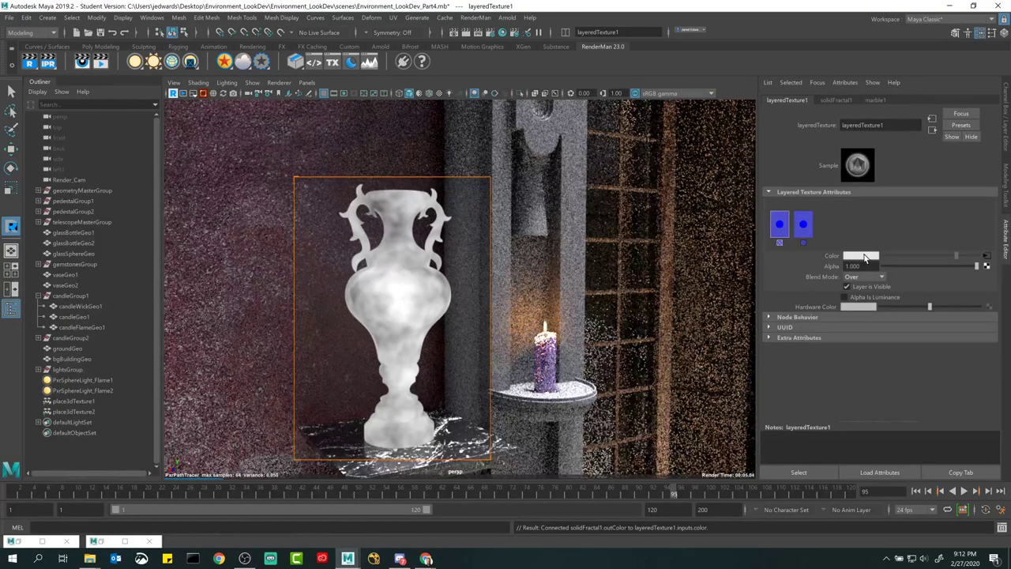
{"action": "left_click", "coordinate": [949, 266]}
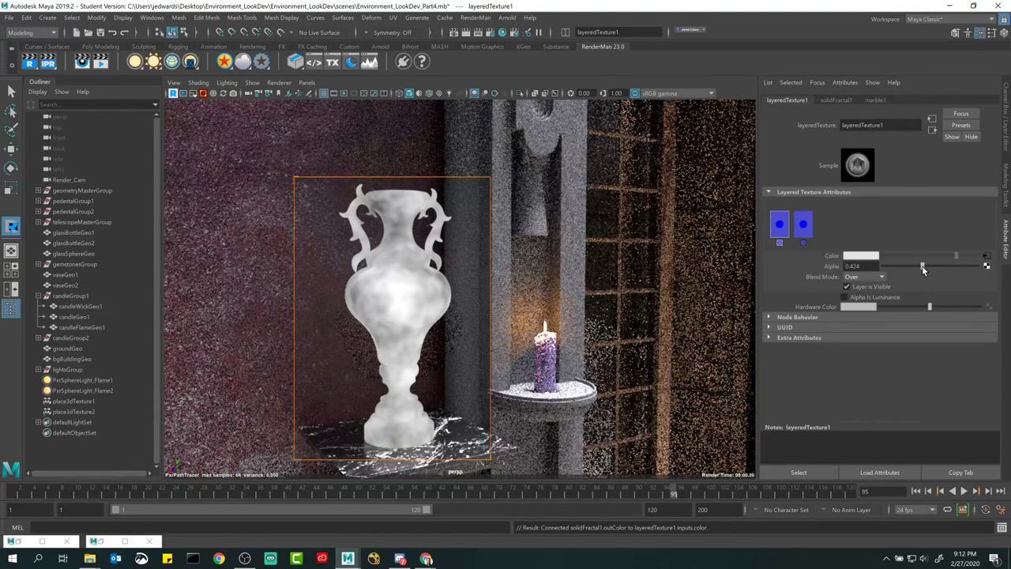
{"action": "mouse_move", "coordinate": [941, 265]}
{"action": "left_mouse_down"}
{"action": "mouse_move", "coordinate": [912, 267]}
{"action": "mouse_move", "coordinate": [929, 269]}
{"action": "left_mouse_up"}
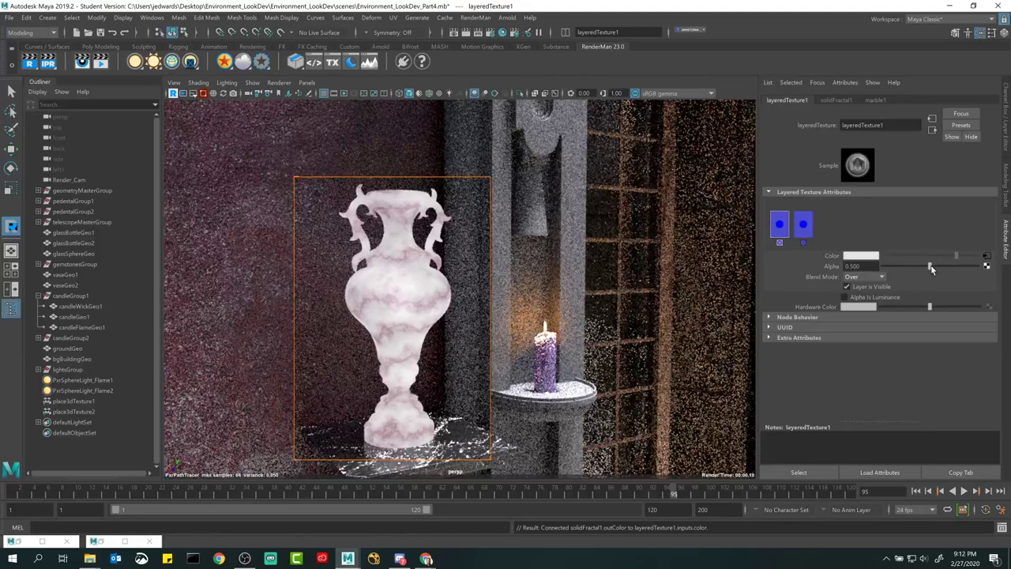
{"action": "left_click", "coordinate": [859, 277]}
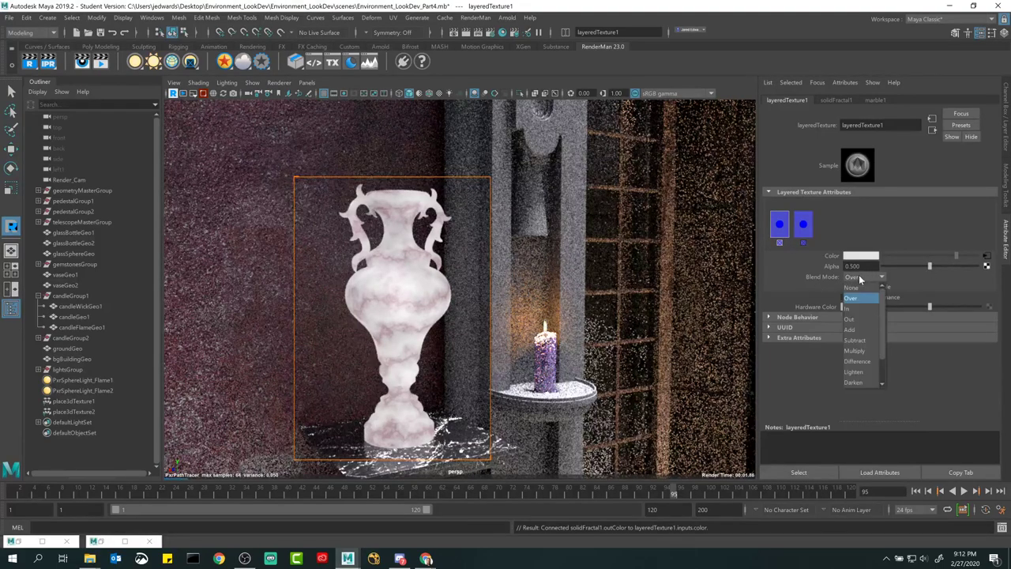
{"action": "left_click", "coordinate": [854, 350]}
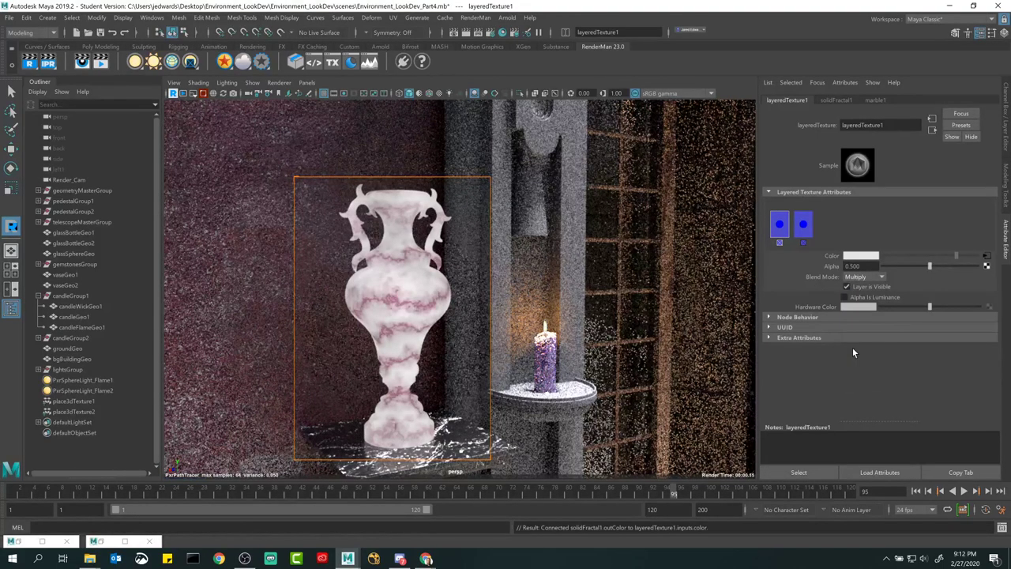
{"action": "left_click_drag", "start_coordinate": [928, 267], "coordinate": [987, 268]}
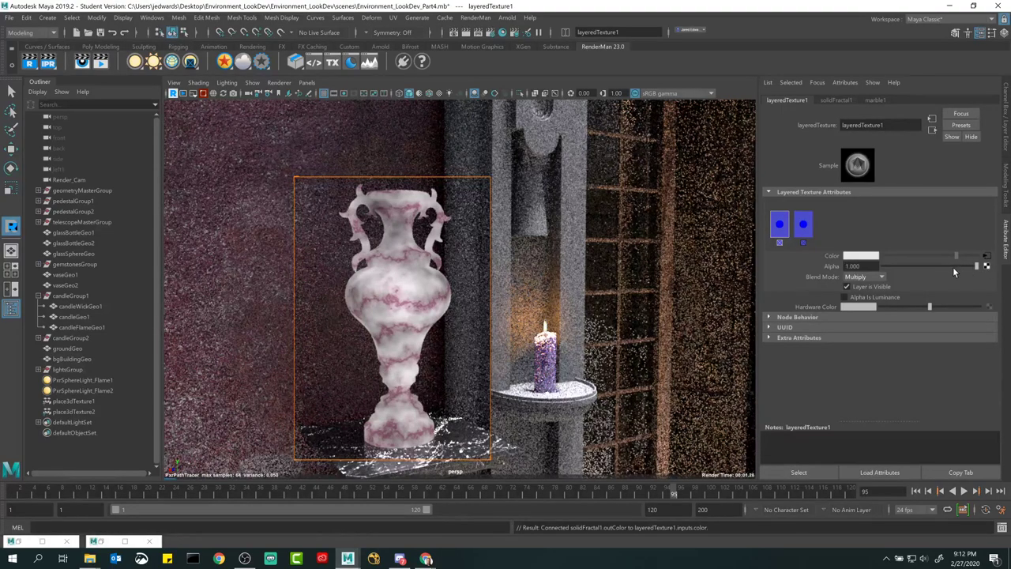
{"action": "left_click", "coordinate": [881, 277]}
{"action": "left_click", "coordinate": [854, 350]}
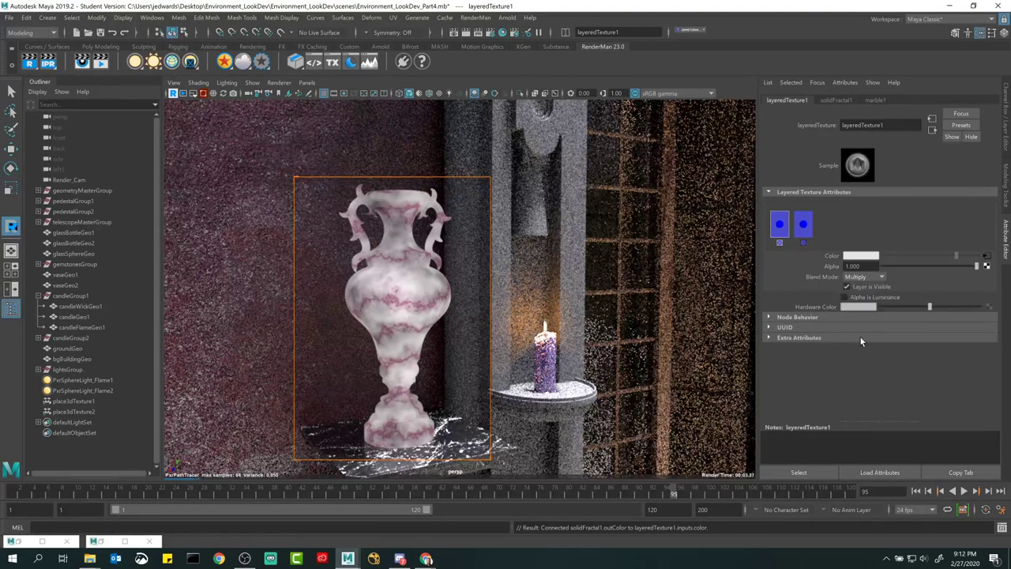
- Try In, Out and Add blend modes, settling on Difference
{"action": "left_click", "coordinate": [864, 277]}
{"action": "left_click", "coordinate": [857, 308]}
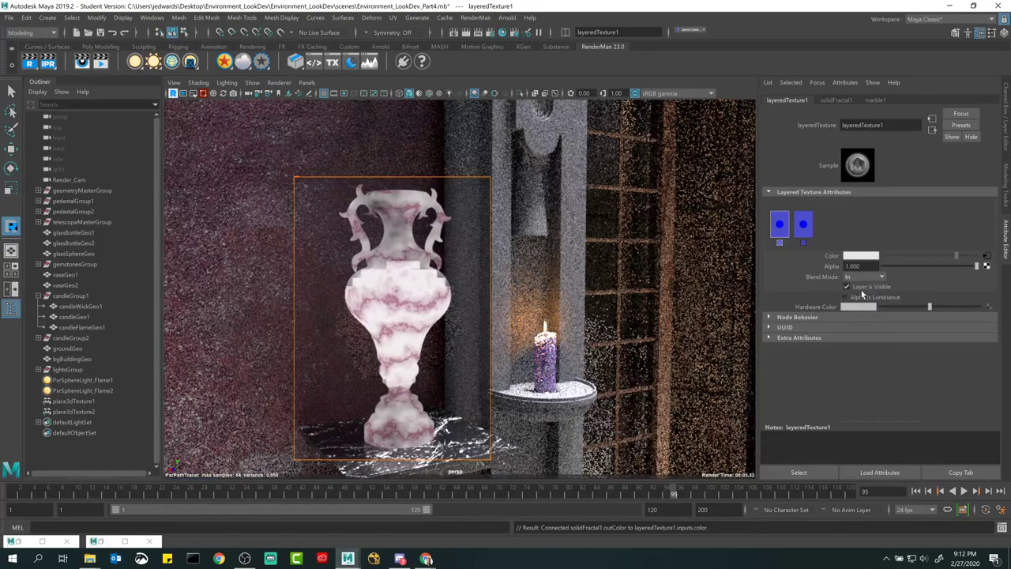
{"action": "left_click", "coordinate": [861, 278]}
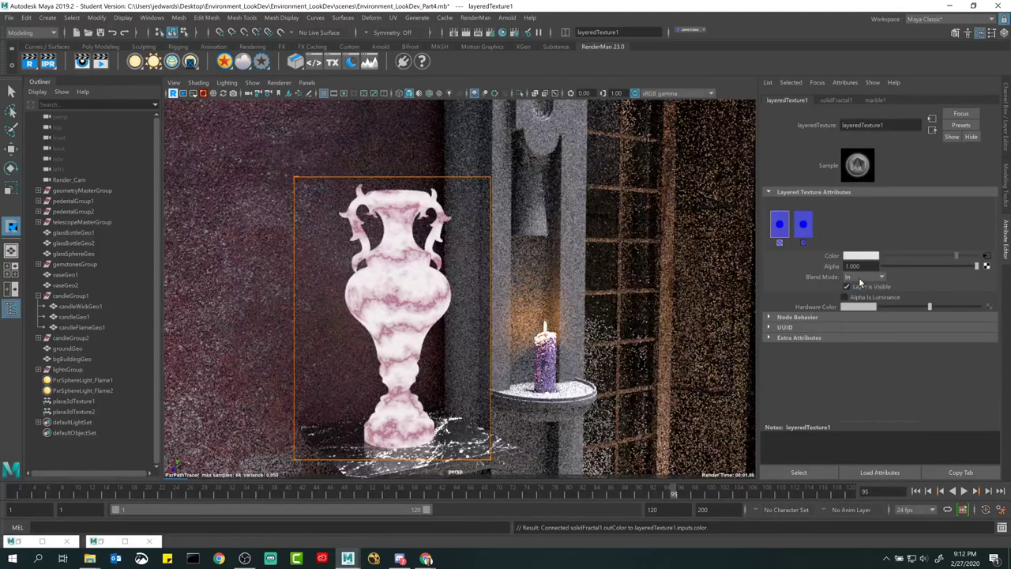
{"action": "left_click", "coordinate": [857, 322]}
{"action": "left_click", "coordinate": [863, 277]}
{"action": "left_click", "coordinate": [859, 334]}
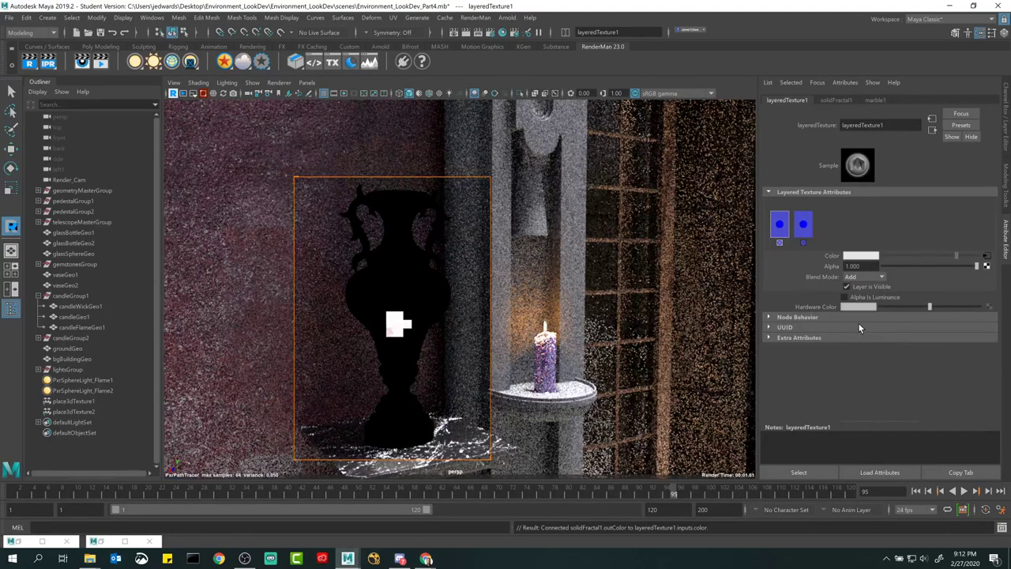
{"action": "left_click", "coordinate": [861, 277]}
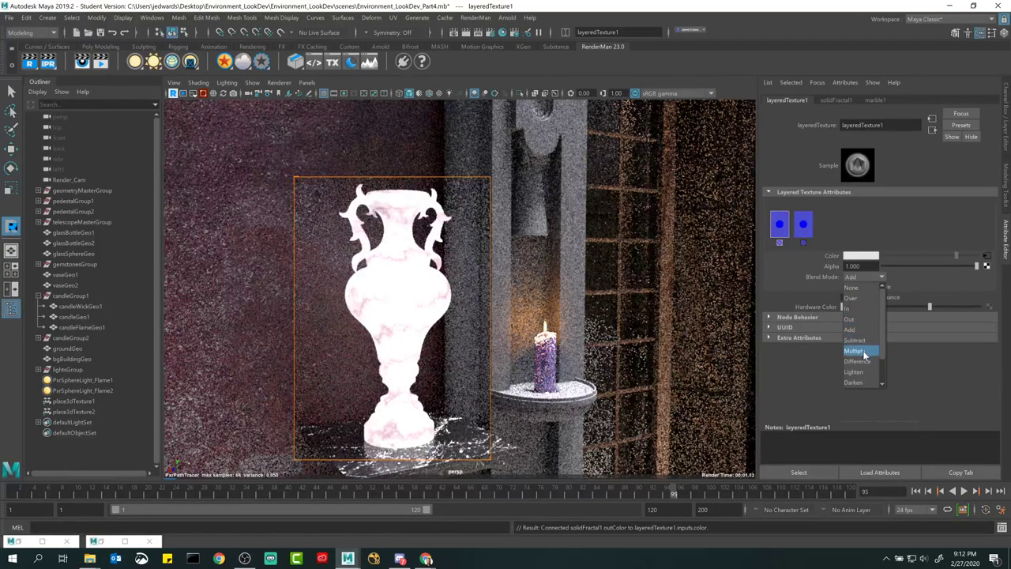
{"action": "left_click", "coordinate": [858, 360]}
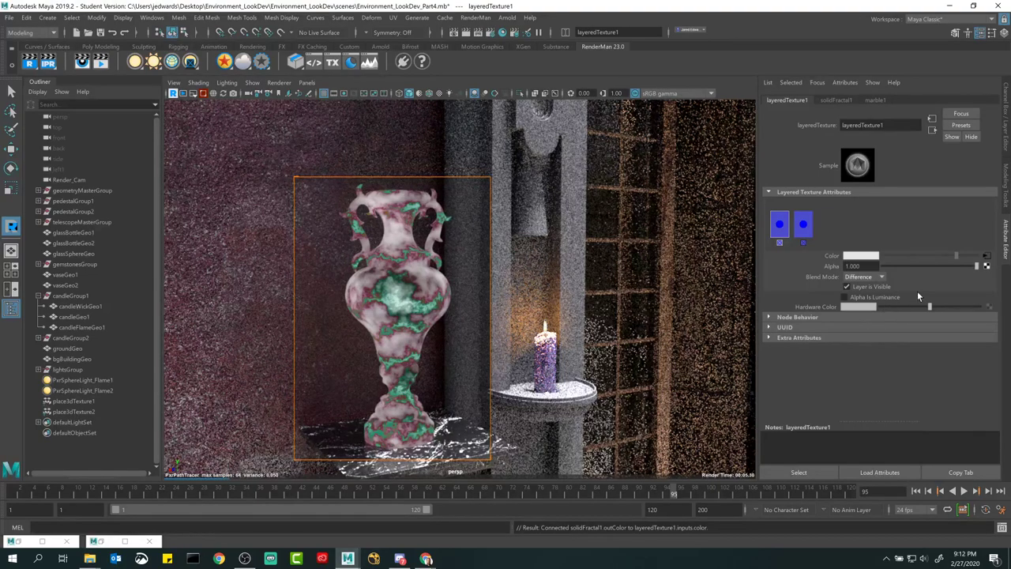
- Set the layer alpha to 0.927 and restore the Hypershade window
{"action": "left_click_drag", "start_coordinate": [965, 268], "coordinate": [939, 266]}
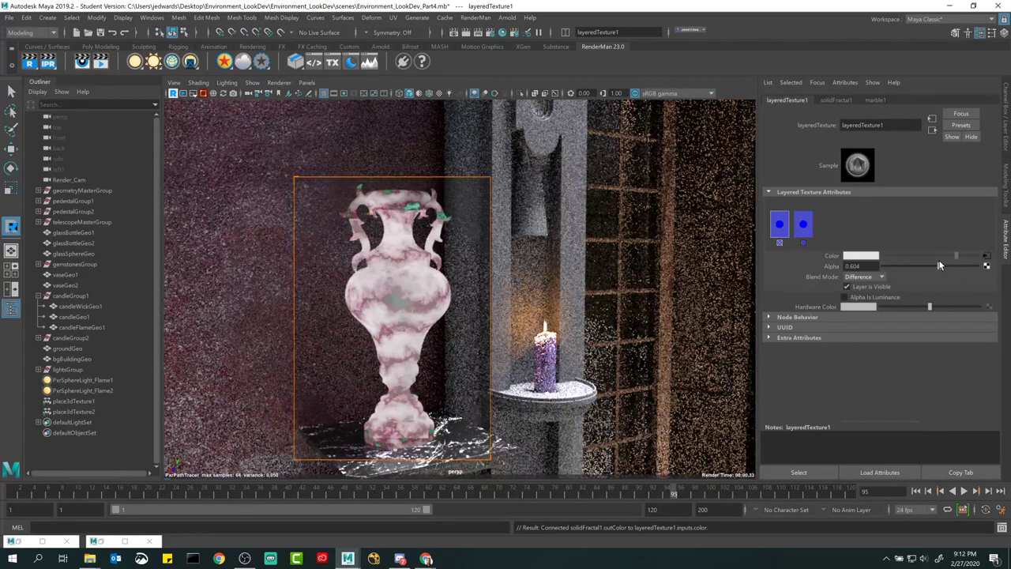
{"action": "left_click", "coordinate": [954, 265]}
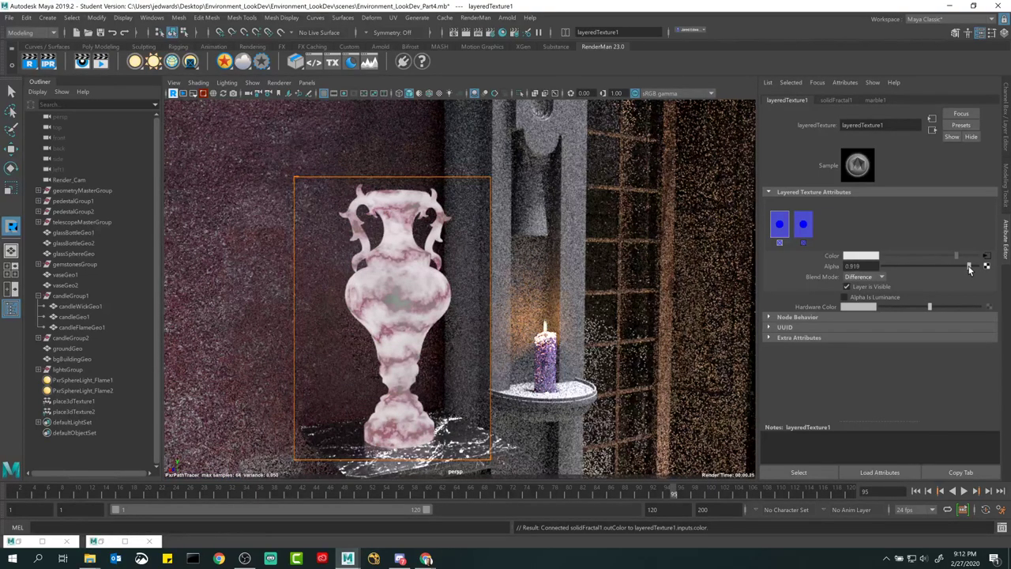
{"action": "left_click", "coordinate": [971, 270]}
{"action": "left_click_drag", "start_coordinate": [971, 270], "coordinate": [972, 269]}
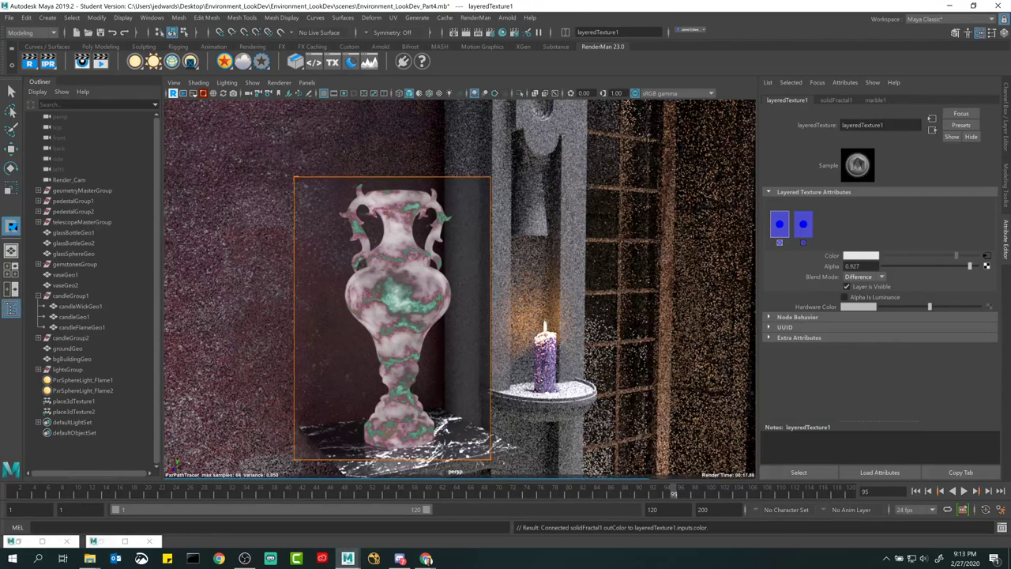
{"action": "left_click", "coordinate": [21, 543]}
{"action": "left_click_drag", "start_coordinate": [368, 86], "coordinate": [553, 107]}
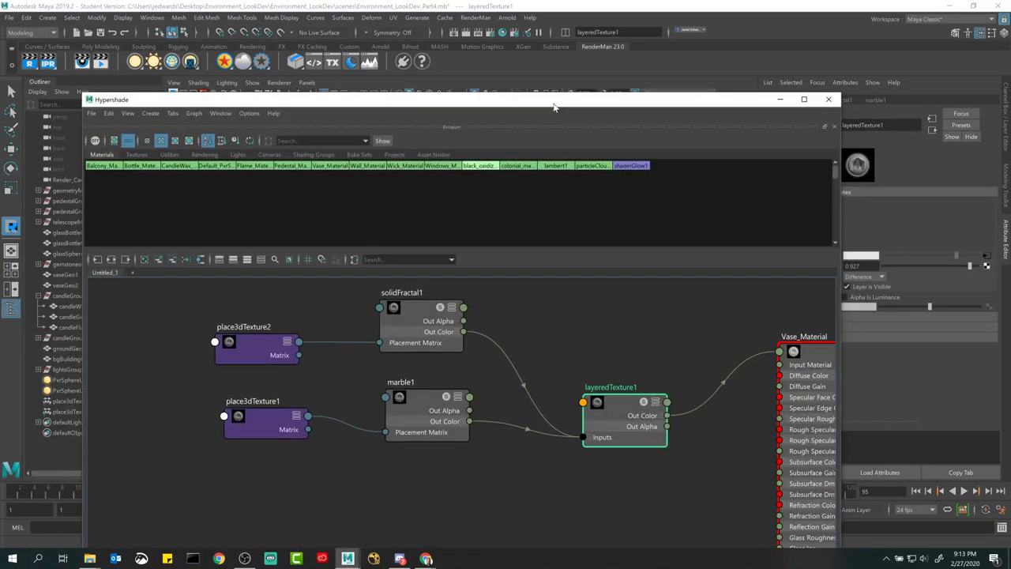
- Minimize the Hypershade, close the marble image search, and stop the RenderMan IPR render
{"action": "left_click", "coordinate": [780, 100]}
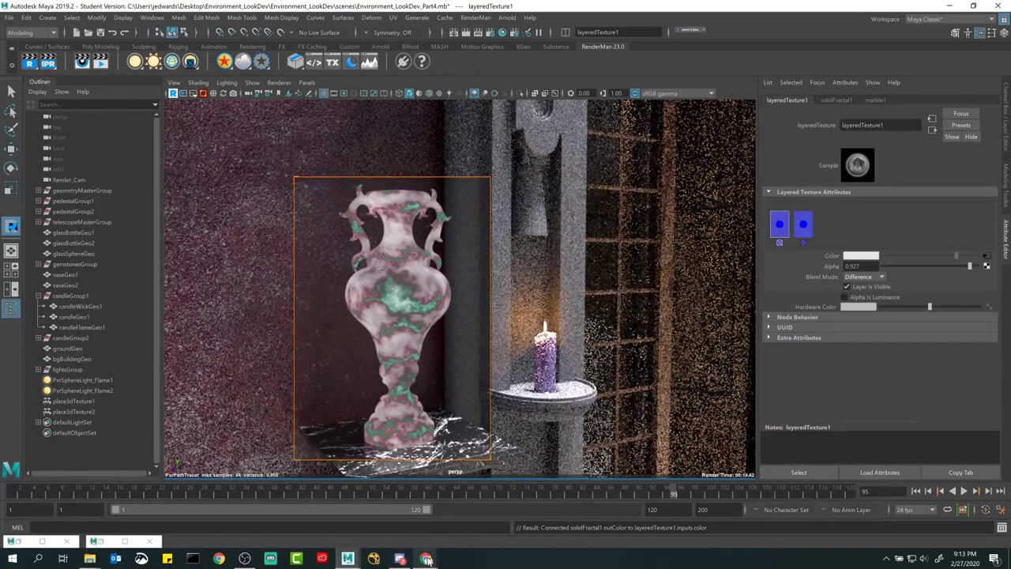
{"action": "mouse_move", "coordinate": [427, 559]}
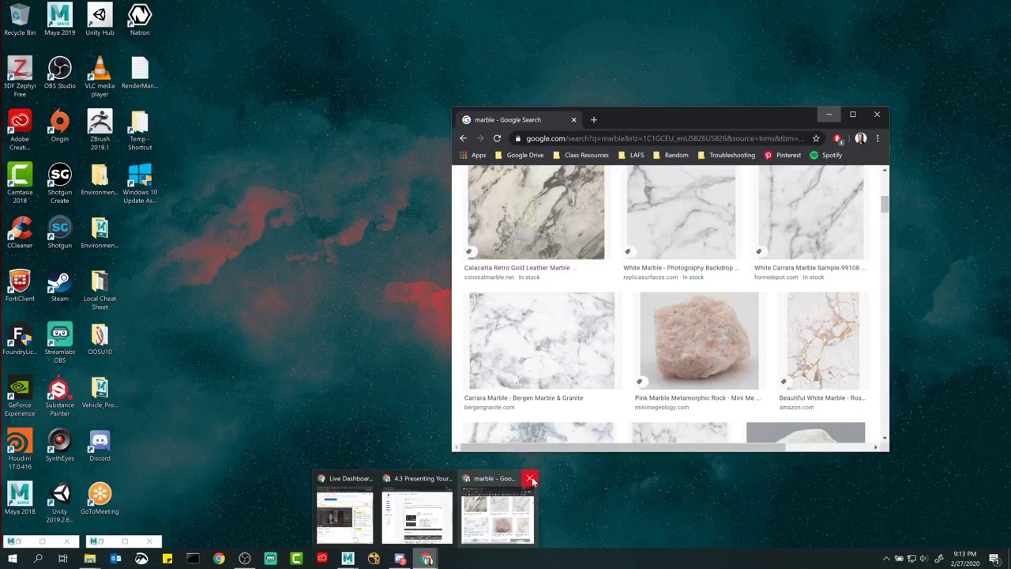
{"action": "left_click", "coordinate": [529, 478]}
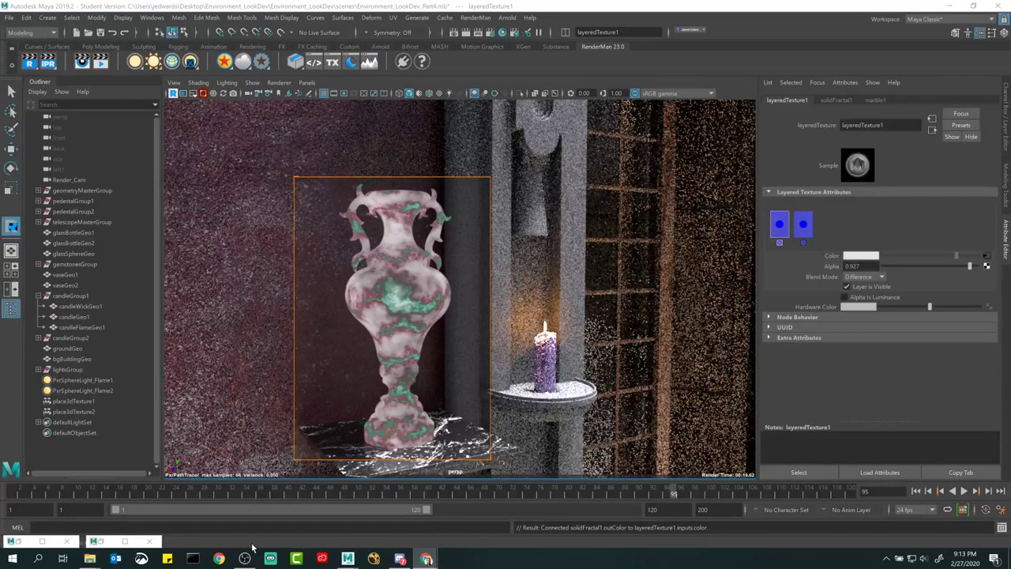
{"action": "left_click", "coordinate": [183, 94]}
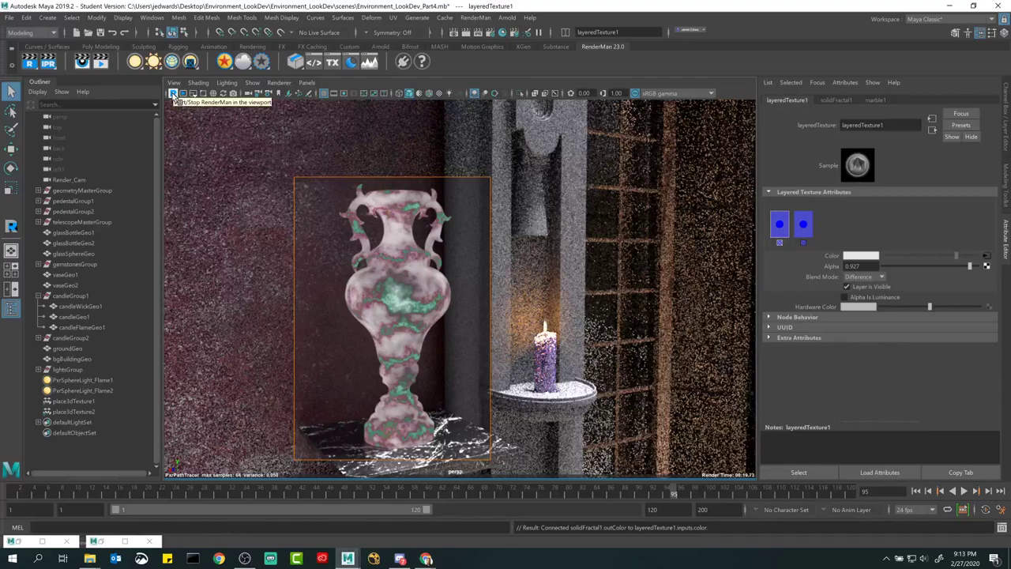
{"action": "left_click", "coordinate": [173, 94]}
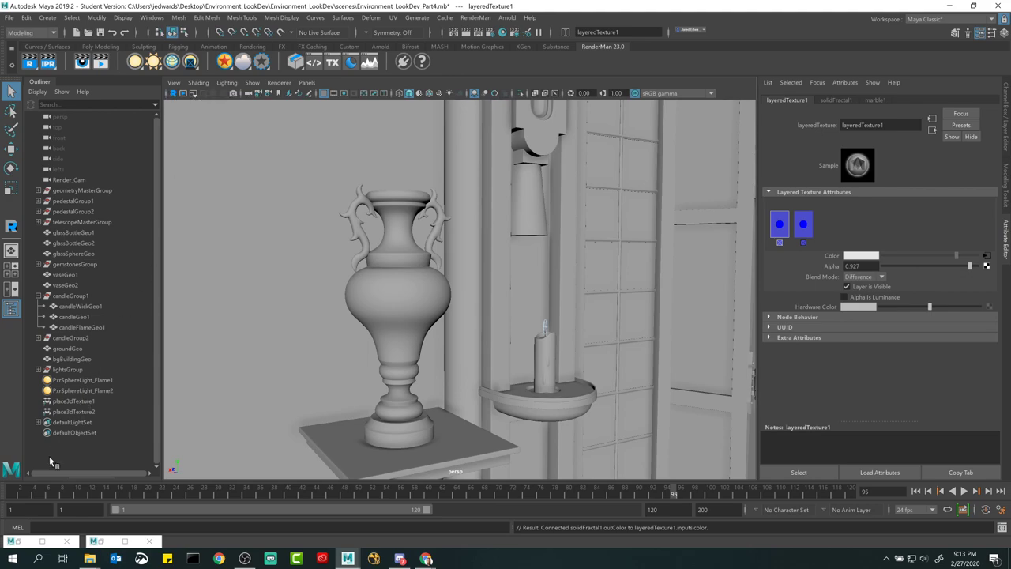
- Delete the connection from layeredTexture1 to Vase_Material in the Hypershade
{"action": "left_click", "coordinate": [20, 541]}
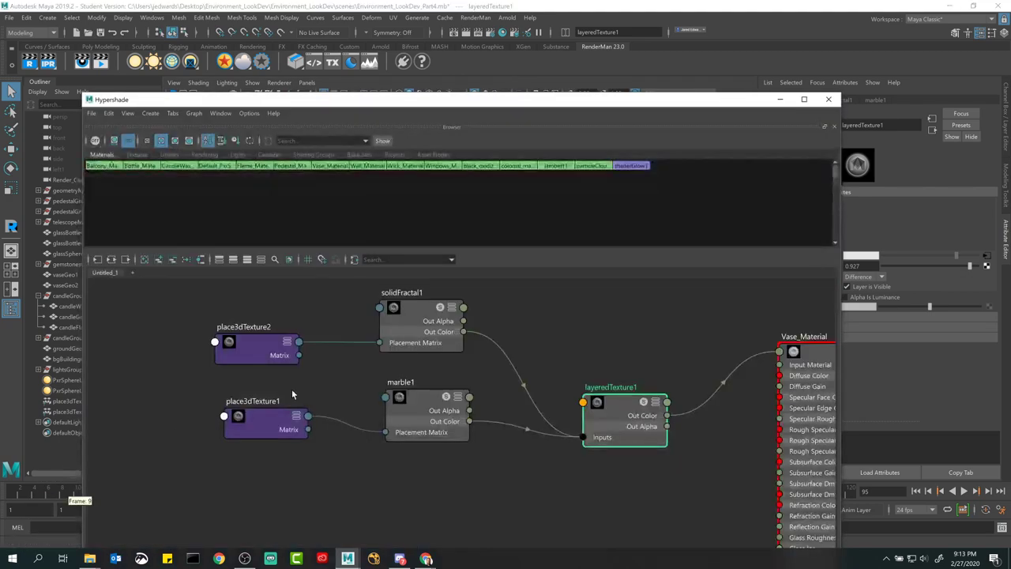
{"action": "scroll", "coordinate": [492, 329], "scroll_direction": "up", "scroll_amount": 3}
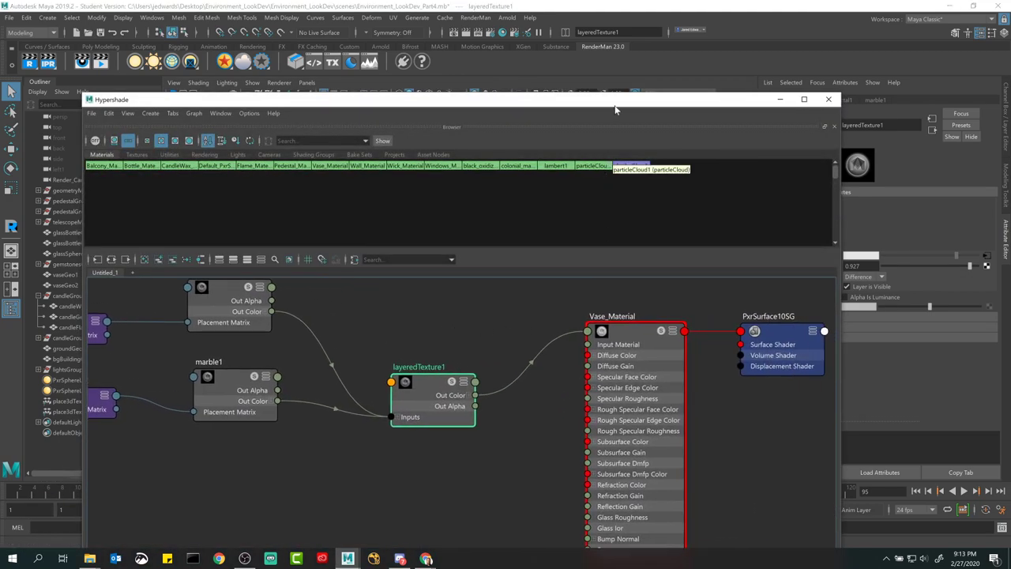
{"action": "left_click_drag", "start_coordinate": [617, 101], "coordinate": [514, 55]}
{"action": "scroll", "coordinate": [464, 330], "scroll_direction": "down", "scroll_amount": 5}
{"action": "scroll", "coordinate": [464, 330], "scroll_direction": "up", "scroll_amount": 4}
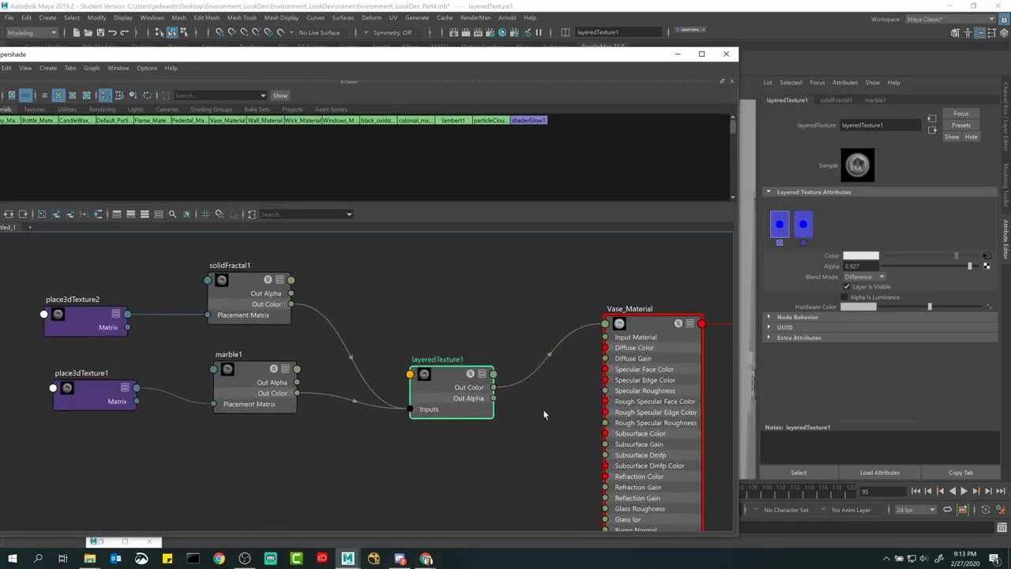
{"action": "left_click_drag", "start_coordinate": [545, 424], "coordinate": [544, 426]}
{"action": "key", "text": "Delete"}
- Set Vase_Material's Glow Color to black
{"action": "left_click", "coordinate": [659, 320]}
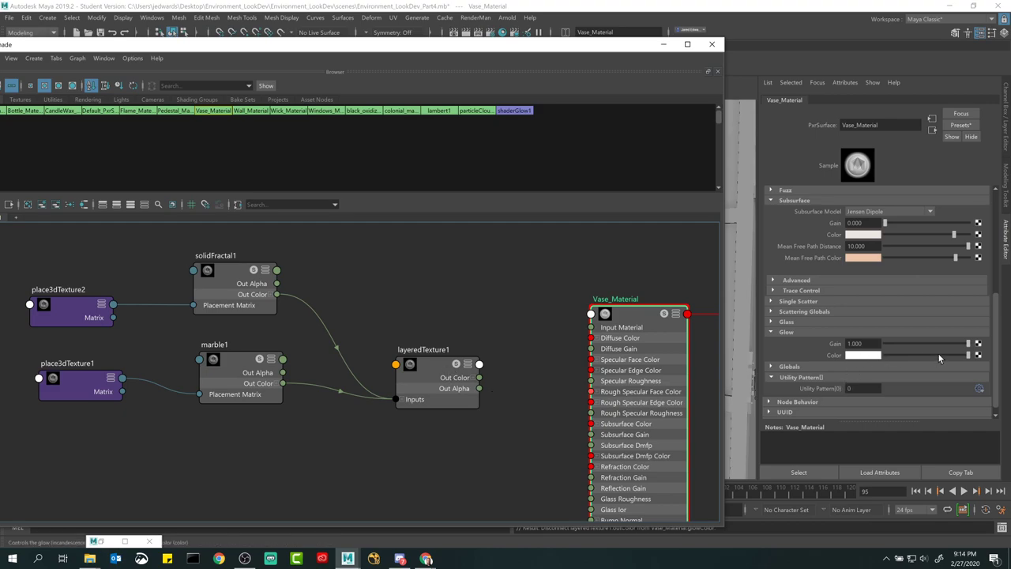
{"action": "left_click_drag", "start_coordinate": [938, 356], "coordinate": [910, 350]}
{"action": "left_click", "coordinate": [799, 334]}
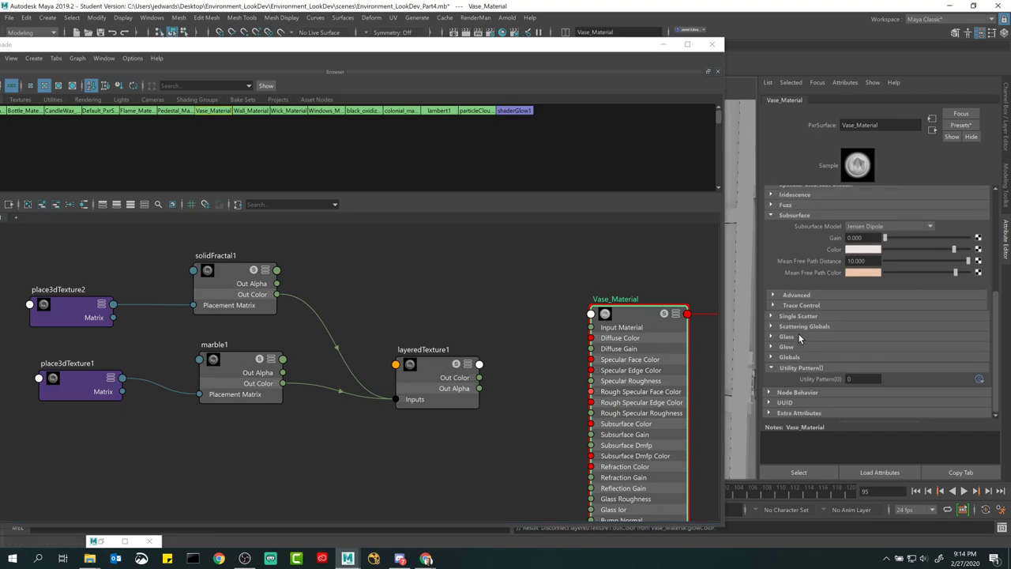
{"action": "left_click", "coordinate": [640, 318]}
{"action": "scroll", "coordinate": [842, 314], "scroll_direction": "up", "scroll_amount": 2}
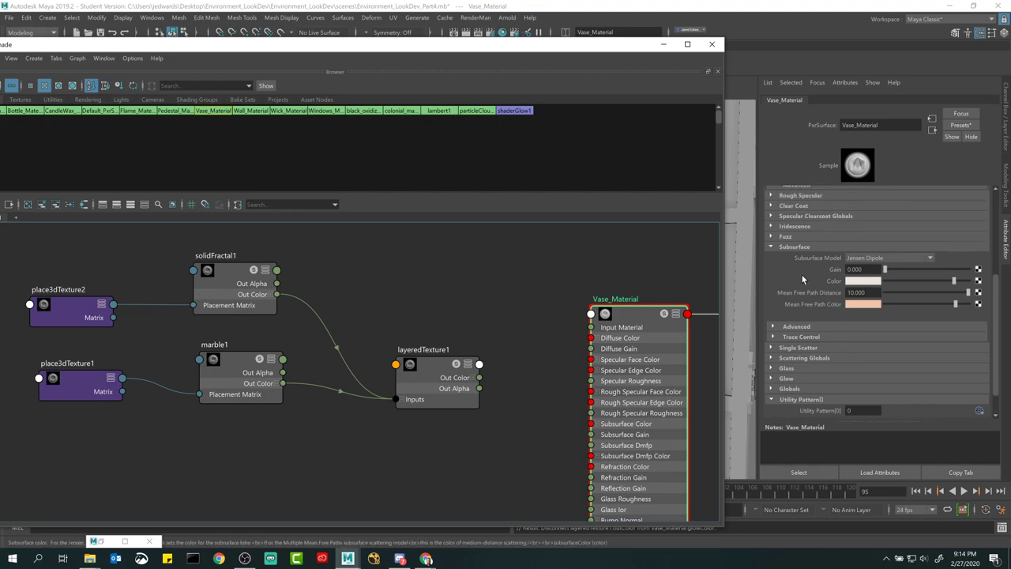
- Use Exponential Path Traced subsurface and connect layeredTexture1 to Subsurface Color
{"action": "left_click", "coordinate": [867, 259]}
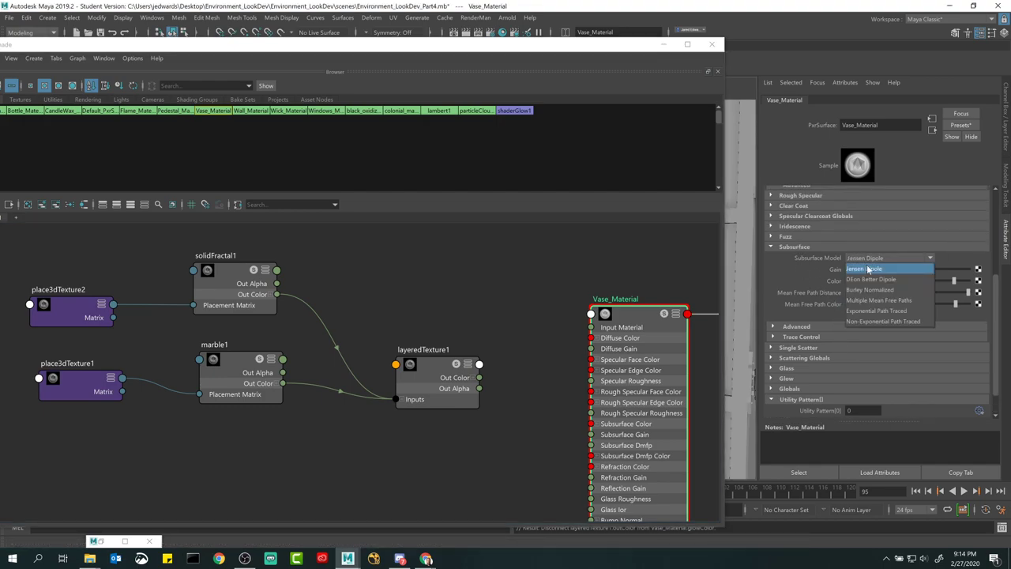
{"action": "left_click", "coordinate": [868, 311]}
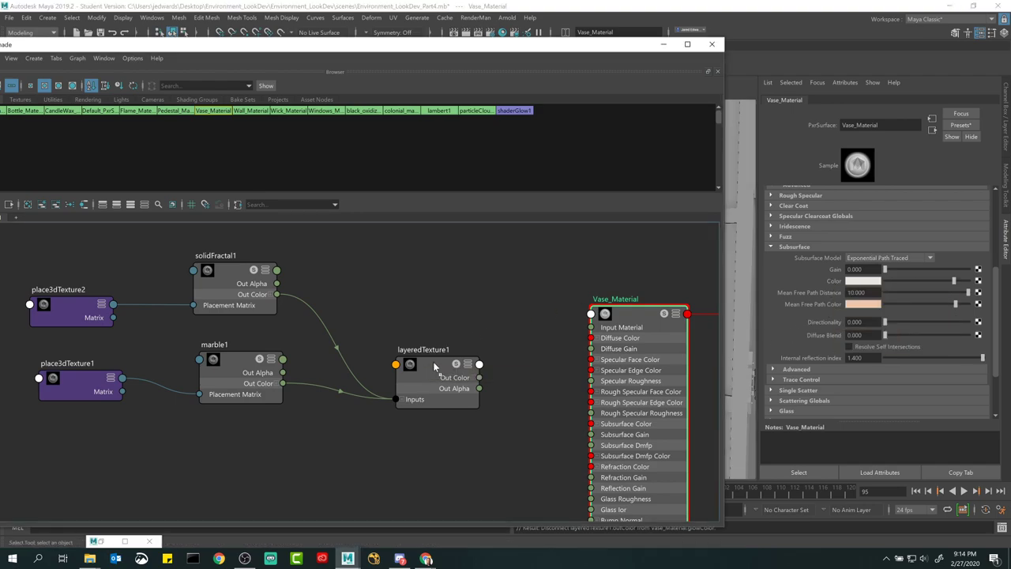
{"action": "middle_click_drag", "start_coordinate": [734, 286], "coordinate": [834, 283]}
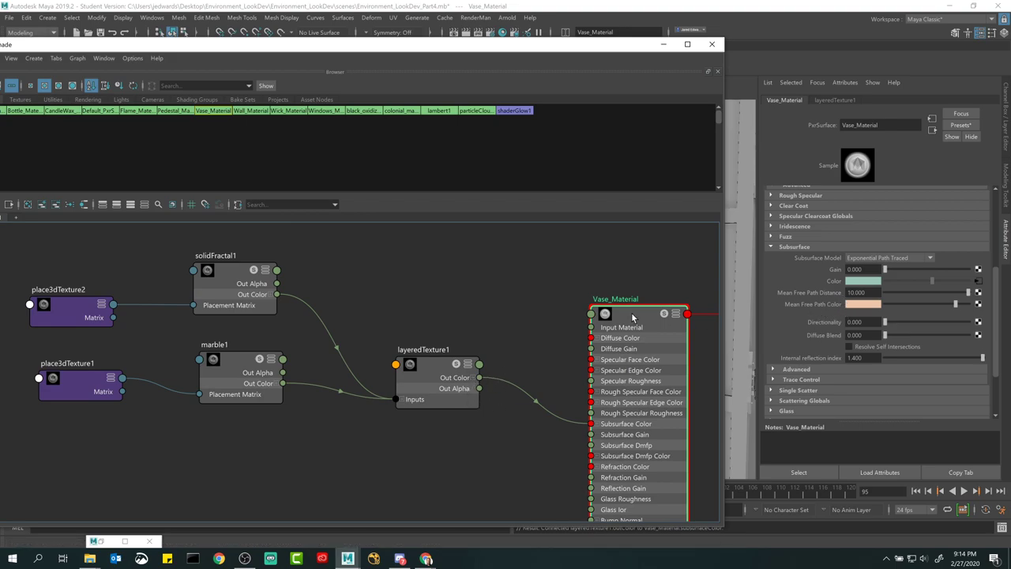
{"action": "scroll", "coordinate": [840, 309], "scroll_direction": "up", "scroll_amount": 3}
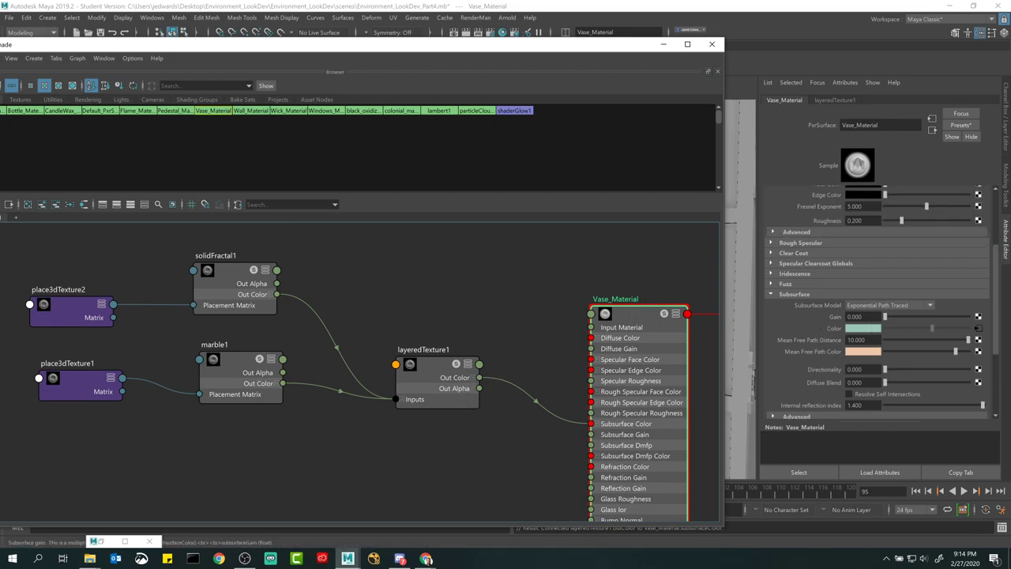
{"action": "scroll", "coordinate": [800, 344], "scroll_direction": "up", "scroll_amount": 5}
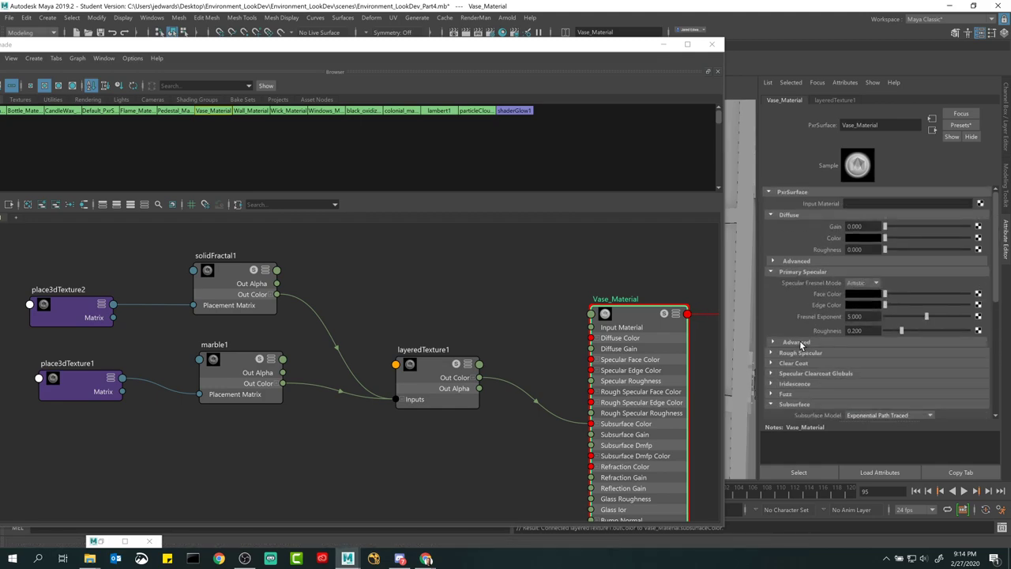
- Hide the Hypershade, restart the RenderMan IPR render, and draw a region around the vase
{"action": "left_click", "coordinate": [662, 44]}
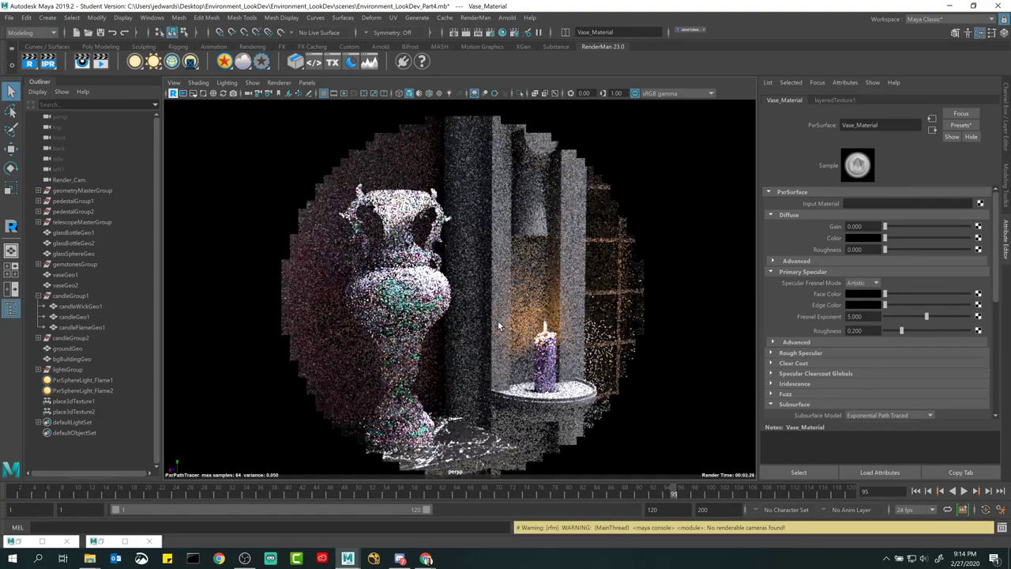
{"action": "left_click", "coordinate": [203, 94]}
{"action": "left_click_drag", "start_coordinate": [298, 158], "coordinate": [503, 472]}
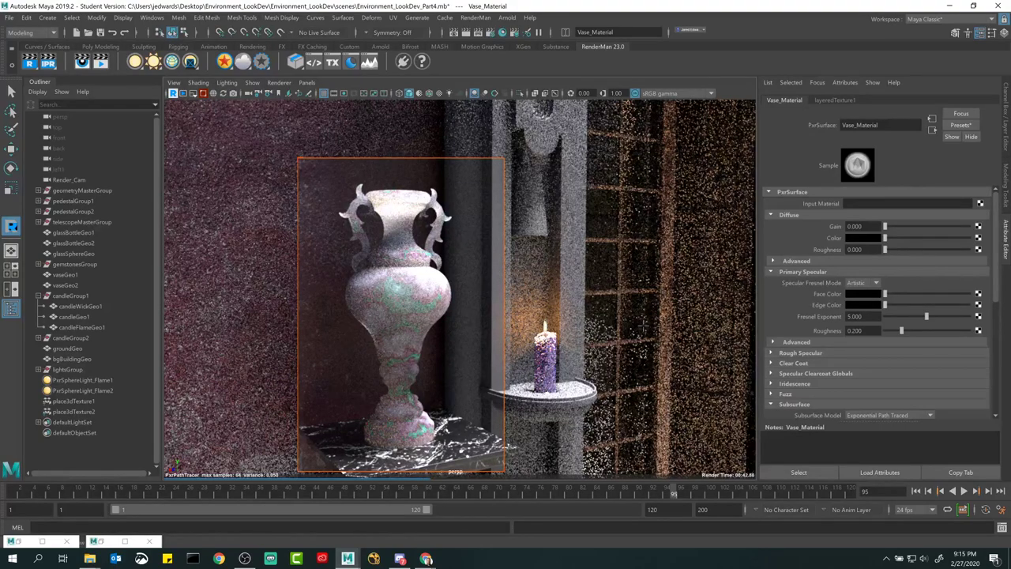
- Lower Vase_Material's subsurface Gain from 1.0 to 0.5 and let the IPR render update
{"action": "scroll", "coordinate": [854, 306], "scroll_direction": "down", "scroll_amount": 5}
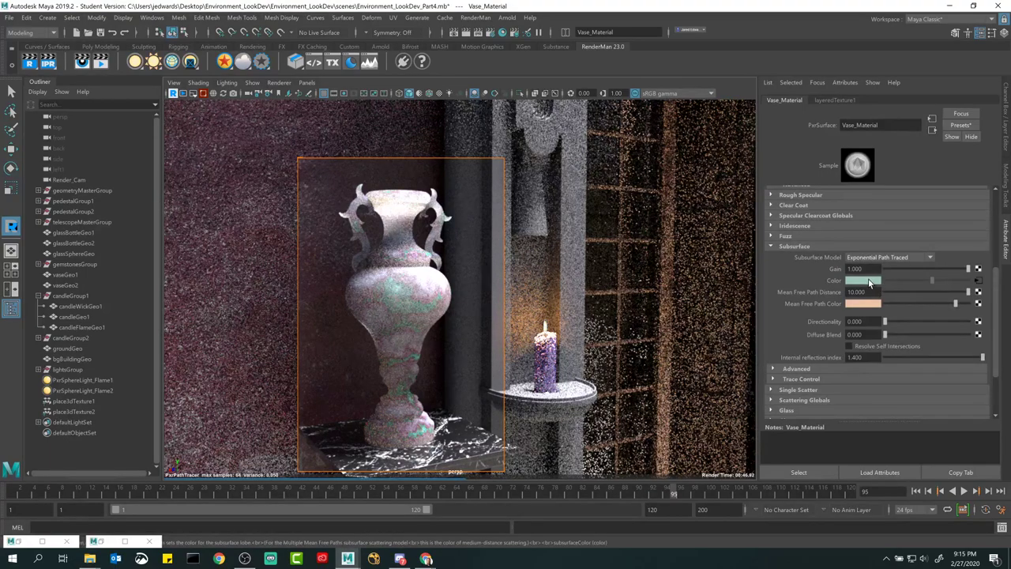
{"action": "left_click", "coordinate": [948, 267]}
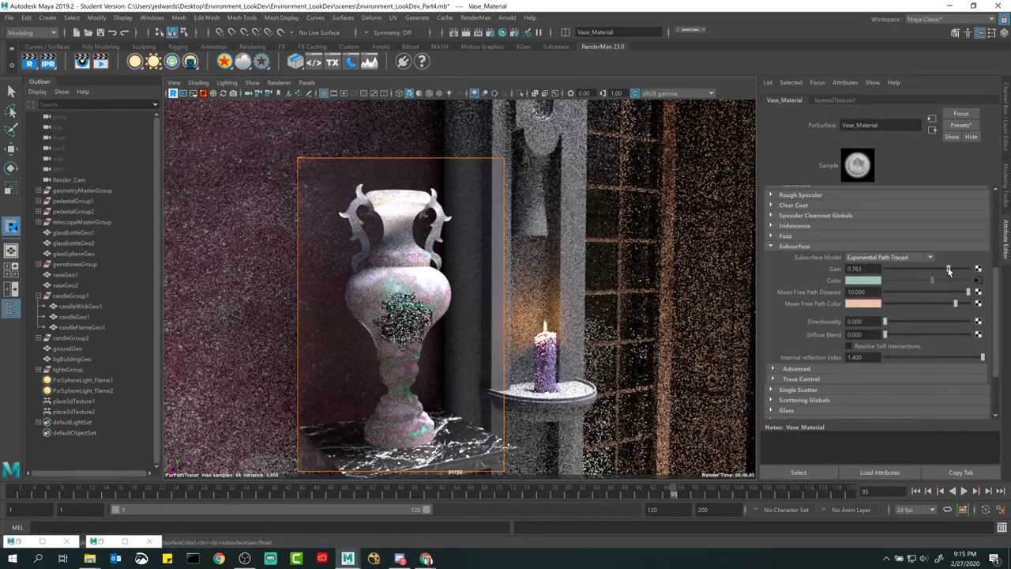
{"action": "left_click_drag", "start_coordinate": [948, 268], "coordinate": [945, 269]}
{"action": "type", "text": "0.5"}
{"action": "key", "text": "Return"}
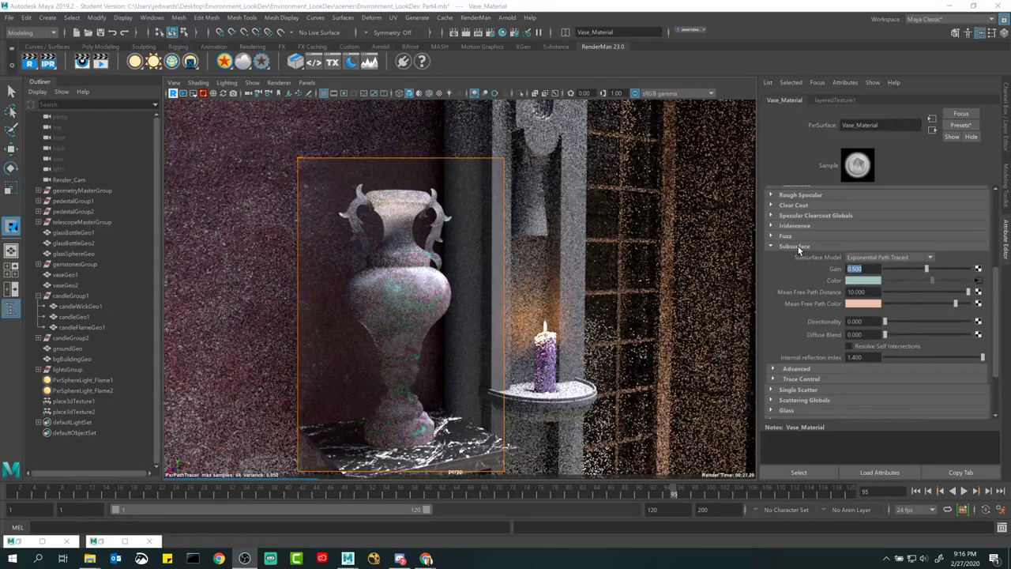
{"action": "scroll", "coordinate": [808, 331], "scroll_direction": "up", "scroll_amount": 5}
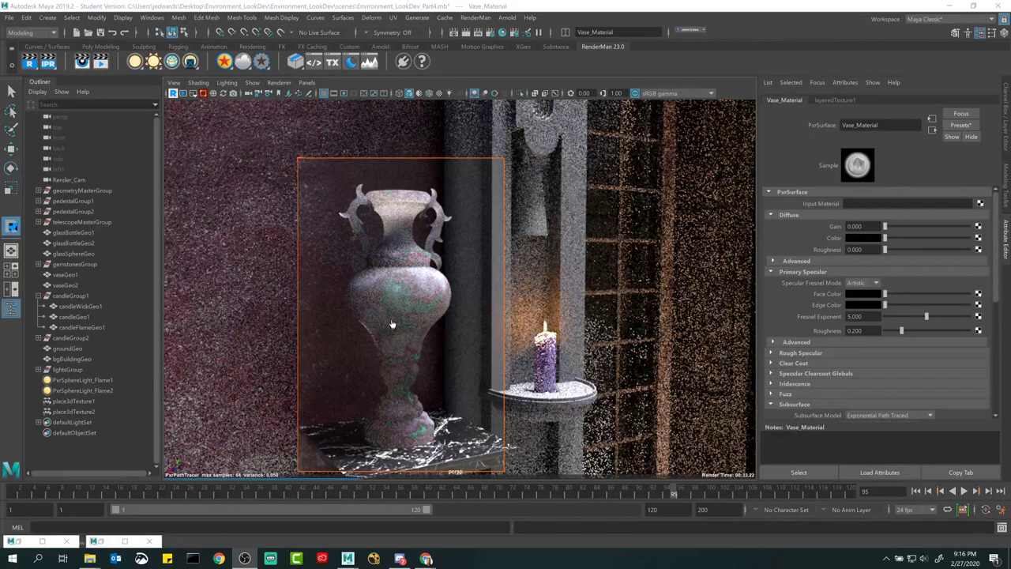
- Lighten the Primary Specular colours with roughness 0.655, and set Clear Coat roughness to 0.057
{"action": "left_click_drag", "start_coordinate": [886, 296], "coordinate": [928, 307]}
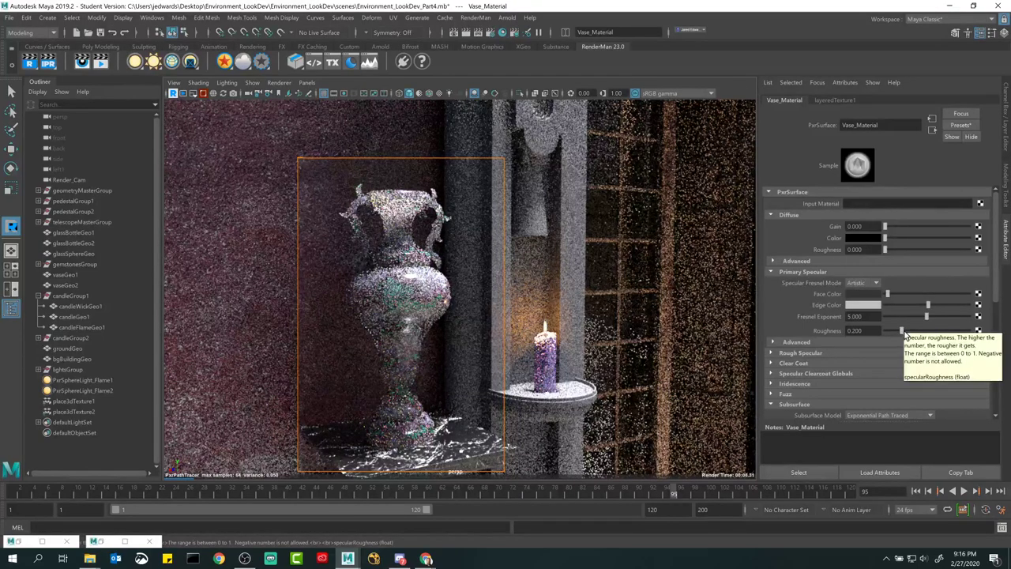
{"action": "left_click_drag", "start_coordinate": [903, 330], "coordinate": [938, 332]}
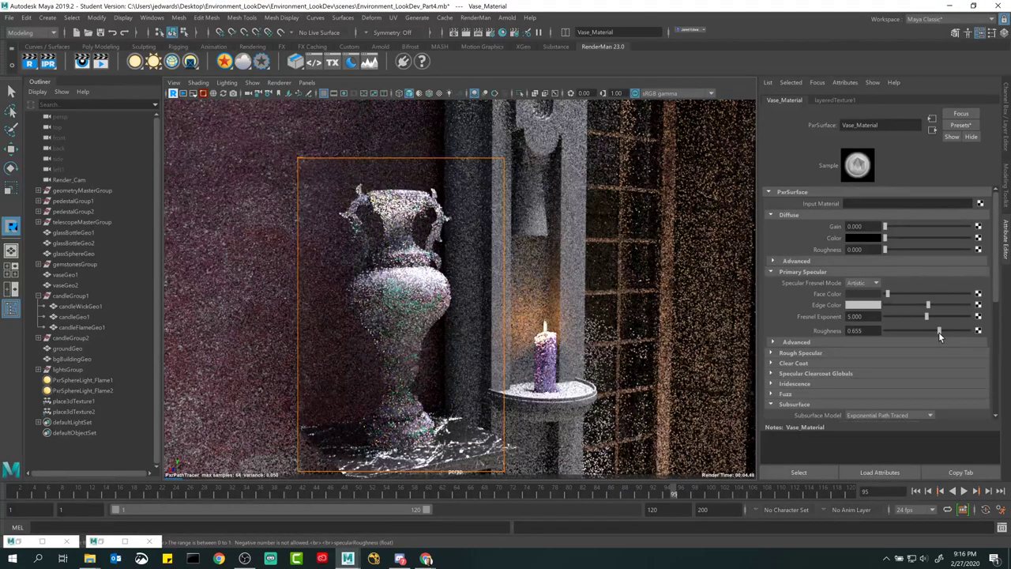
{"action": "scroll", "coordinate": [923, 331], "scroll_direction": "down", "scroll_amount": 1}
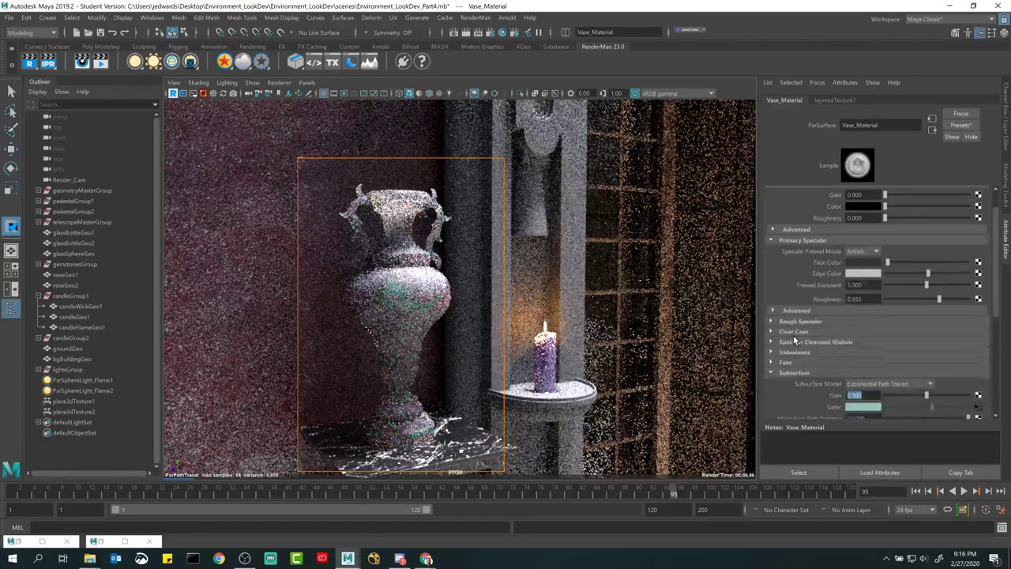
{"action": "left_click", "coordinate": [794, 332]}
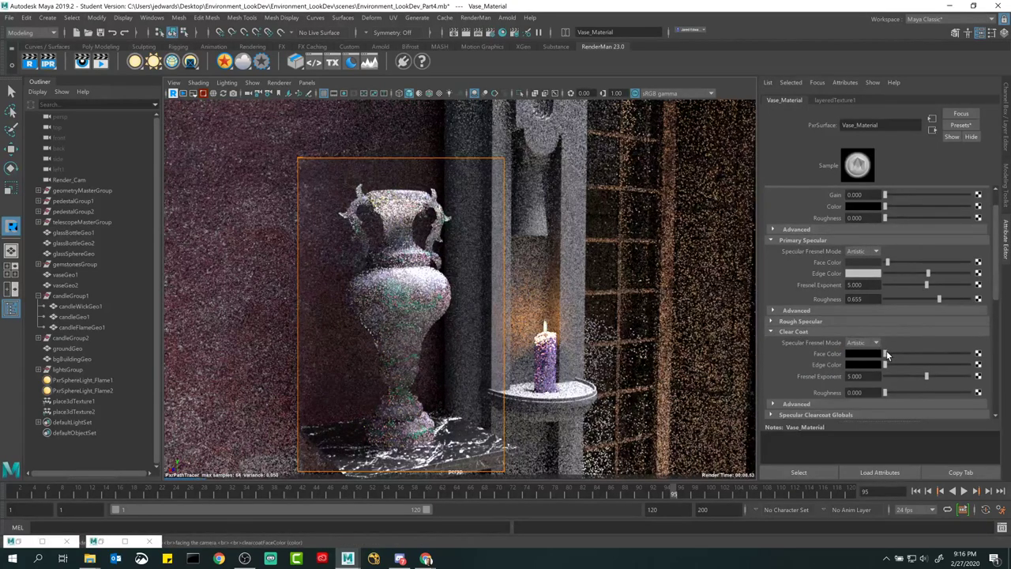
{"action": "left_click", "coordinate": [886, 353]}
{"action": "left_click_drag", "start_coordinate": [888, 364], "coordinate": [927, 365]}
{"action": "left_click", "coordinate": [889, 392]}
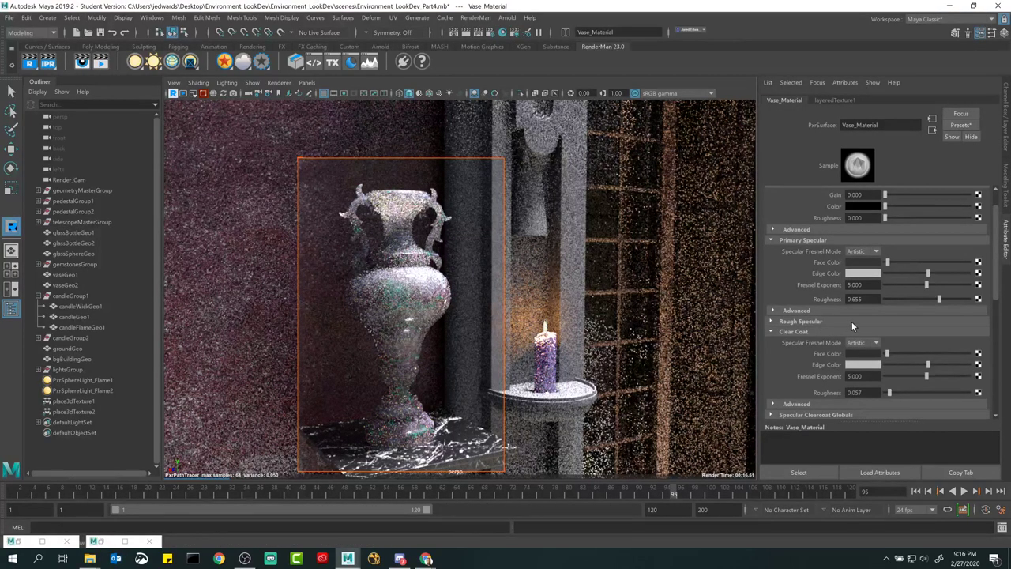
- Return the specular and clear coat edge colours to black and collapse both sections
{"action": "scroll", "coordinate": [851, 320], "scroll_direction": "down", "scroll_amount": 4}
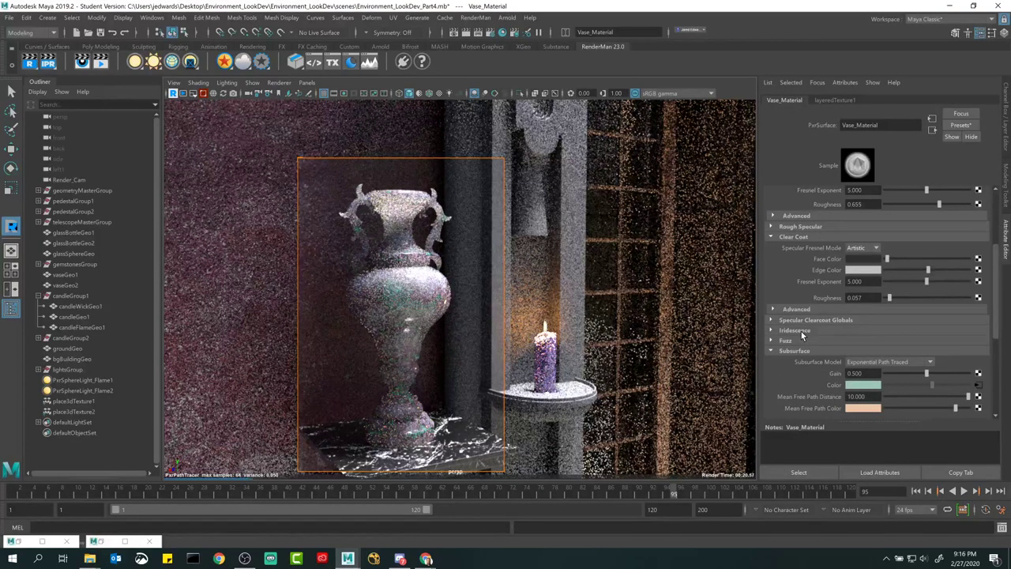
{"action": "scroll", "coordinate": [800, 331], "scroll_direction": "up", "scroll_amount": 2}
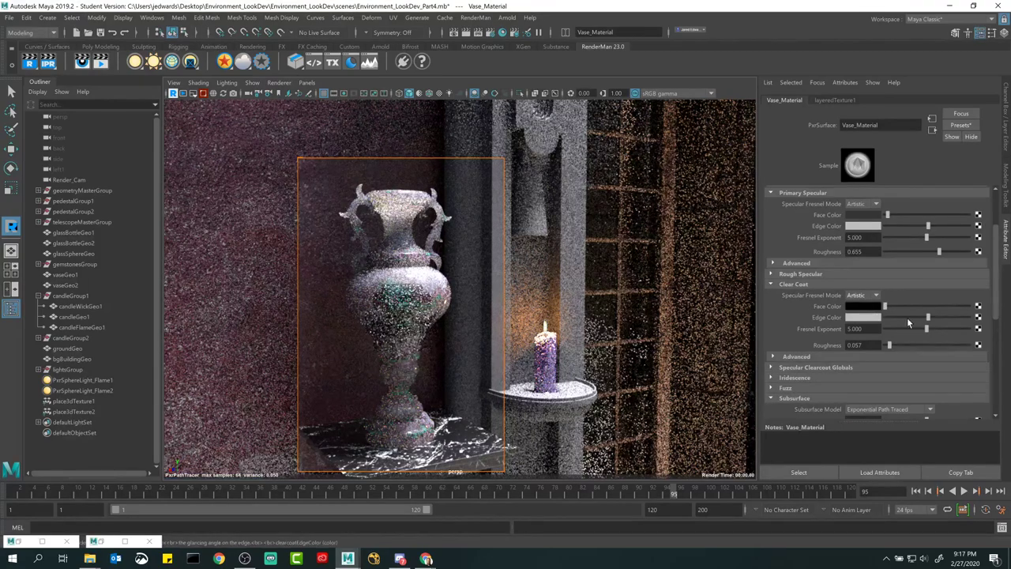
{"action": "left_click_drag", "start_coordinate": [904, 317], "coordinate": [883, 318]}
{"action": "left_click_drag", "start_coordinate": [927, 227], "coordinate": [883, 226]}
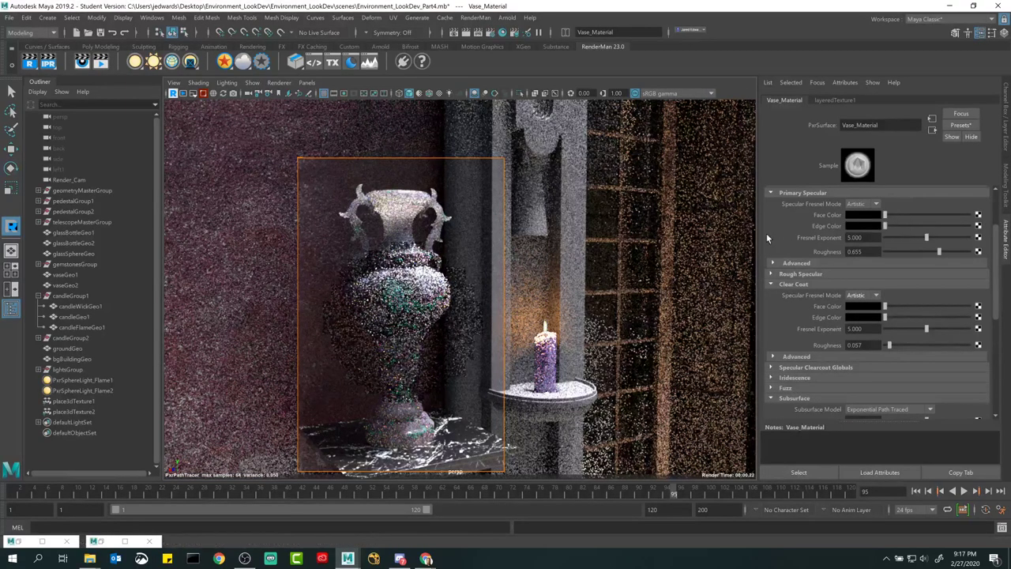
{"action": "left_click", "coordinate": [793, 283]}
{"action": "left_click", "coordinate": [793, 193]}
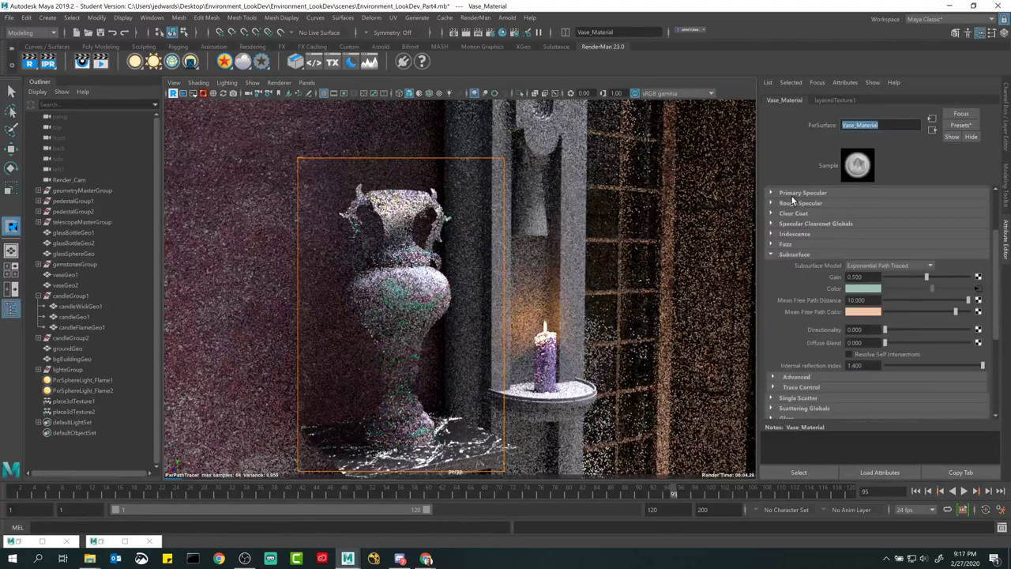
- Set Iridescence Face gain to 0.051 and Edge gain to 0.532, then inspect its Primary Color
{"action": "left_click", "coordinate": [796, 234]}
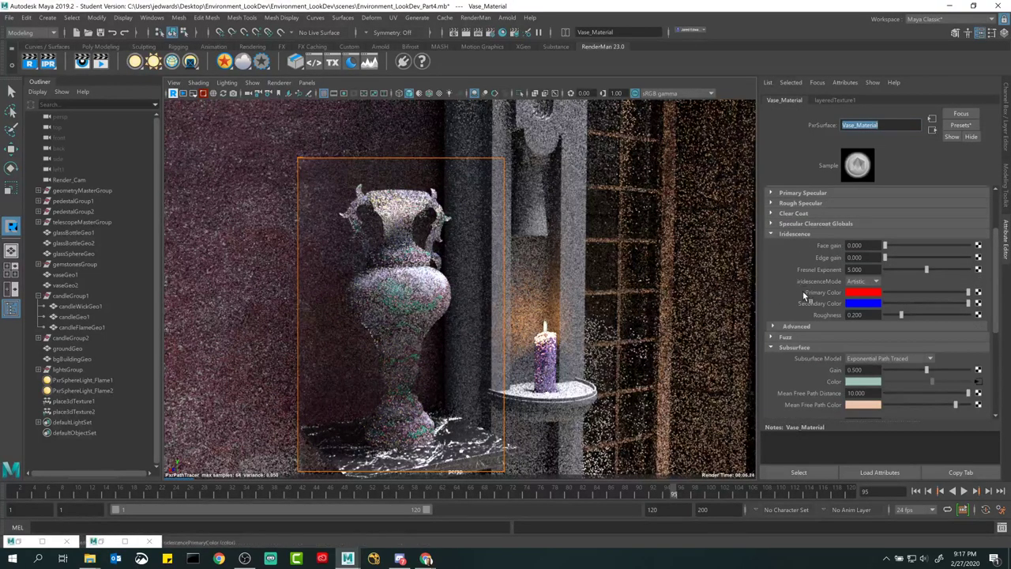
{"action": "left_click_drag", "start_coordinate": [884, 244], "coordinate": [927, 259]}
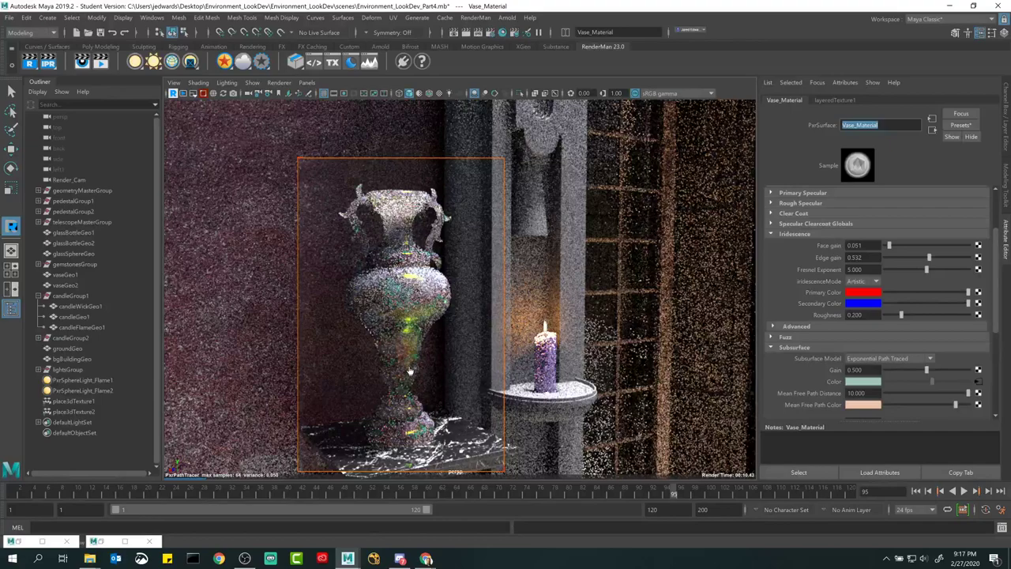
{"action": "left_click", "coordinate": [867, 293]}
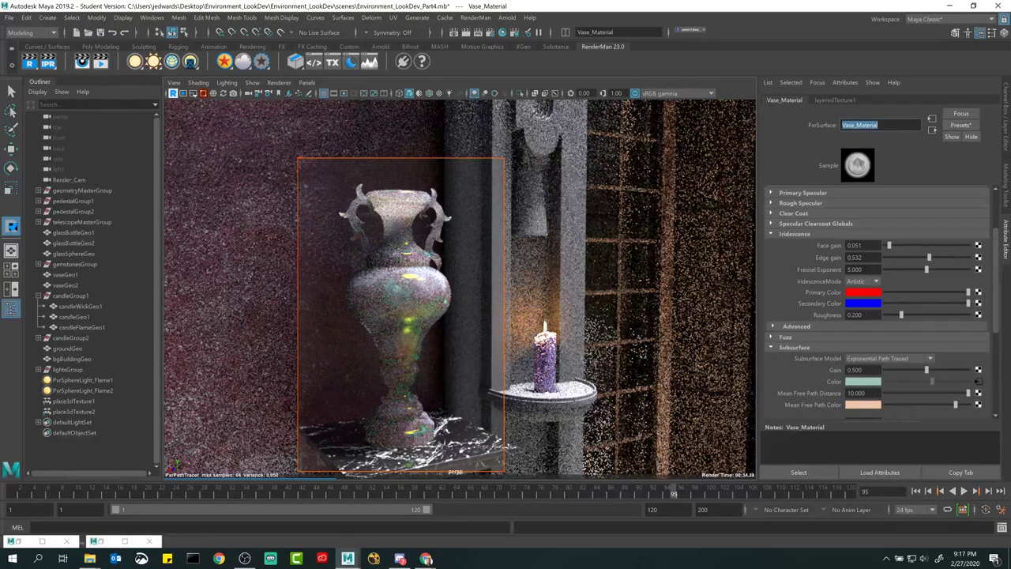
{"action": "scroll", "coordinate": [860, 353], "scroll_direction": "up", "scroll_amount": 3}
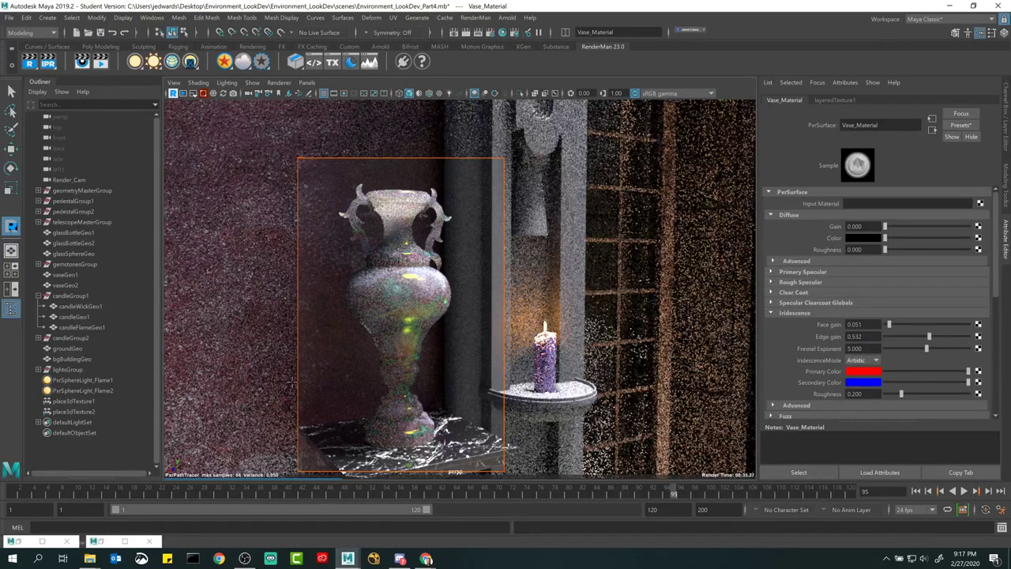
- Connect layeredTexture1's Out Color to Vase_Material's Subsurface Dmfp Color, then stop the IPR
{"action": "double_click", "coordinate": [13, 540]}
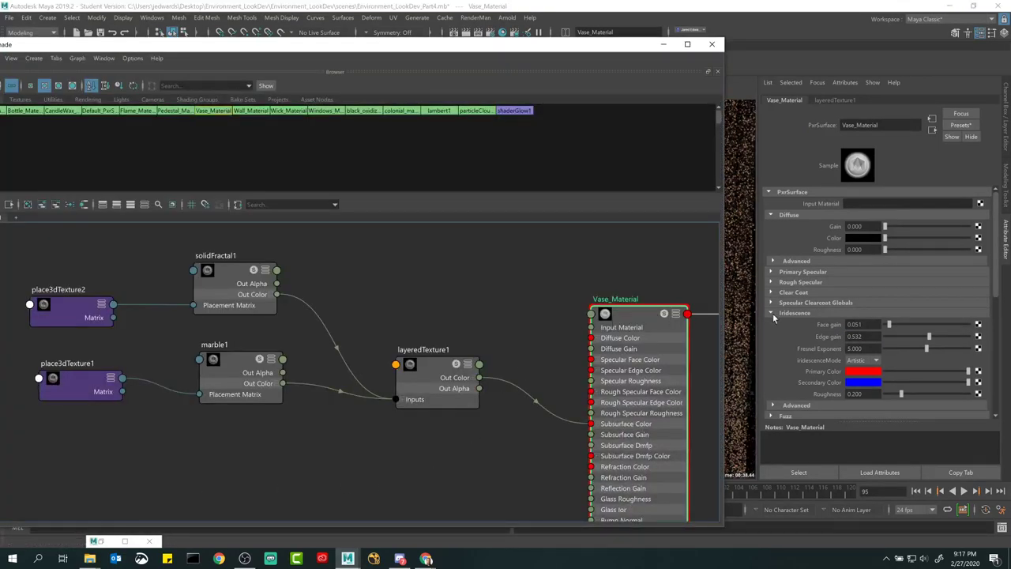
{"action": "scroll", "coordinate": [829, 356], "scroll_direction": "down", "scroll_amount": 2}
{"action": "scroll", "coordinate": [828, 355], "scroll_direction": "down", "scroll_amount": 2}
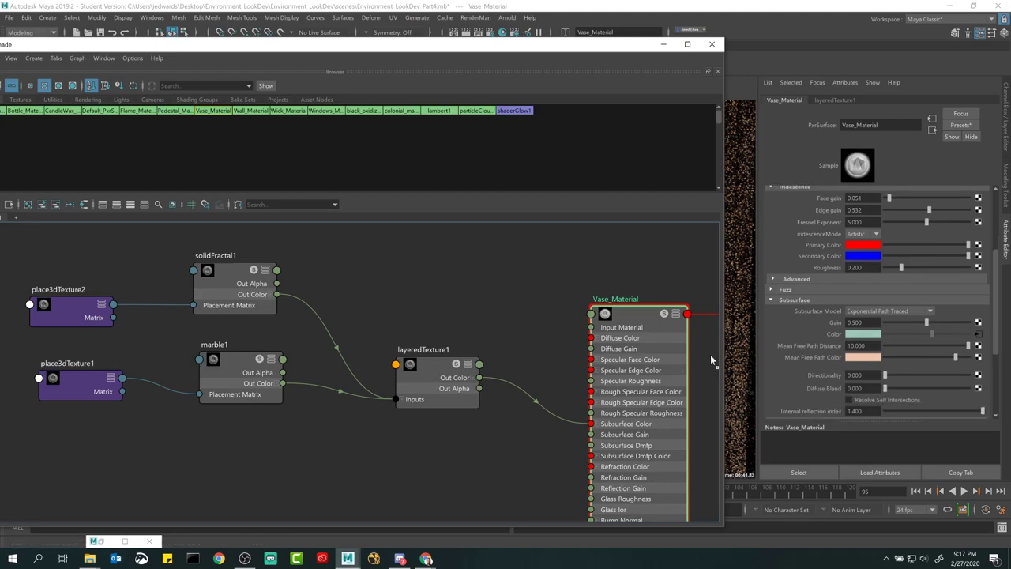
{"action": "middle_click_drag", "start_coordinate": [824, 354], "coordinate": [825, 354]}
{"action": "left_click", "coordinate": [663, 44]}
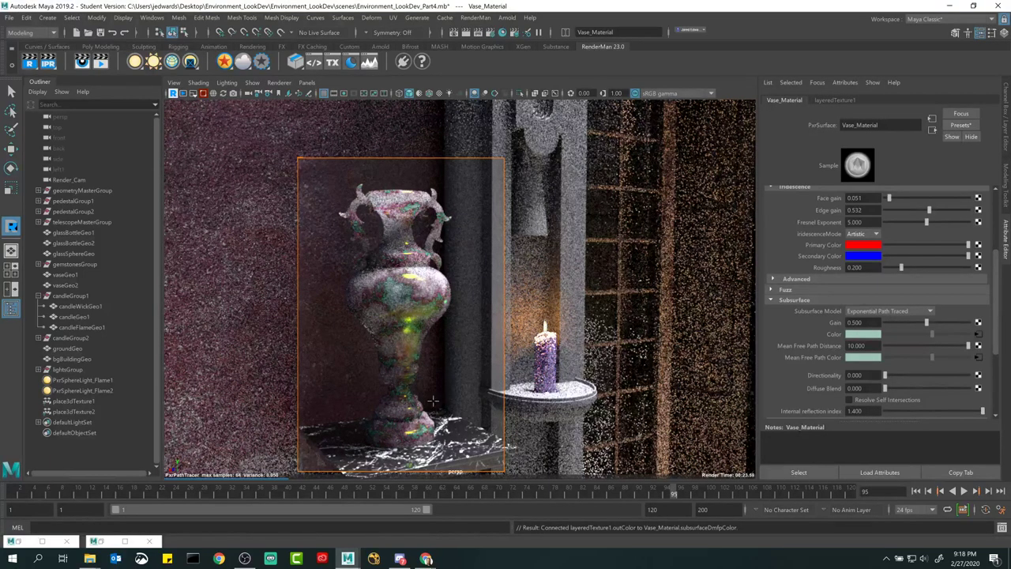
{"action": "left_click", "coordinate": [203, 93]}
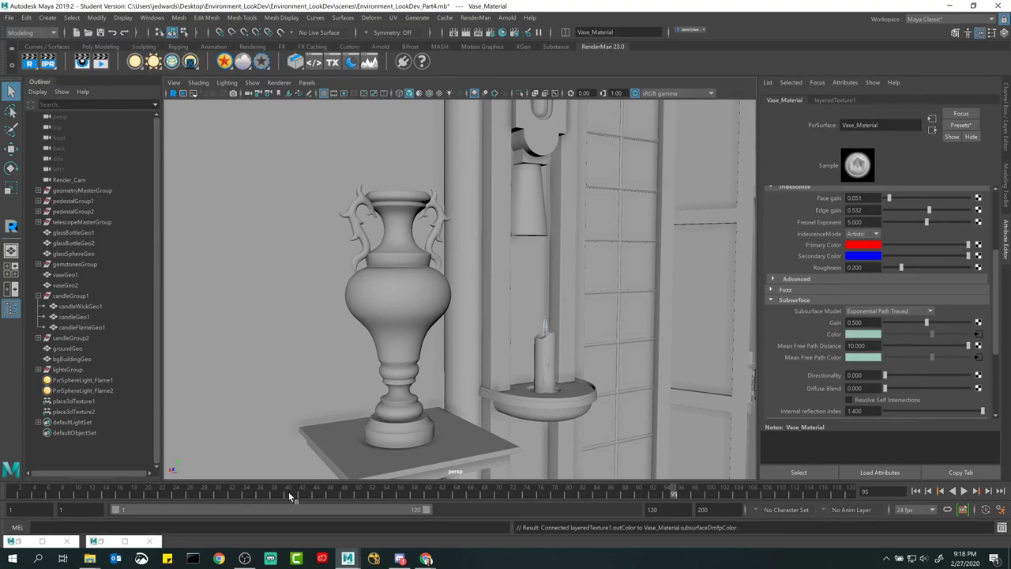
- Open the RenderMan Preset Browser and enlarge it at the upper right
{"action": "left_click", "coordinate": [351, 62]}
{"action": "left_click_drag", "start_coordinate": [357, 97], "coordinate": [748, 62]}
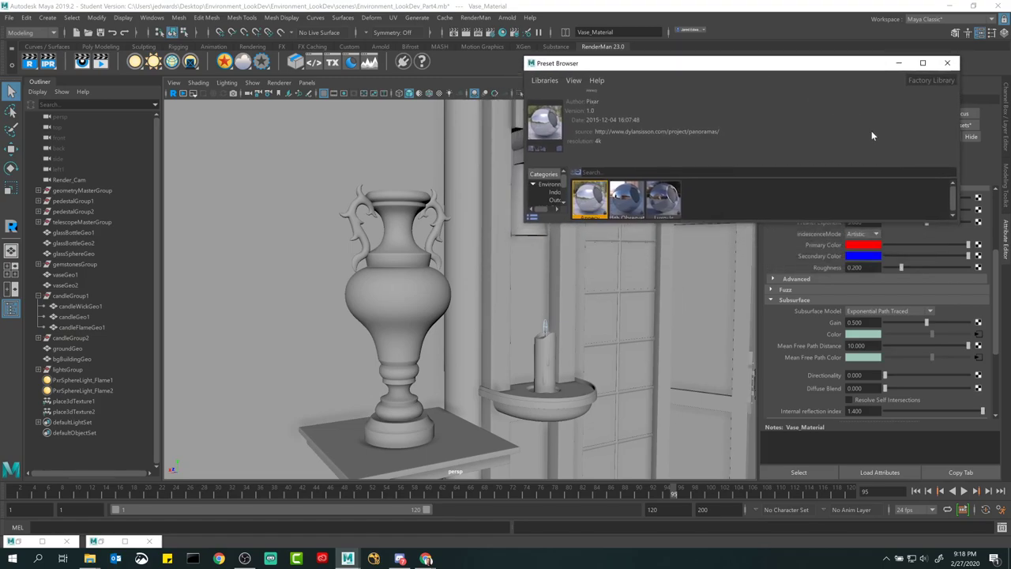
{"action": "left_click_drag", "start_coordinate": [960, 223], "coordinate": [863, 474]}
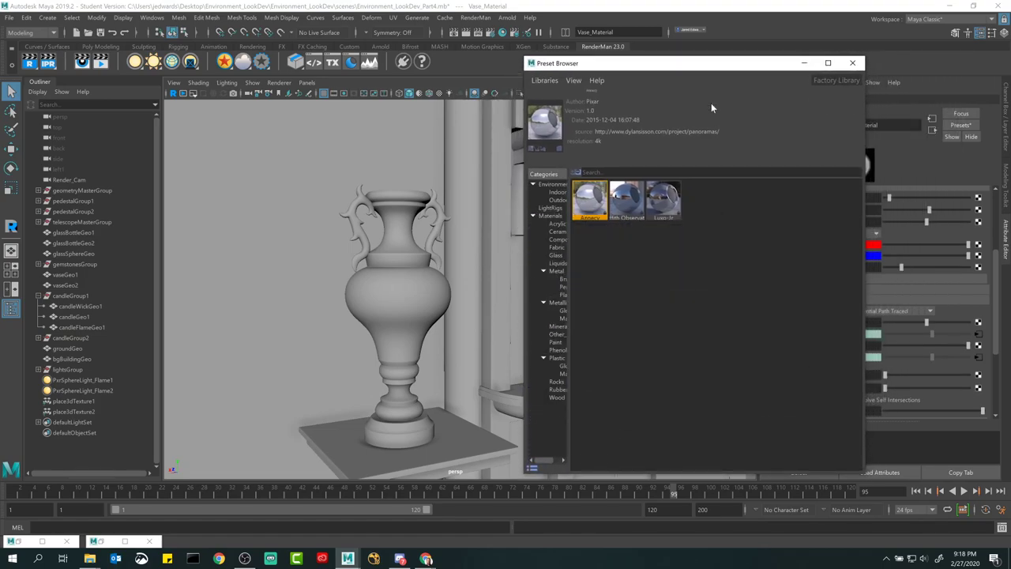
{"action": "left_click_drag", "start_coordinate": [698, 67], "coordinate": [772, 68]}
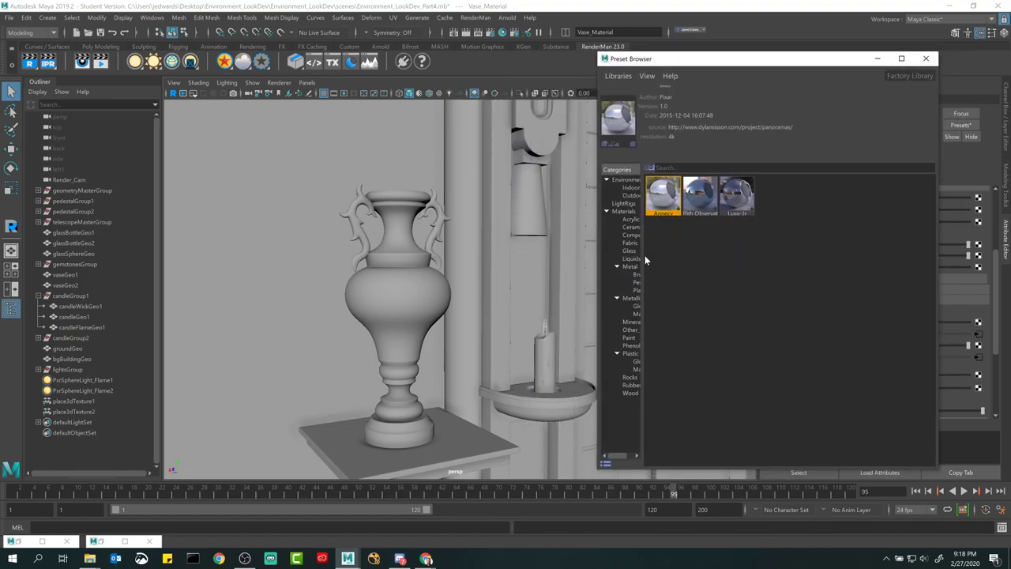
{"action": "left_click_drag", "start_coordinate": [644, 255], "coordinate": [713, 257]}
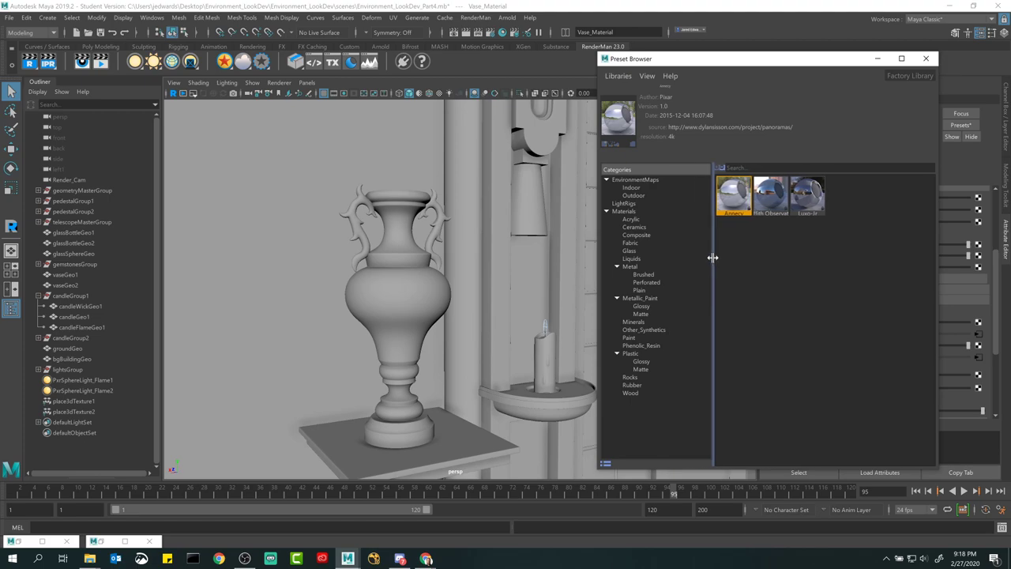
- Browse to the glossy Metallic_Paint presets and restore the UV Editor below the vase
{"action": "left_click", "coordinate": [638, 290]}
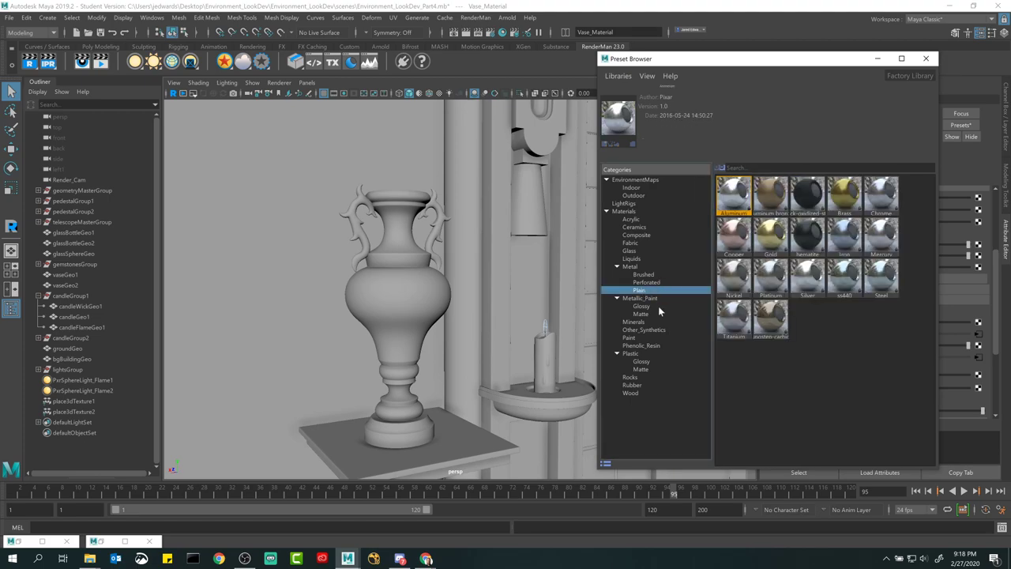
{"action": "left_click", "coordinate": [646, 314]}
{"action": "left_click", "coordinate": [646, 308]}
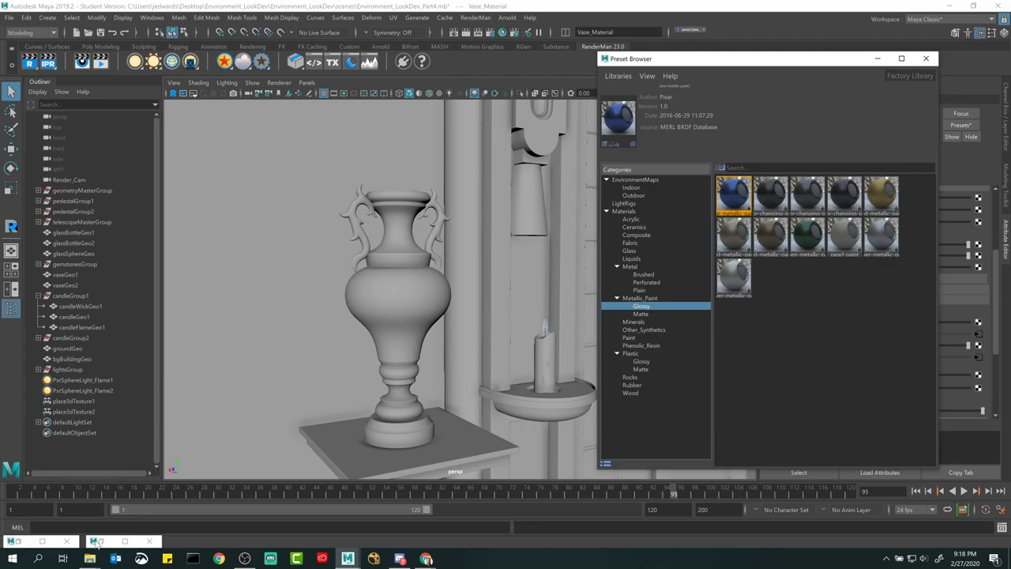
{"action": "left_click", "coordinate": [95, 543]}
{"action": "left_click_drag", "start_coordinate": [598, 50], "coordinate": [630, 407]}
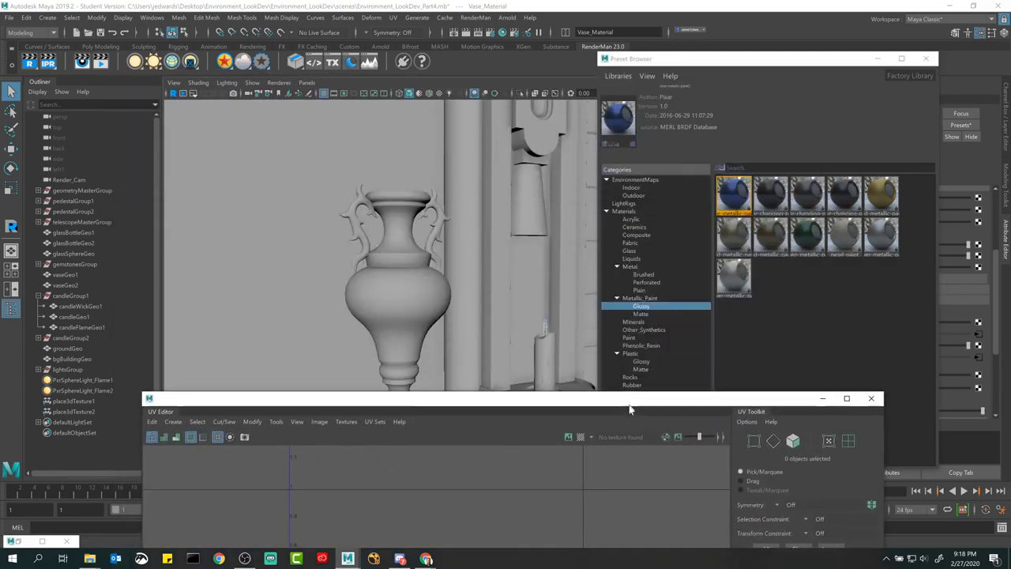
- Select vaseGeo2 and position the UV Editor over the viewport in UV Shell mode
{"action": "left_click", "coordinate": [385, 288]}
{"action": "left_click_drag", "start_coordinate": [469, 403], "coordinate": [470, 425]}
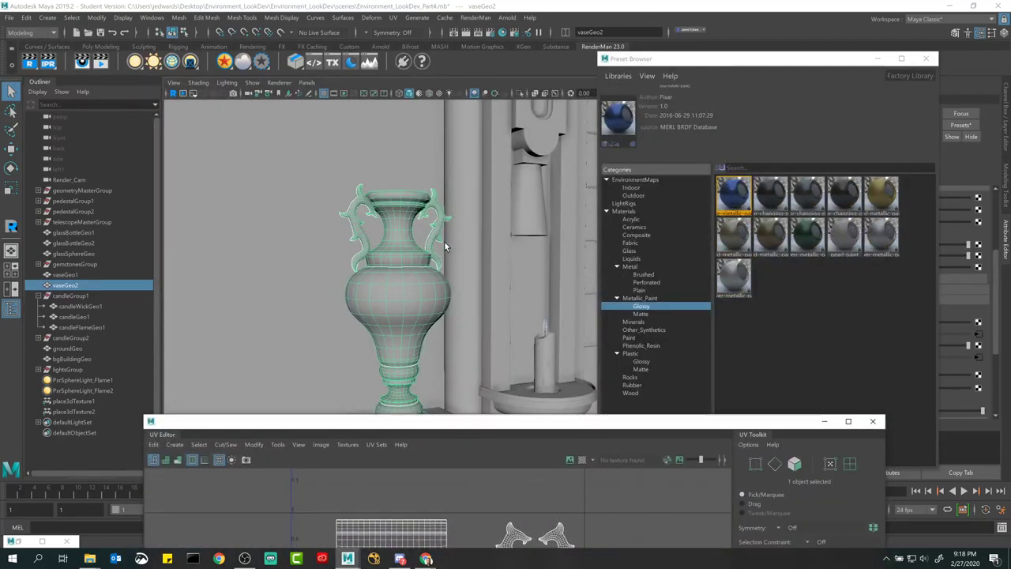
{"action": "left_click_drag", "start_coordinate": [437, 423], "coordinate": [480, 130]}
{"action": "left_click_drag", "start_coordinate": [555, 130], "coordinate": [701, 87]}
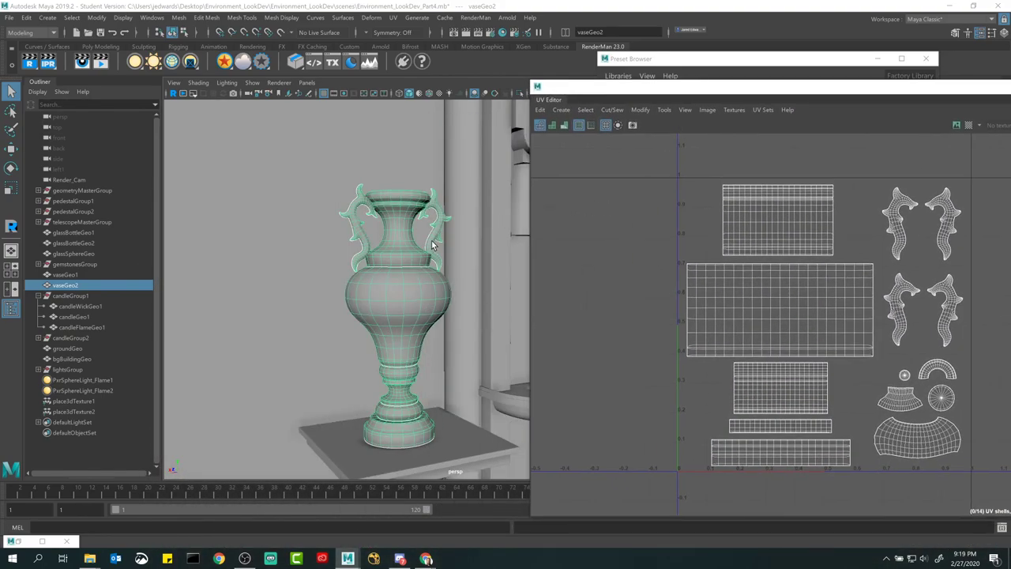
{"action": "middle_click_drag", "start_coordinate": [664, 384], "coordinate": [632, 330], "text": "alt"}
{"action": "right_click_drag", "start_coordinate": [639, 240], "coordinate": [619, 228]}
- Pick through the UV shells and select the bottom band faces, vaseGeo2.f[200:219]
{"action": "left_click", "coordinate": [706, 175]}
{"action": "middle_click_drag", "start_coordinate": [706, 176], "coordinate": [679, 280], "text": "alt"}
{"action": "left_click", "coordinate": [655, 268]}
{"action": "left_click", "coordinate": [679, 256]}
{"action": "middle_click_drag", "start_coordinate": [592, 299], "coordinate": [601, 193], "text": "alt"}
{"action": "left_click", "coordinate": [601, 194]}
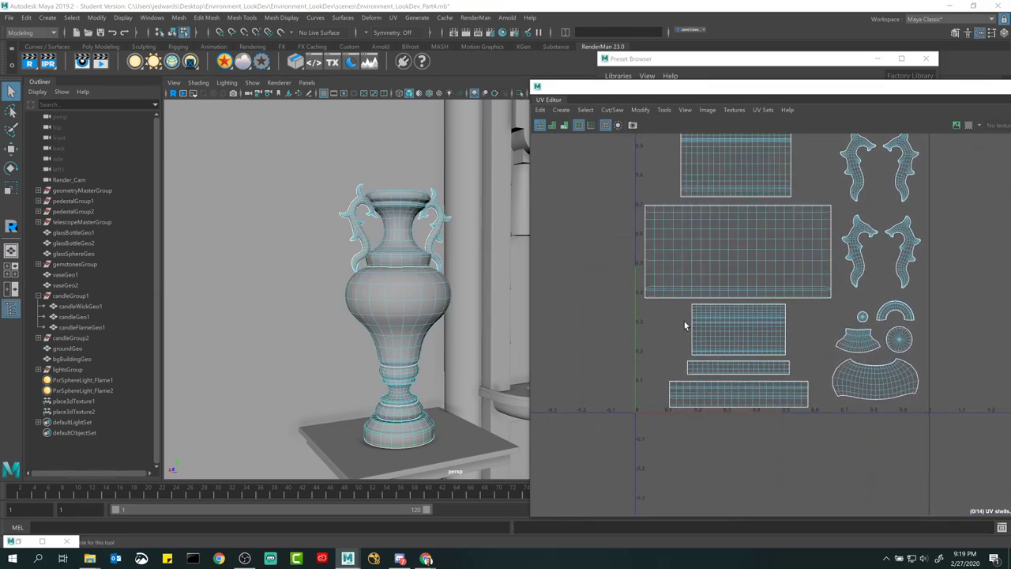
{"action": "left_click", "coordinate": [710, 323]}
{"action": "left_click", "coordinate": [703, 365]}
{"action": "left_click", "coordinate": [694, 404]}
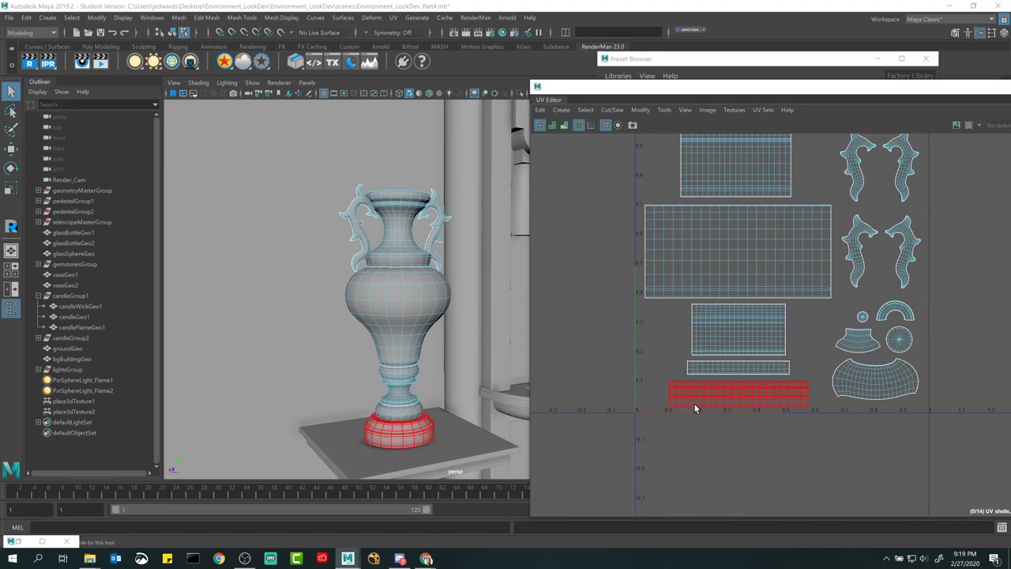
{"action": "left_click", "coordinate": [640, 408]}
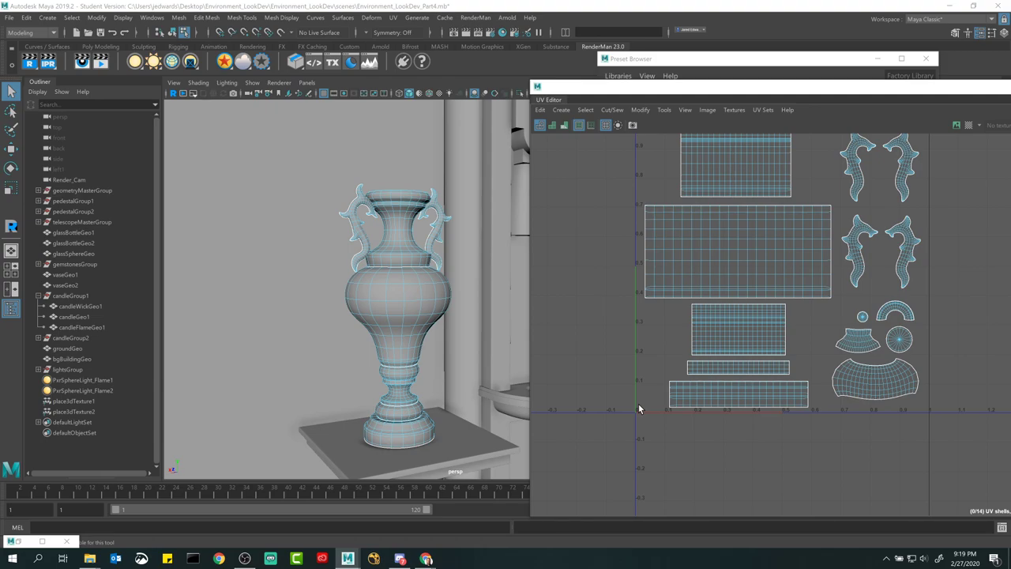
{"action": "left_click", "coordinate": [707, 398]}
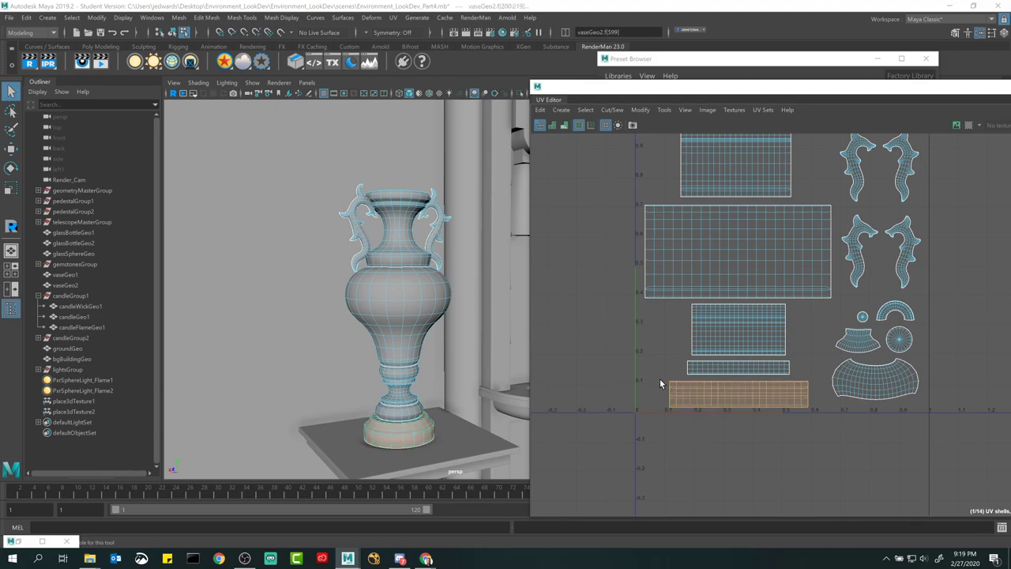
- Reselect the bottom band shell and move the UV Editor down to reveal the Preset Browser
{"action": "middle_click_drag", "start_coordinate": [650, 303], "coordinate": [639, 389], "text": "alt"}
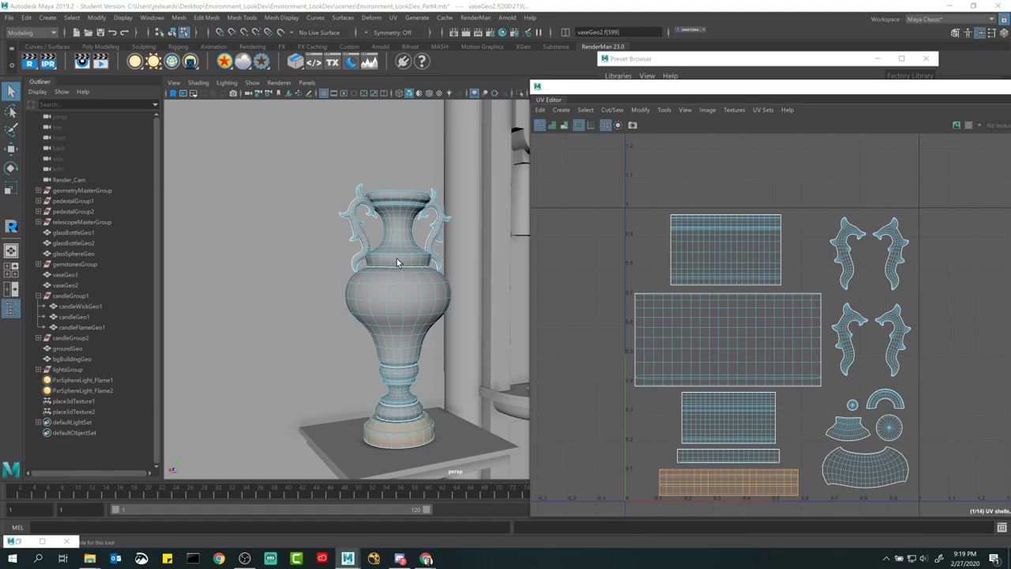
{"action": "scroll", "coordinate": [618, 241], "scroll_direction": "up", "scroll_amount": 3}
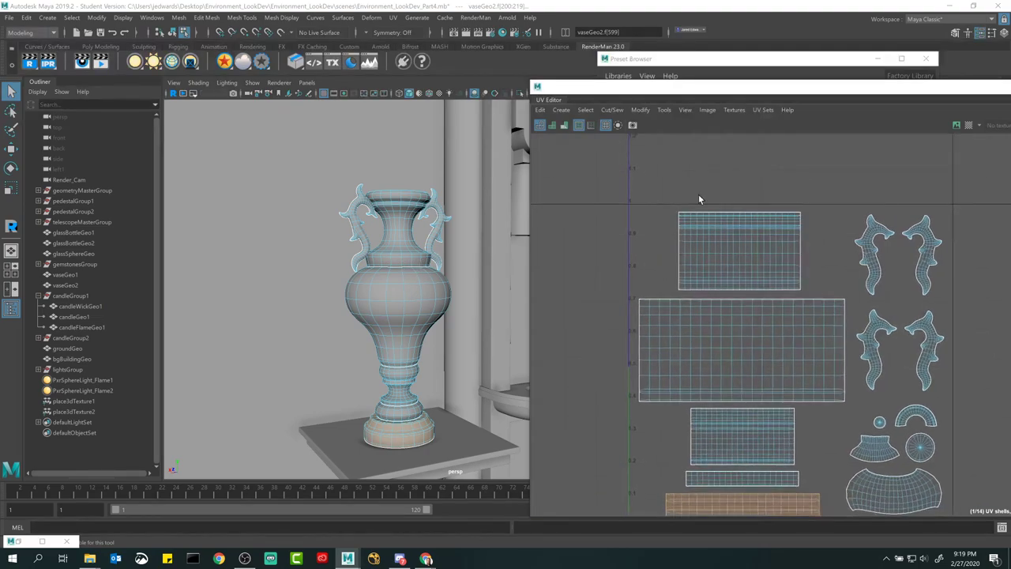
{"action": "left_click_drag", "start_coordinate": [676, 93], "coordinate": [547, 66]}
{"action": "left_click", "coordinate": [541, 297]}
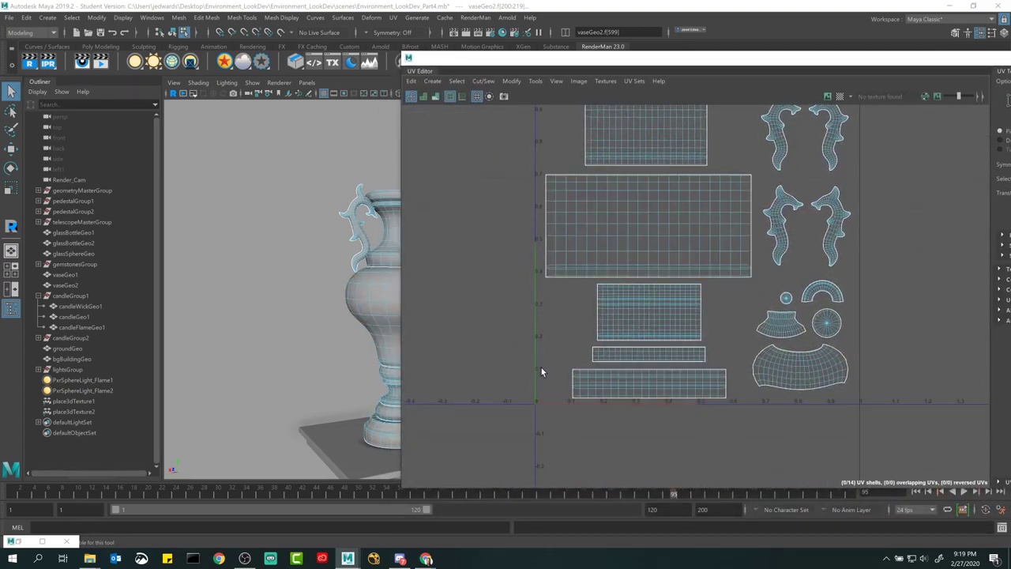
{"action": "left_click", "coordinate": [604, 383]}
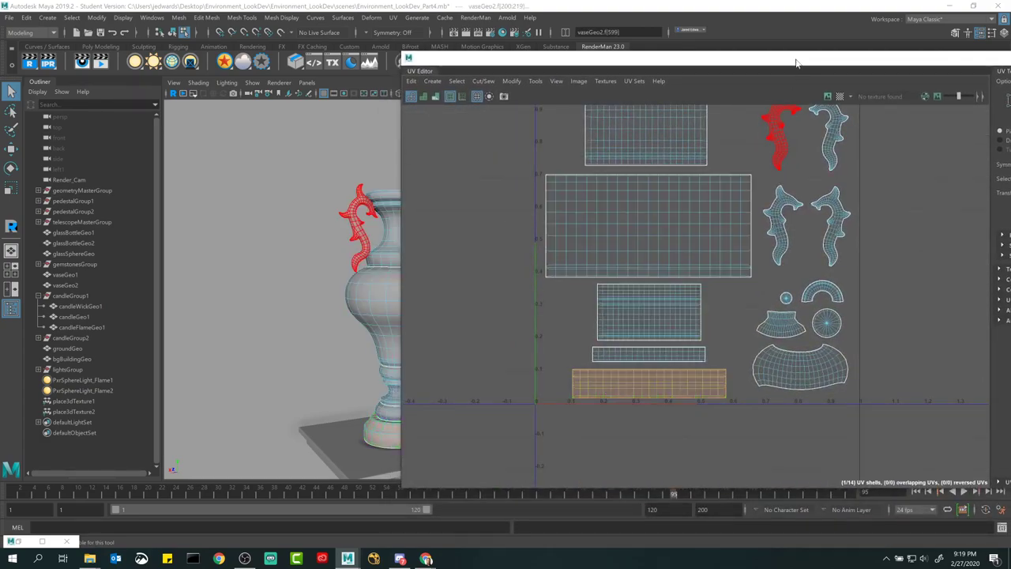
{"action": "left_click_drag", "start_coordinate": [773, 64], "coordinate": [685, 439]}
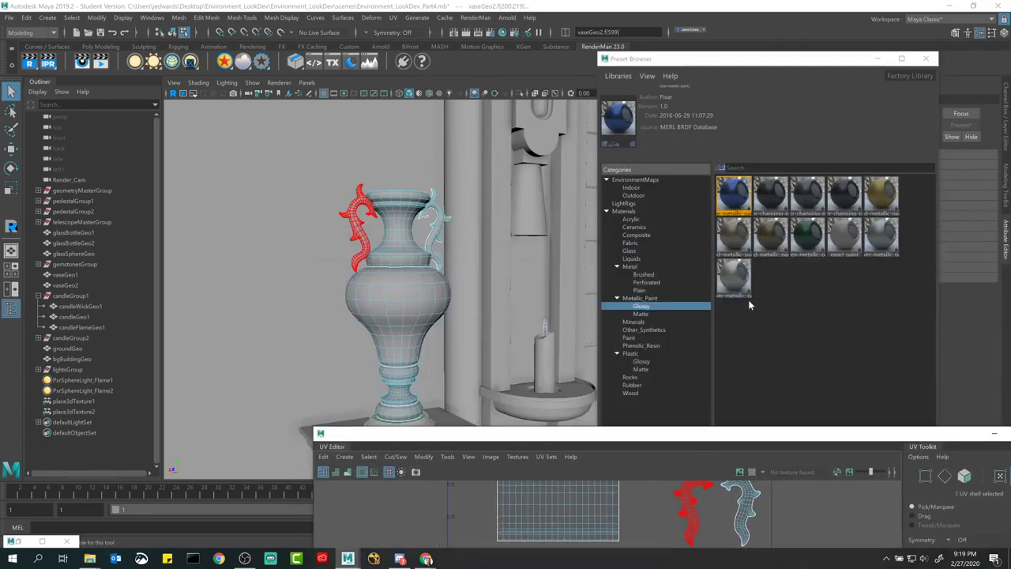
- Import and assign the green glossy metallic paint preset to the bottom band, then close the Preset Browser
{"action": "right_click", "coordinate": [806, 238]}
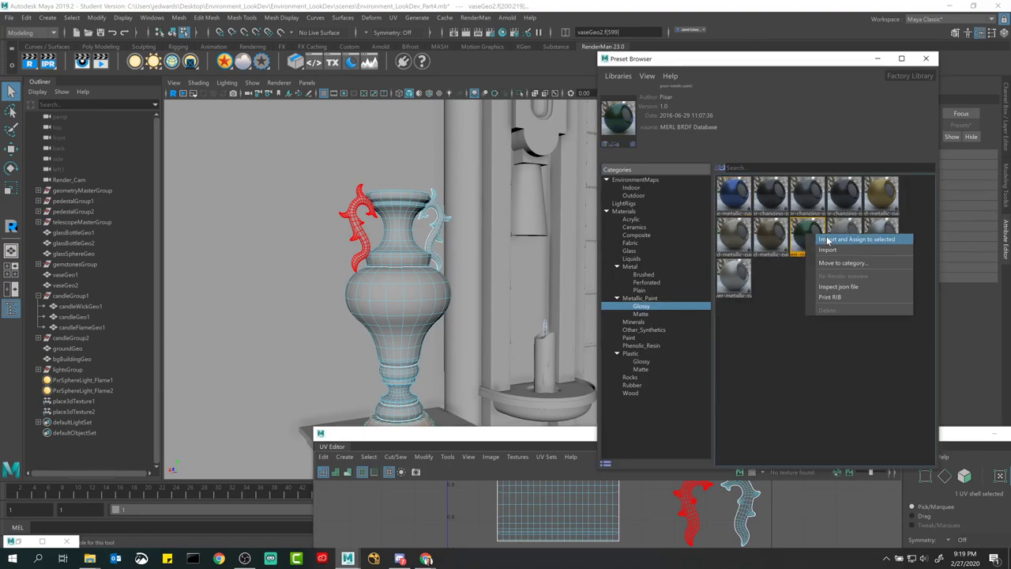
{"action": "left_click", "coordinate": [827, 239]}
{"action": "left_click", "coordinate": [65, 284]}
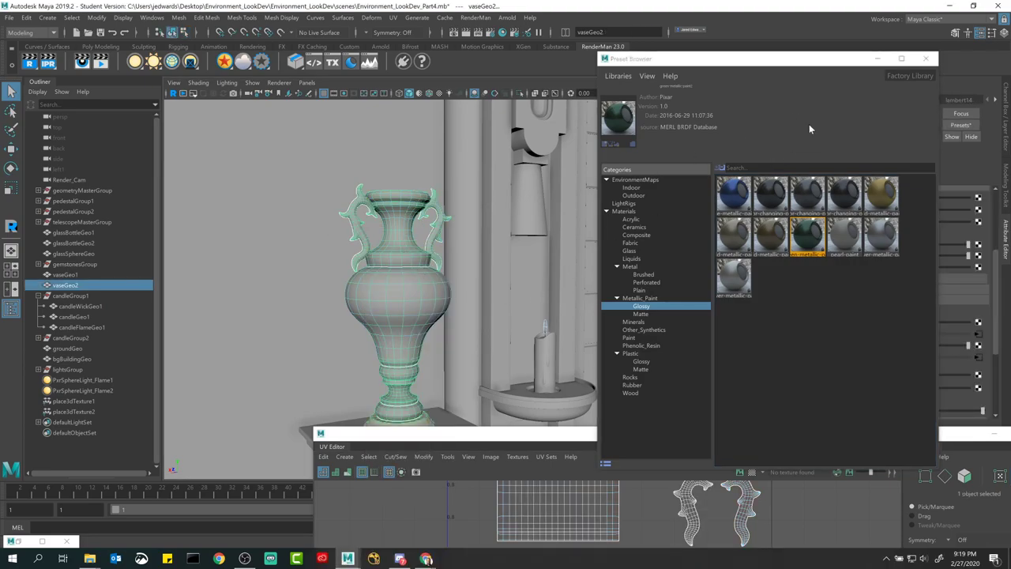
{"action": "left_click", "coordinate": [925, 58]}
{"action": "left_click_drag", "start_coordinate": [584, 437], "coordinate": [767, 89]}
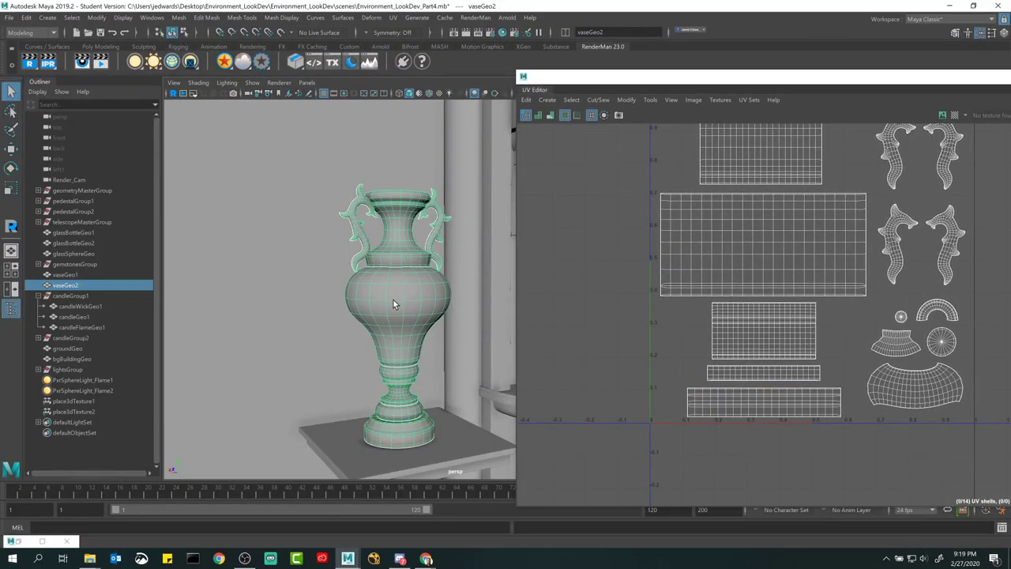
- Box-select the band faces at the base of the vase neck in the UV layout
{"action": "mouse_move", "coordinate": [414, 246]}
{"action": "right_mouse_down", "text": "alt"}
{"action": "mouse_move", "coordinate": [577, 321]}
{"action": "mouse_move", "coordinate": [395, 282]}
{"action": "mouse_move", "coordinate": [412, 250]}
{"action": "right_mouse_up", "text": "alt"}
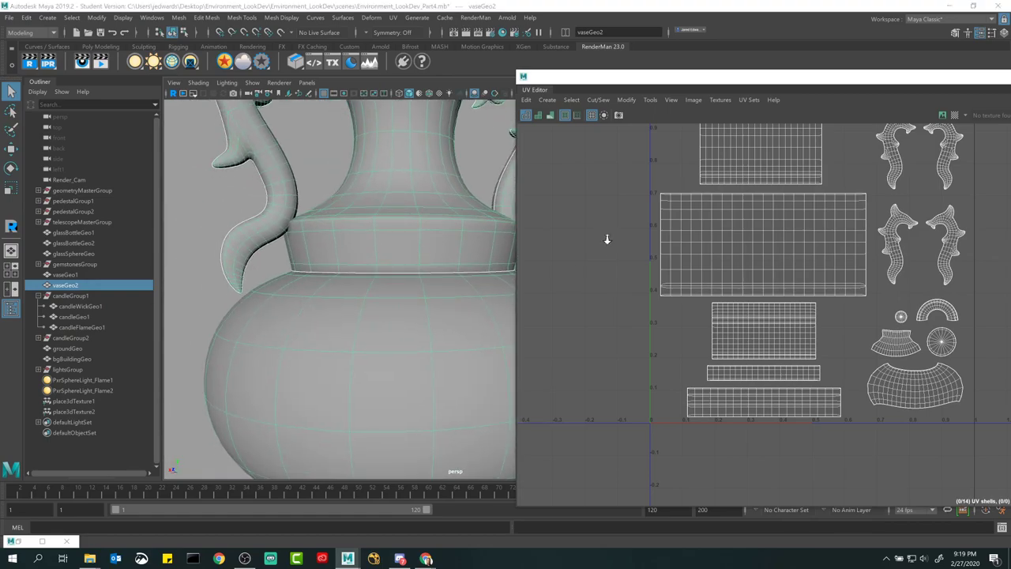
{"action": "scroll", "coordinate": [607, 332], "scroll_direction": "up", "scroll_amount": 2}
{"action": "right_click", "coordinate": [669, 301]}
{"action": "left_click", "coordinate": [669, 356]}
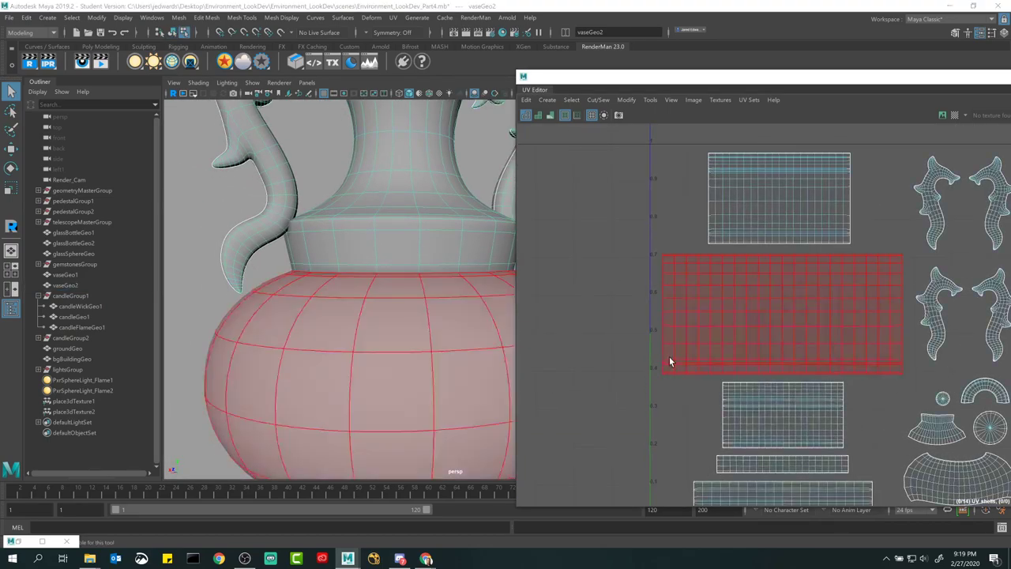
{"action": "scroll", "coordinate": [717, 222], "scroll_direction": "up", "scroll_amount": 5}
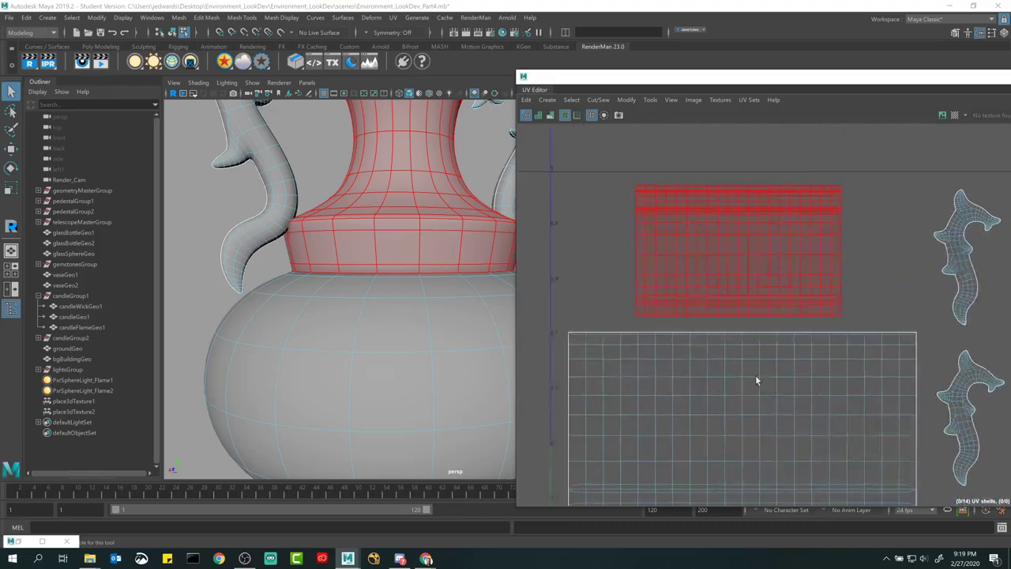
{"action": "right_click_drag", "start_coordinate": [562, 282], "coordinate": [564, 308]}
{"action": "left_click_drag", "start_coordinate": [570, 286], "coordinate": [965, 310]}
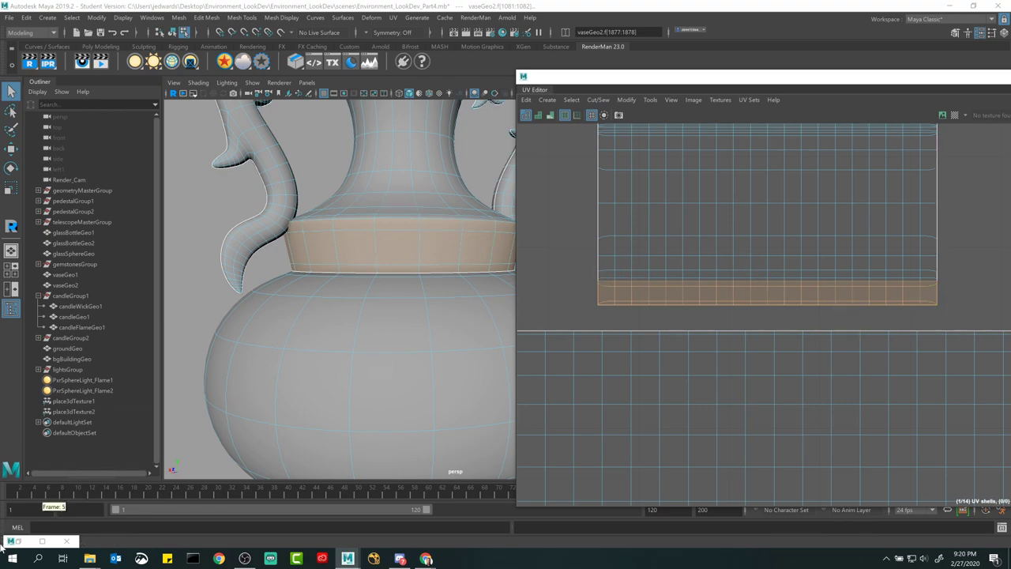
{"action": "left_click", "coordinate": [566, 261]}
{"action": "right_click", "coordinate": [566, 260]}
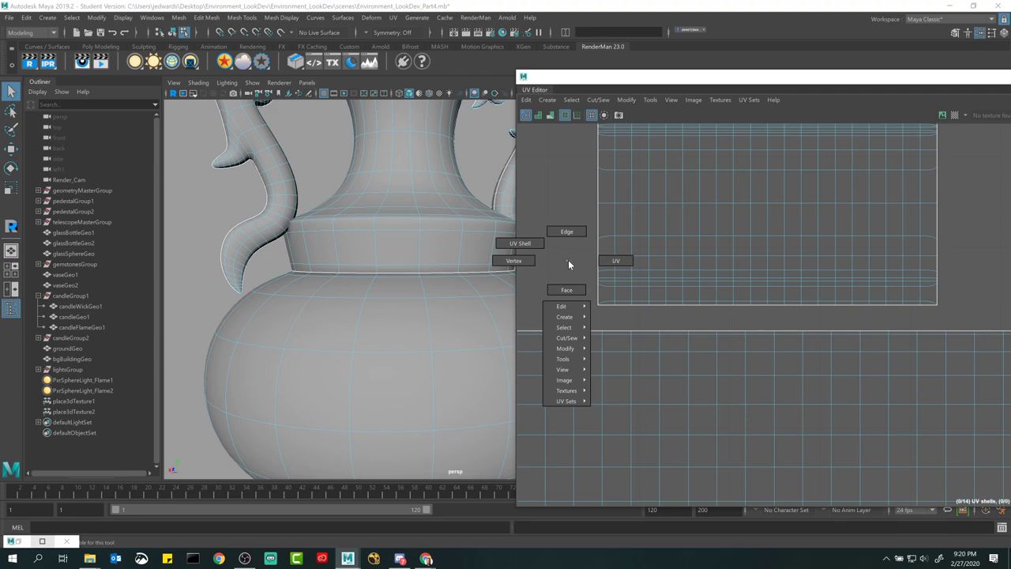
{"action": "left_click", "coordinate": [582, 289]}
{"action": "left_click_drag", "start_coordinate": [583, 287], "coordinate": [947, 311]}
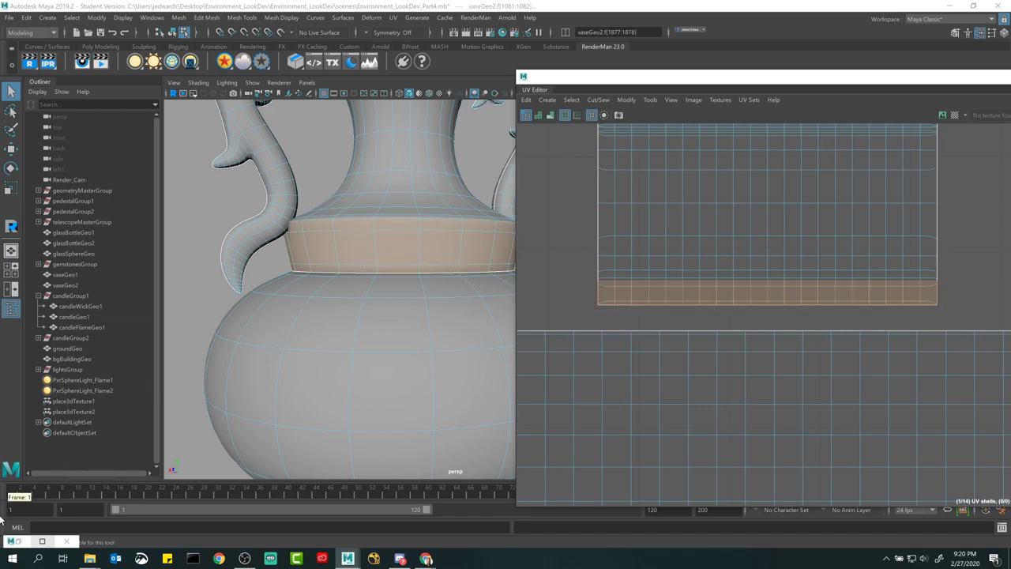
- Assign green_metallic_paint2 from Hypershade to the selected band faces
{"action": "left_click", "coordinate": [16, 541]}
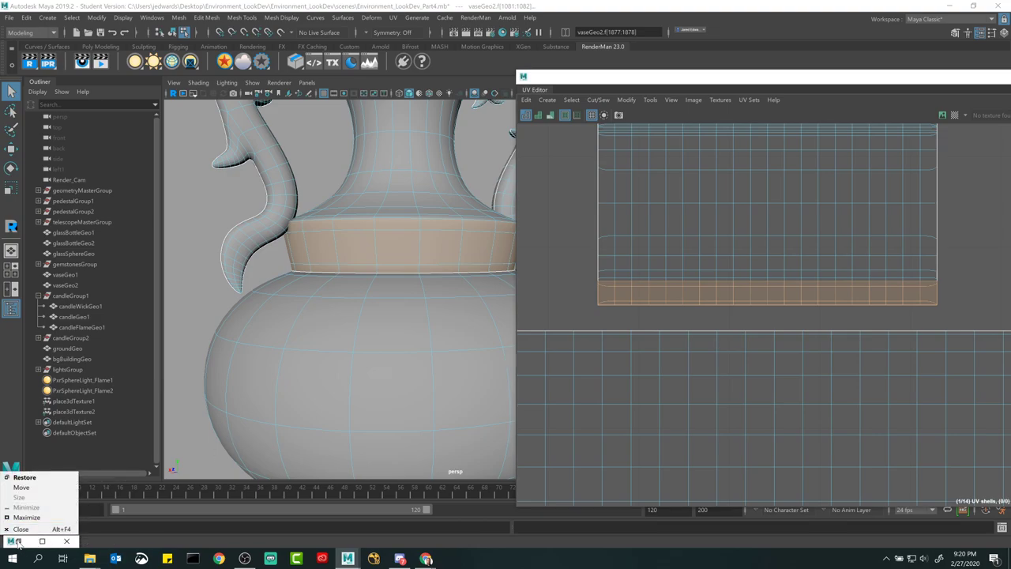
{"action": "left_click", "coordinate": [23, 477]}
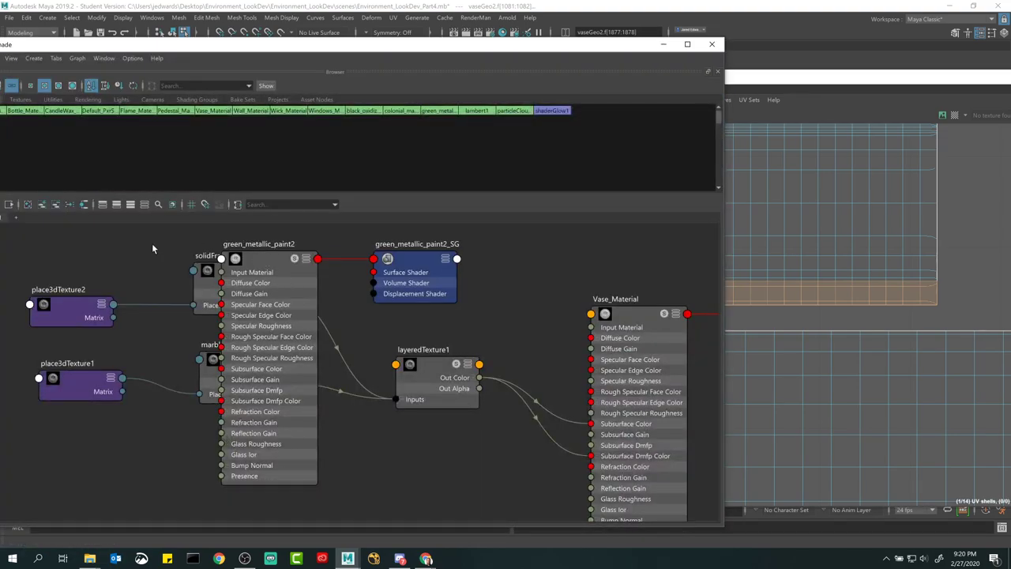
{"action": "right_click", "coordinate": [271, 259]}
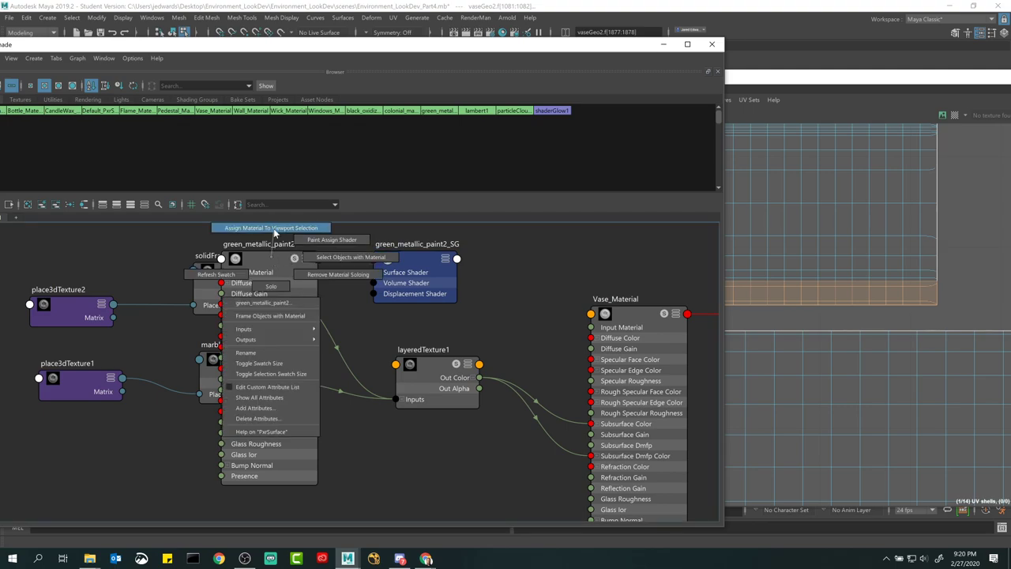
{"action": "left_click", "coordinate": [272, 227]}
{"action": "left_click", "coordinate": [662, 44]}
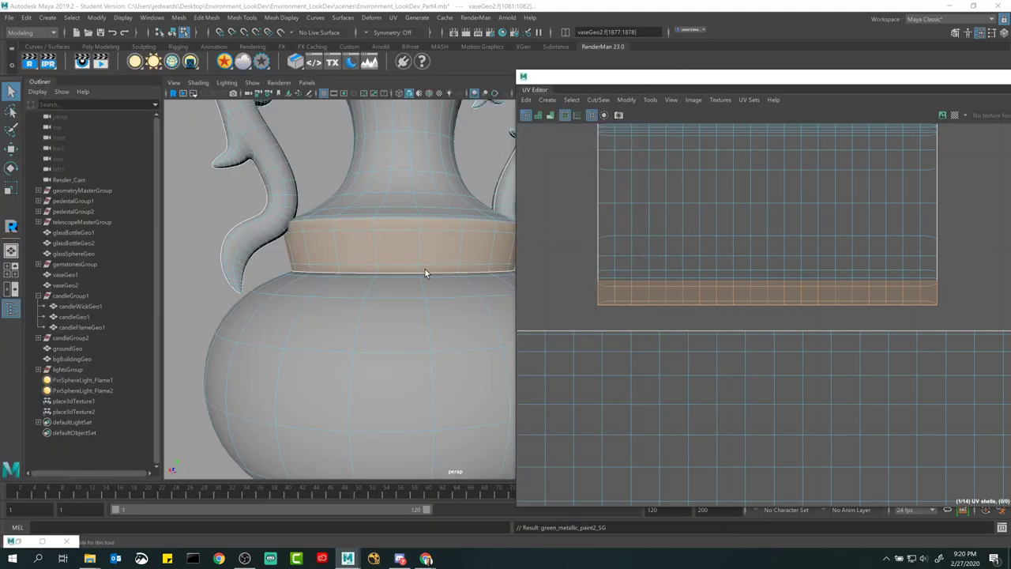
- Select the top rows of faces forming the vase rim in the UV layout
{"action": "middle_click_drag", "start_coordinate": [387, 192], "coordinate": [384, 250], "text": "alt"}
{"action": "scroll", "coordinate": [383, 251], "scroll_direction": "down", "scroll_amount": 3}
{"action": "scroll", "coordinate": [395, 239], "scroll_direction": "down", "scroll_amount": 2}
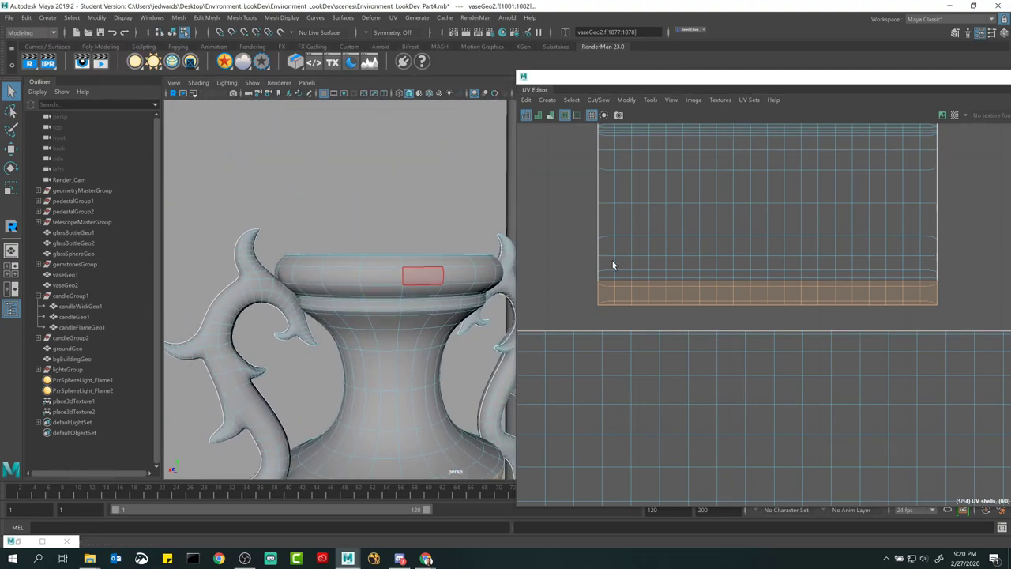
{"action": "scroll", "coordinate": [671, 216], "scroll_direction": "down", "scroll_amount": 2}
{"action": "middle_click_drag", "start_coordinate": [670, 217], "coordinate": [674, 360], "text": "alt"}
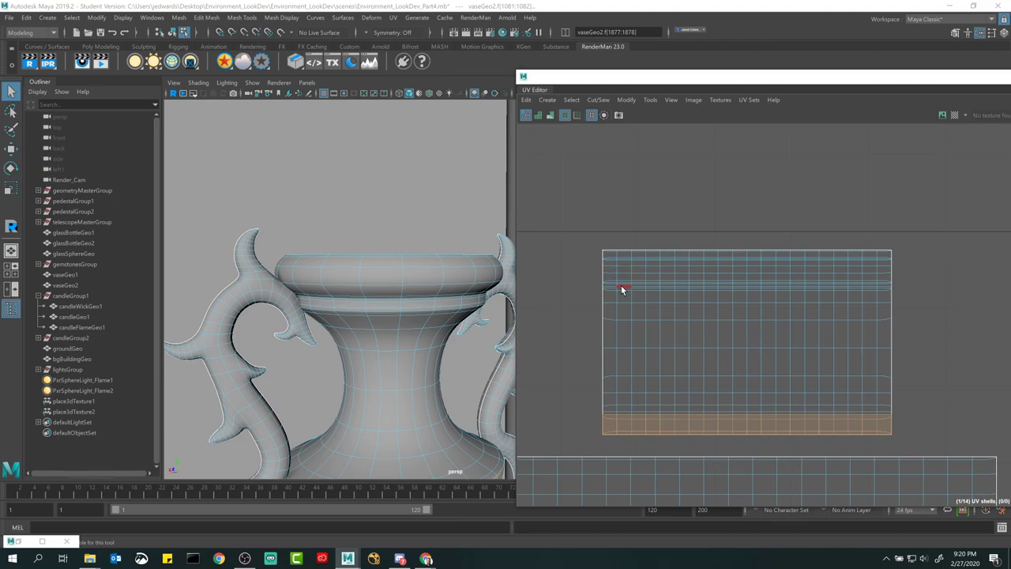
{"action": "left_click_drag", "start_coordinate": [589, 284], "coordinate": [924, 289]}
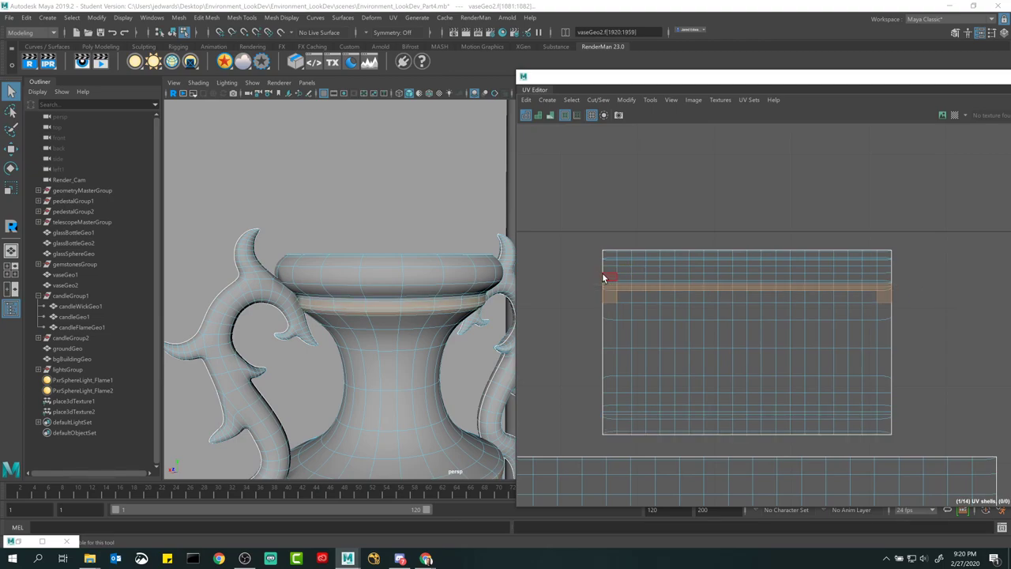
{"action": "left_click_drag", "start_coordinate": [570, 243], "coordinate": [916, 280]}
{"action": "left_click_drag", "start_coordinate": [207, 274], "coordinate": [250, 295], "text": "alt"}
{"action": "mouse_move", "coordinate": [250, 295]}
{"action": "middle_mouse_down", "text": "alt"}
{"action": "mouse_move", "coordinate": [293, 327]}
{"action": "mouse_move", "coordinate": [243, 300]}
{"action": "middle_mouse_up", "text": "alt"}
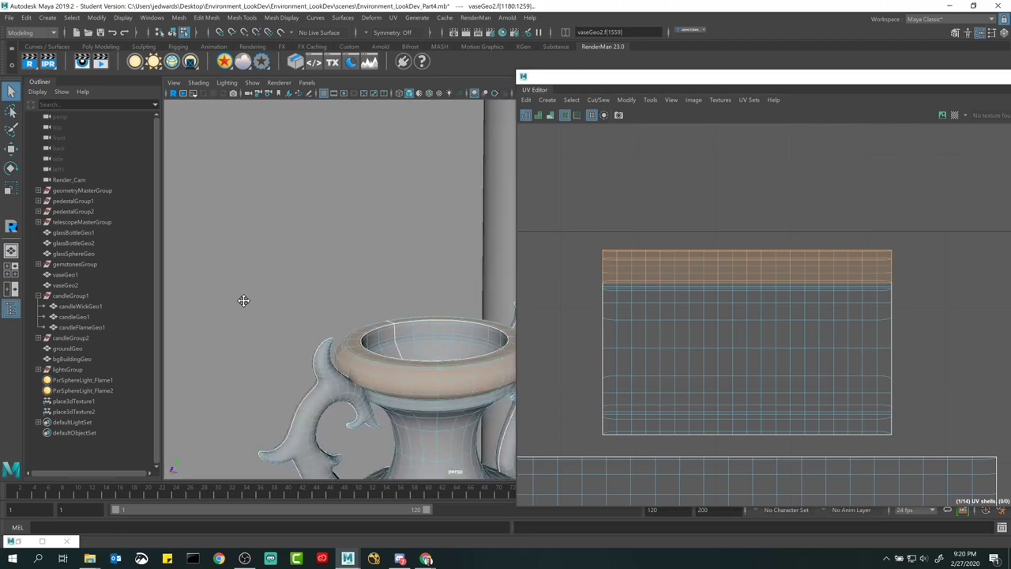
{"action": "scroll", "coordinate": [713, 330], "scroll_direction": "up", "scroll_amount": 2}
{"action": "scroll", "coordinate": [805, 323], "scroll_direction": "up", "scroll_amount": 3}
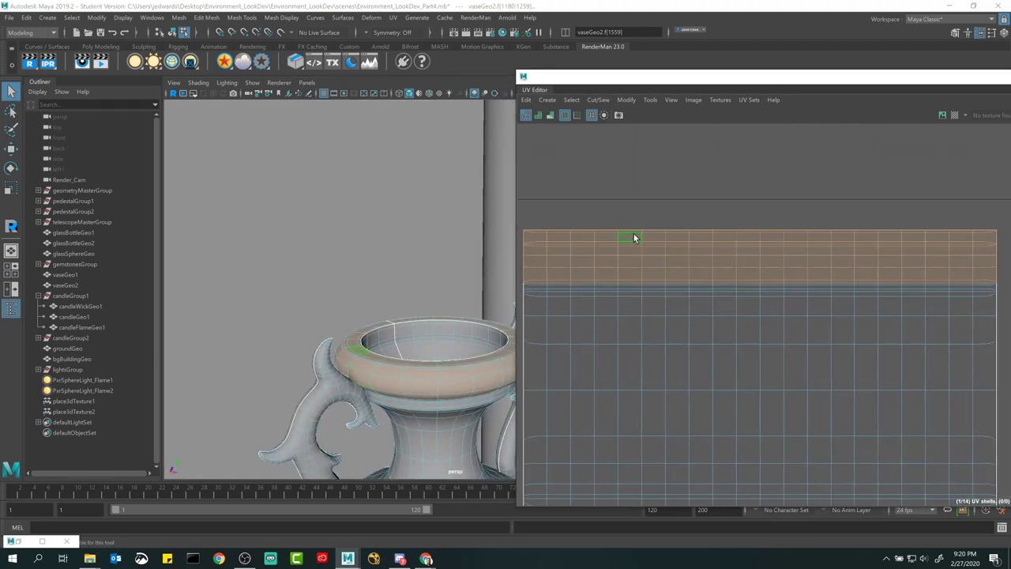
{"action": "scroll", "coordinate": [600, 223], "scroll_direction": "down", "scroll_amount": 2}
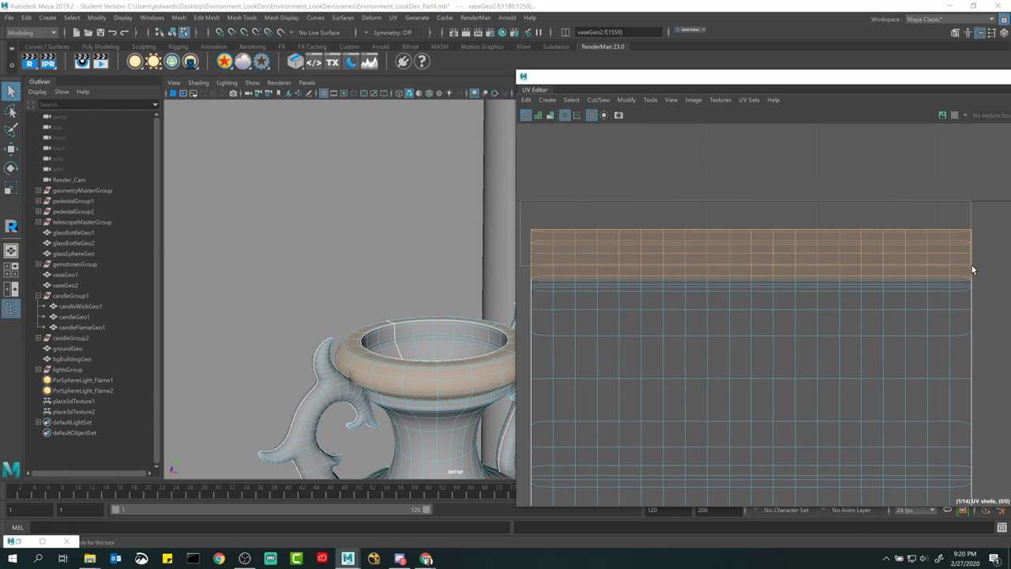
{"action": "middle_click_drag", "start_coordinate": [211, 249], "coordinate": [196, 195], "text": "alt"}
{"action": "left_click_drag", "start_coordinate": [522, 198], "coordinate": [1000, 280]}
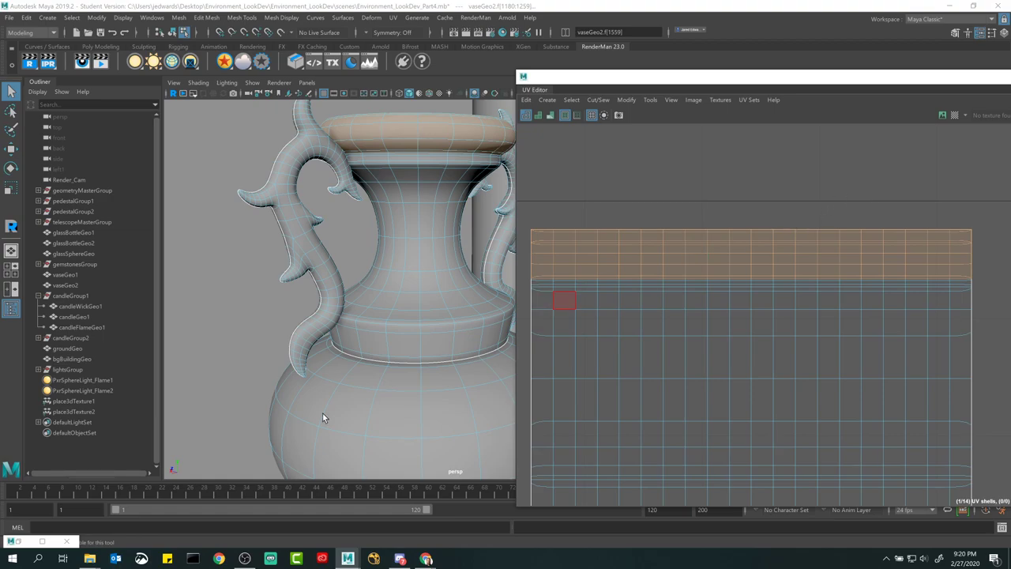
- Assign green_metallic_paint2 to the rim faces, vaseGeo2.f[1180:1259], and clear the selection
{"action": "left_click", "coordinate": [42, 542]}
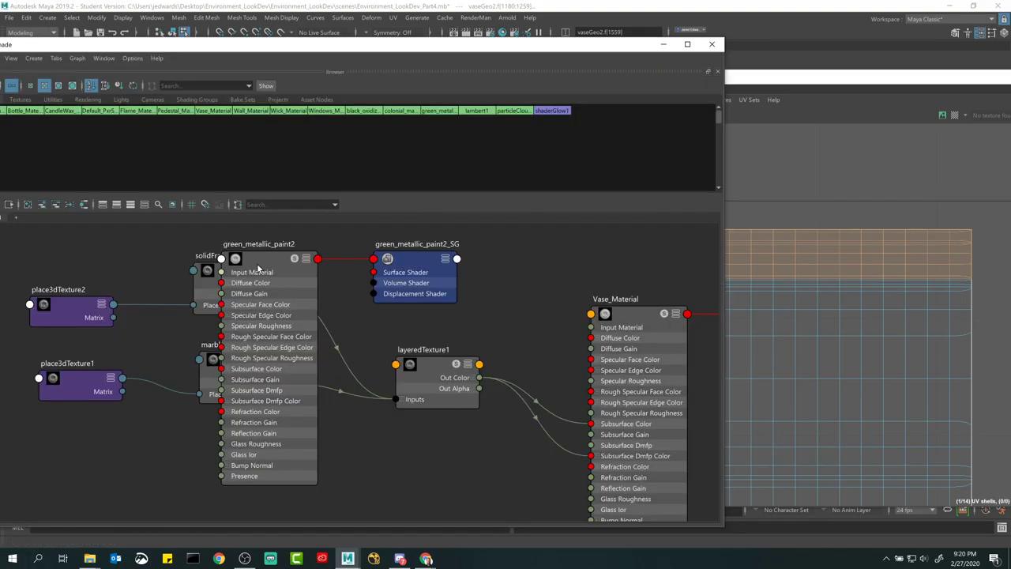
{"action": "right_click_drag", "start_coordinate": [258, 269], "coordinate": [267, 228]}
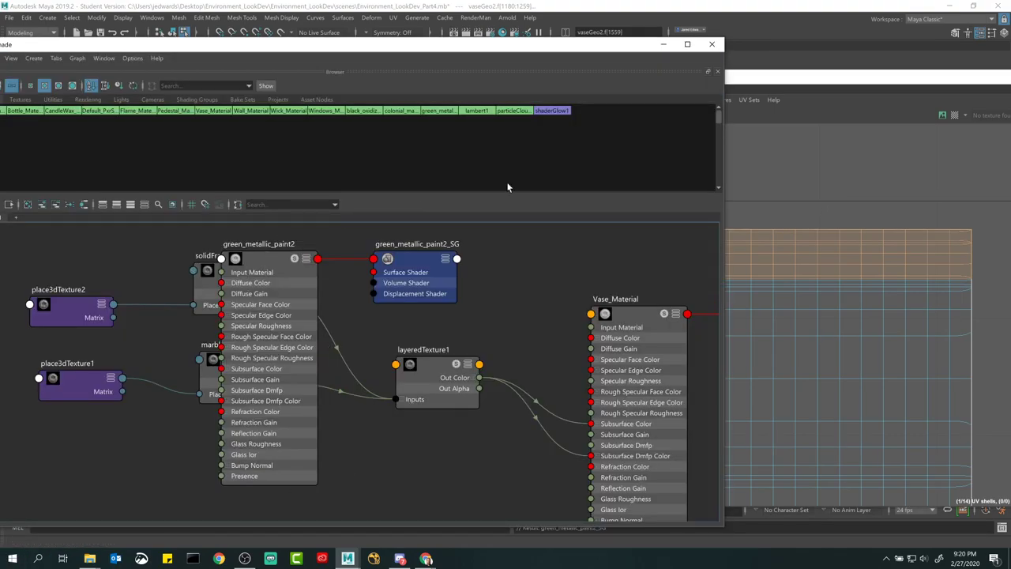
{"action": "left_click", "coordinate": [662, 44]}
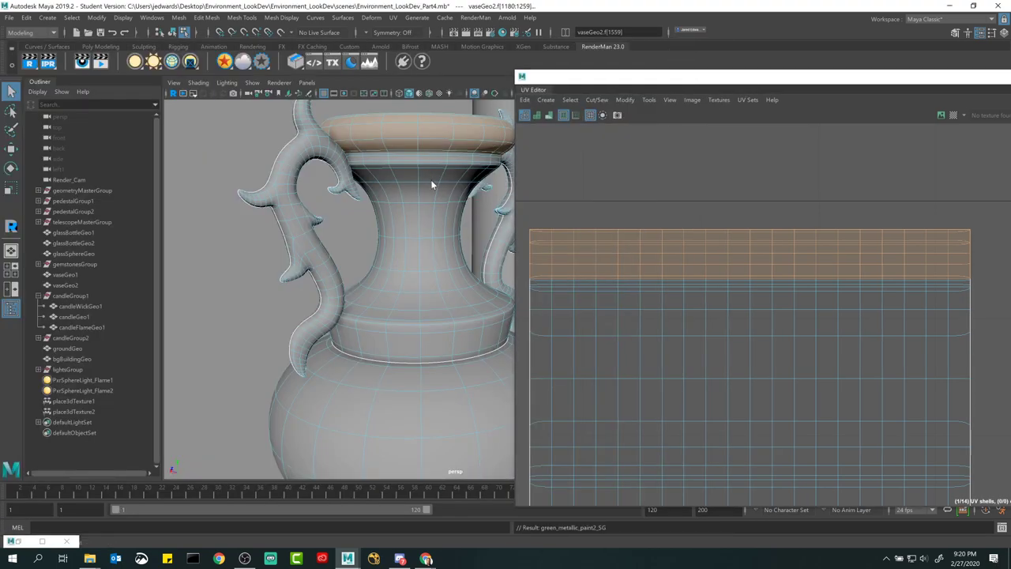
{"action": "left_click", "coordinate": [407, 209]}
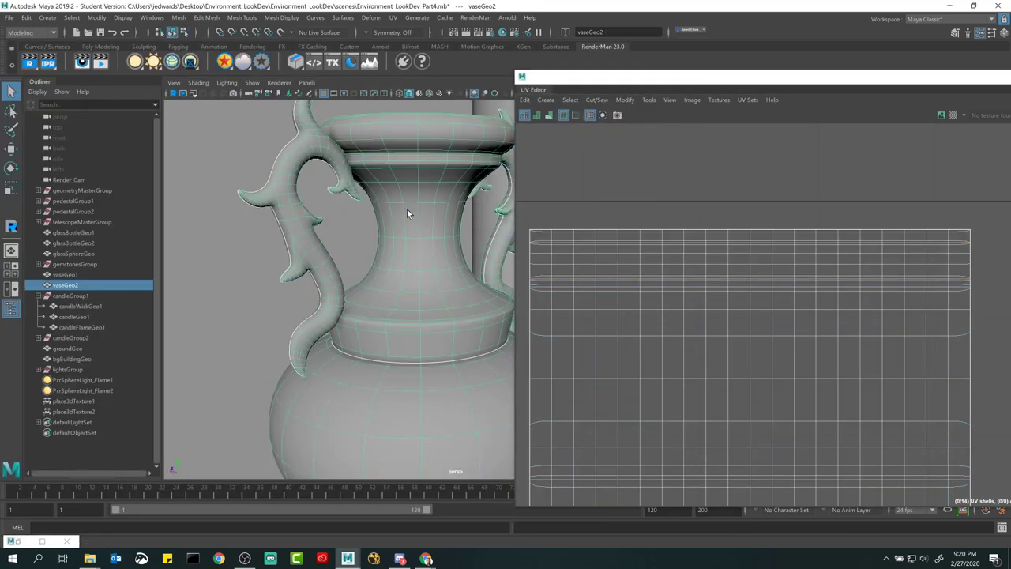
- Close the UV Editor window
{"action": "left_click_drag", "start_coordinate": [802, 89], "coordinate": [576, 108]}
{"action": "left_click_drag", "start_coordinate": [857, 111], "coordinate": [742, 111]}
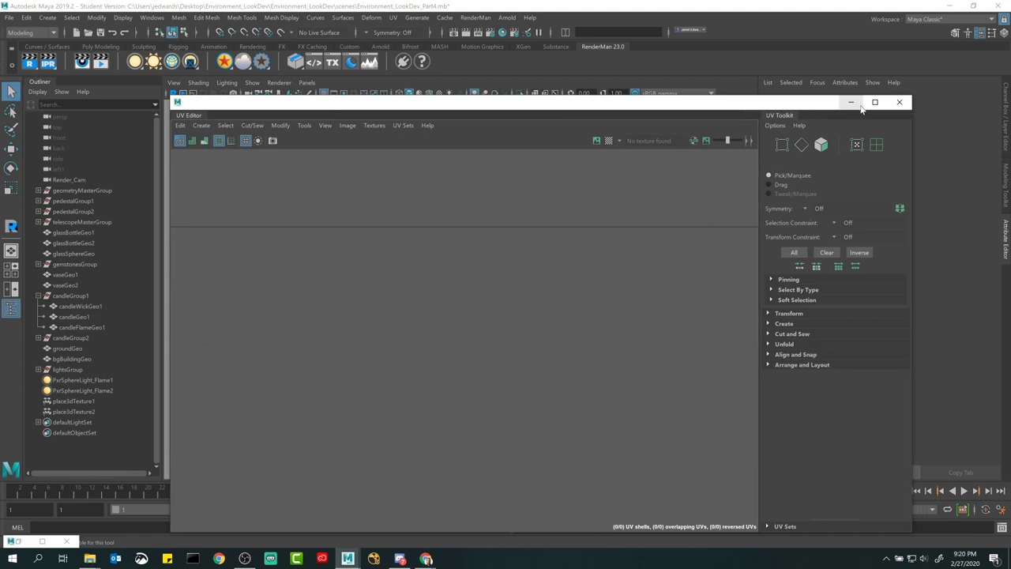
{"action": "left_click", "coordinate": [894, 102]}
- Preview the green-banded vase, pedestal and candle in RenderMan IPR, then stop it
{"action": "scroll", "coordinate": [317, 222], "scroll_direction": "down", "scroll_amount": 3}
{"action": "left_click_drag", "start_coordinate": [317, 221], "coordinate": [209, 111], "text": "alt"}
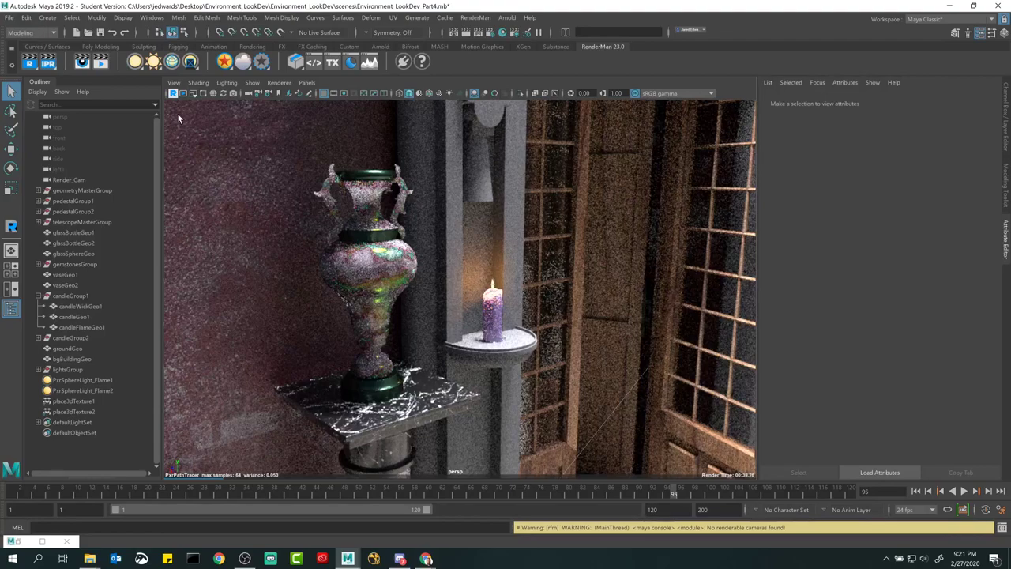
{"action": "left_click", "coordinate": [173, 93]}
{"action": "mouse_move", "coordinate": [465, 465]}
{"action": "left_mouse_down", "text": "alt"}
{"action": "mouse_move", "coordinate": [321, 403]}
{"action": "mouse_move", "coordinate": [365, 313]}
{"action": "left_mouse_up", "text": "alt"}
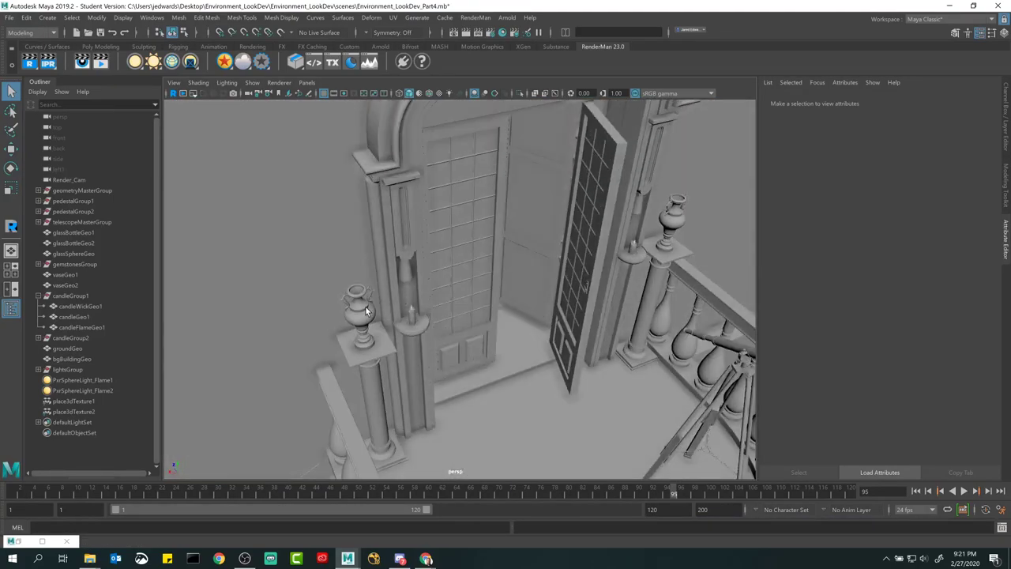
- Delete the old vase vaseGeo1
{"action": "left_click", "coordinate": [673, 219]}
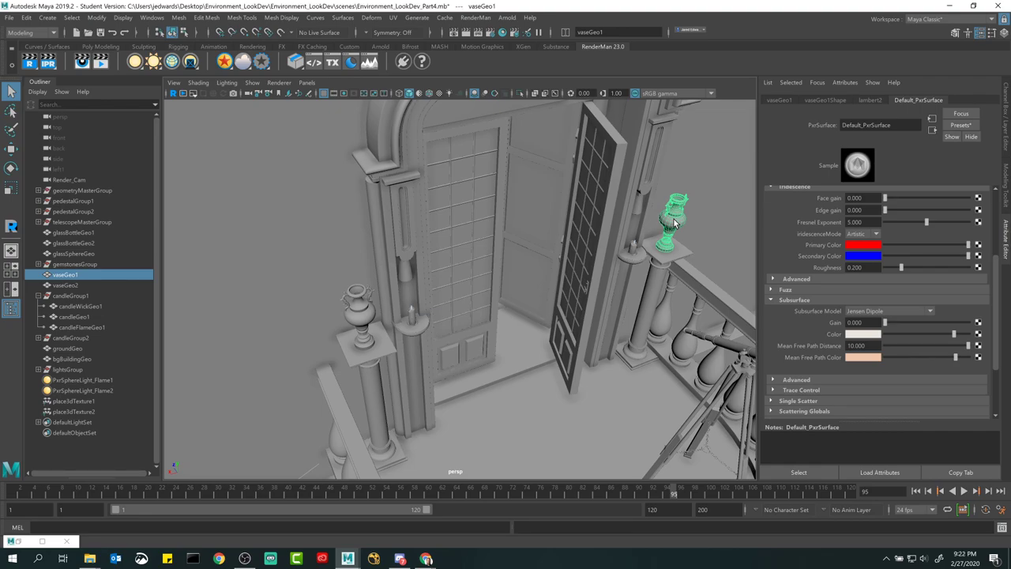
{"action": "left_click_drag", "start_coordinate": [674, 223], "coordinate": [670, 229], "text": "alt"}
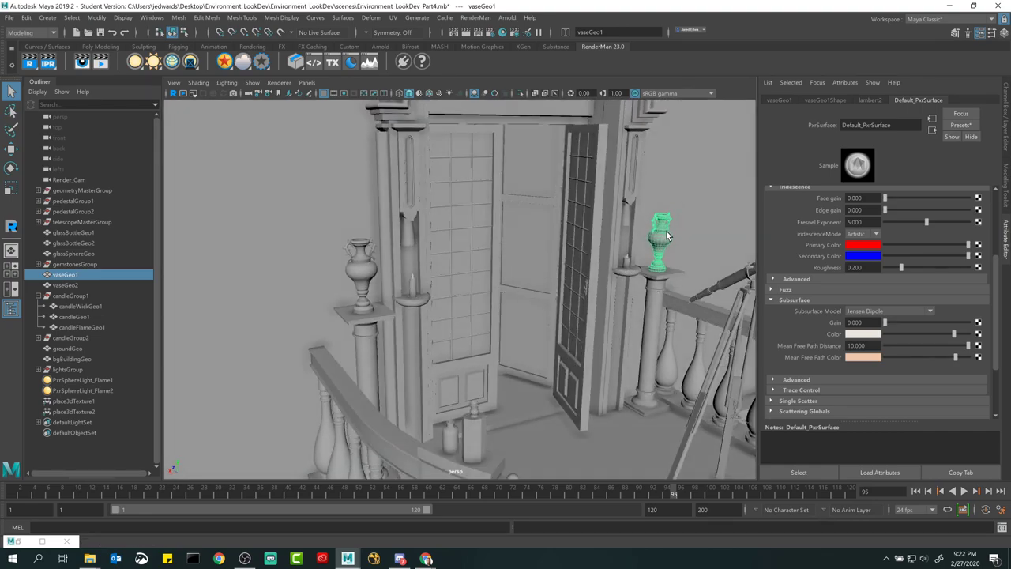
{"action": "key", "text": "Delete"}
- Duplicate vaseGeo2 as vaseGeo3 onto the right pedestal and view through Render_Cam
{"action": "left_click", "coordinate": [346, 275]}
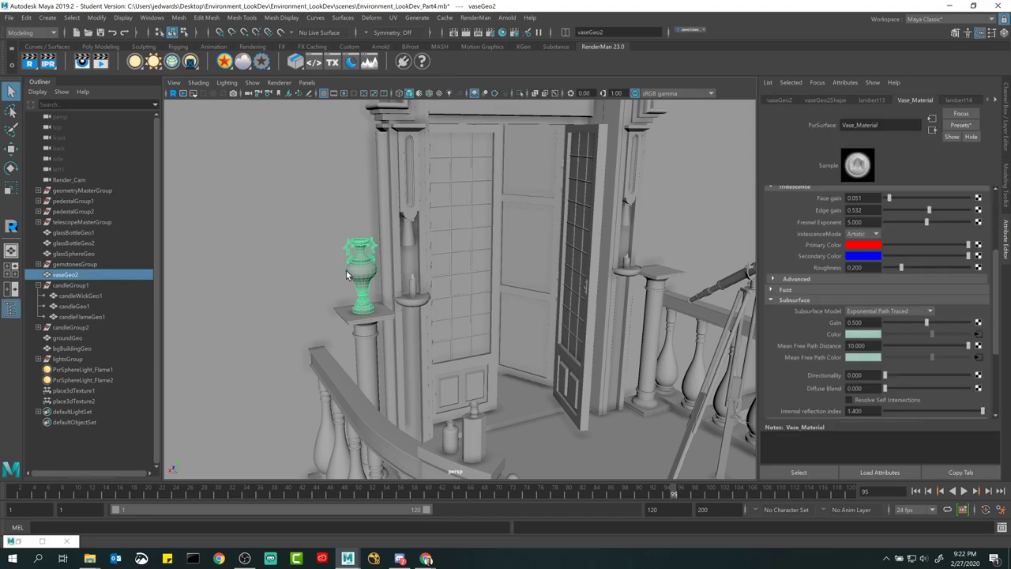
{"action": "key", "text": "ctrl+d"}
{"action": "left_click_drag", "start_coordinate": [346, 275], "coordinate": [548, 285], "text": "alt"}
{"action": "key", "text": "w"}
{"action": "key", "text": "q"}
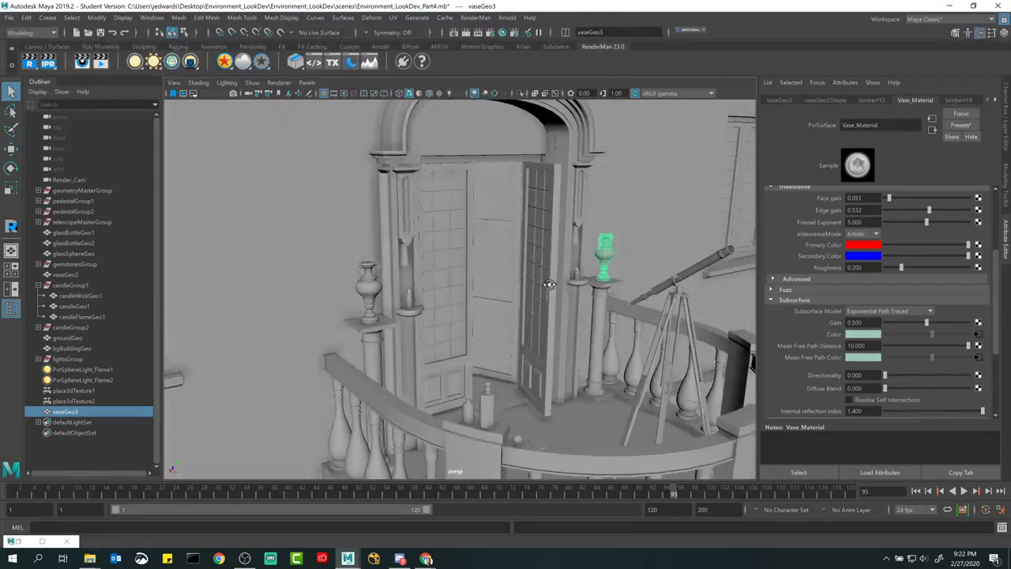
{"action": "left_click", "coordinate": [313, 83]}
{"action": "left_click", "coordinate": [434, 96]}
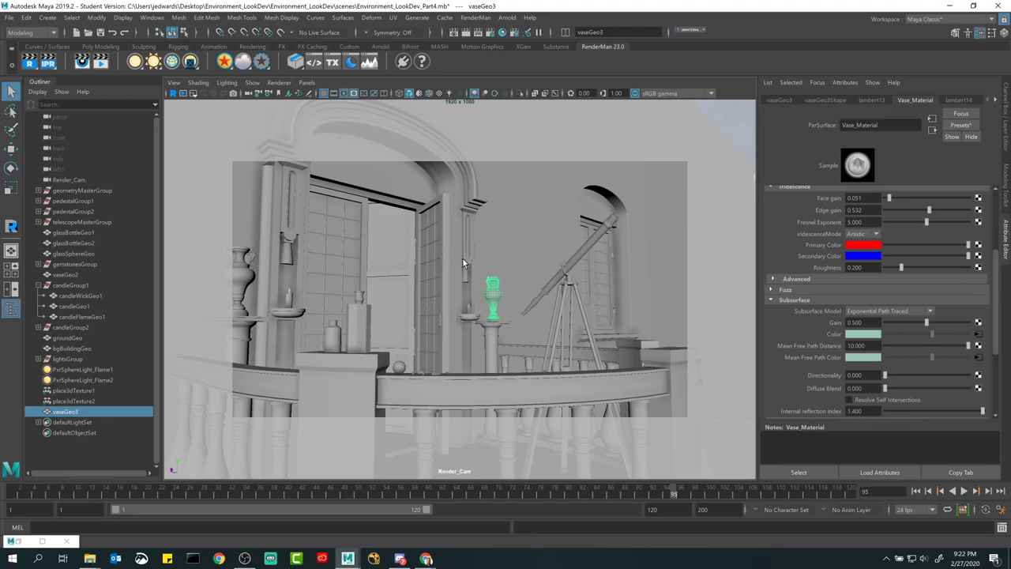
- Clear the selection and limit the RenderMan IPR render to a region around both vases
{"action": "left_click", "coordinate": [487, 290]}
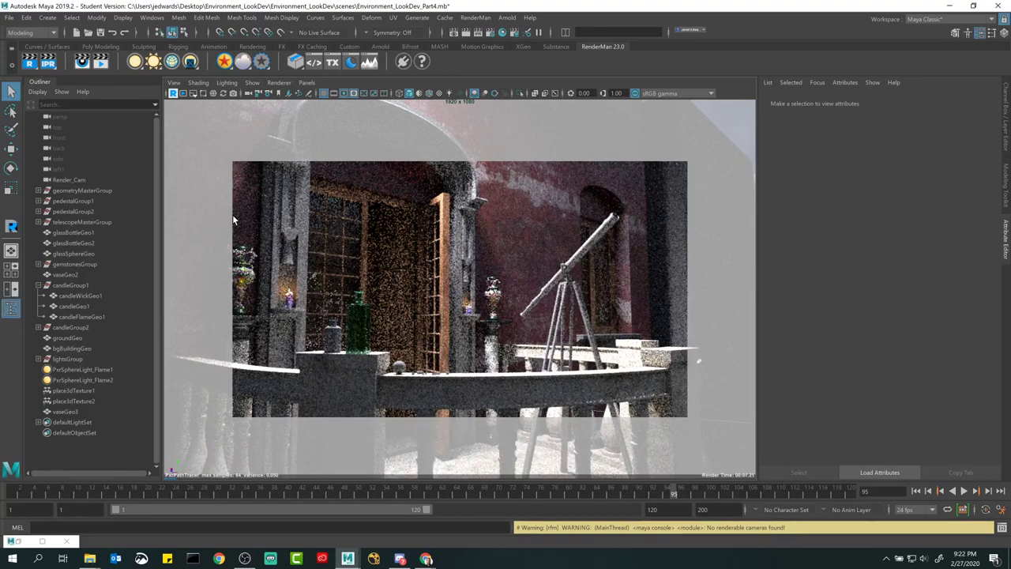
{"action": "left_click", "coordinate": [203, 93]}
{"action": "left_click_drag", "start_coordinate": [210, 245], "coordinate": [527, 332]}
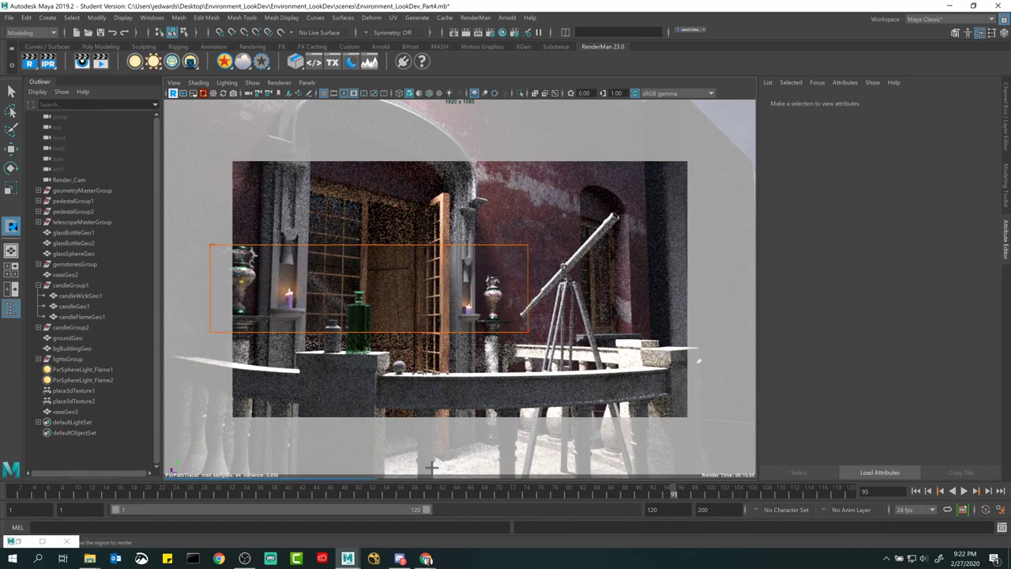
- Bring the course page forward in Chrome and show the 'Produce a Final Render' slide full screen
{"action": "mouse_move", "coordinate": [426, 558]}
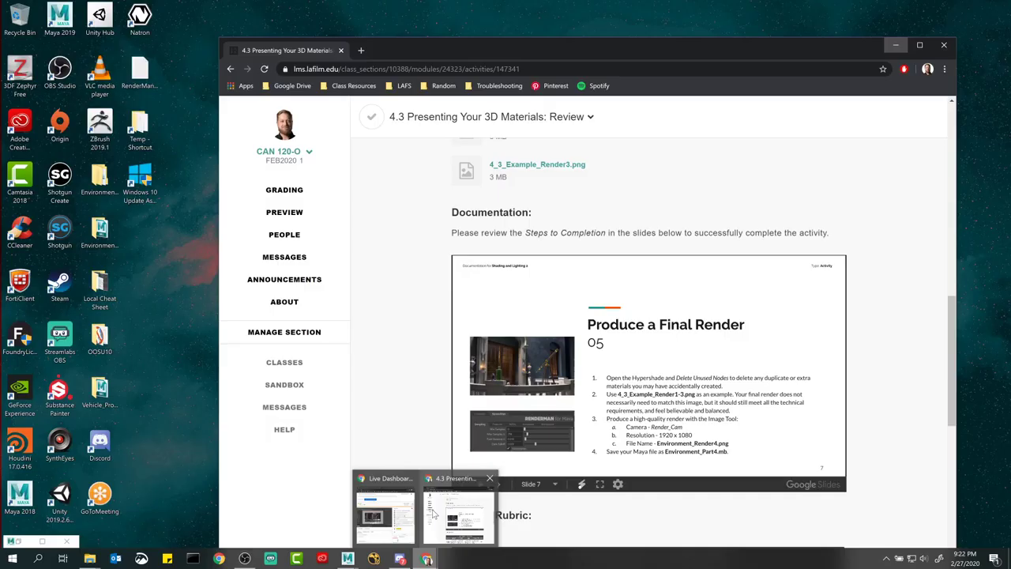
{"action": "left_click", "coordinate": [436, 499]}
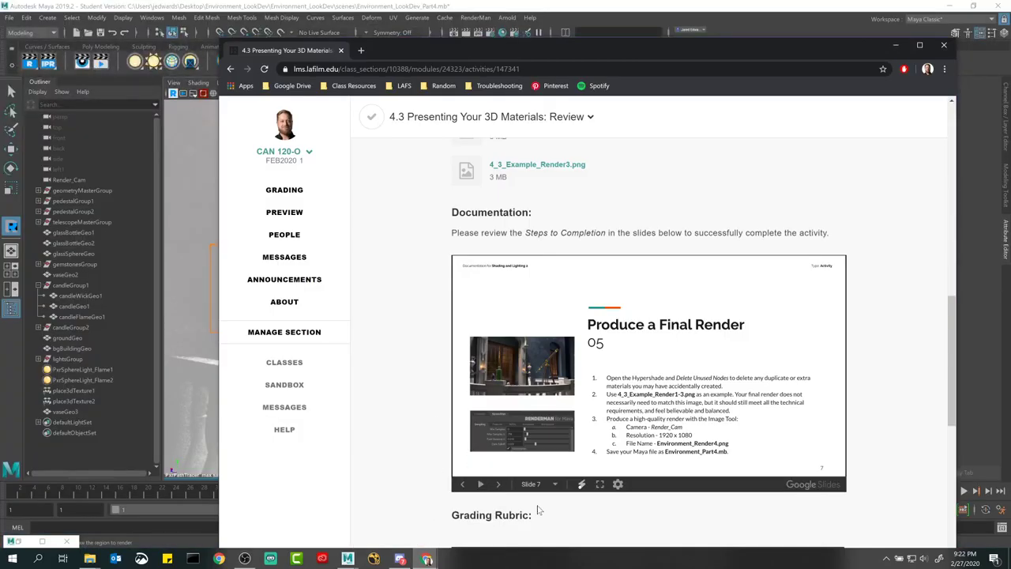
{"action": "left_click", "coordinate": [600, 483]}
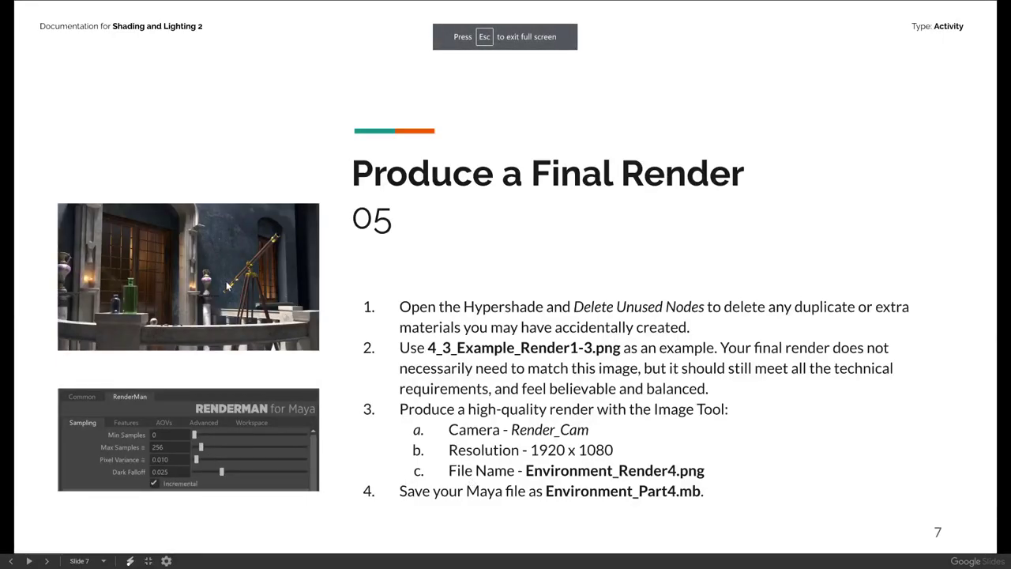